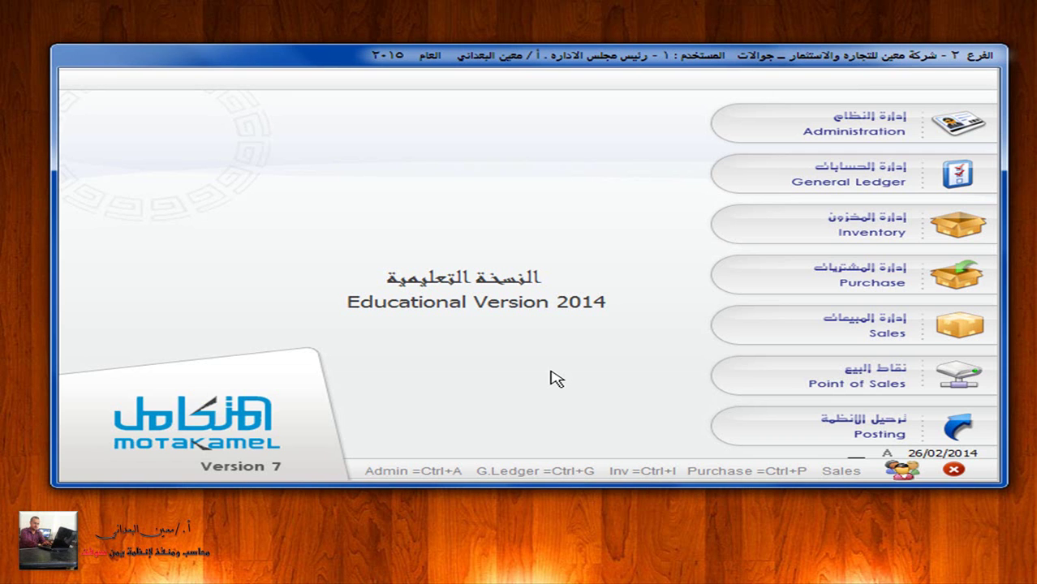
View the external purchases cost form (تكلفة المشتروات الخارجية) in the Purchase module with the CIF, CF and FOB invoice types, and close it.
{"action": "left_click", "coordinate": [957, 277]}
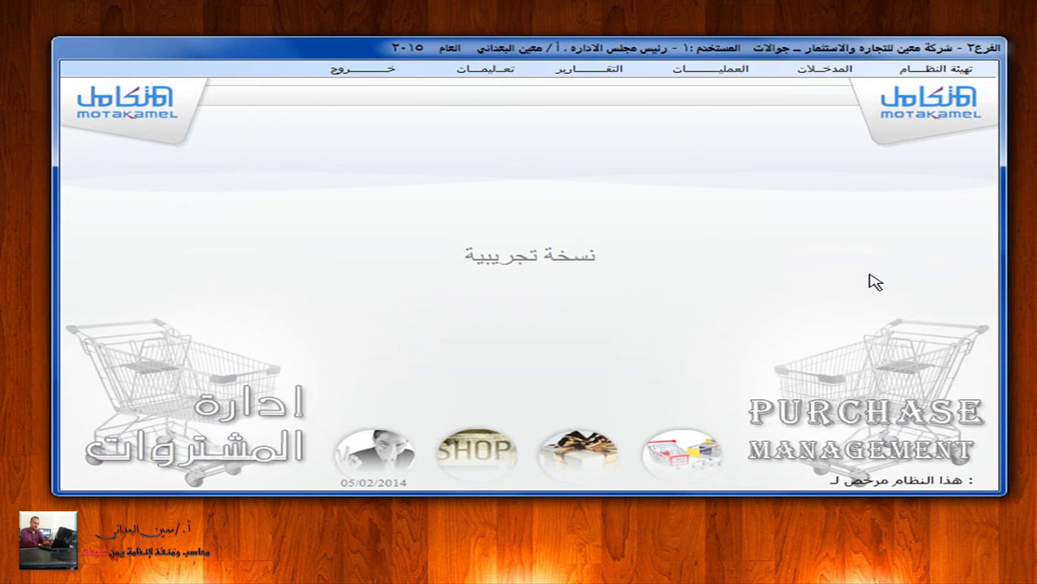
{"action": "left_click", "coordinate": [716, 71]}
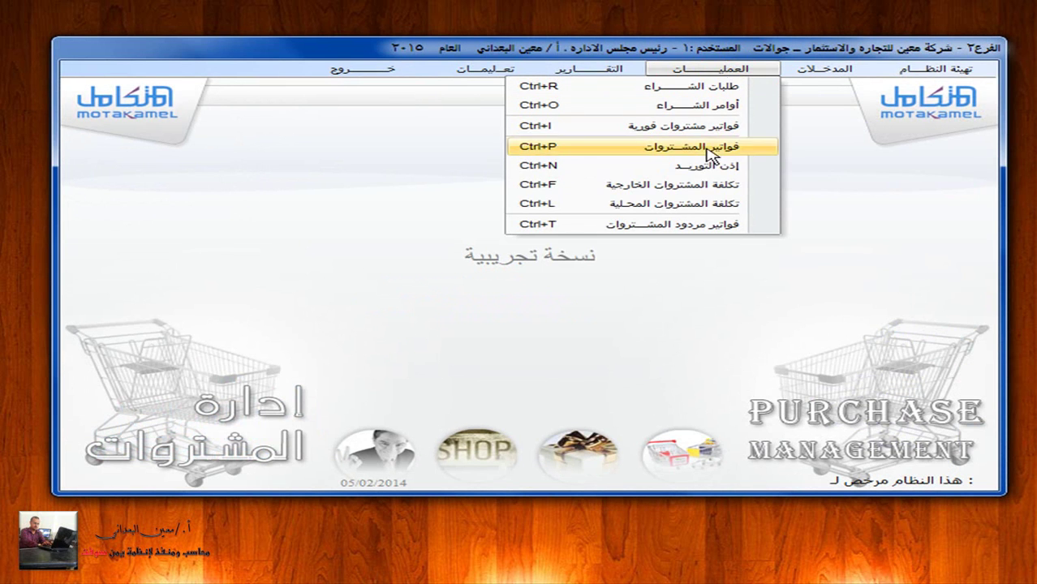
{"action": "left_click", "coordinate": [696, 187]}
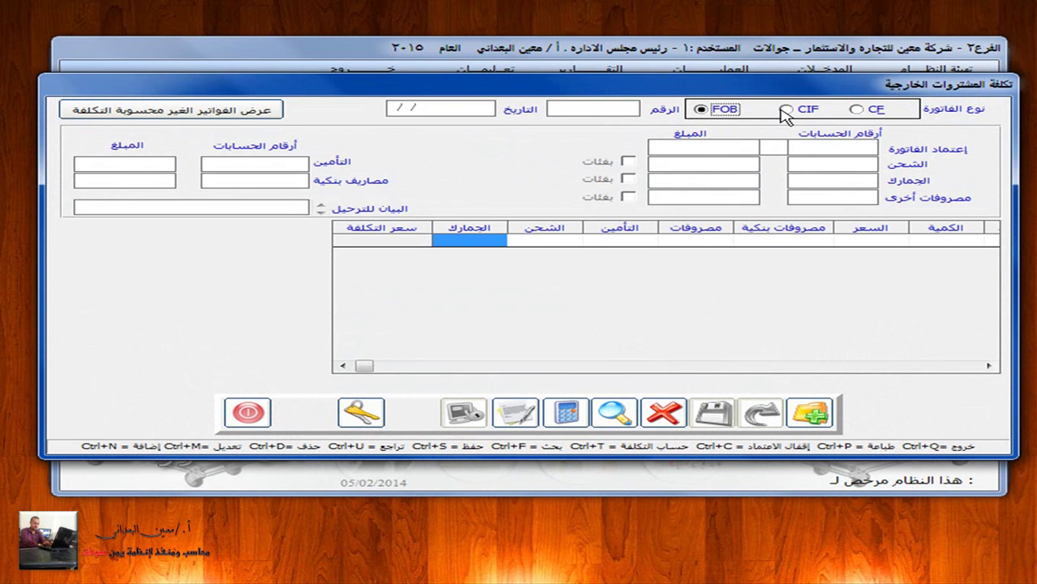
{"action": "left_click", "coordinate": [780, 109]}
{"action": "left_click", "coordinate": [857, 109]}
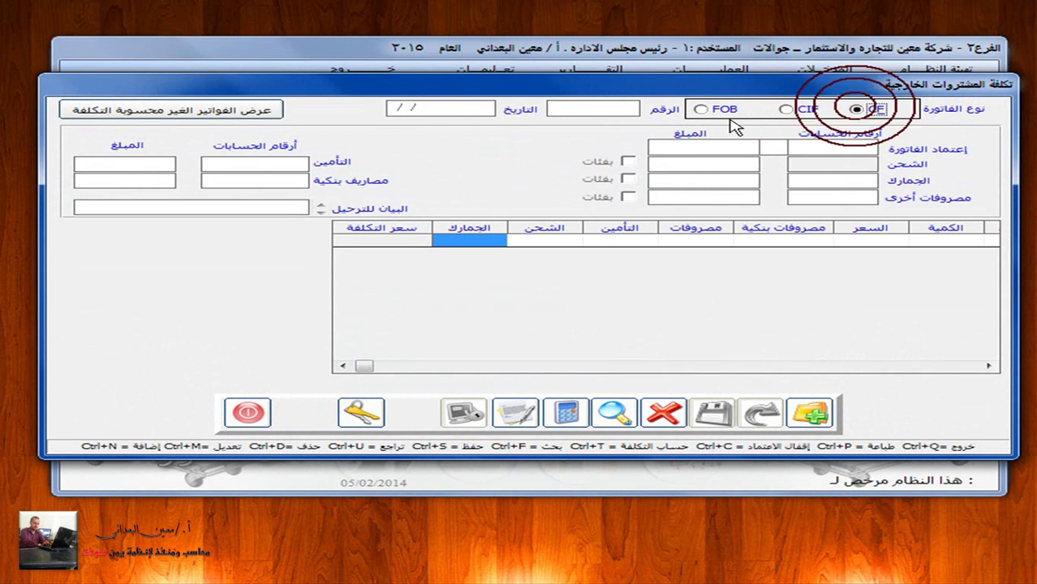
{"action": "left_click", "coordinate": [700, 110]}
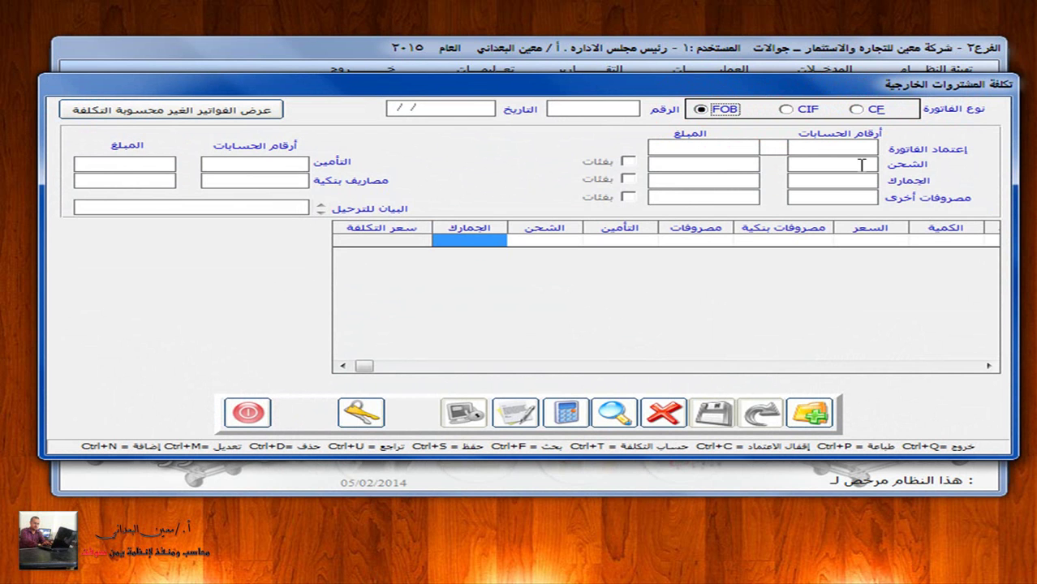
{"action": "left_click", "coordinate": [256, 406]}
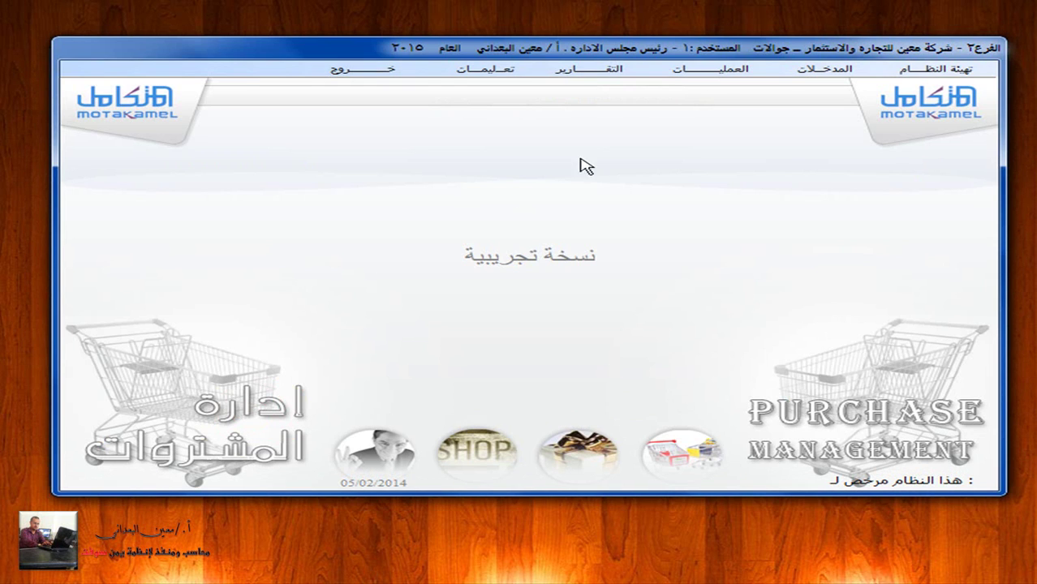
Open the instant purchases invoice form (فواتير مشتروات فورية), plus the stock receipt order form (أمر توريد مخزني) in the Inventory module.
{"action": "left_click", "coordinate": [700, 71]}
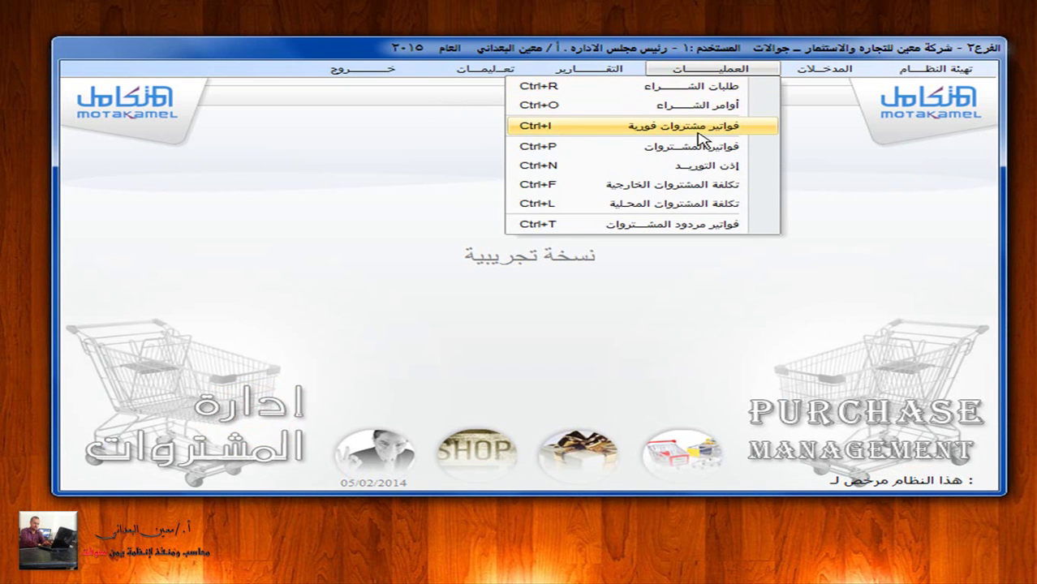
{"action": "left_click", "coordinate": [698, 130]}
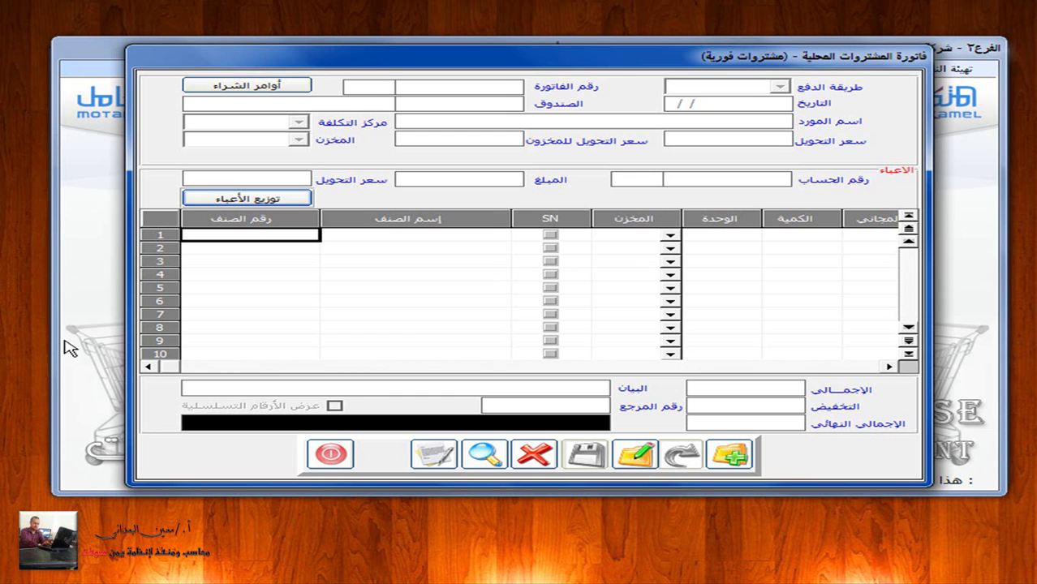
{"action": "key", "text": "super+Tab"}
{"action": "key", "text": "super+Tab"}
{"action": "key", "text": "super+Tab"}
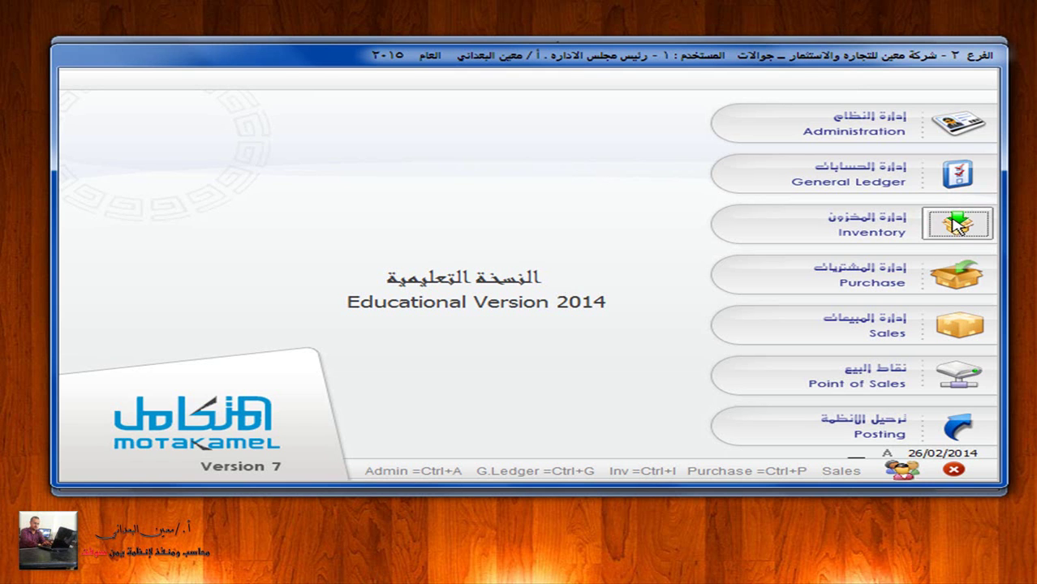
{"action": "left_click", "coordinate": [959, 227]}
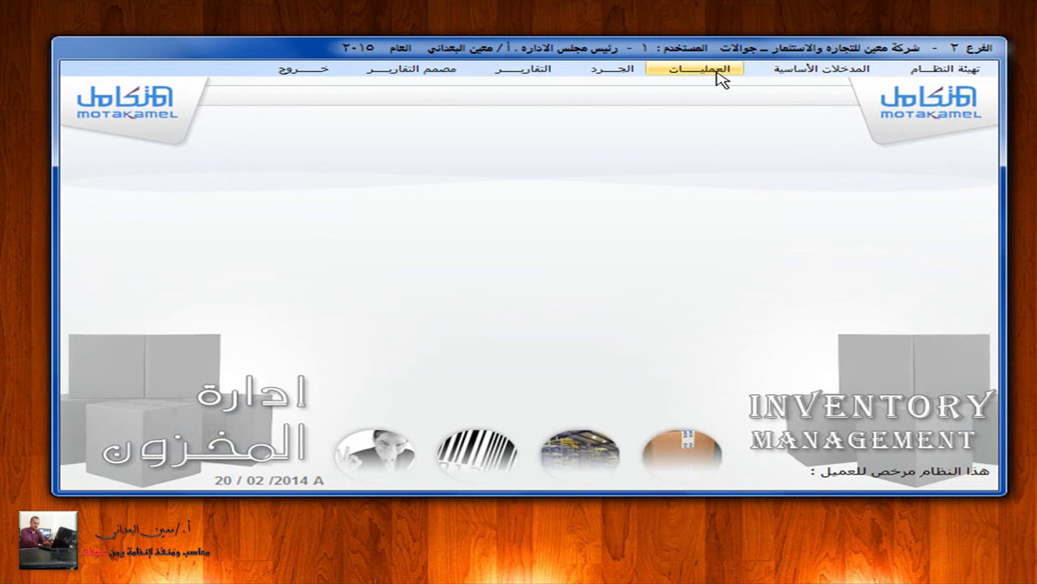
{"action": "left_click", "coordinate": [720, 79]}
{"action": "left_click", "coordinate": [706, 87]}
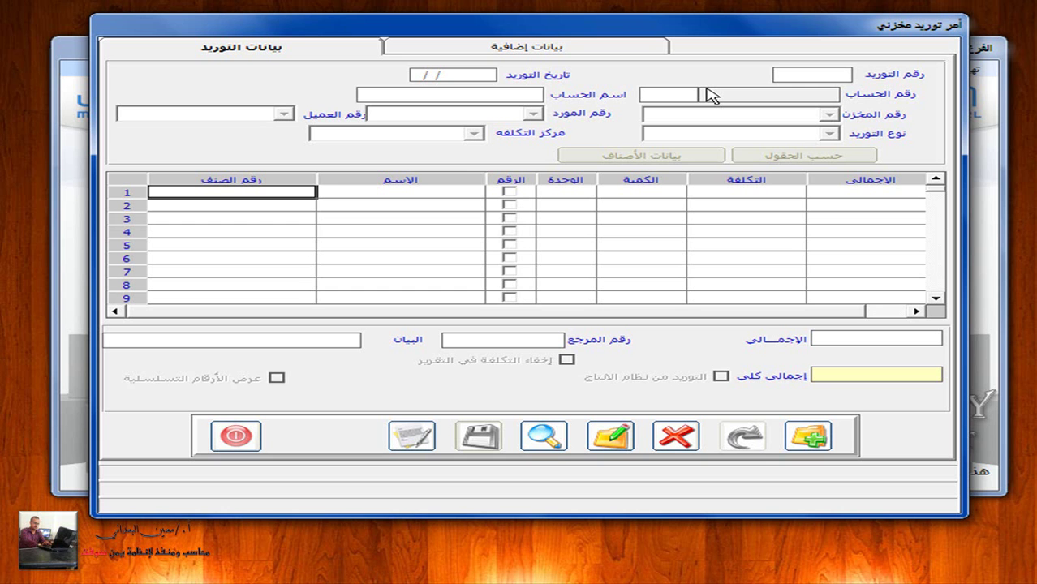
Compare the fields and item columns of the instant purchases invoice form with those of the stock receipt order form.
{"action": "key", "text": "super+Tab"}
{"action": "key", "text": "super+Tab"}
{"action": "key", "text": "super+Tab"}
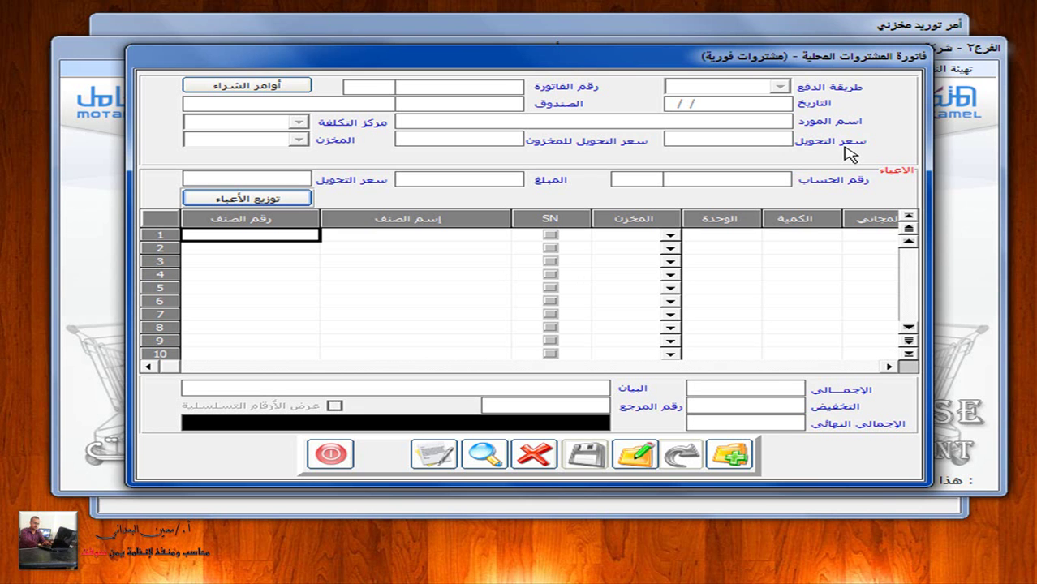
{"action": "key", "text": "super+Tab"}
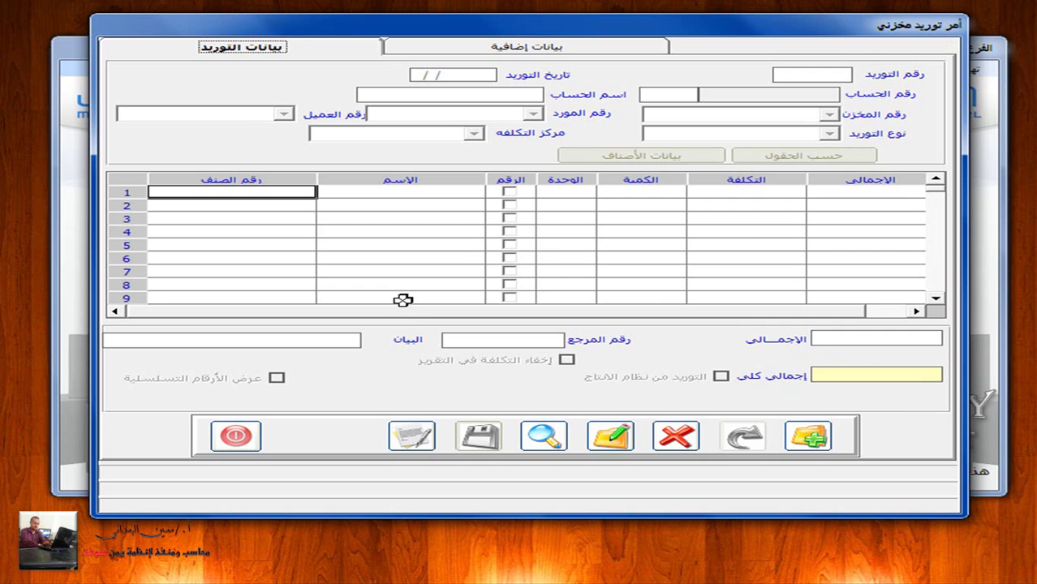
{"action": "key", "text": "super+Tab"}
{"action": "key", "text": "super+Tab"}
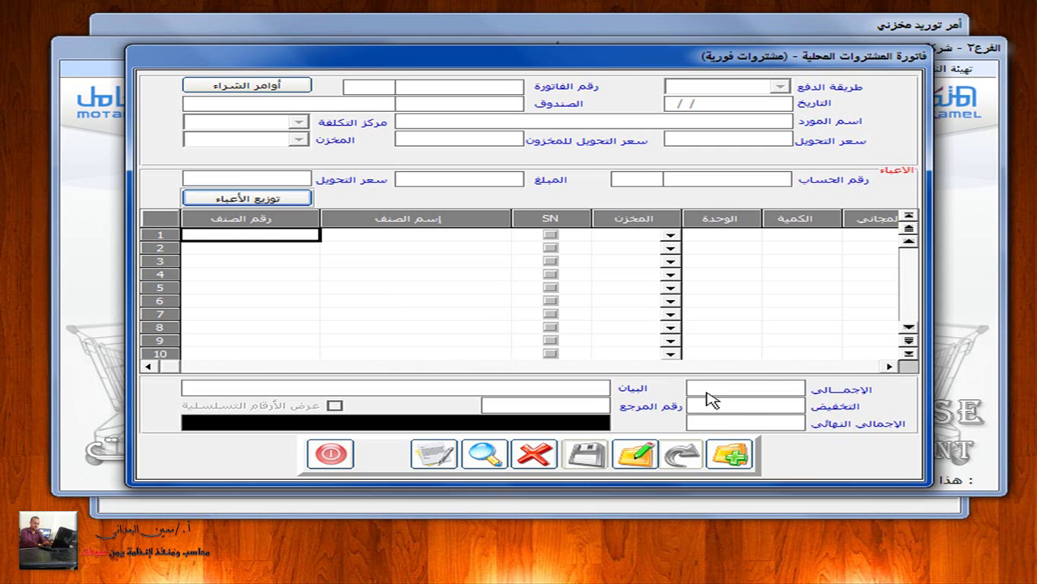
{"action": "left_click", "coordinate": [890, 368]}
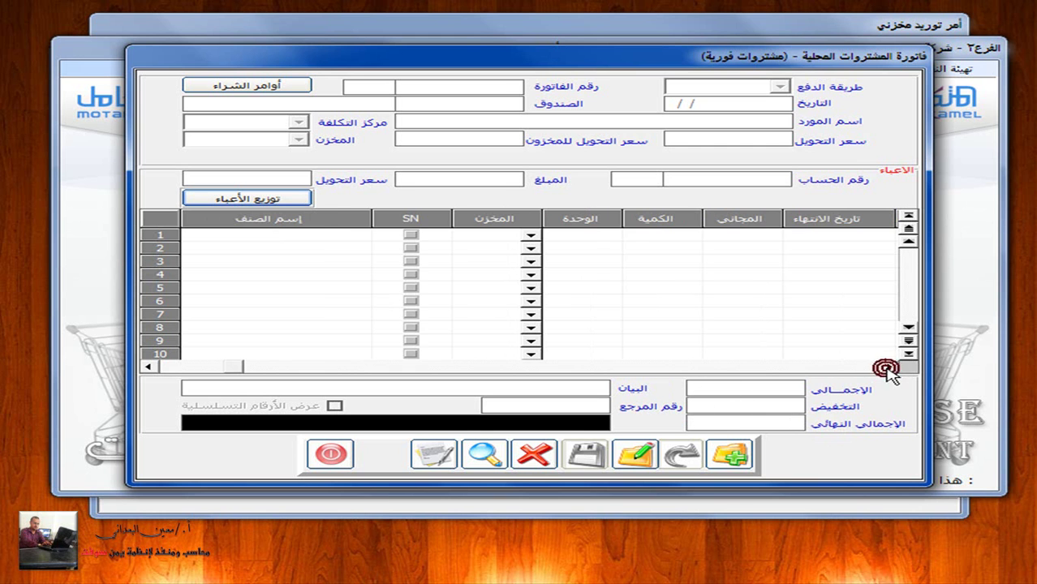
{"action": "key", "text": "super+Tab"}
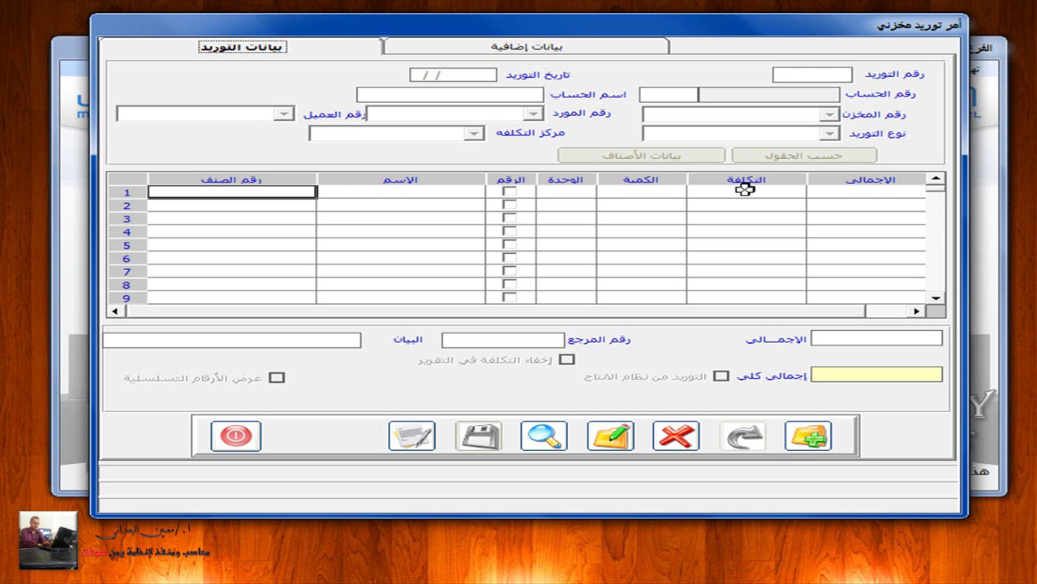
{"action": "key", "text": "super+Tab"}
{"action": "key", "text": "super+Tab"}
{"action": "key", "text": "super+Tab"}
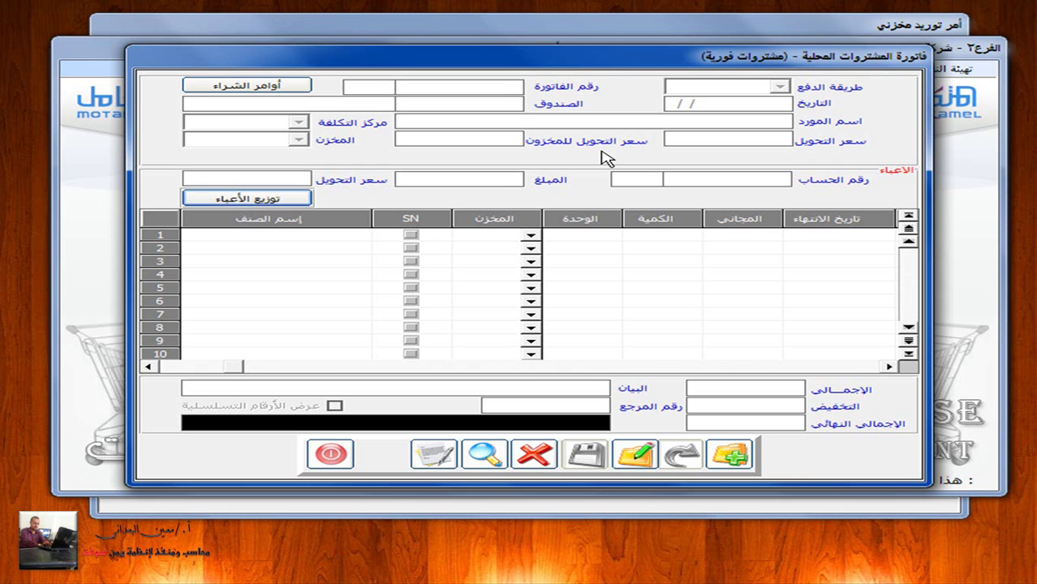
Switch to the PowerPoint presentation containing the purchase exercise and start its slide show.
{"action": "key", "text": "super+Tab"}
{"action": "key", "text": "Tab"}
{"action": "key", "text": "Tab"}
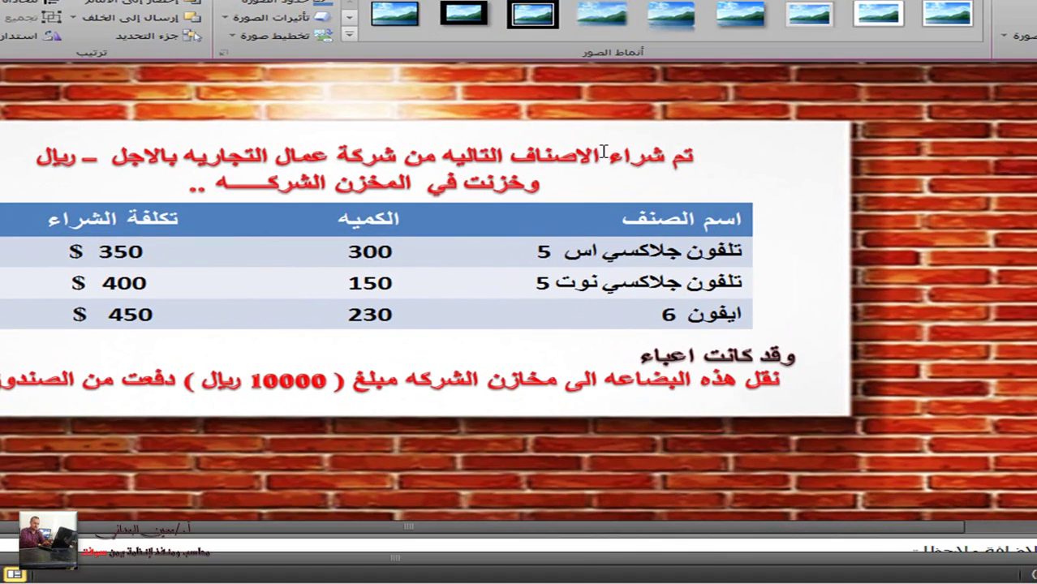
{"action": "key", "text": "F5"}
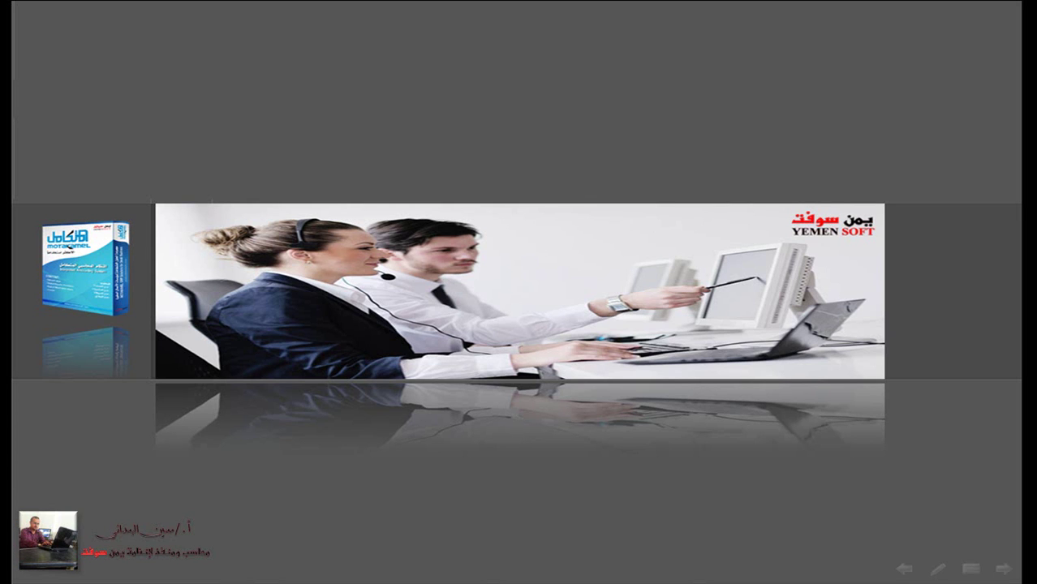
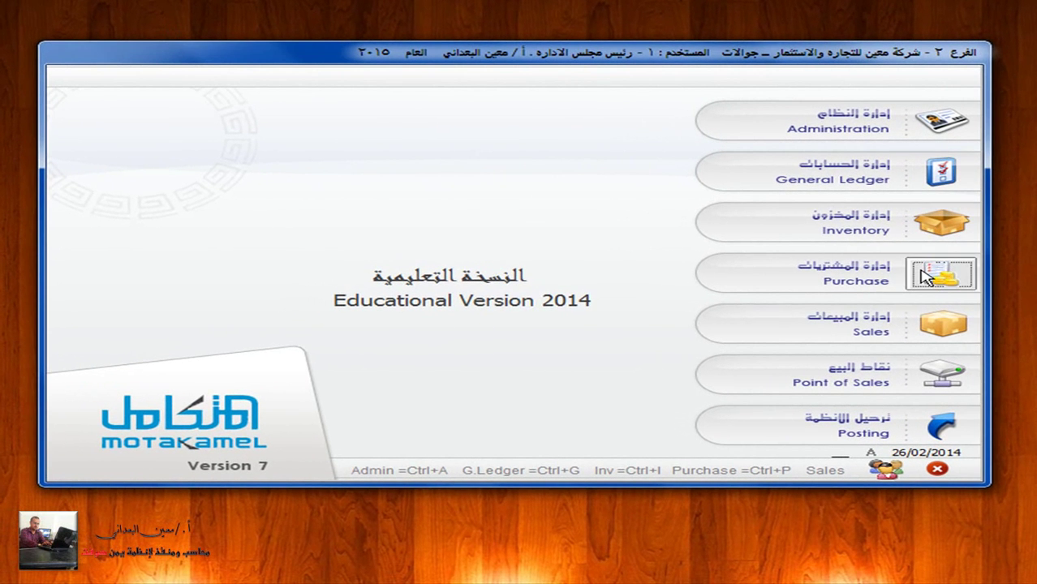
View the instant purchases invoice form in the Purchase module, and close the form and the module.
{"action": "left_click", "coordinate": [925, 276]}
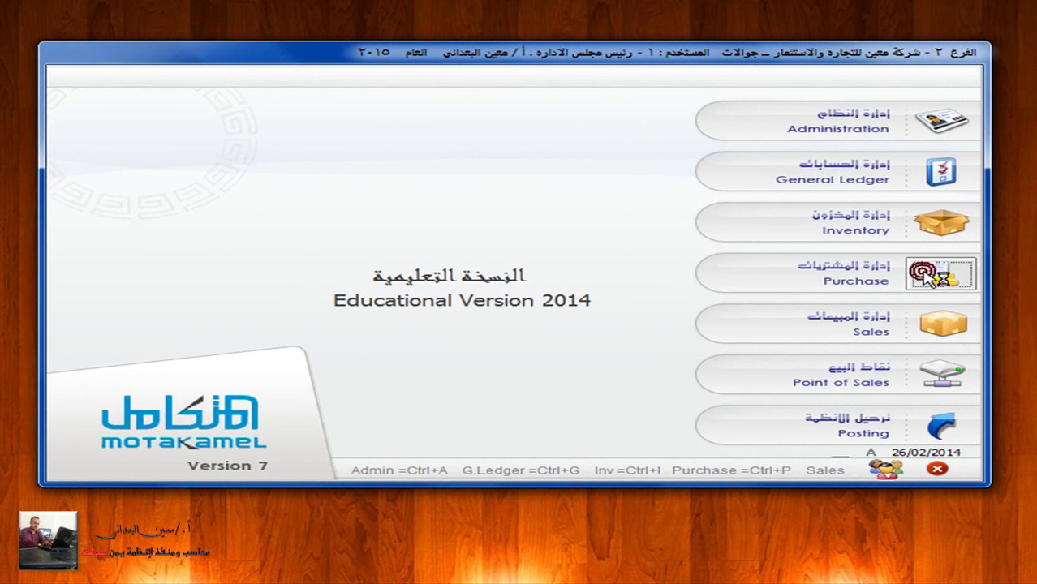
{"action": "left_click", "coordinate": [728, 65]}
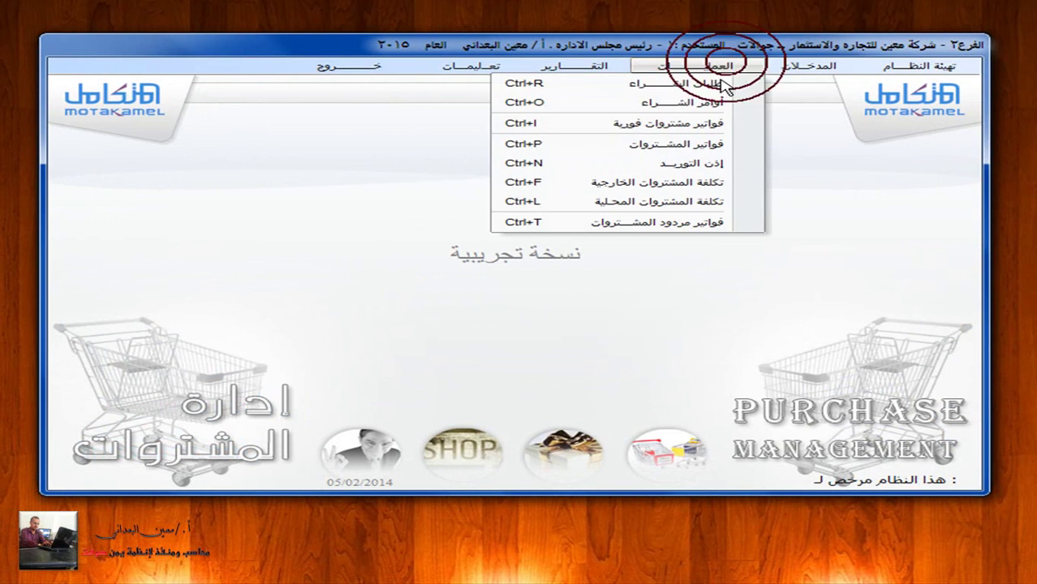
{"action": "left_click", "coordinate": [716, 125]}
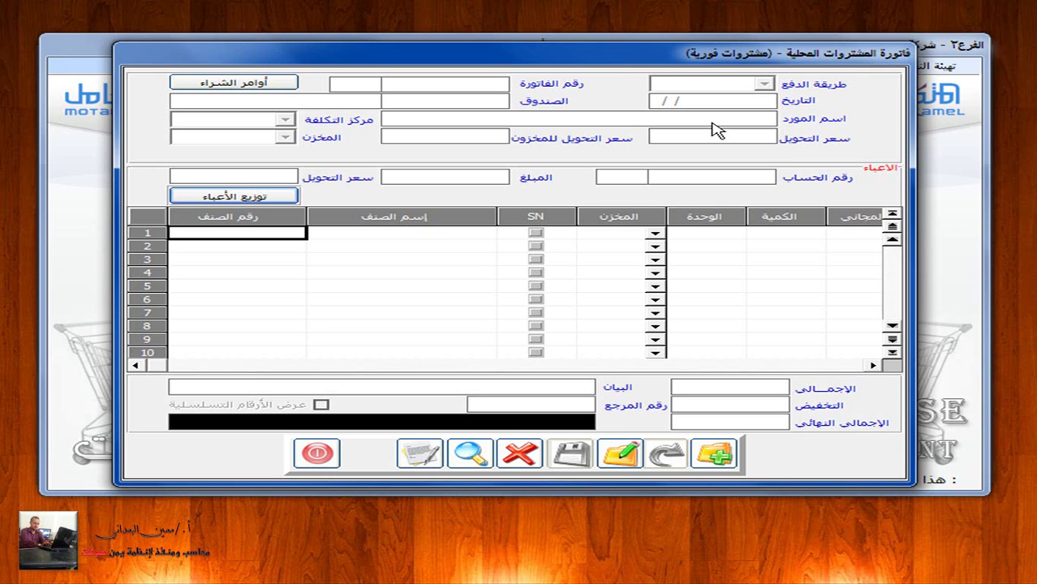
{"action": "left_click", "coordinate": [319, 454]}
{"action": "left_click", "coordinate": [339, 67]}
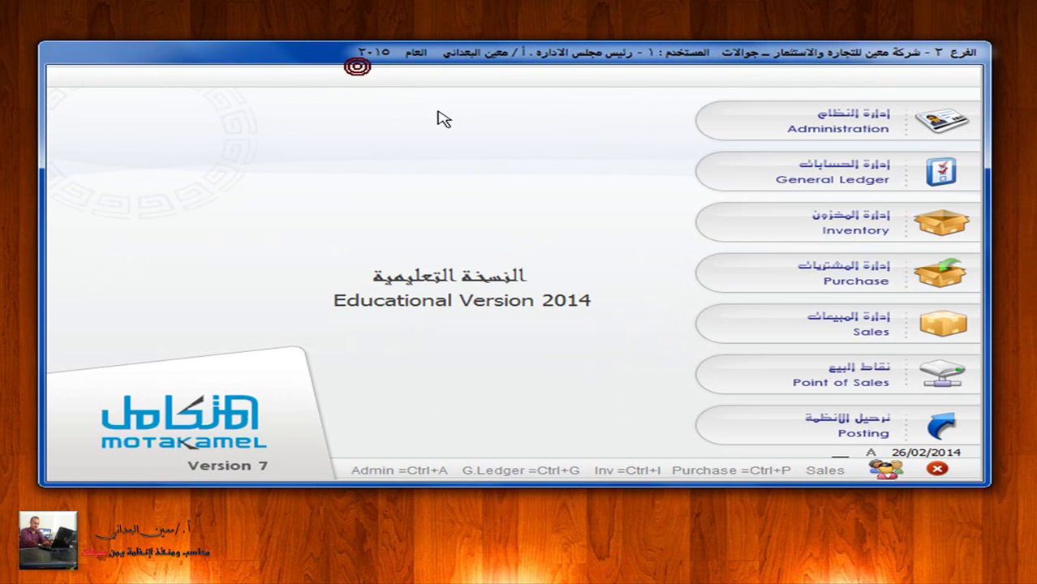
Open the chart of accounts (الدليل المحاسبي) in the General Ledger module and display it as a tree.
{"action": "left_click", "coordinate": [948, 173]}
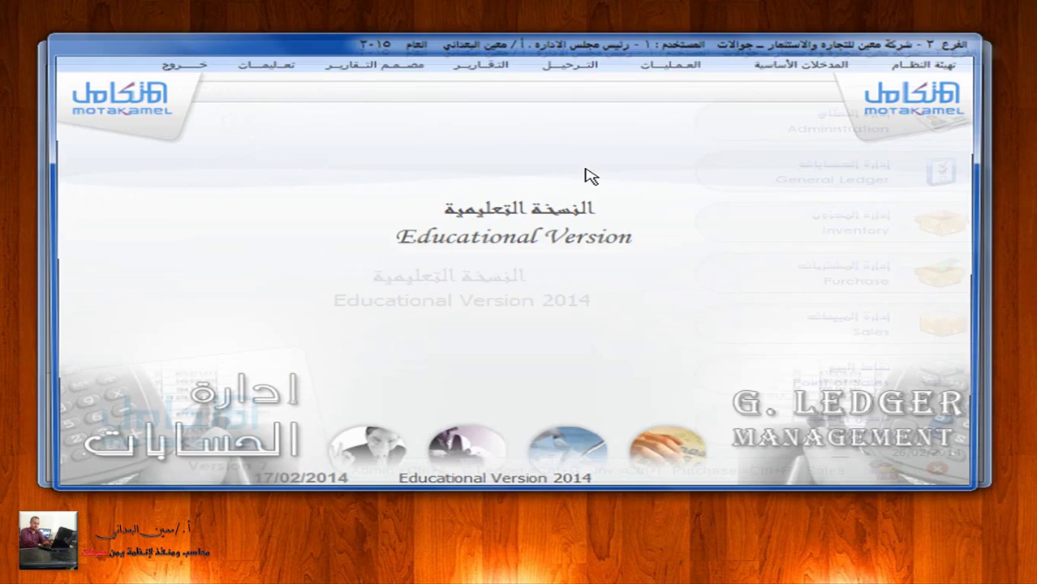
{"action": "left_click", "coordinate": [803, 63]}
{"action": "left_click", "coordinate": [806, 80]}
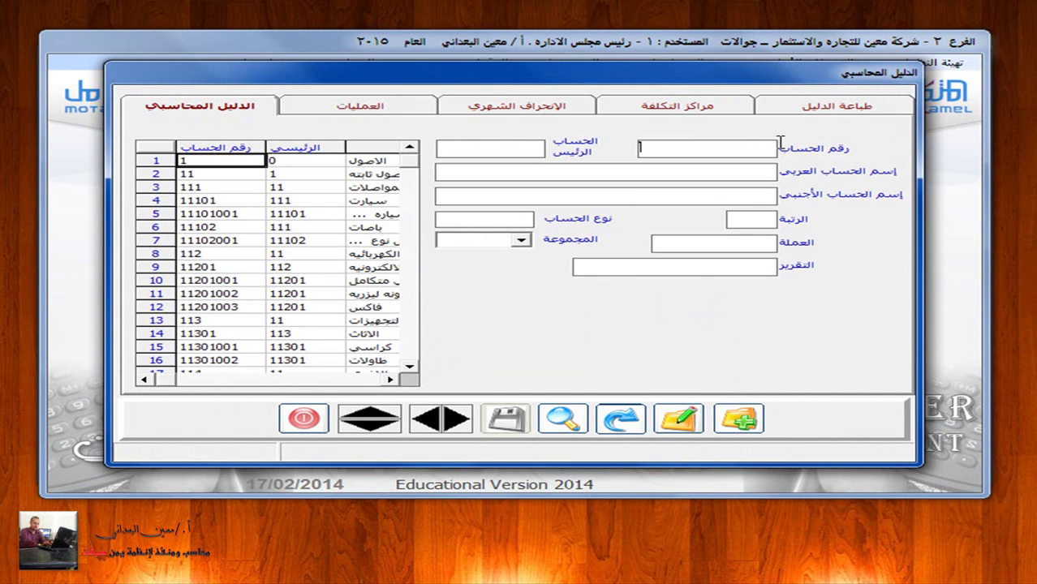
{"action": "left_click", "coordinate": [565, 418]}
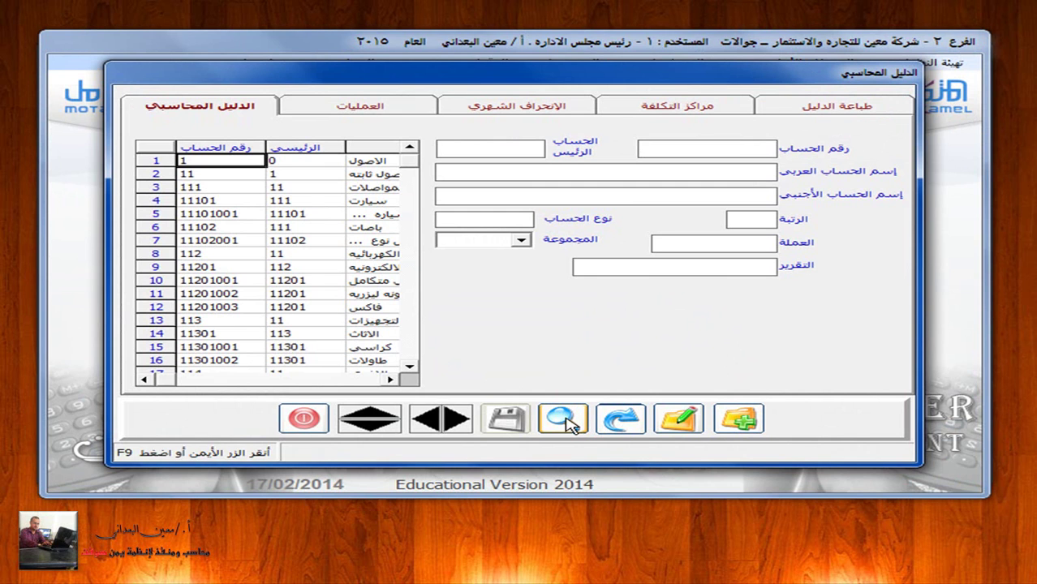
{"action": "key", "text": "F9"}
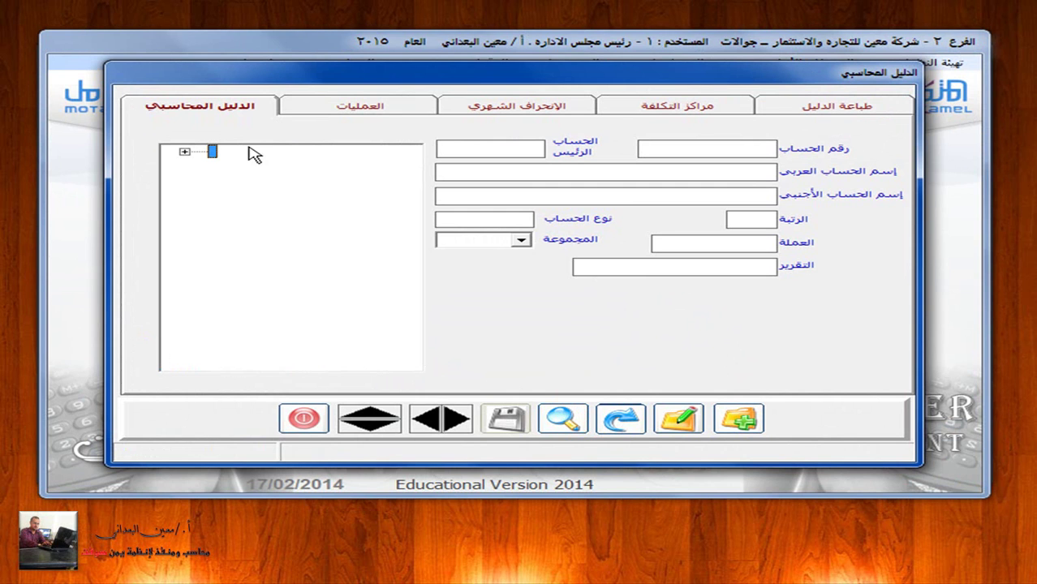
Expand the accounts tree through الخصوم, الخصوم المتداولة and the payables group down to the accounts under الموردون المحليون.
{"action": "left_click", "coordinate": [186, 153]}
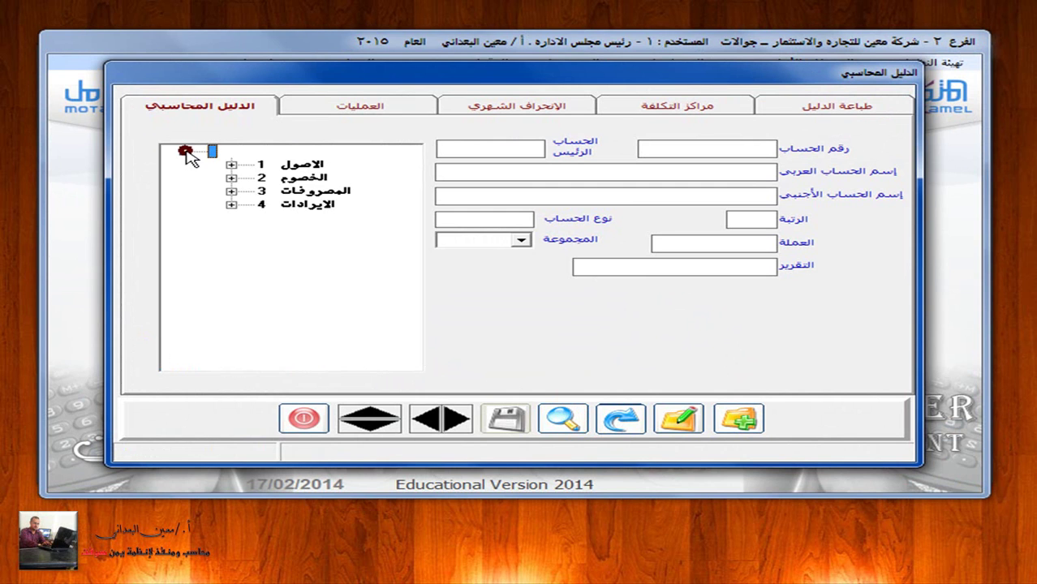
{"action": "left_click", "coordinate": [231, 178]}
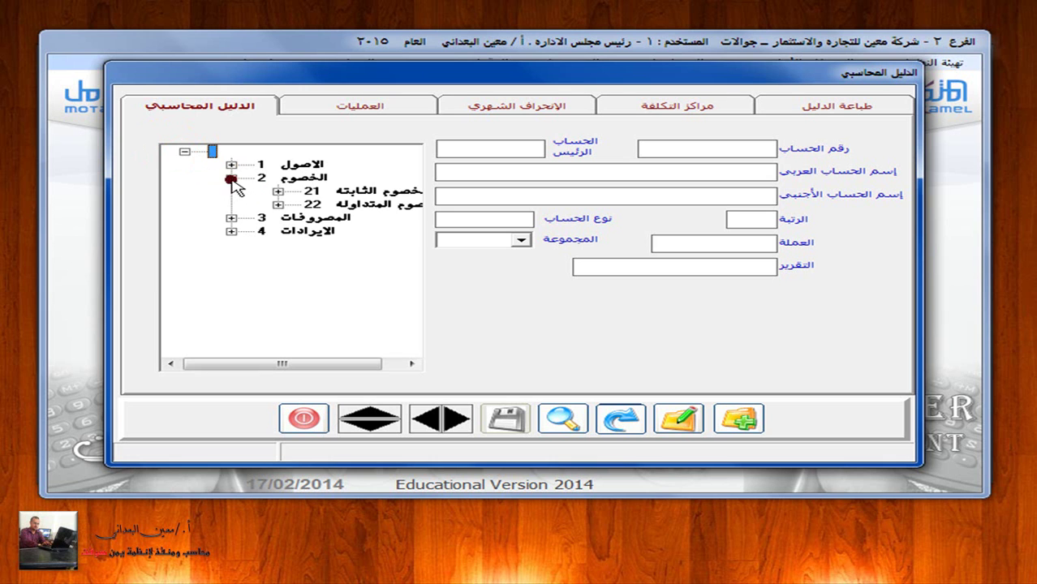
{"action": "left_click", "coordinate": [277, 204]}
{"action": "left_click_drag", "start_coordinate": [296, 363], "coordinate": [369, 365]}
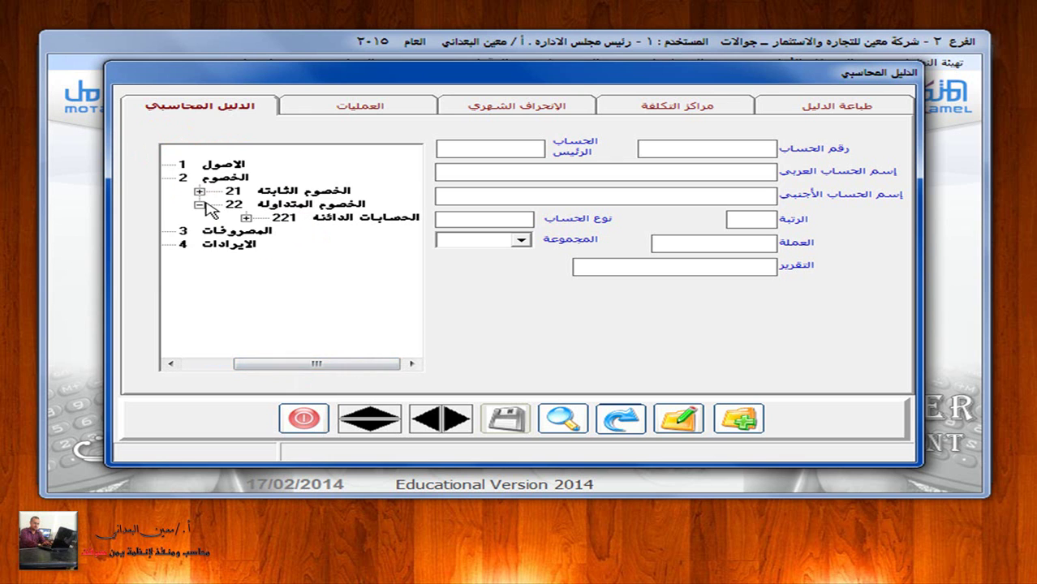
{"action": "left_click", "coordinate": [199, 205]}
{"action": "left_click", "coordinate": [310, 363]}
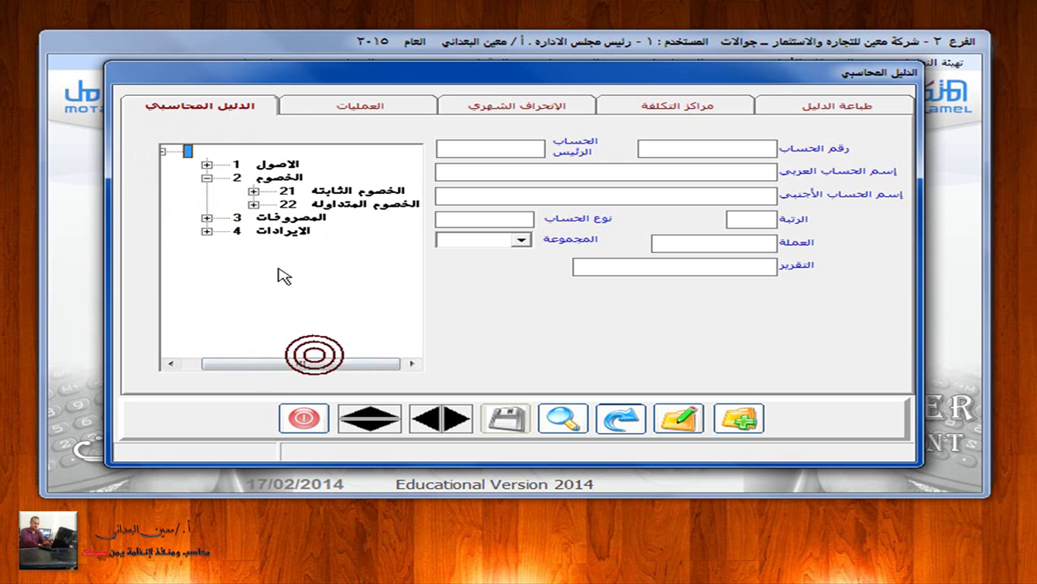
{"action": "left_click", "coordinate": [253, 205]}
{"action": "left_click", "coordinate": [302, 216]}
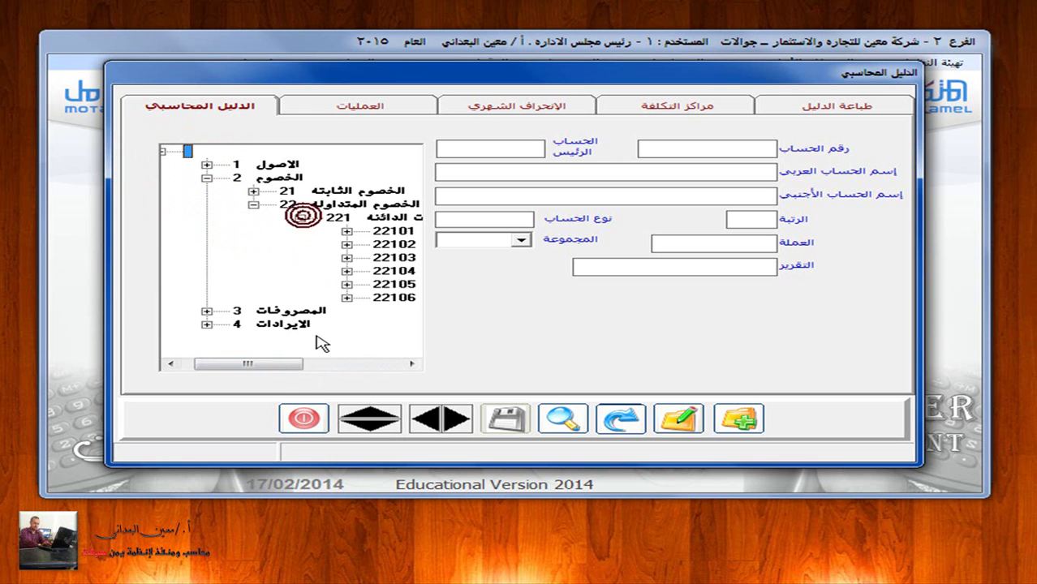
{"action": "left_click_drag", "start_coordinate": [220, 364], "coordinate": [331, 368]}
{"action": "left_click", "coordinate": [291, 231]}
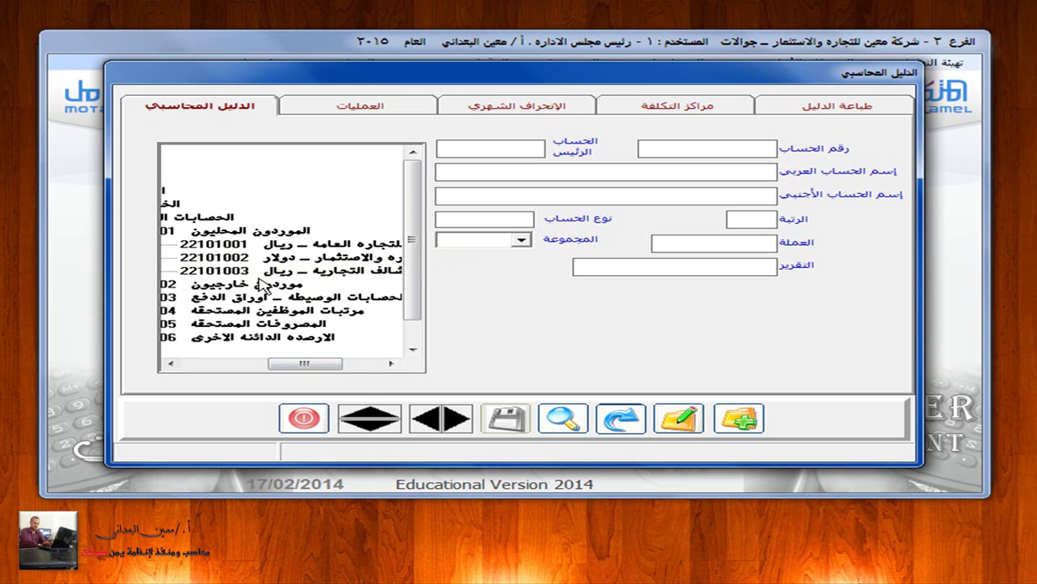
{"action": "left_click", "coordinate": [294, 365]}
{"action": "left_click_drag", "start_coordinate": [294, 365], "coordinate": [280, 367]}
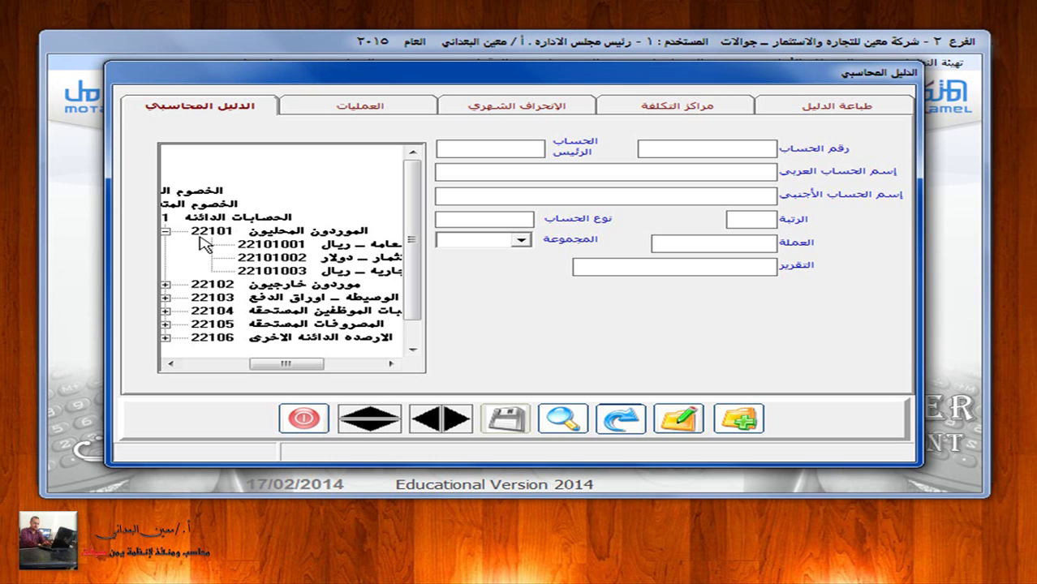
Reopen the chart of accounts (الدليل المحاسبي) and look up account 22101 (الموردون المحليون) with its sub-accounts.
{"action": "left_click", "coordinate": [304, 419]}
{"action": "left_click", "coordinate": [791, 65]}
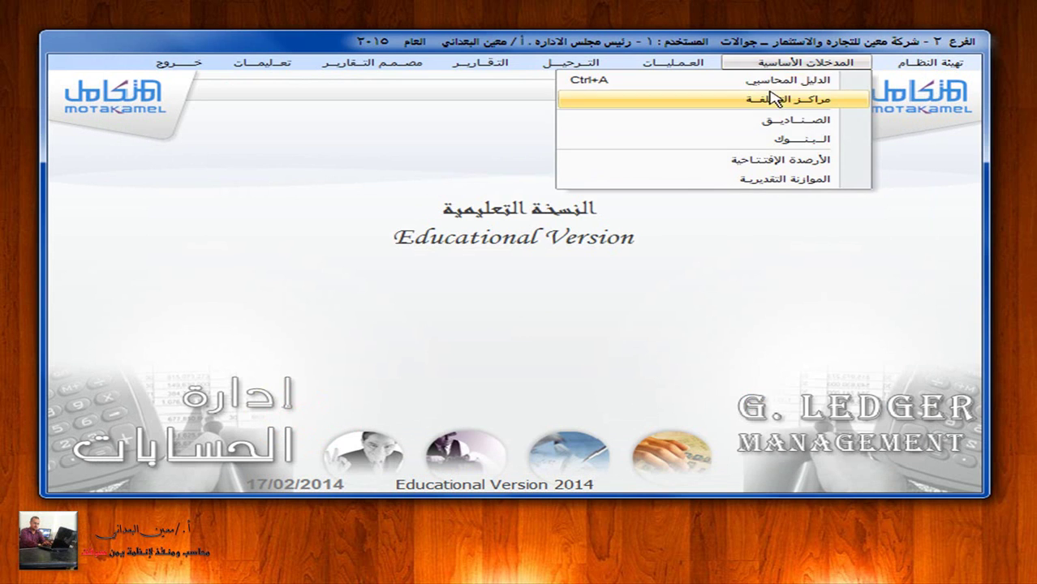
{"action": "left_click", "coordinate": [770, 78]}
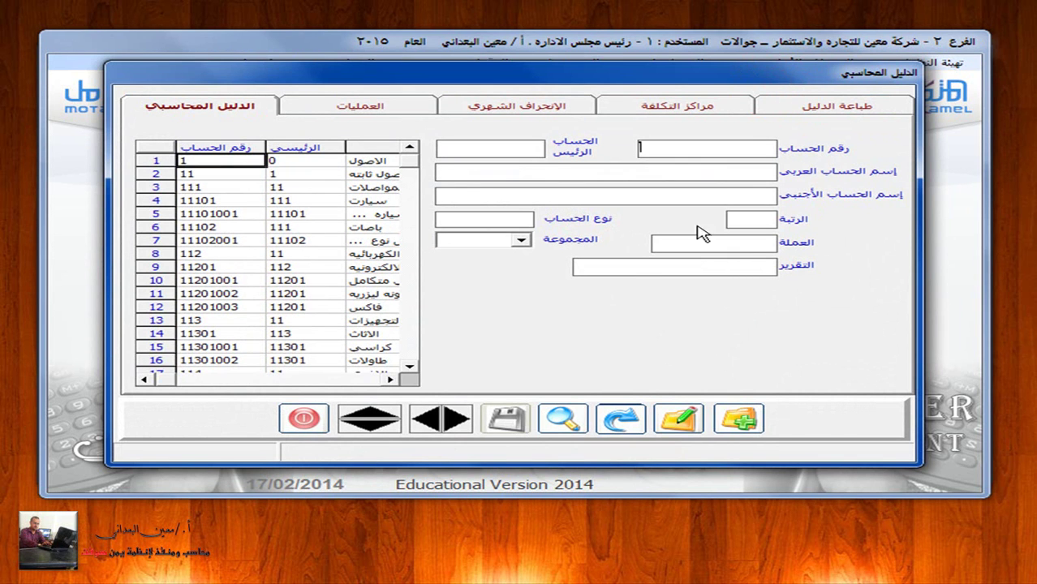
{"action": "left_click", "coordinate": [557, 422]}
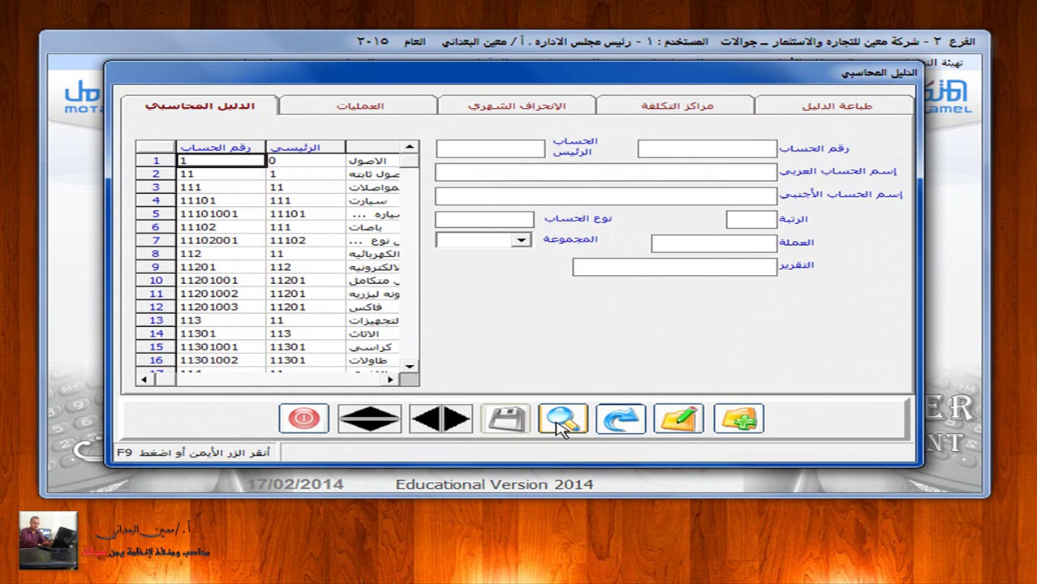
{"action": "type", "text": "22101"}
{"action": "left_click", "coordinate": [558, 420]}
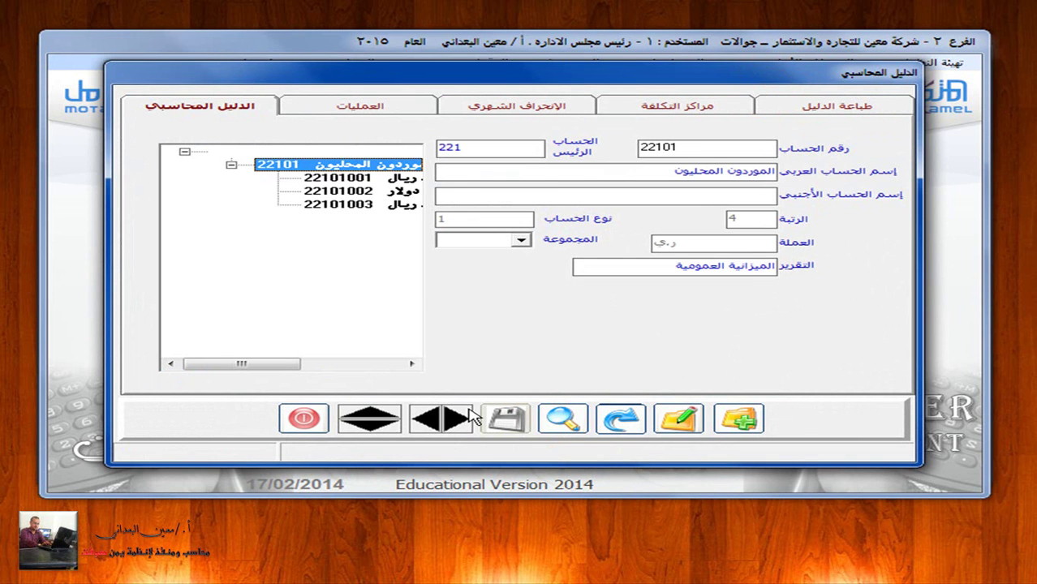
{"action": "left_click_drag", "start_coordinate": [255, 364], "coordinate": [304, 368]}
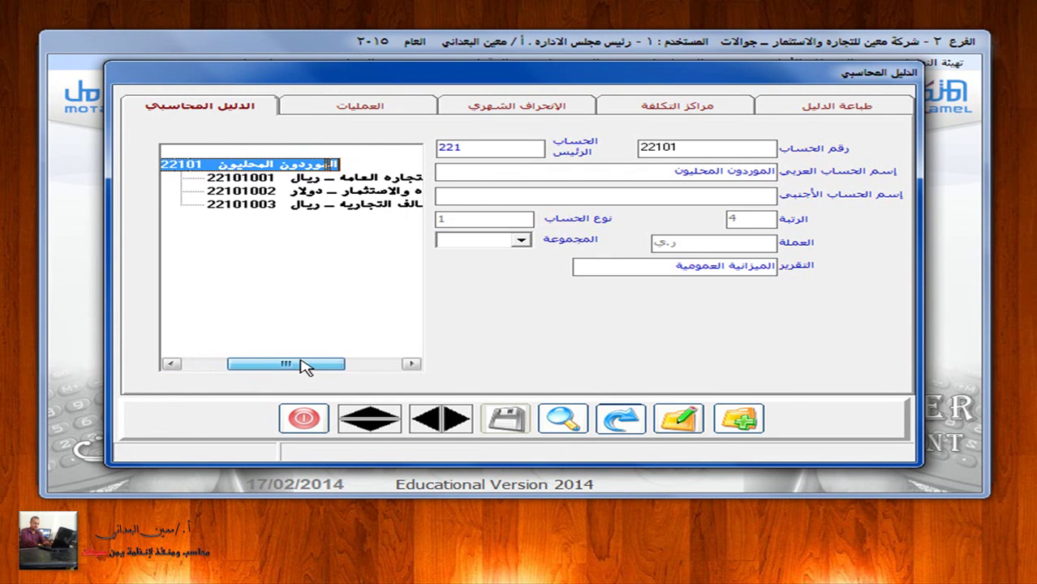
Add account 22101004 under parent account 22101 with the Arabic name شركة عمار التجاريه - ريال.
{"action": "left_click", "coordinate": [738, 418]}
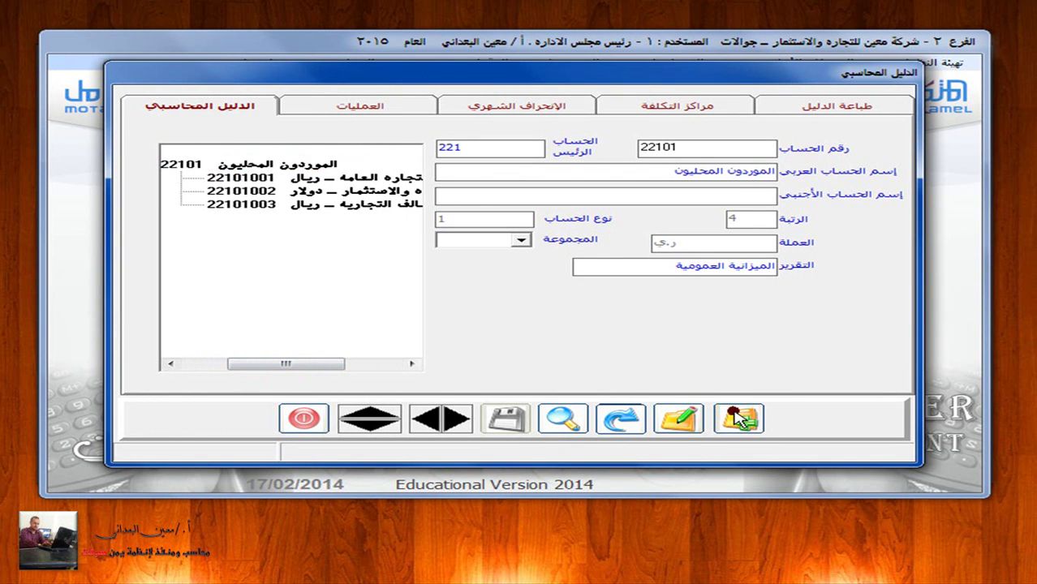
{"action": "type", "text": "22"}
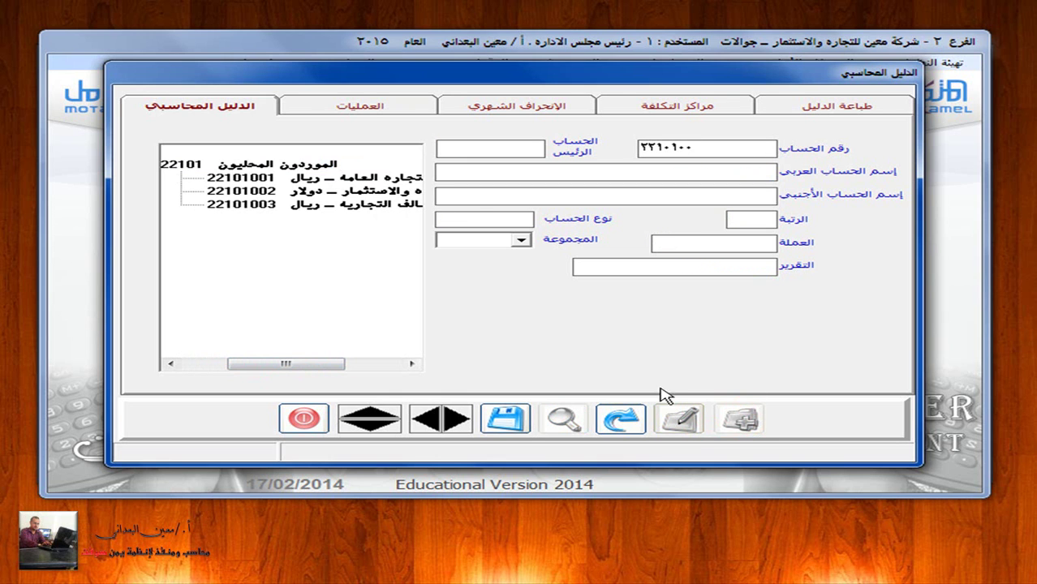
{"action": "type", "text": "10100"}
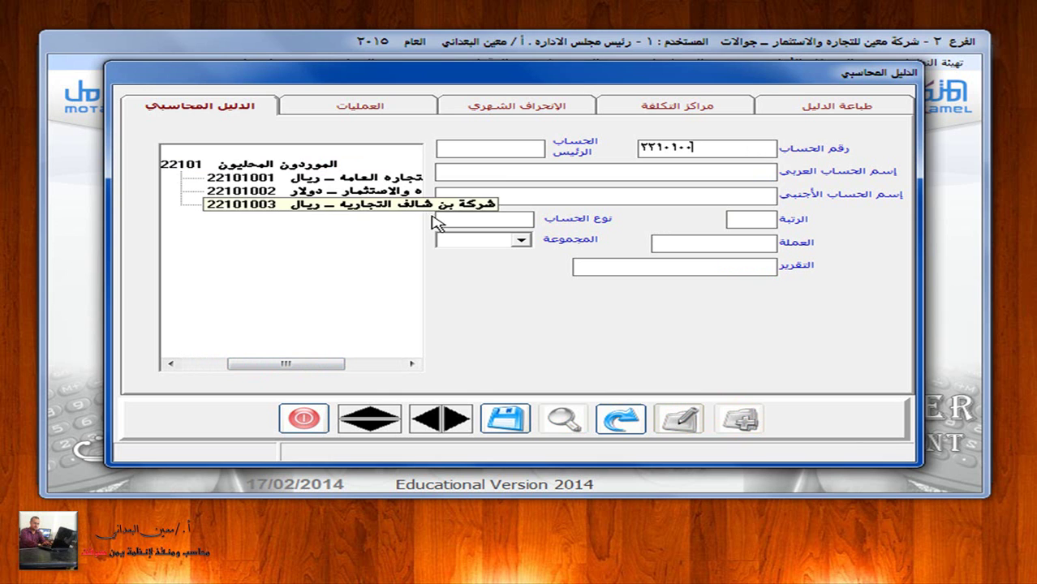
{"action": "type", "text": "4"}
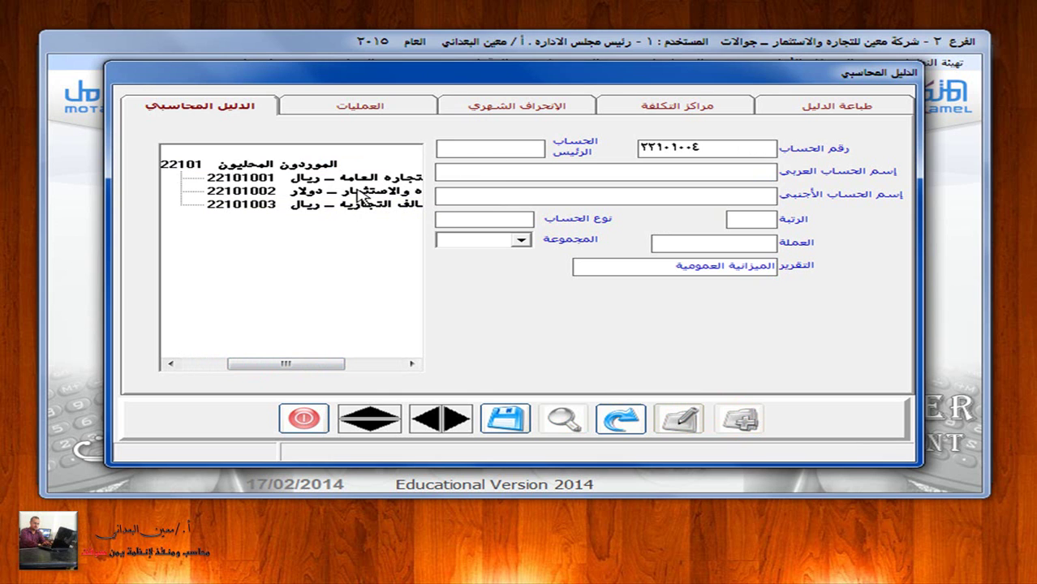
{"action": "left_click_drag", "start_coordinate": [312, 366], "coordinate": [261, 363]}
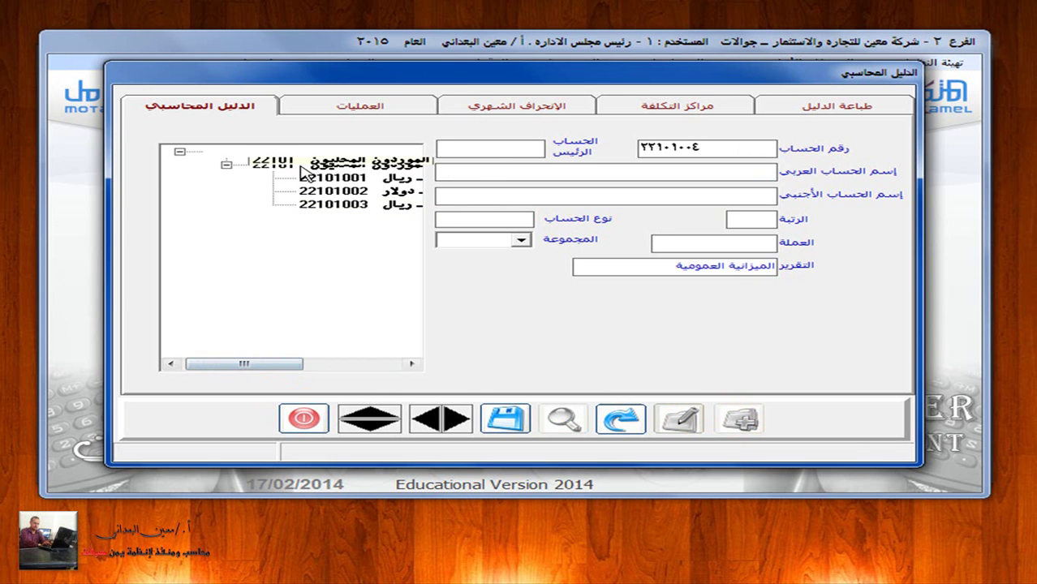
{"action": "type", "text": "2"}
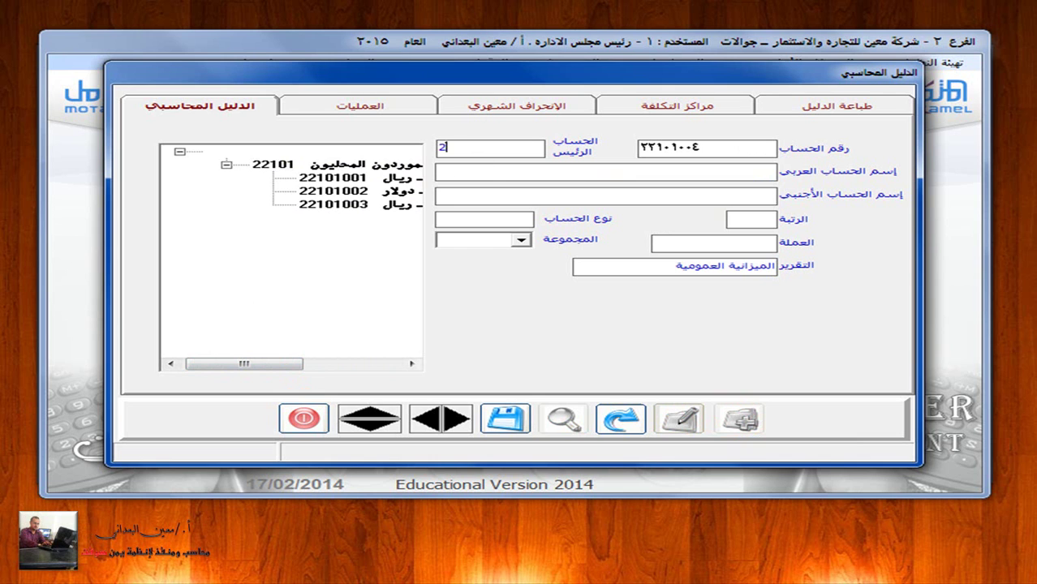
{"action": "type", "text": "2101"}
{"action": "key", "text": "Return"}
{"action": "type", "text": "شركة عمار التجارية - ريال"}
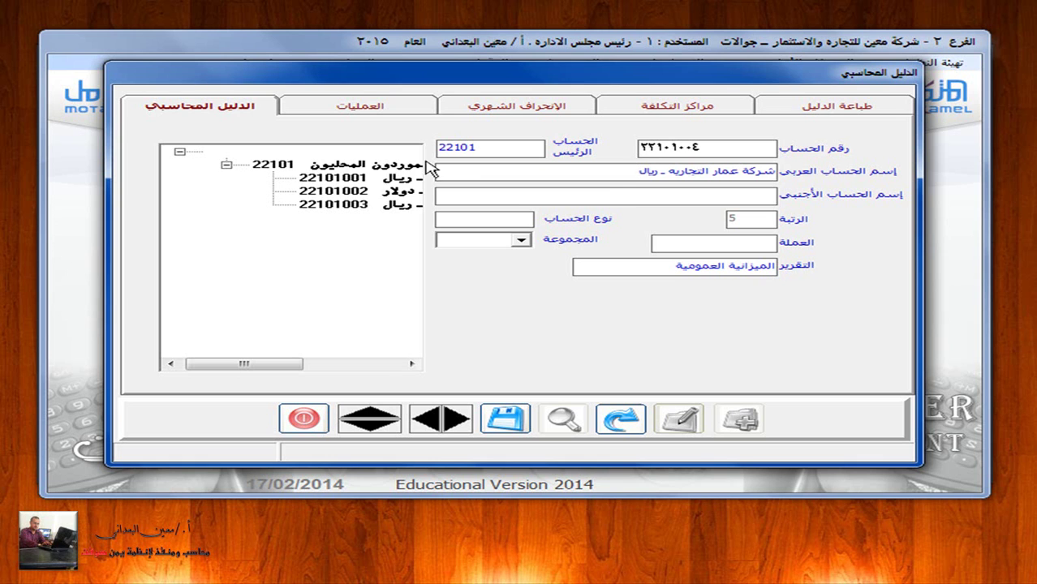
Set the new account's type to sub-account (فرعي, 2) and its currency to ر.ي, and save it.
{"action": "left_click", "coordinate": [440, 219]}
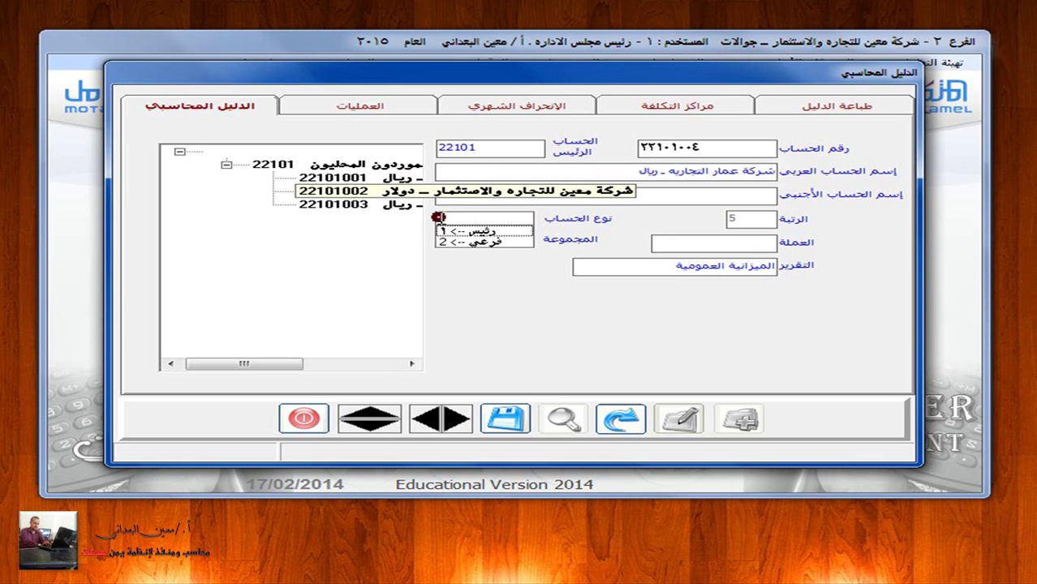
{"action": "left_click", "coordinate": [485, 242]}
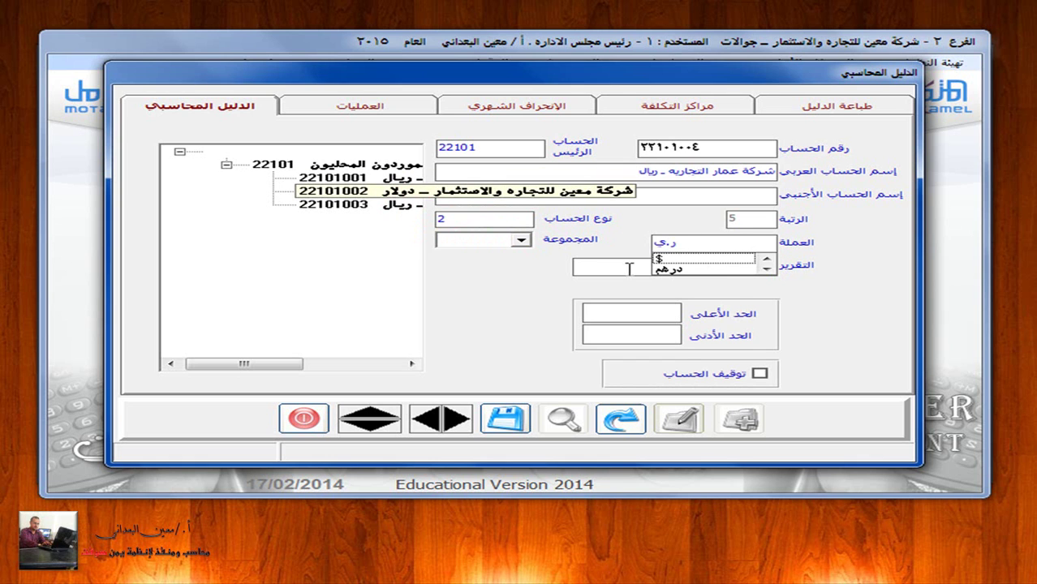
{"action": "left_click", "coordinate": [766, 267]}
{"action": "left_click", "coordinate": [766, 268]}
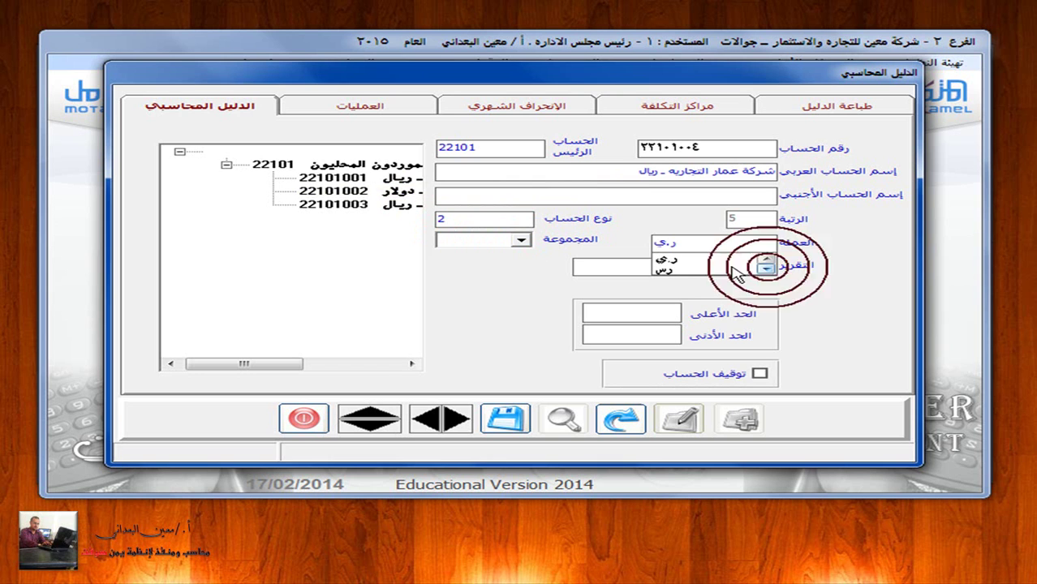
{"action": "left_click", "coordinate": [678, 259]}
{"action": "left_click", "coordinate": [506, 419]}
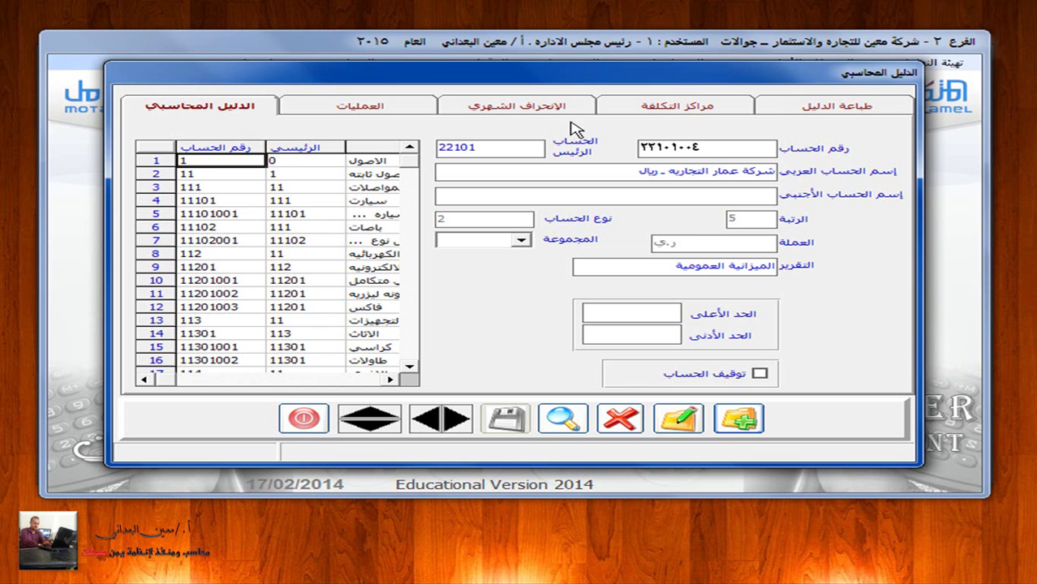
Leave the General Ledger module and open the supplier data form (بيانات الموردين) in the Purchase module.
{"action": "left_click", "coordinate": [305, 419]}
{"action": "left_click", "coordinate": [183, 67]}
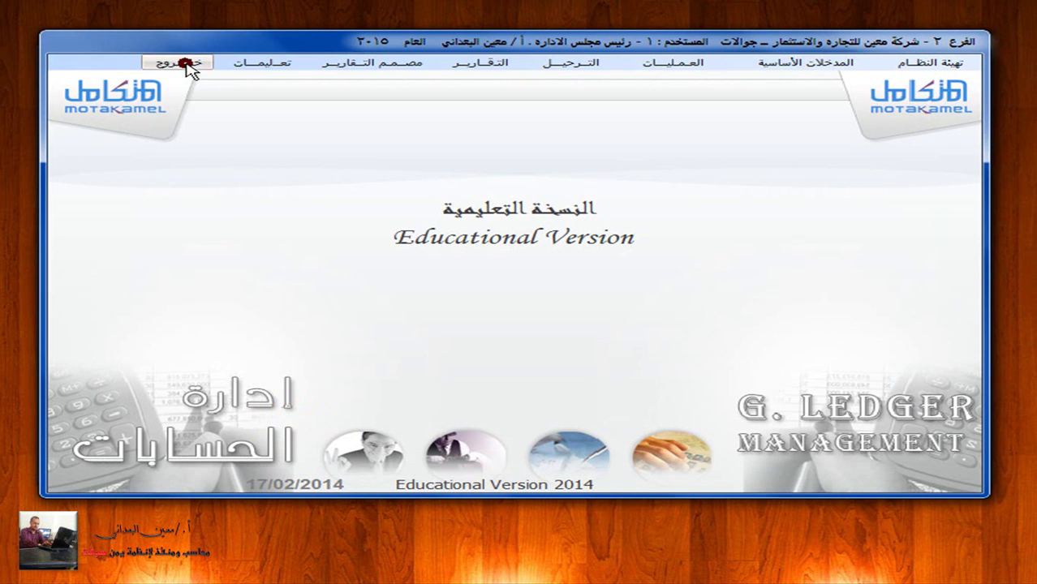
{"action": "left_click", "coordinate": [926, 266]}
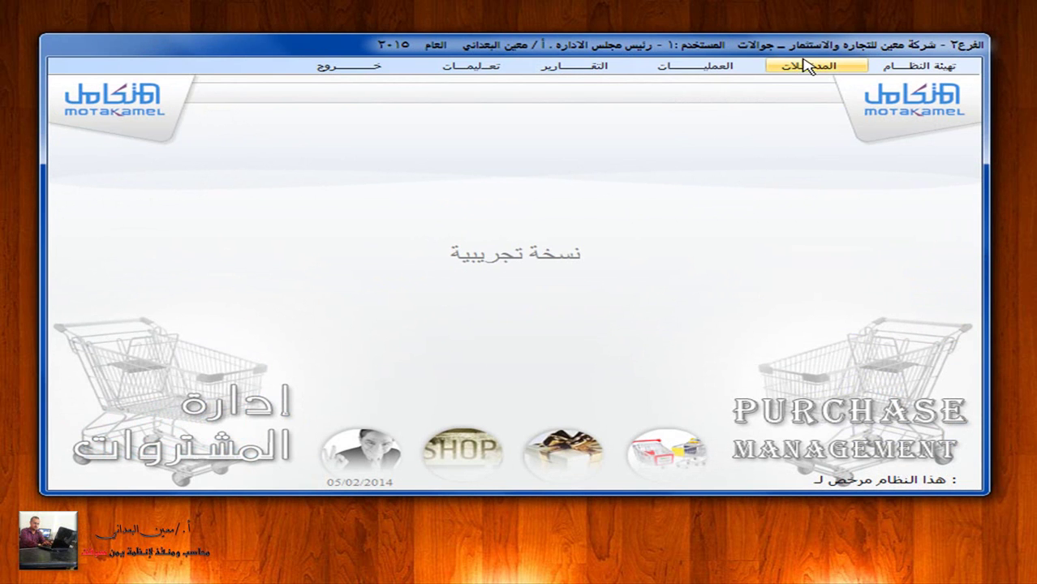
{"action": "left_click", "coordinate": [804, 66]}
{"action": "left_click", "coordinate": [811, 84]}
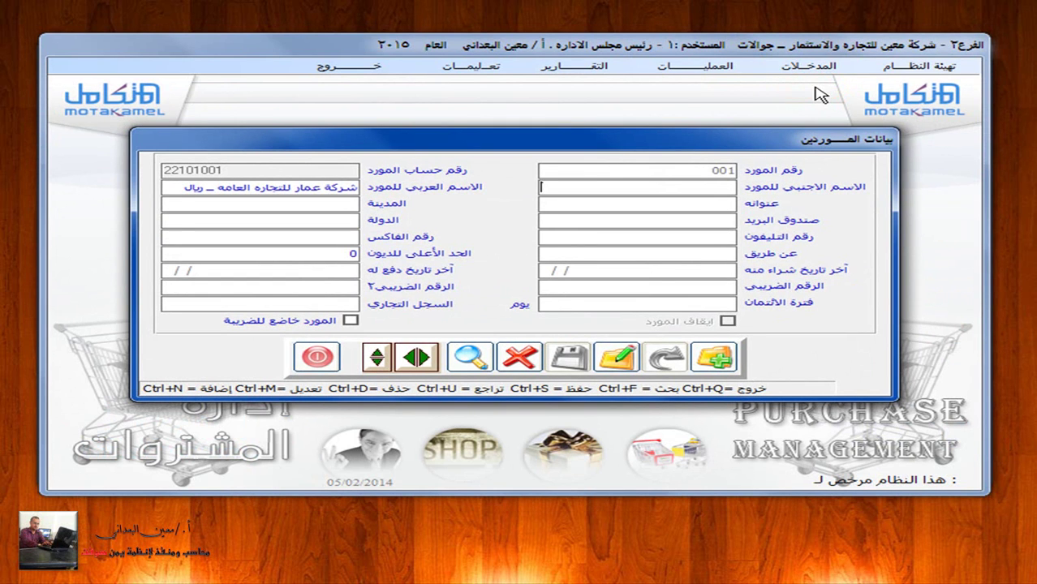
Start a new supplier record and choose account 22101004 from the accounts list as the supplier's account number.
{"action": "left_click", "coordinate": [716, 360]}
{"action": "left_click", "coordinate": [296, 175]}
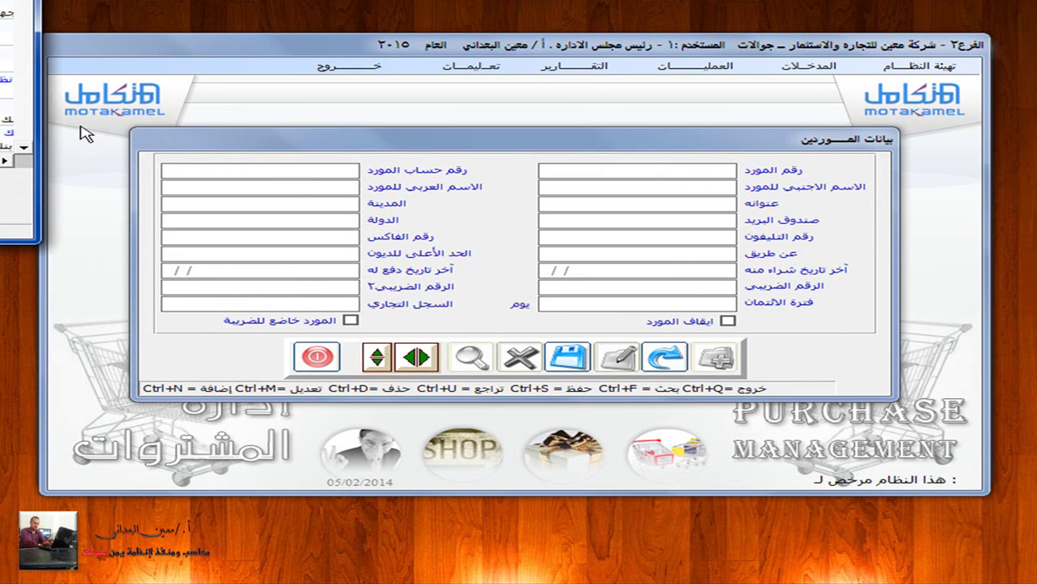
{"action": "left_click", "coordinate": [27, 146]}
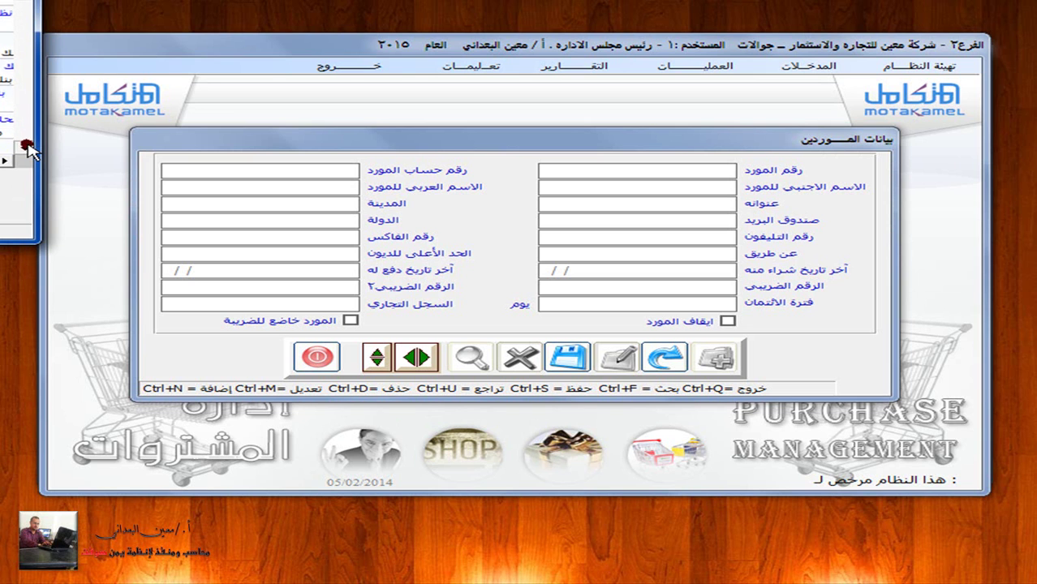
{"action": "left_click", "coordinate": [28, 146]}
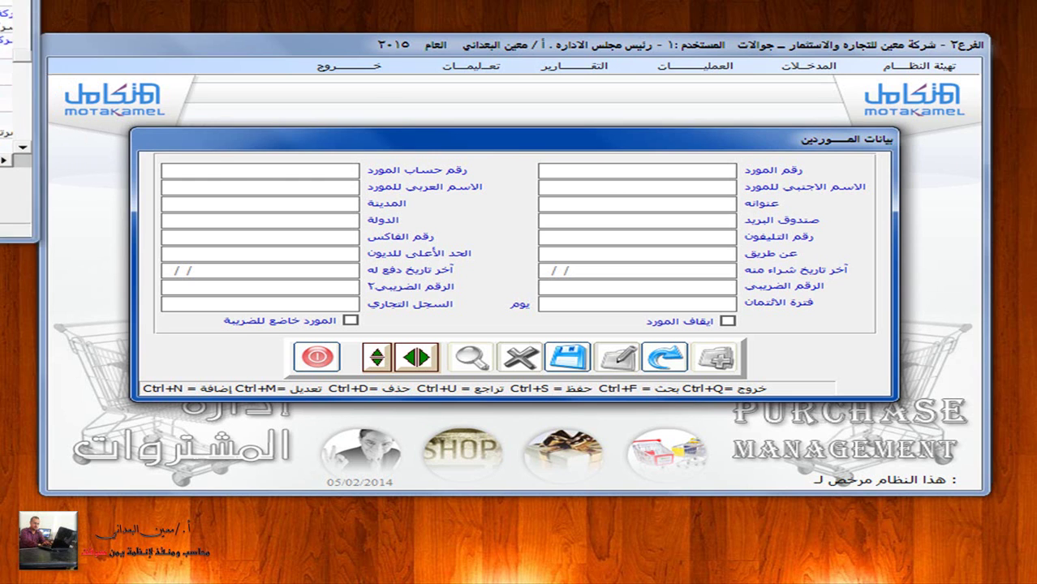
Clear the supplier's account number, look up 22101 in that field, and assign sub-account 22101004 to the supplier.
{"action": "double_click", "coordinate": [250, 174]}
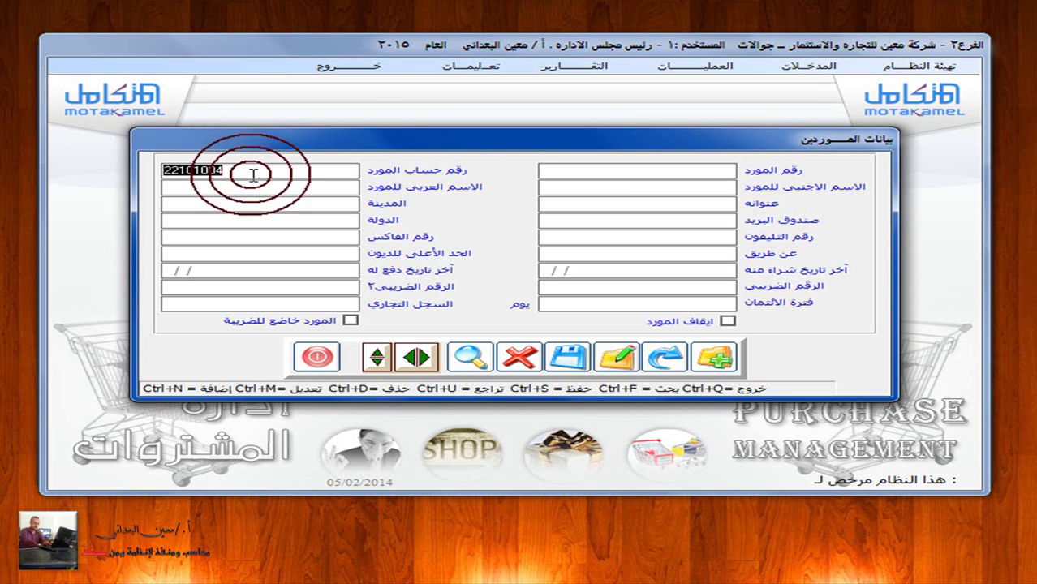
{"action": "key", "text": "Delete"}
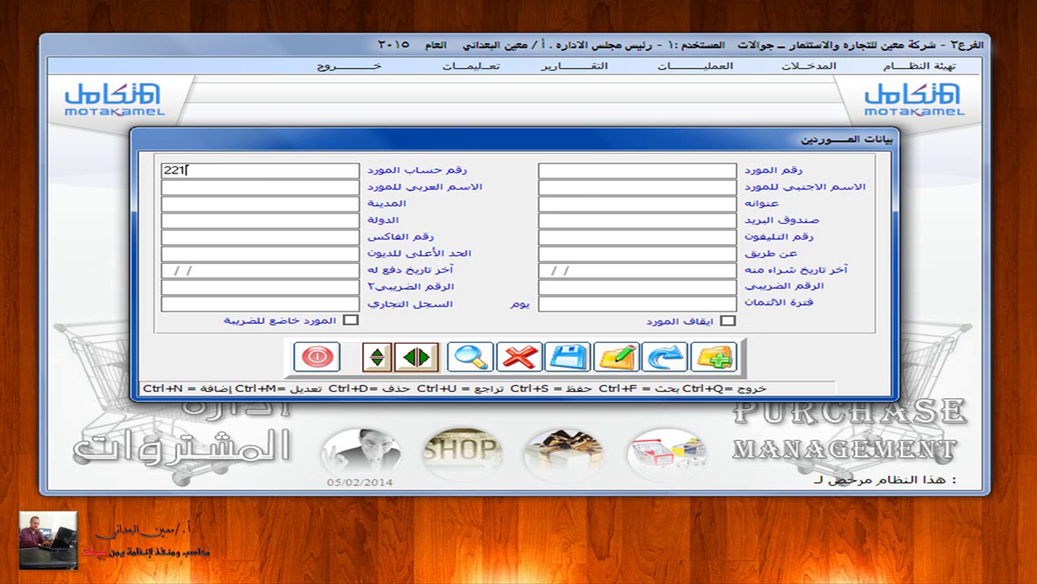
{"action": "key", "text": "Return"}
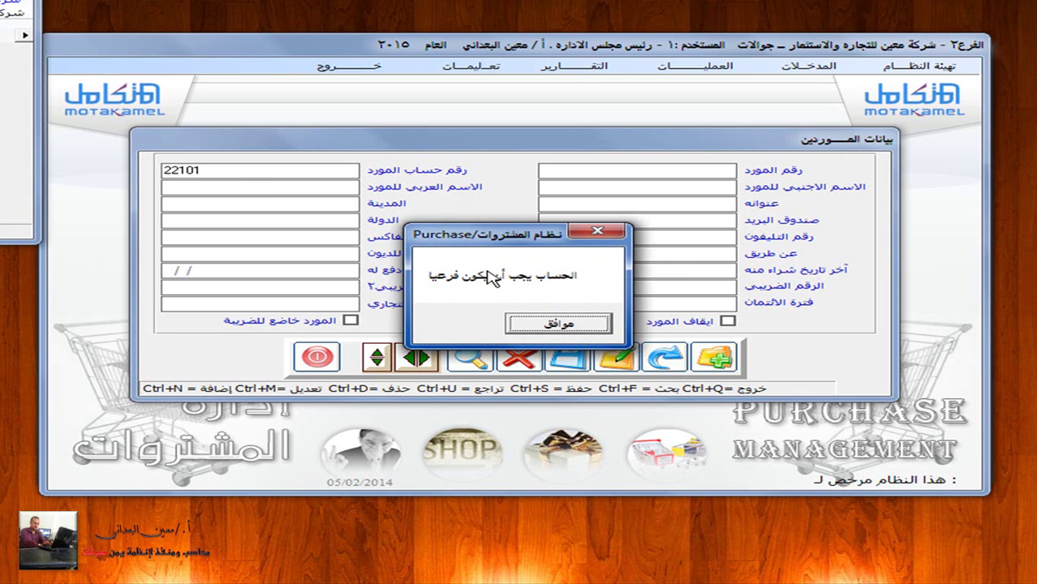
{"action": "left_click", "coordinate": [526, 319]}
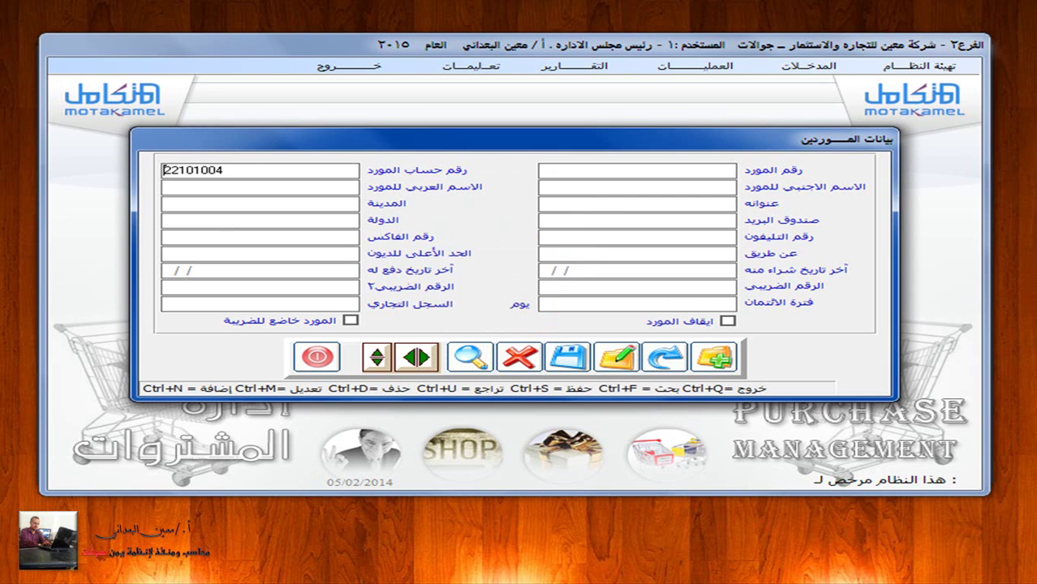
{"action": "key", "text": "Return"}
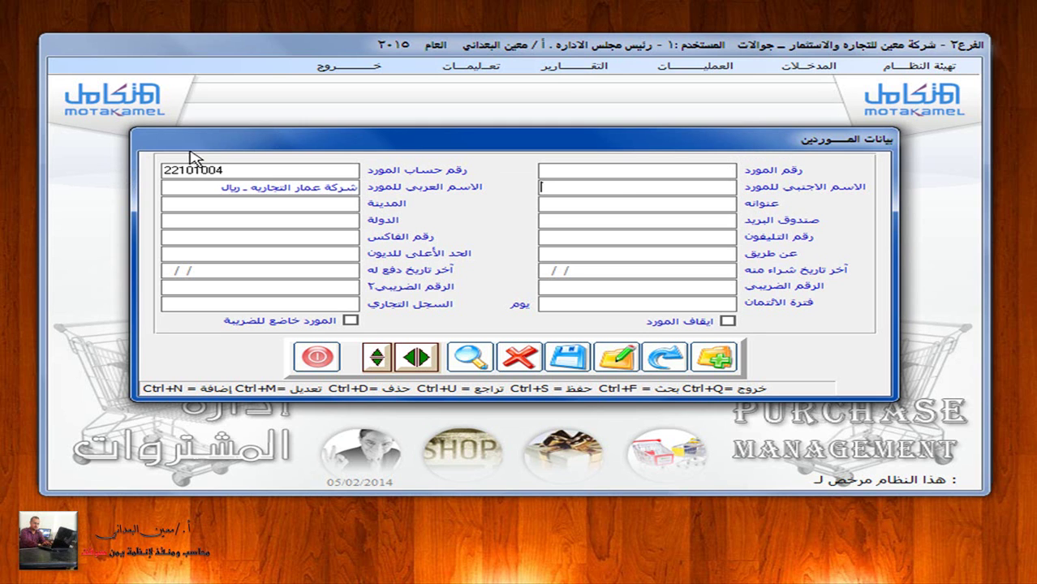
{"action": "left_click", "coordinate": [232, 170]}
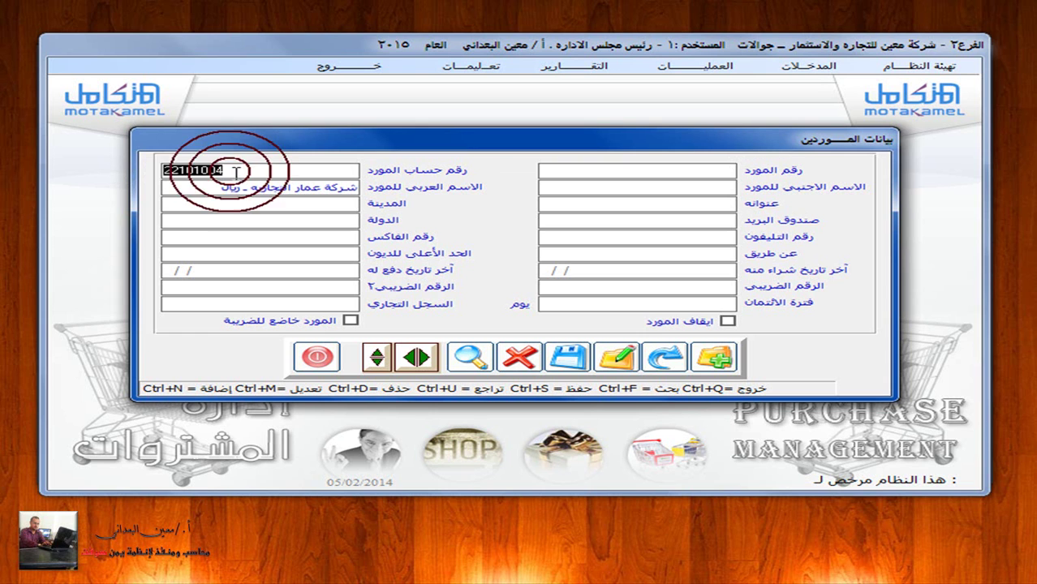
{"action": "left_click_drag", "start_coordinate": [202, 173], "coordinate": [222, 171]}
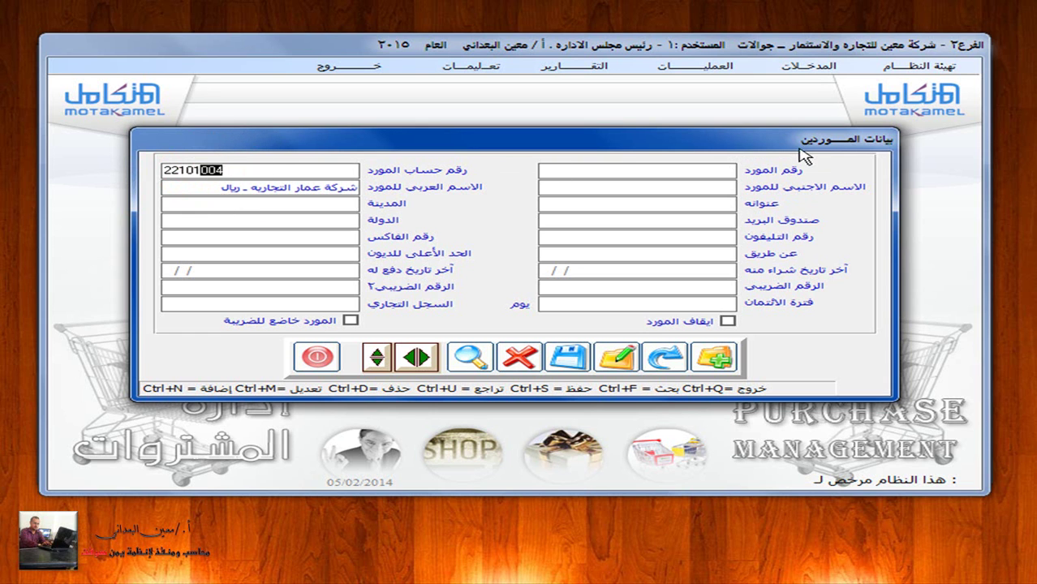
{"action": "left_click", "coordinate": [643, 165]}
{"action": "left_click_drag", "start_coordinate": [255, 169], "coordinate": [180, 163]}
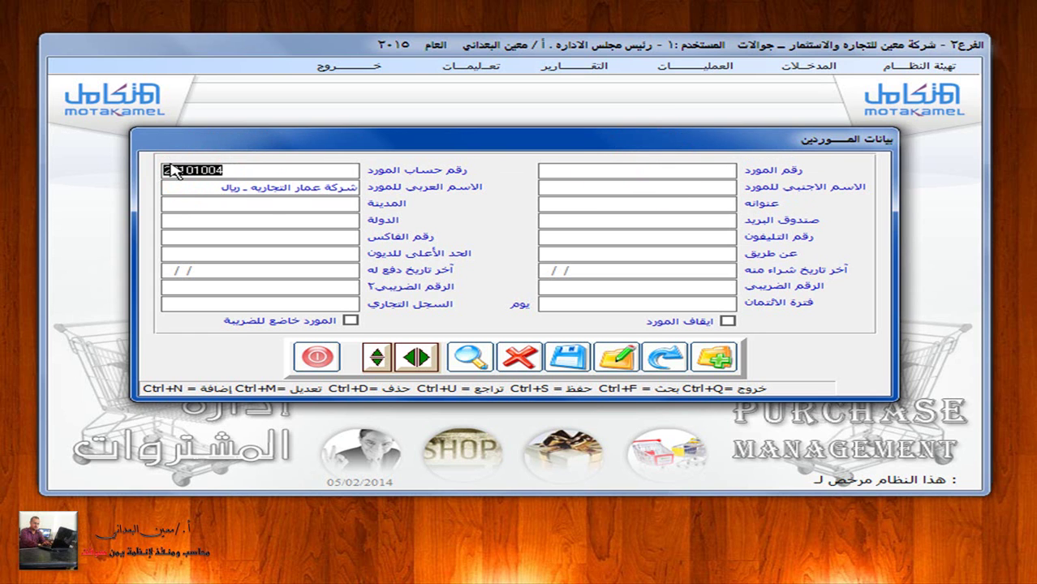
{"action": "right_click", "coordinate": [217, 172]}
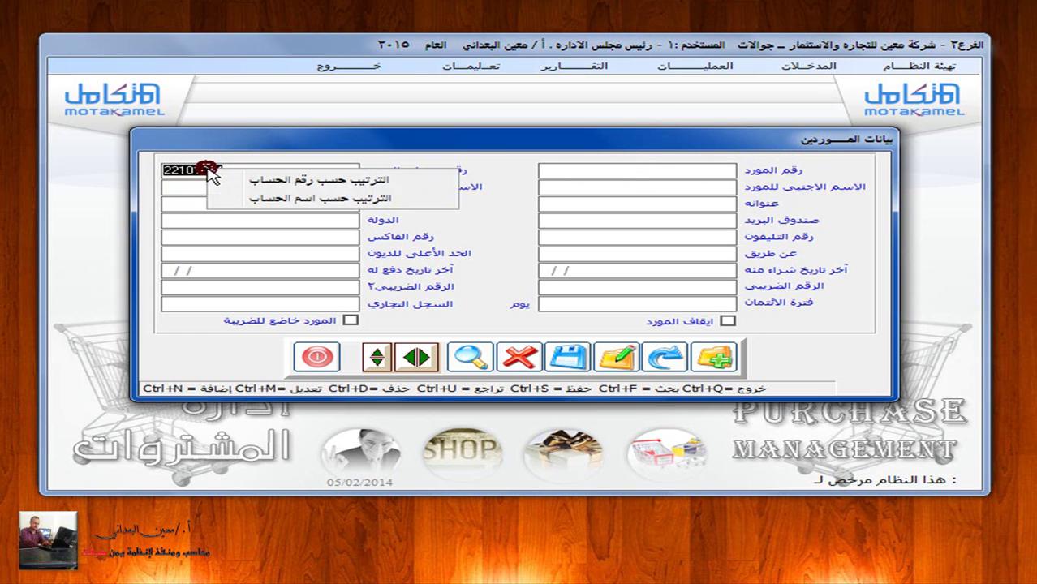
{"action": "left_click", "coordinate": [592, 172]}
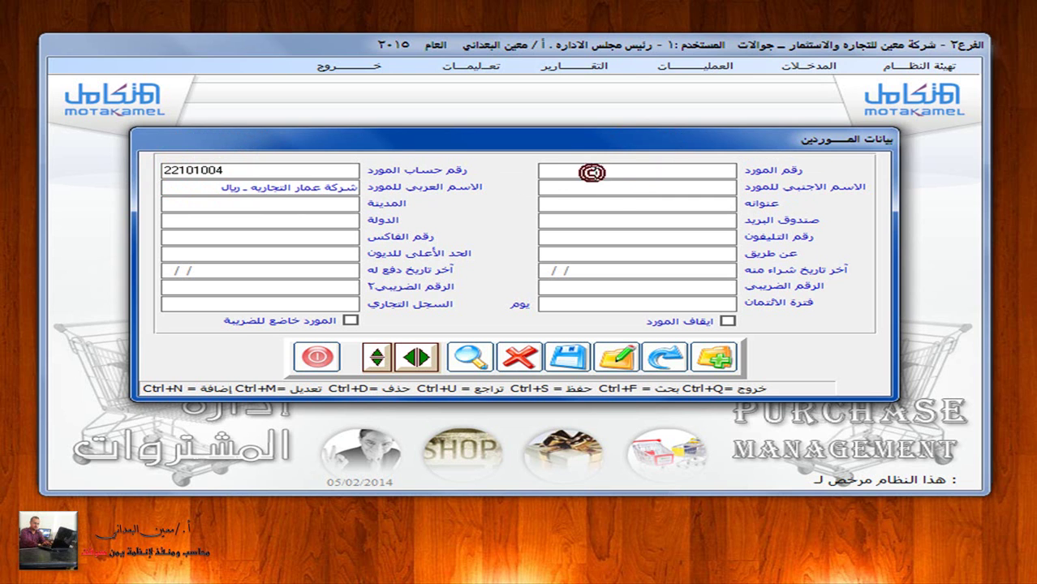
{"action": "left_click", "coordinate": [202, 170]}
{"action": "left_click_drag", "start_coordinate": [202, 170], "coordinate": [236, 168]}
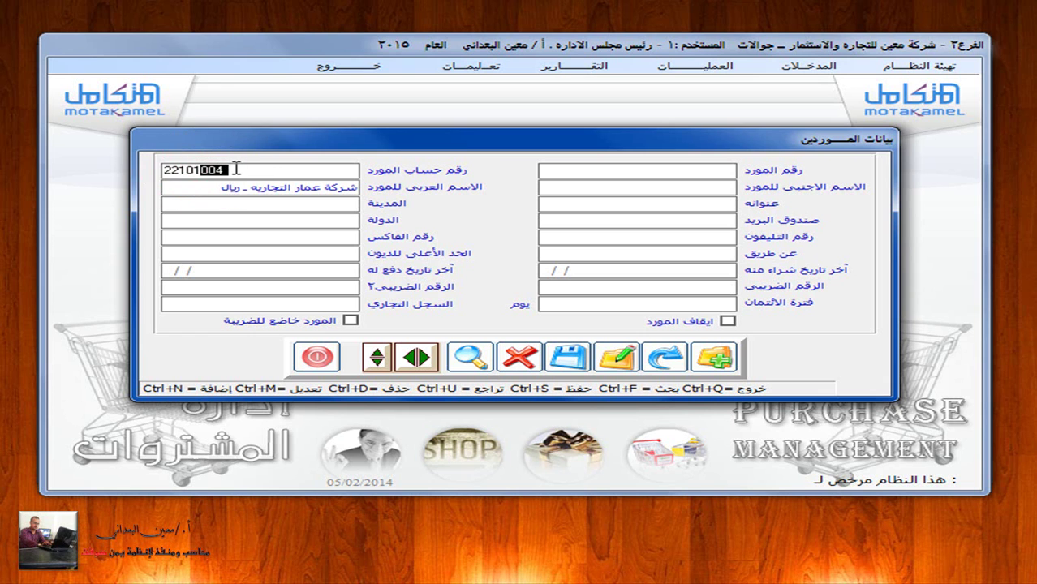
Set the supplier number (رقم المورد) to 004 and save the supplier record.
{"action": "left_click", "coordinate": [583, 172]}
{"action": "type", "text": "004"}
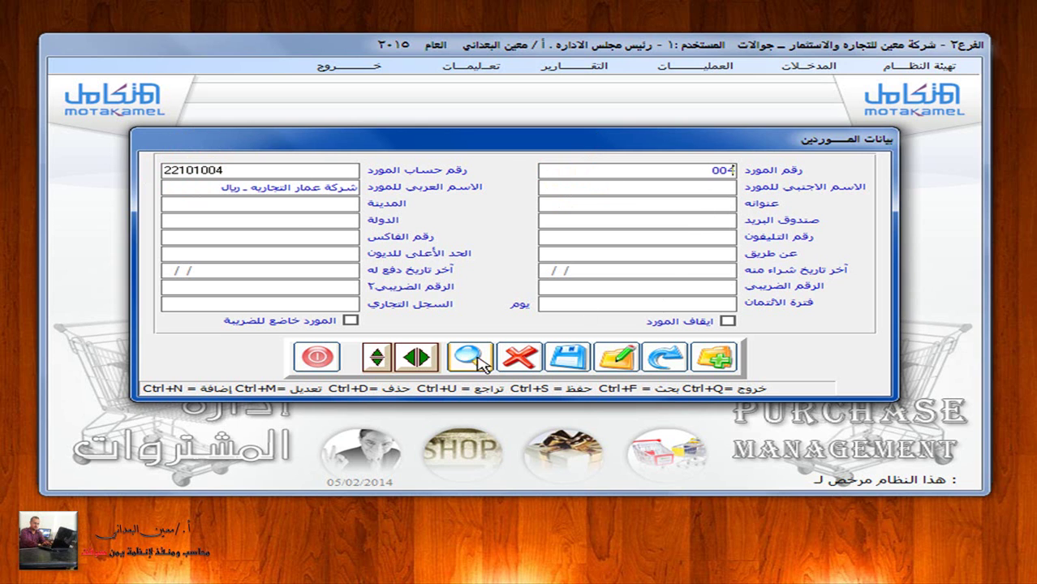
{"action": "left_click", "coordinate": [566, 361]}
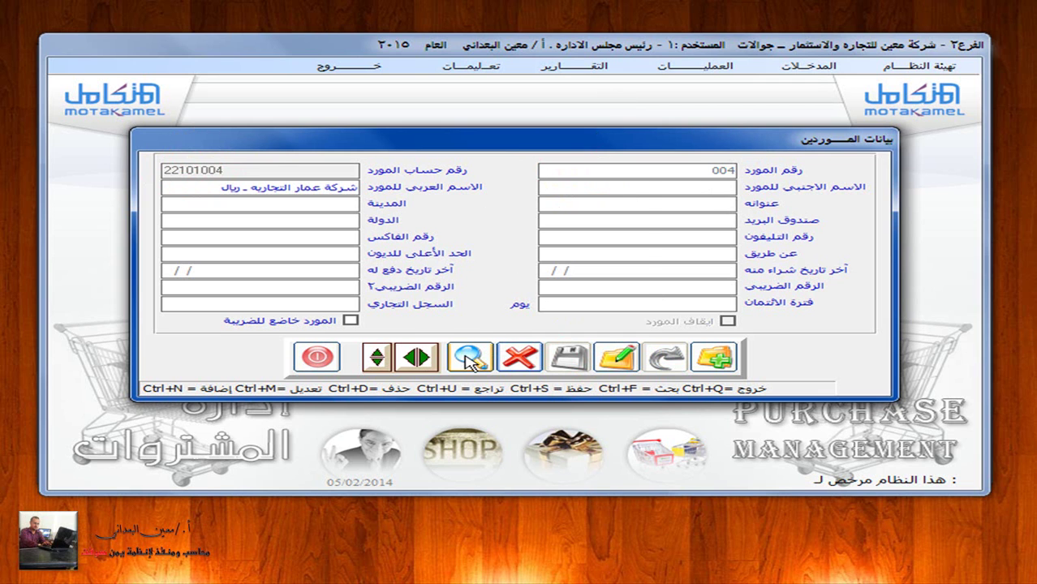
List the saved suppliers and close the supplier data form (بيانات الموردين).
{"action": "left_click", "coordinate": [469, 357]}
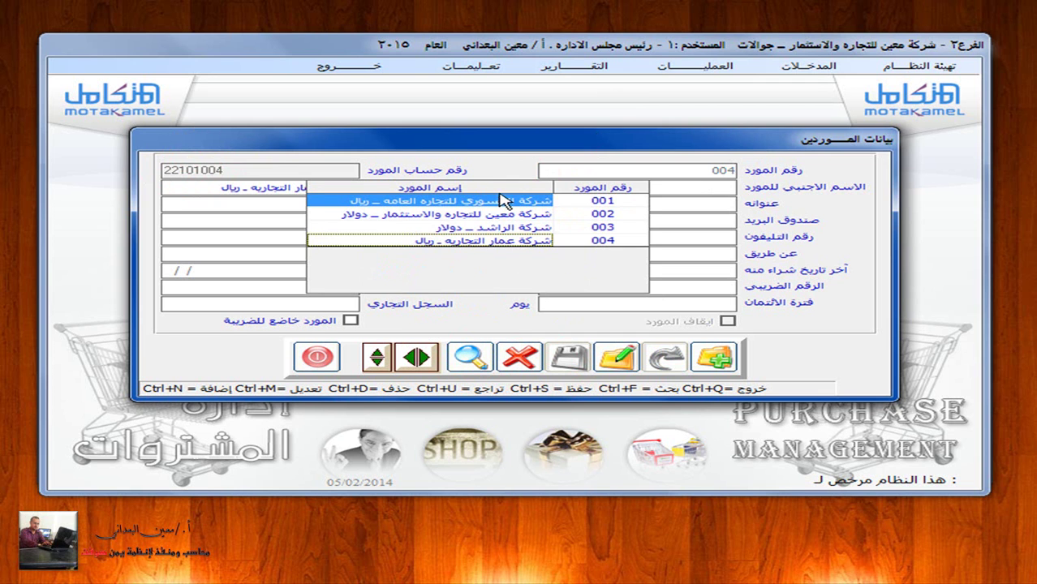
{"action": "left_click", "coordinate": [315, 359]}
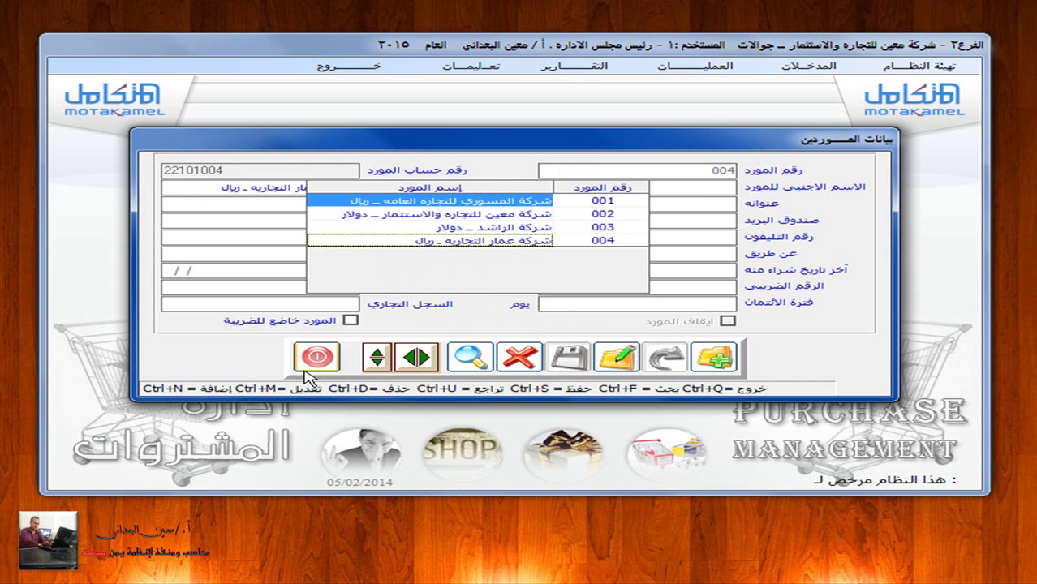
{"action": "left_click", "coordinate": [313, 360]}
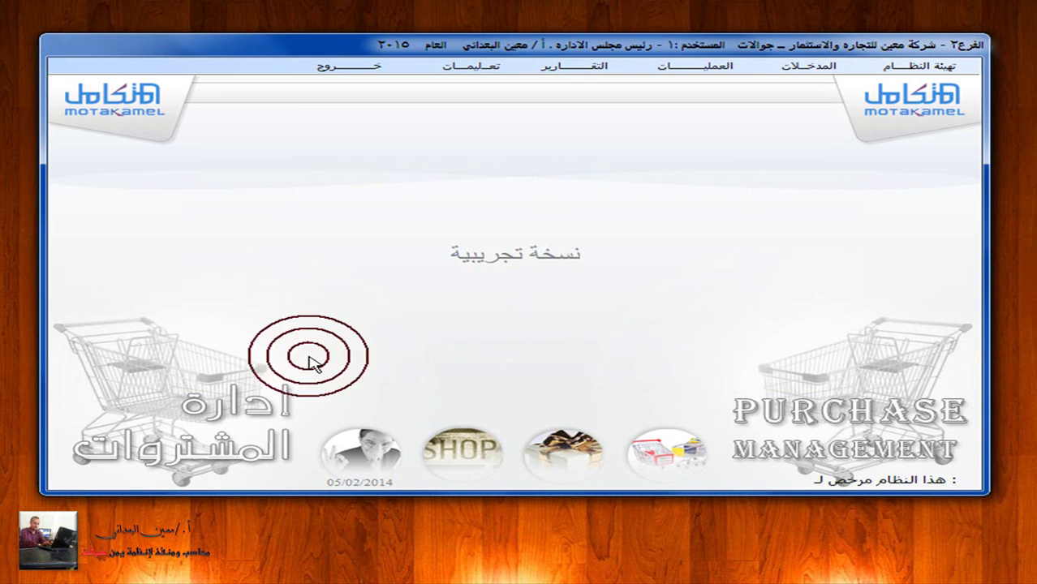
Open the local purchase invoice form for instant purchases (مشتروات فورية) and start a new invoice.
{"action": "left_click", "coordinate": [718, 66]}
{"action": "left_click", "coordinate": [714, 124]}
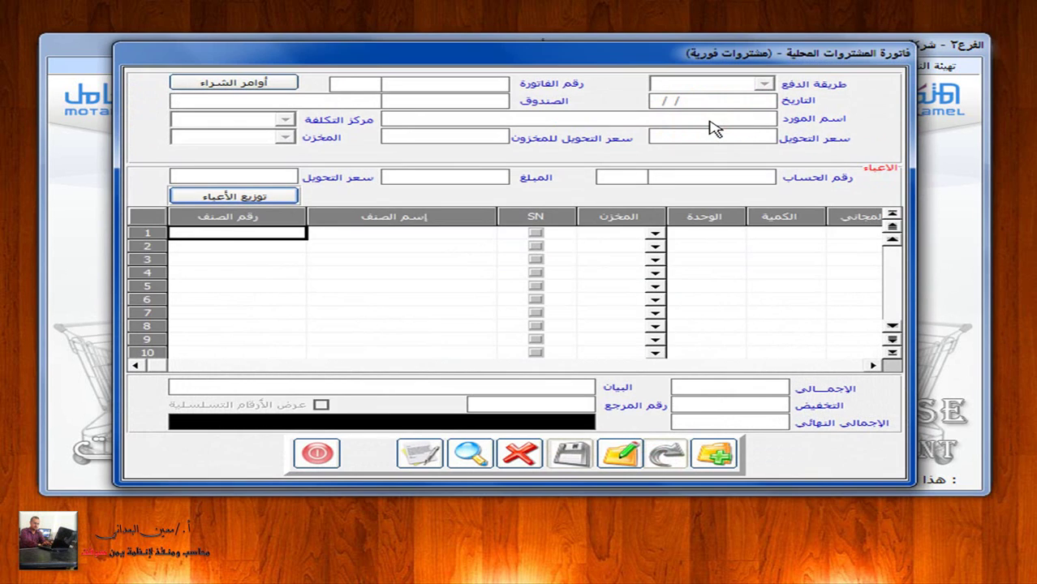
{"action": "left_click", "coordinate": [718, 452]}
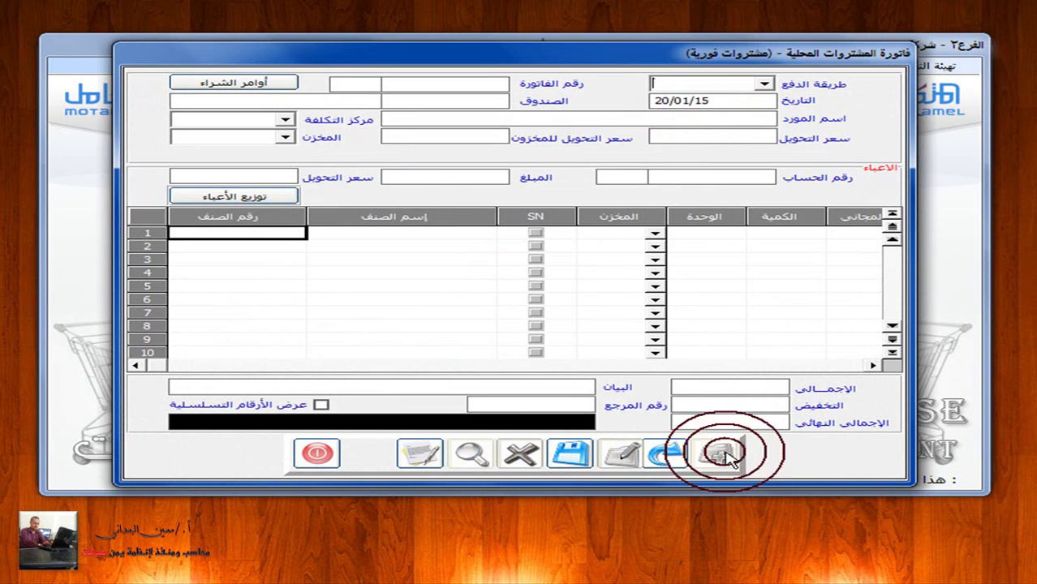
Set the invoice's payment method to credit (آجل-4) and choose supplier 004 from the suppliers list.
{"action": "left_click", "coordinate": [767, 83]}
{"action": "left_click", "coordinate": [743, 130]}
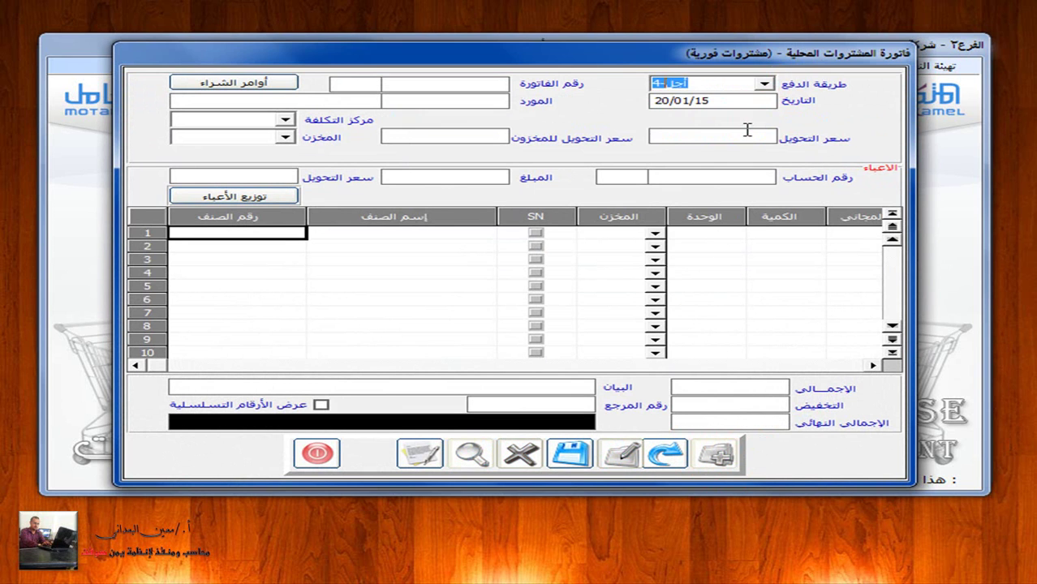
{"action": "double_click", "coordinate": [438, 102]}
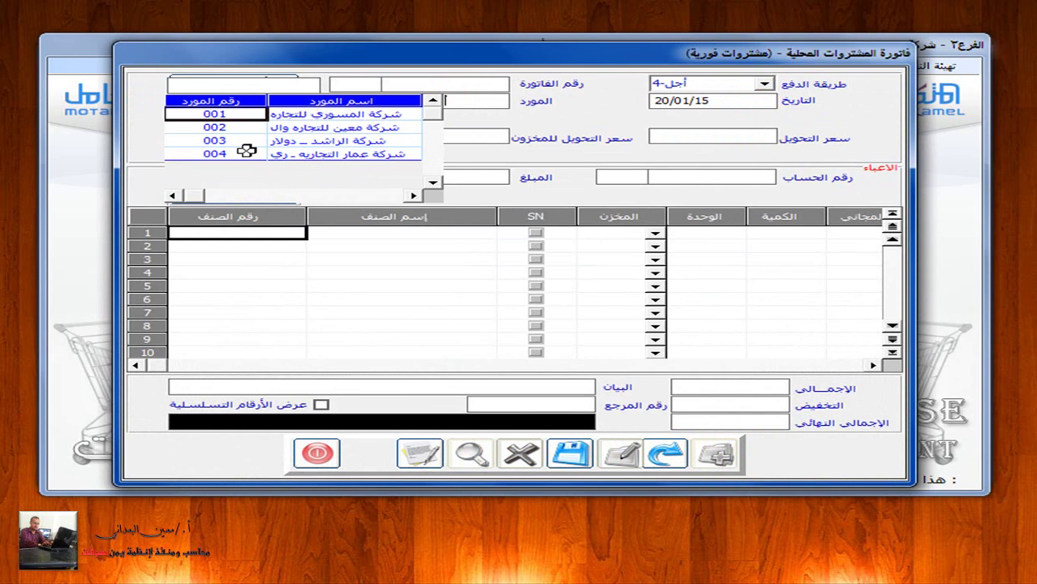
{"action": "double_click", "coordinate": [299, 155]}
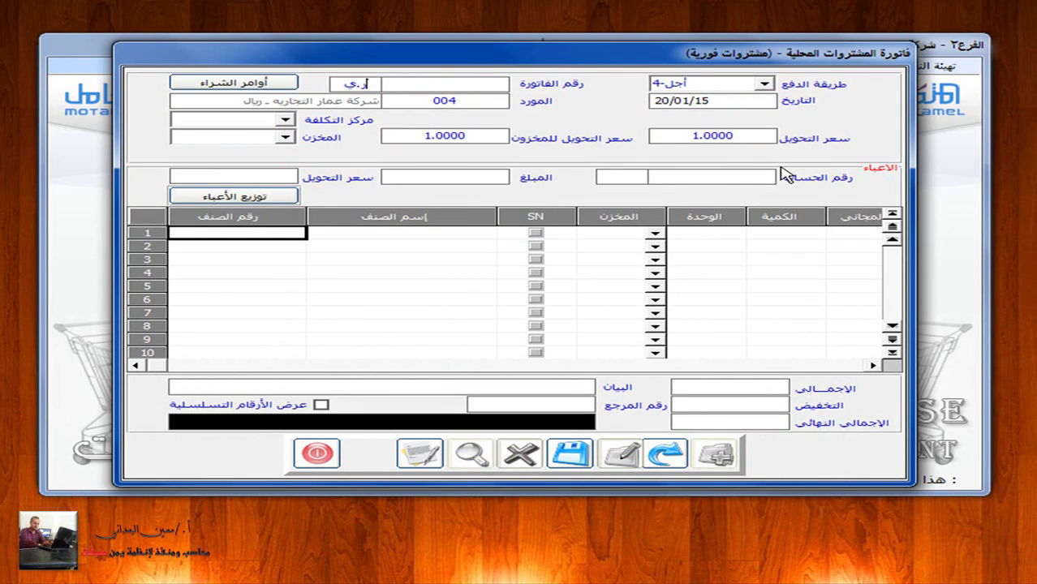
Assign the Yemeni riyal cash box account 12101001 to the additional charges (الأعباء) and set their amount to 5000.
{"action": "key", "text": "super+Tab"}
{"action": "key", "text": "super+Tab"}
{"action": "key", "text": "super+Tab"}
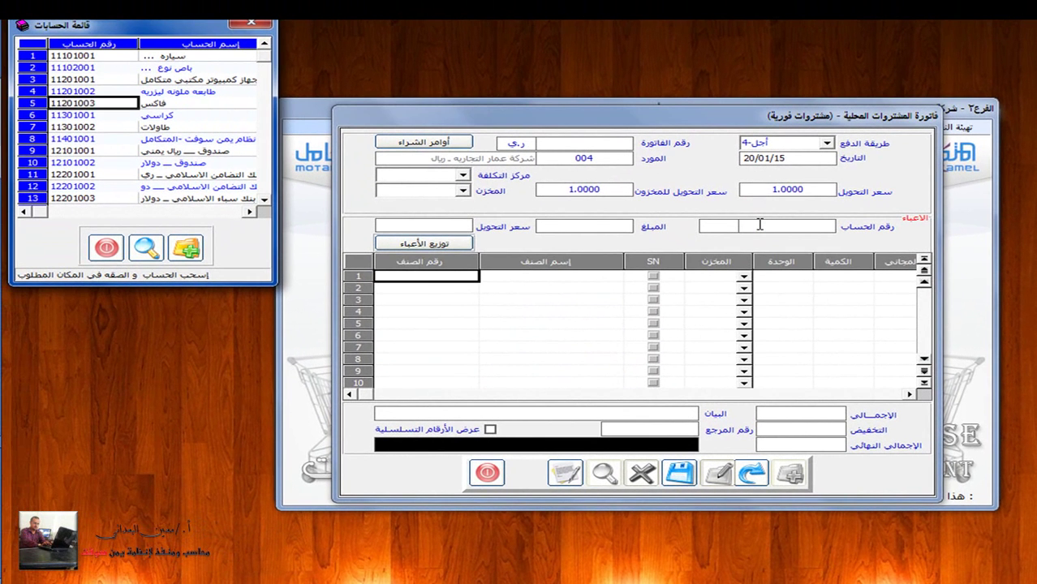
{"action": "key", "text": "Down"}
{"action": "key", "text": "Down"}
{"action": "key", "text": "Down"}
{"action": "key", "text": "Down"}
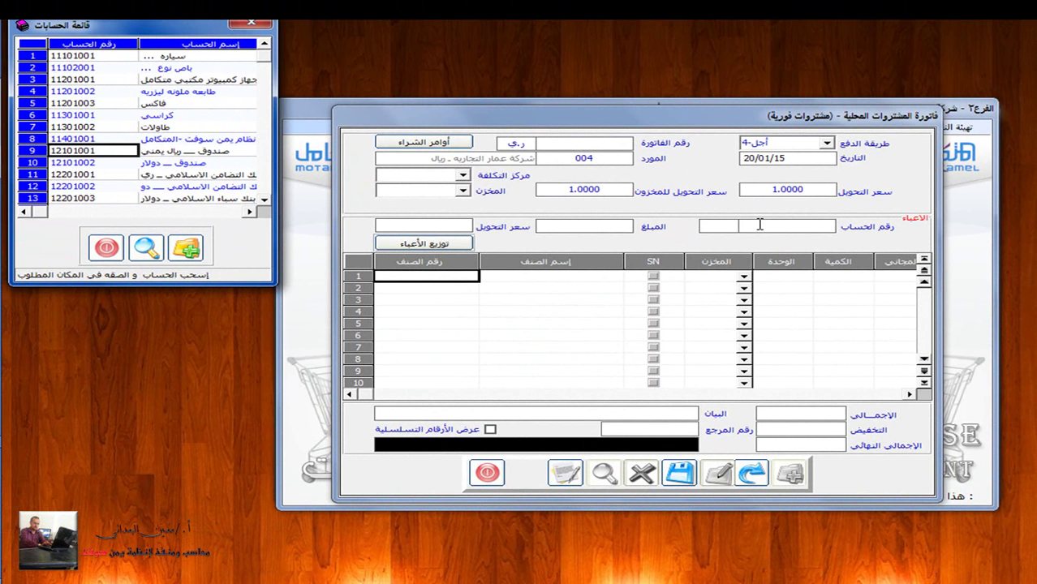
{"action": "left_click_drag", "start_coordinate": [161, 151], "coordinate": [779, 225]}
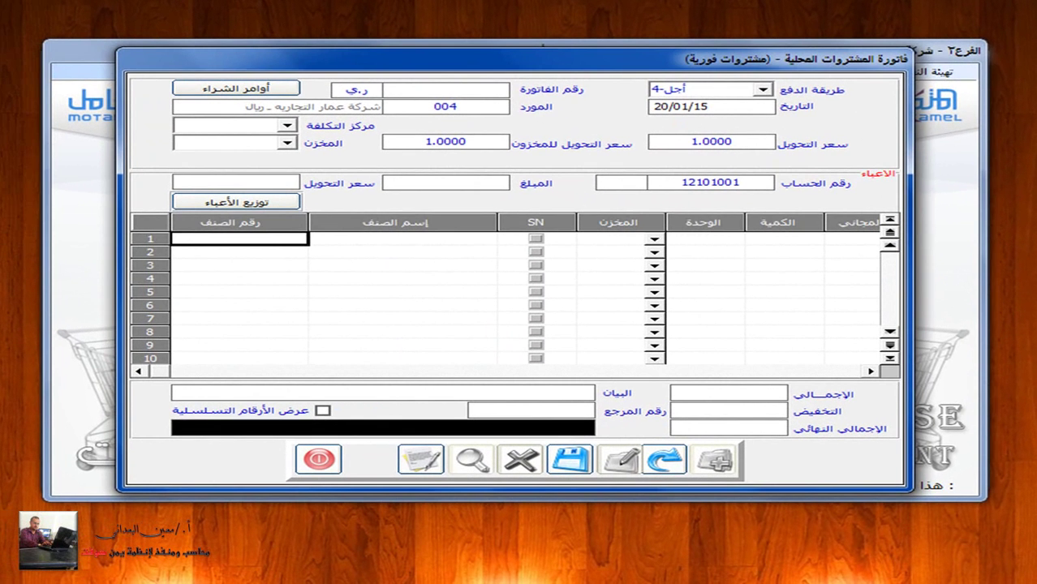
{"action": "double_click", "coordinate": [745, 182]}
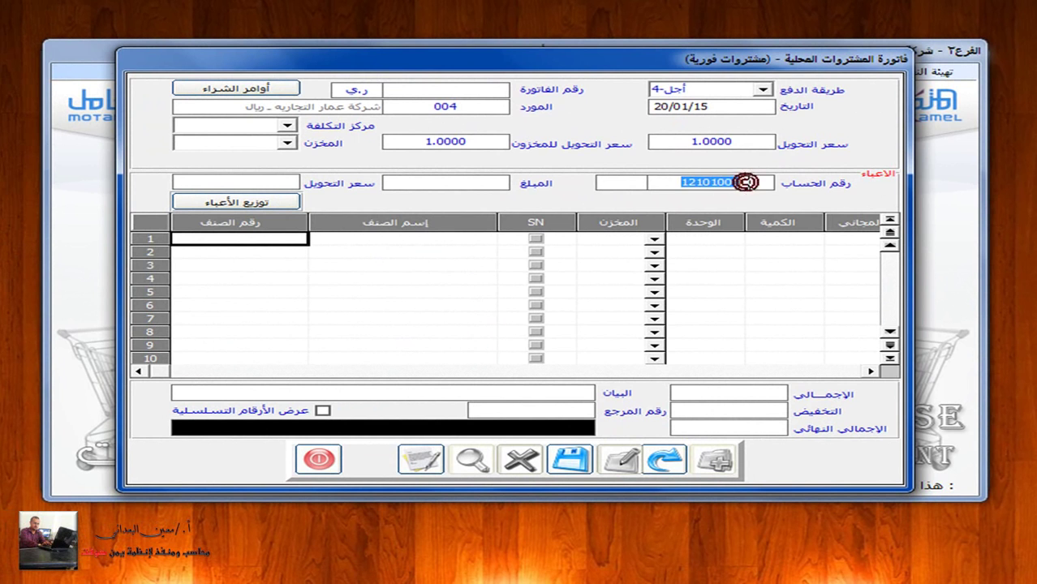
{"action": "type", "text": "12101001"}
{"action": "key", "text": "Return"}
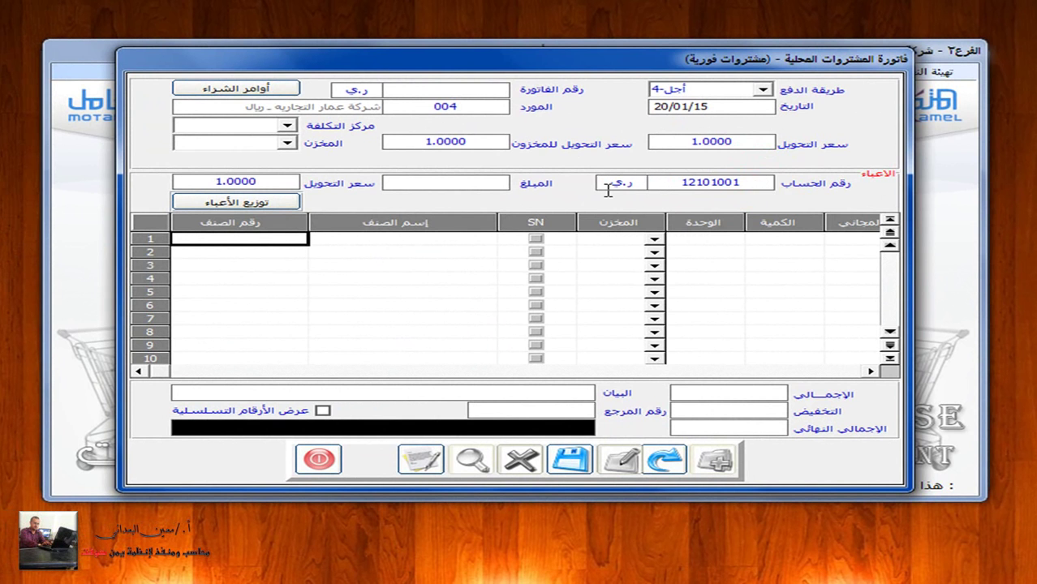
{"action": "left_click", "coordinate": [458, 188]}
Add item 001-001 from the items list to the first invoice row.
{"action": "left_click", "coordinate": [274, 239]}
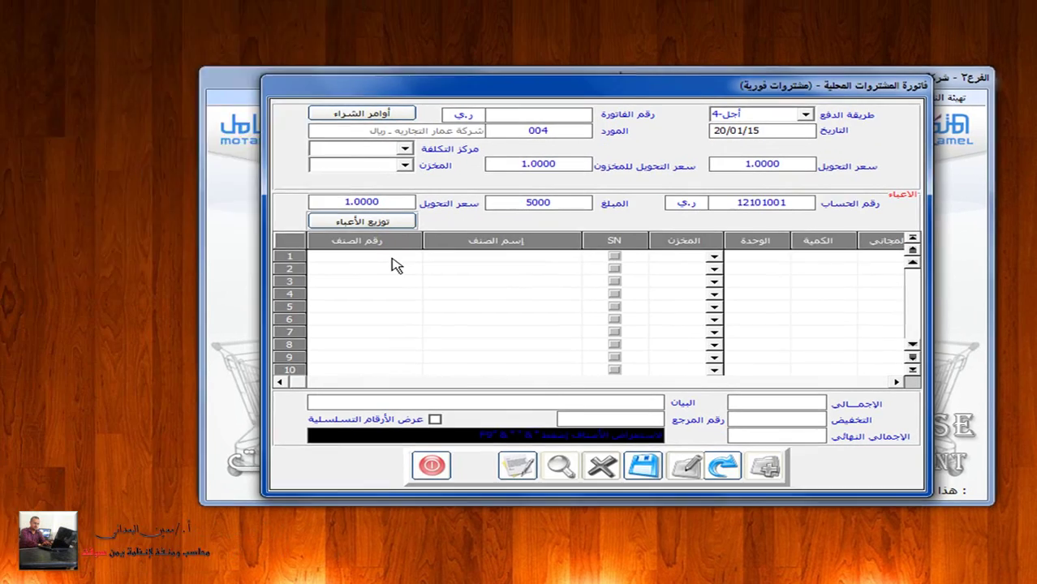
{"action": "double_click", "coordinate": [278, 240]}
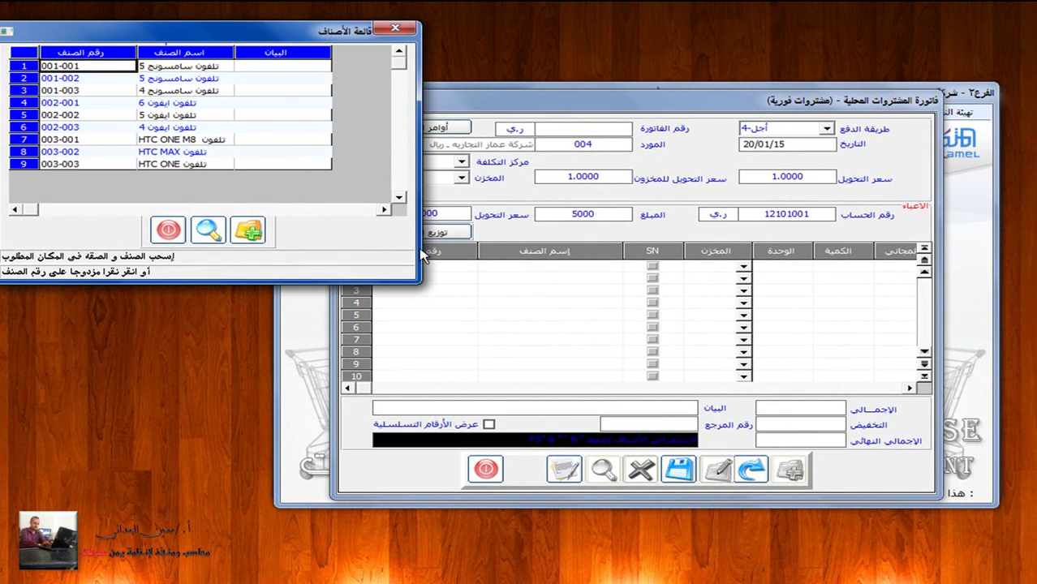
{"action": "double_click", "coordinate": [204, 68]}
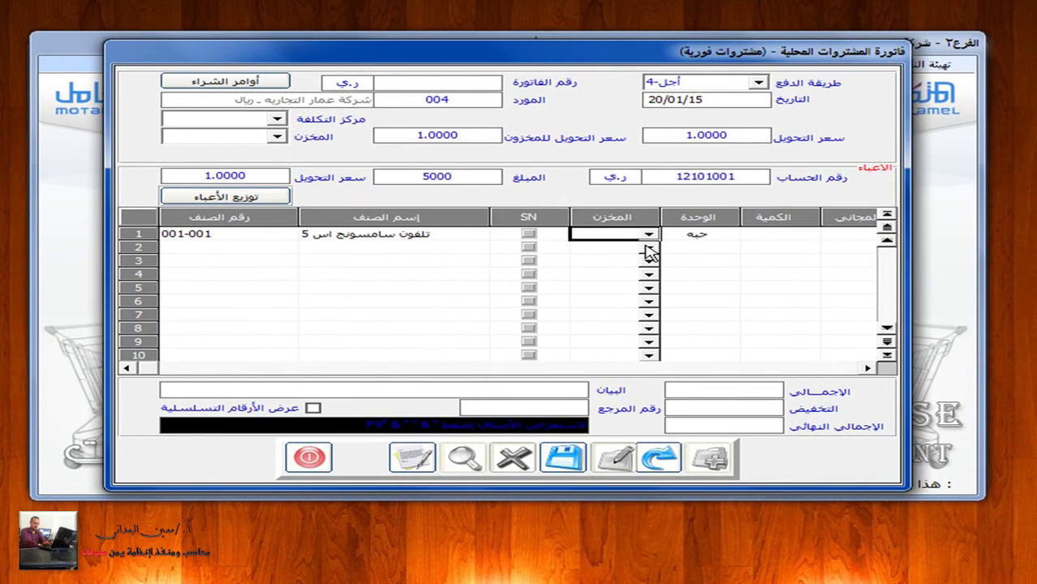
Set the invoice's warehouse (المخزن) to the main warehouse, المخزن الرئيسي -1.
{"action": "left_click", "coordinate": [277, 136]}
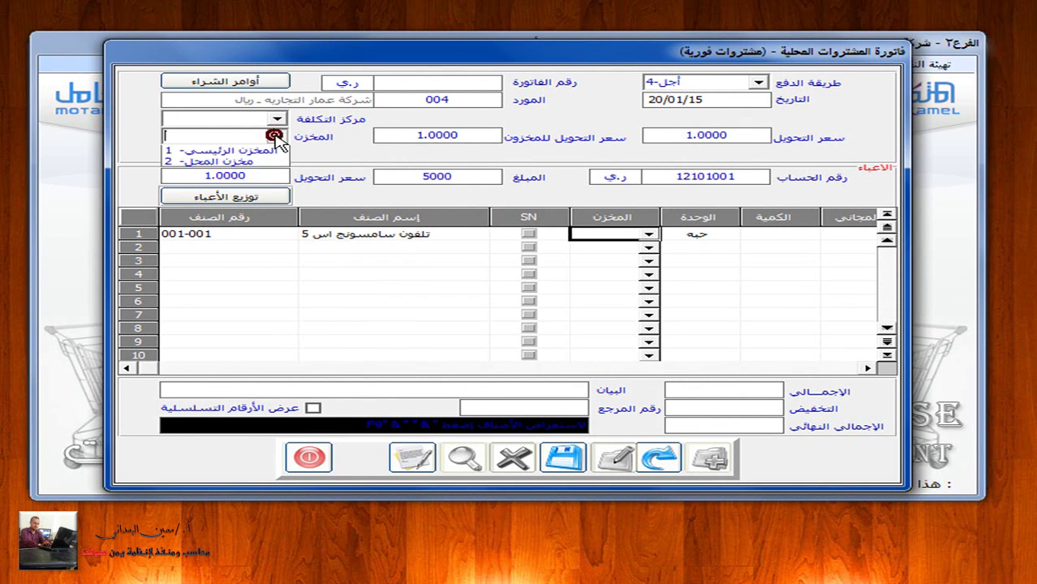
{"action": "left_click", "coordinate": [518, 328]}
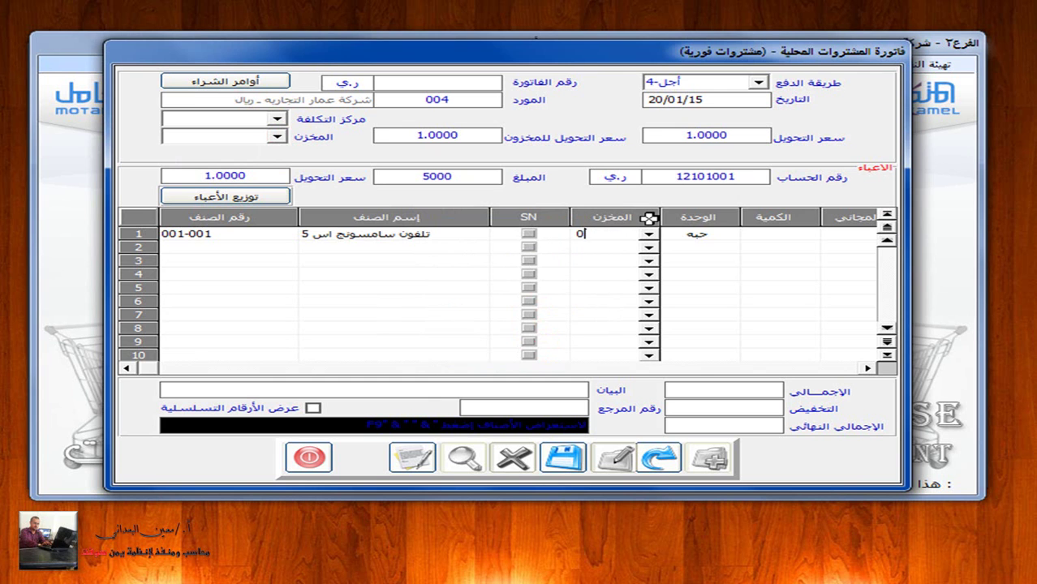
{"action": "left_click", "coordinate": [276, 137]}
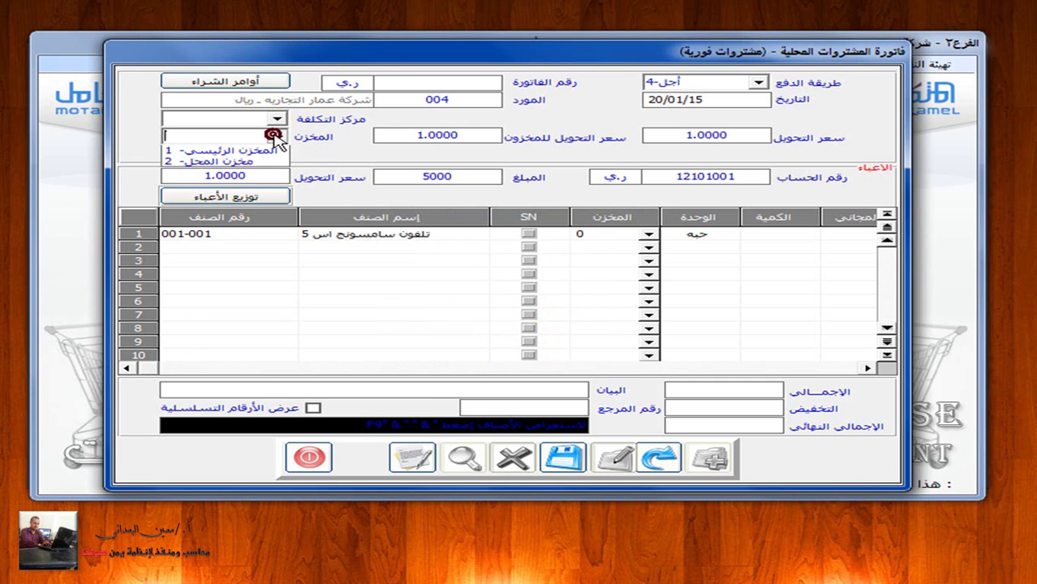
{"action": "left_click", "coordinate": [568, 333]}
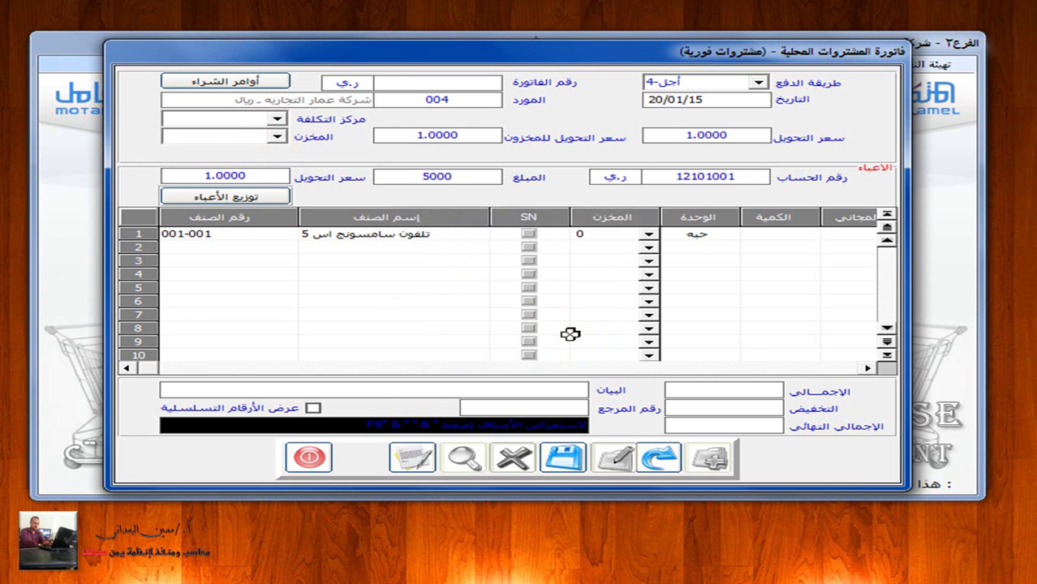
{"action": "left_click", "coordinate": [277, 136]}
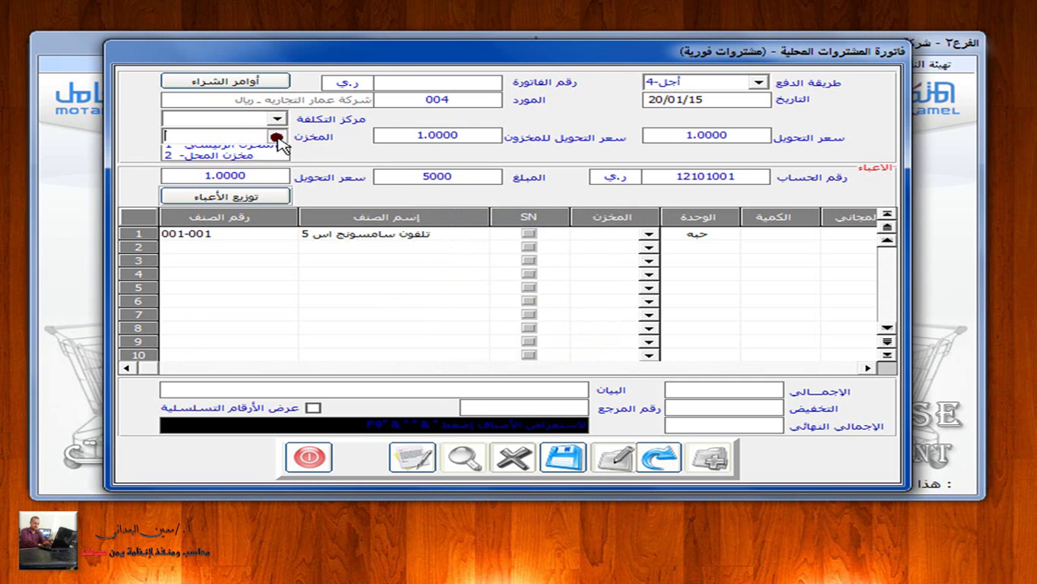
{"action": "left_click", "coordinate": [529, 332]}
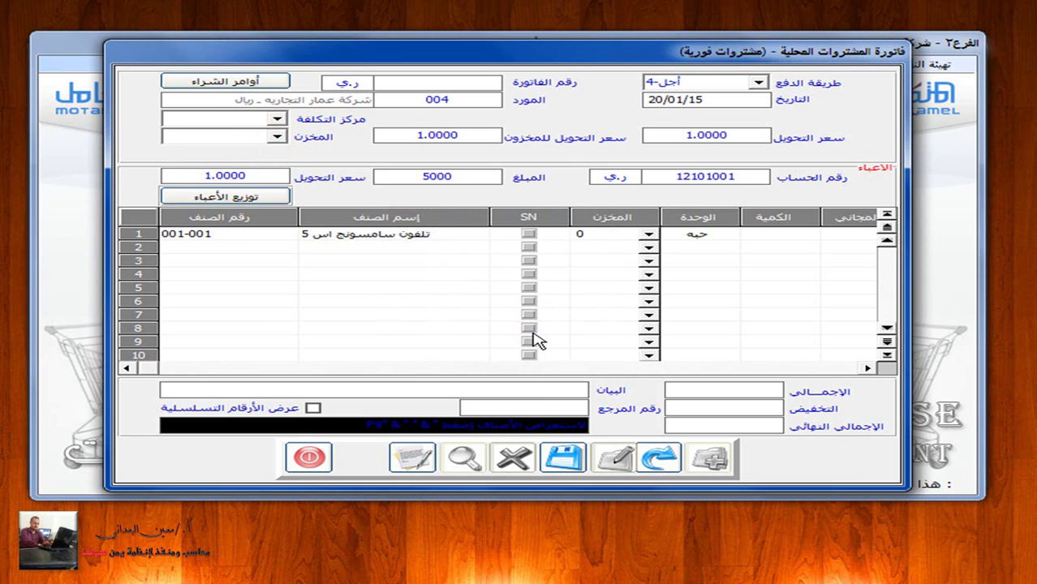
{"action": "left_click", "coordinate": [258, 237]}
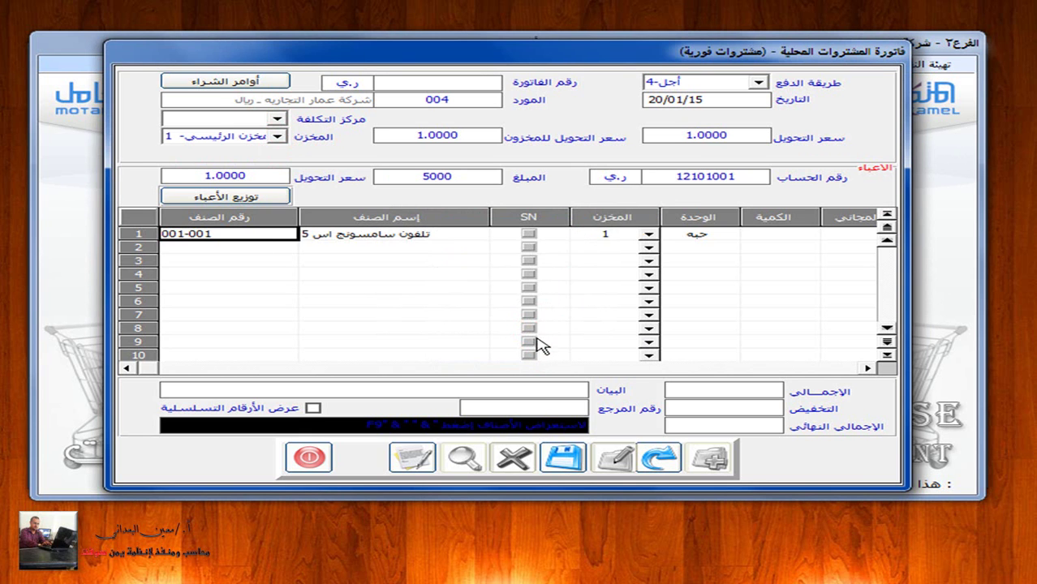
Consult the exercise slide for the purchase details and set the first item's quantity (الكمية) to 30.
{"action": "key", "text": "Tab"}
{"action": "key", "text": "Tab"}
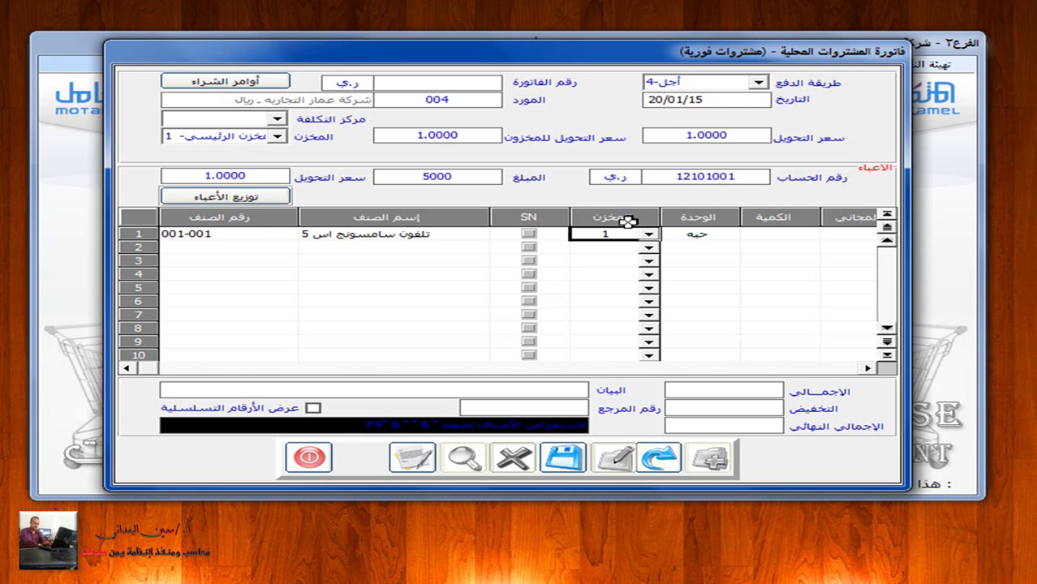
{"action": "key", "text": "Return"}
{"action": "key", "text": "Return"}
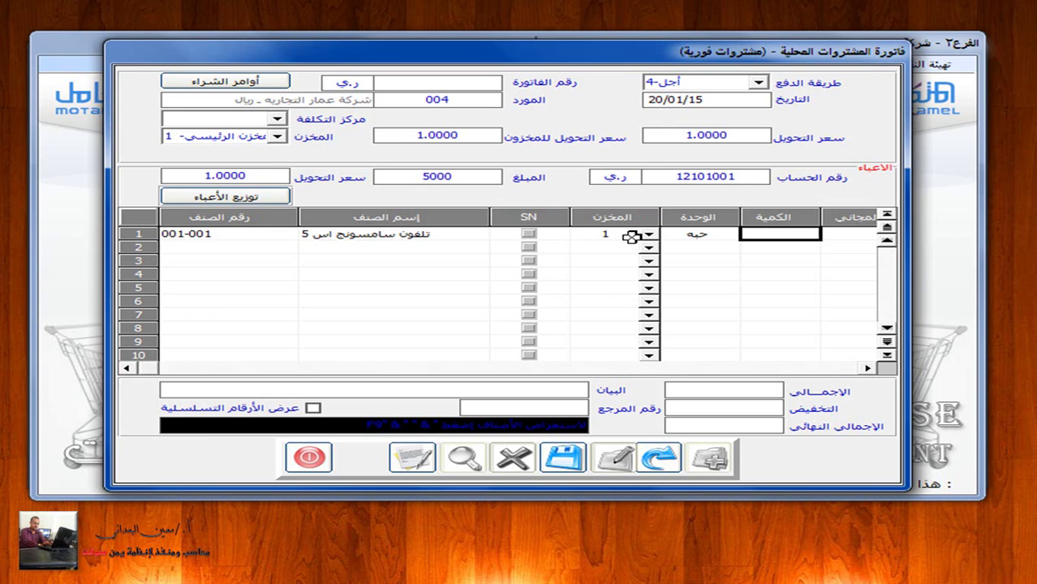
{"action": "key", "text": "super+Tab"}
{"action": "key", "text": "super+Tab"}
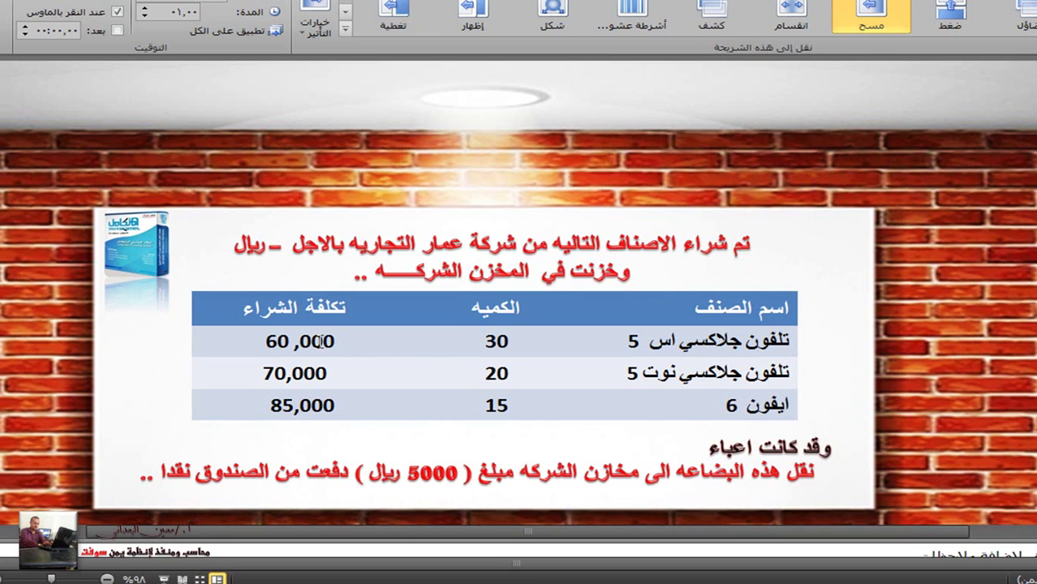
{"action": "key", "text": "super+Tab"}
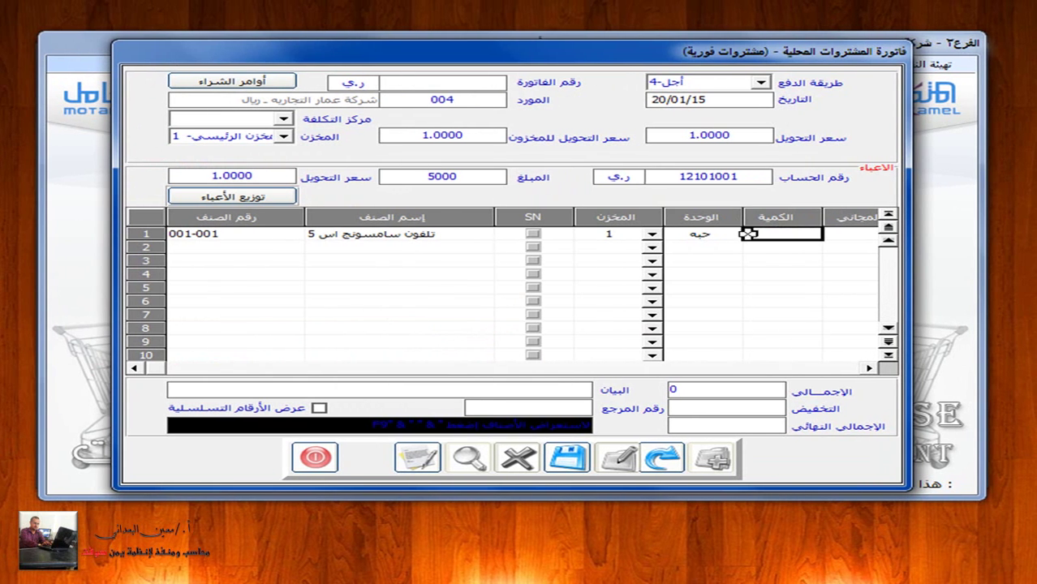
{"action": "left_click", "coordinate": [770, 237]}
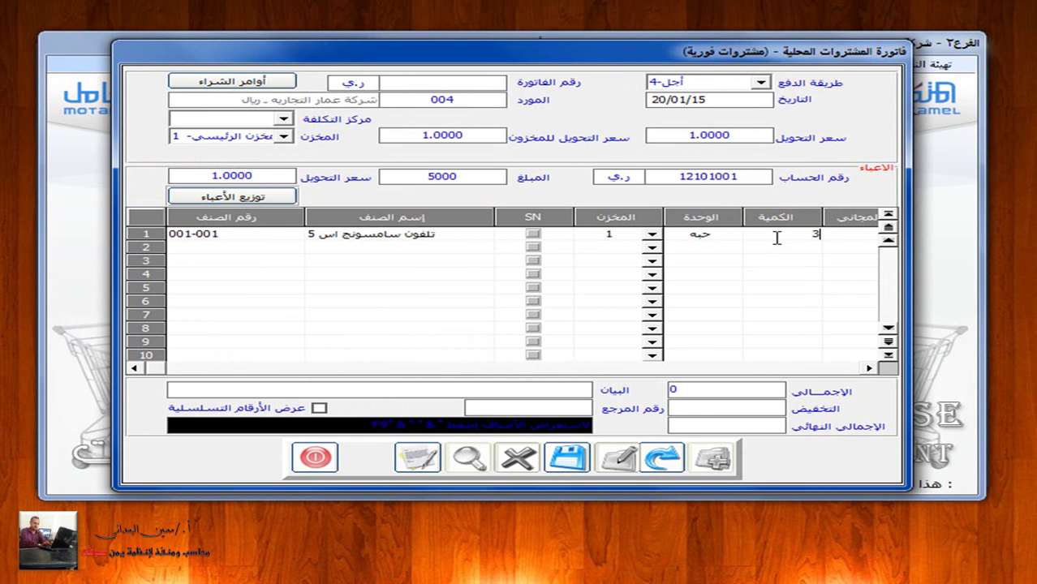
{"action": "key", "text": "Return"}
{"action": "key", "text": "Return"}
{"action": "key", "text": "Return"}
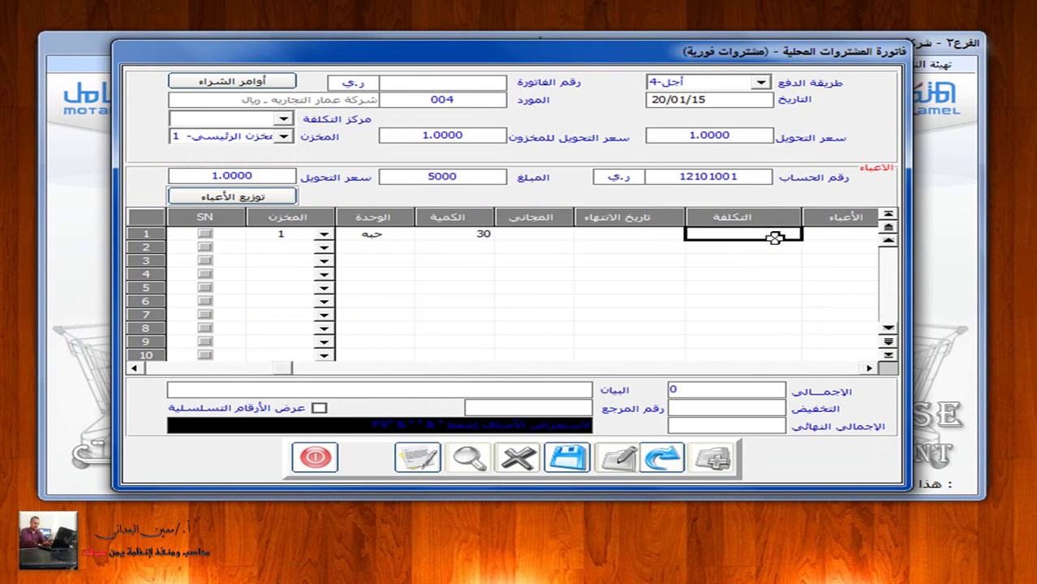
Set the first item's cost (التكلفة) to 60000 and complete its invoice row.
{"action": "type", "text": "6000.0"}
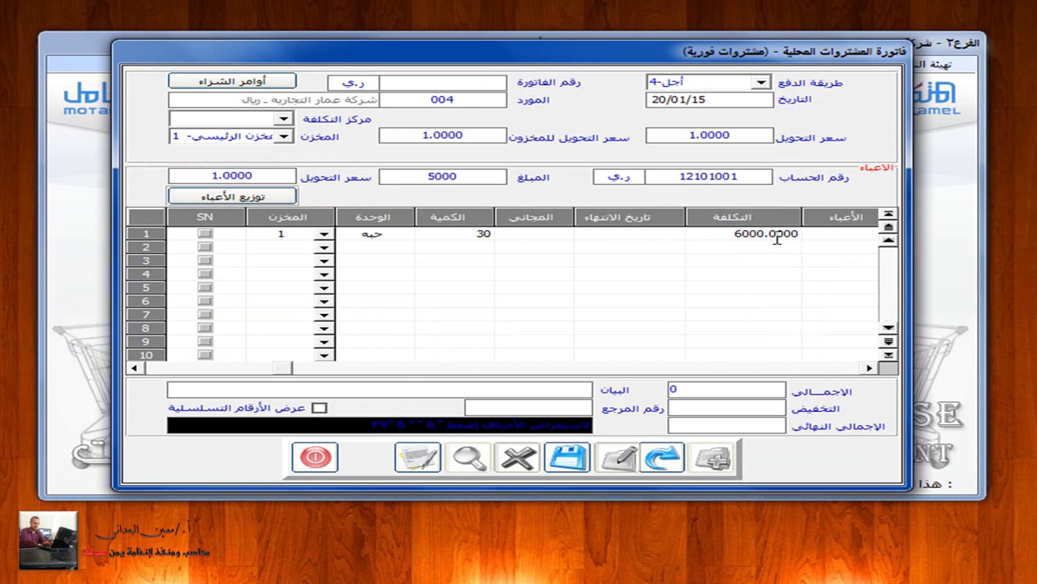
{"action": "type", "text": "000"}
{"action": "key", "text": "Return"}
{"action": "key", "text": "Return"}
{"action": "key", "text": "Return"}
{"action": "key", "text": "Return"}
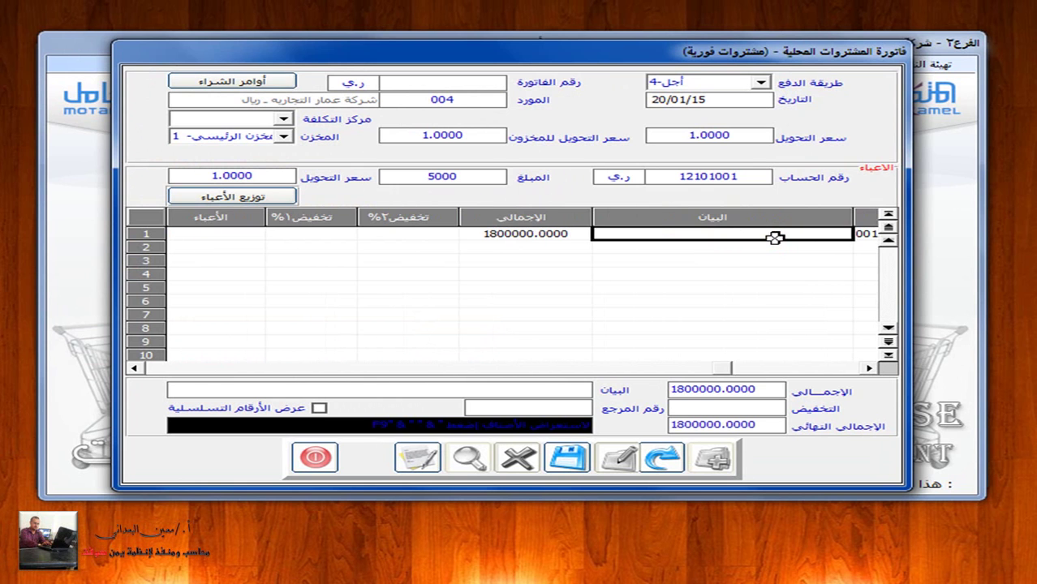
{"action": "key", "text": "Return"}
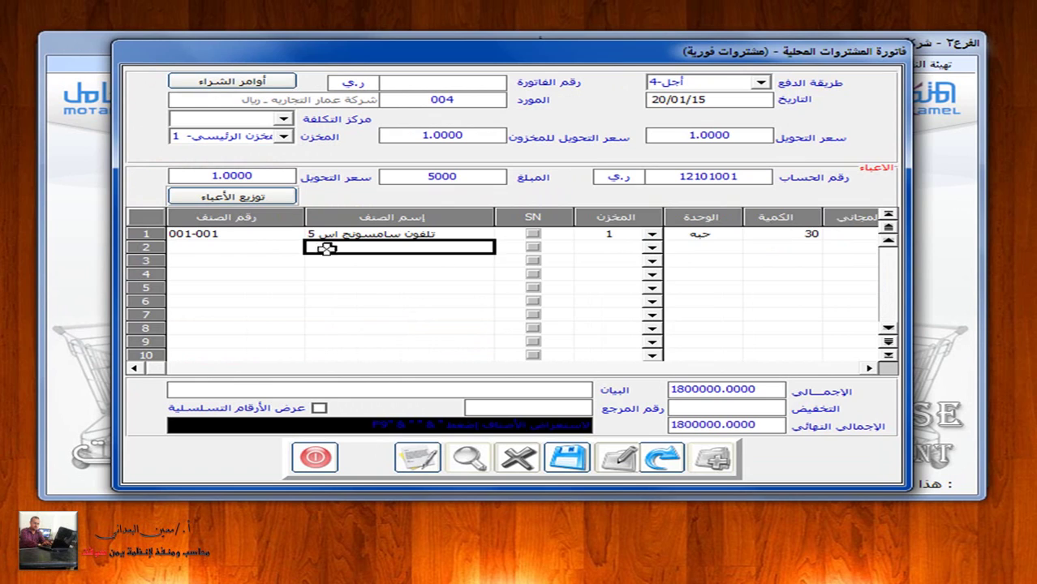
{"action": "left_click", "coordinate": [260, 248]}
{"action": "key", "text": "F9"}
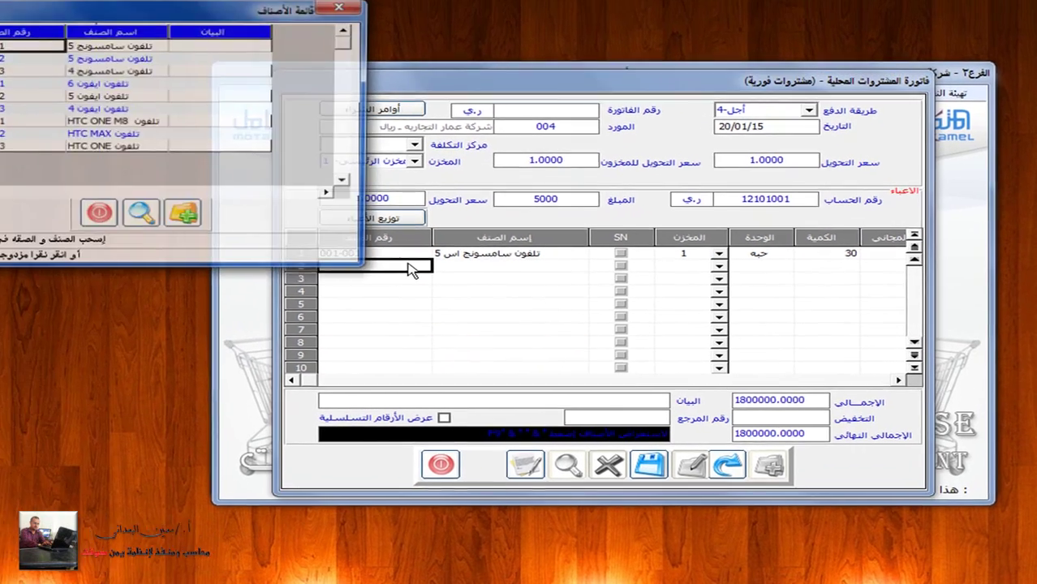
{"action": "key", "text": "Escape"}
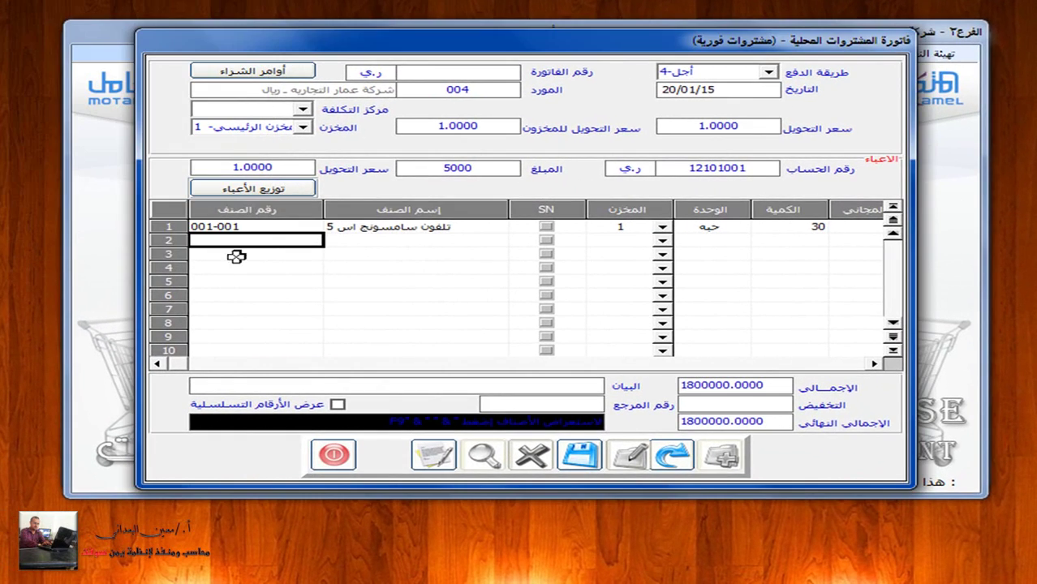
{"action": "left_click", "coordinate": [268, 244]}
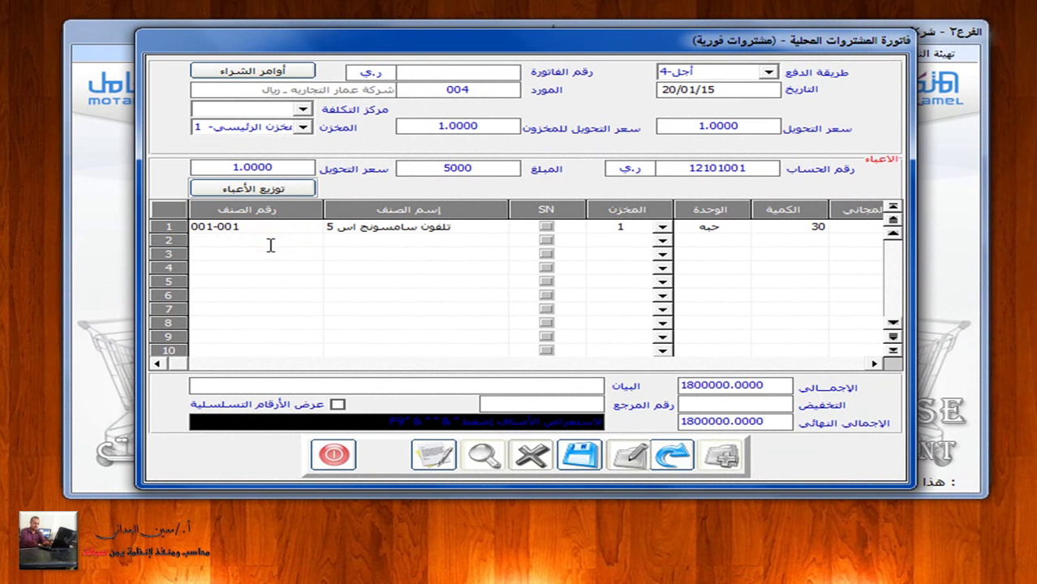
{"action": "key", "text": "F9"}
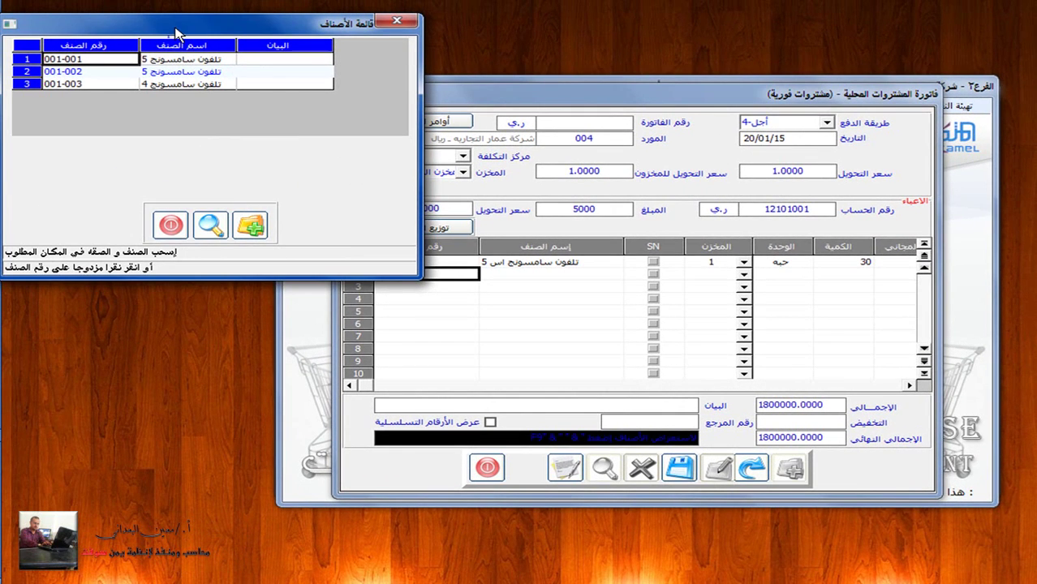
{"action": "left_click", "coordinate": [171, 225]}
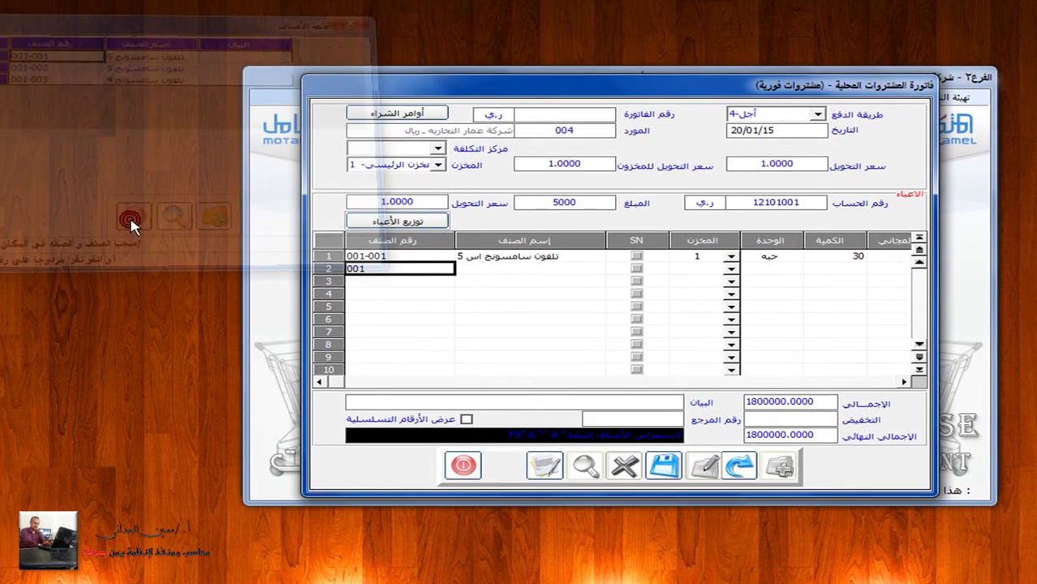
{"action": "key", "text": "BackSpace"}
{"action": "key", "text": "BackSpace"}
{"action": "key", "text": "BackSpace"}
Search the items by name with the wildcard term نوت and add item 001-002 to the second invoice row.
{"action": "key", "text": "Return"}
{"action": "type", "text": "*"}
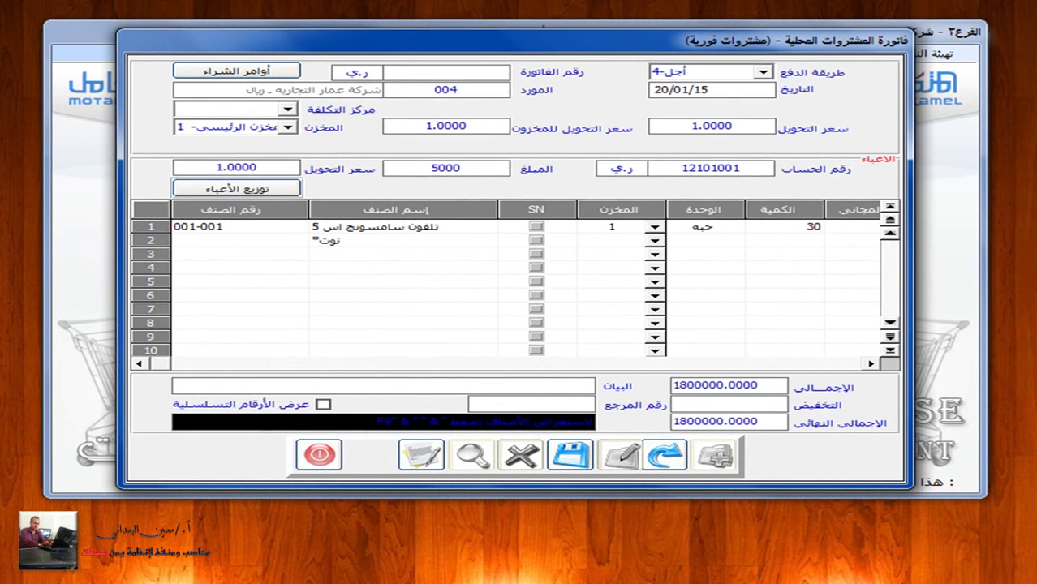
{"action": "key", "text": "Return"}
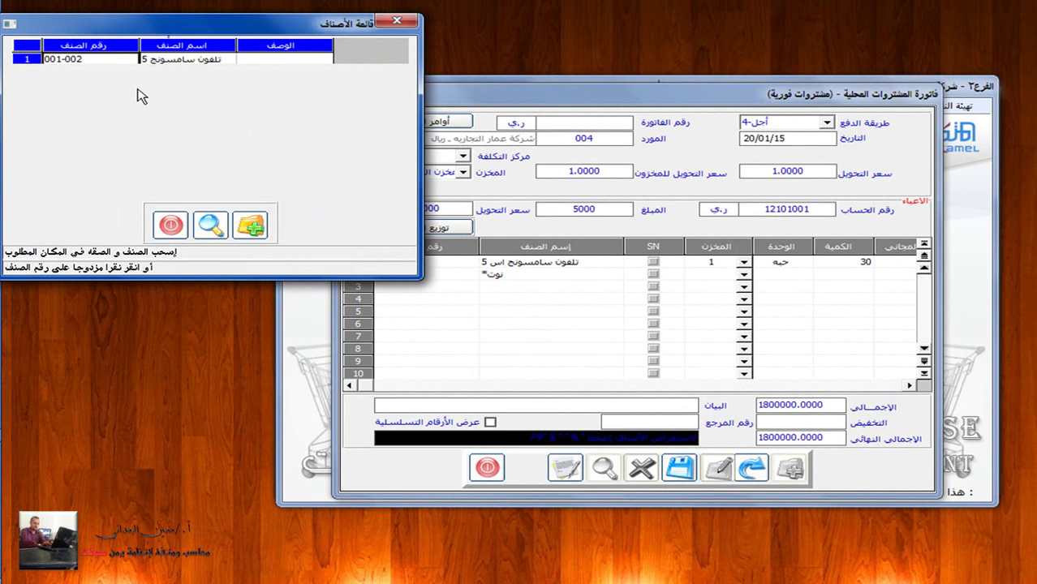
{"action": "double_click", "coordinate": [109, 60]}
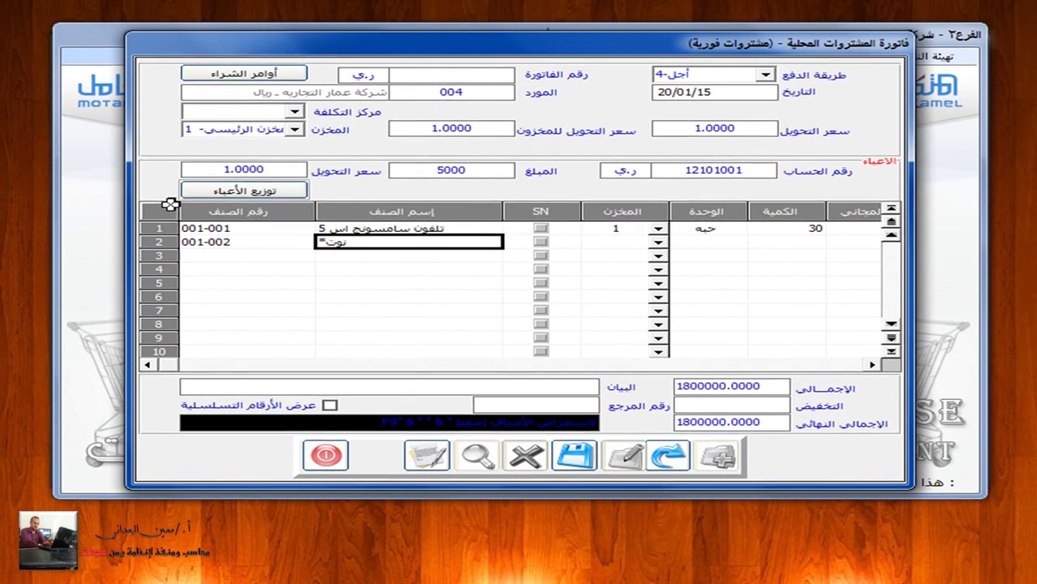
{"action": "left_click", "coordinate": [428, 276]}
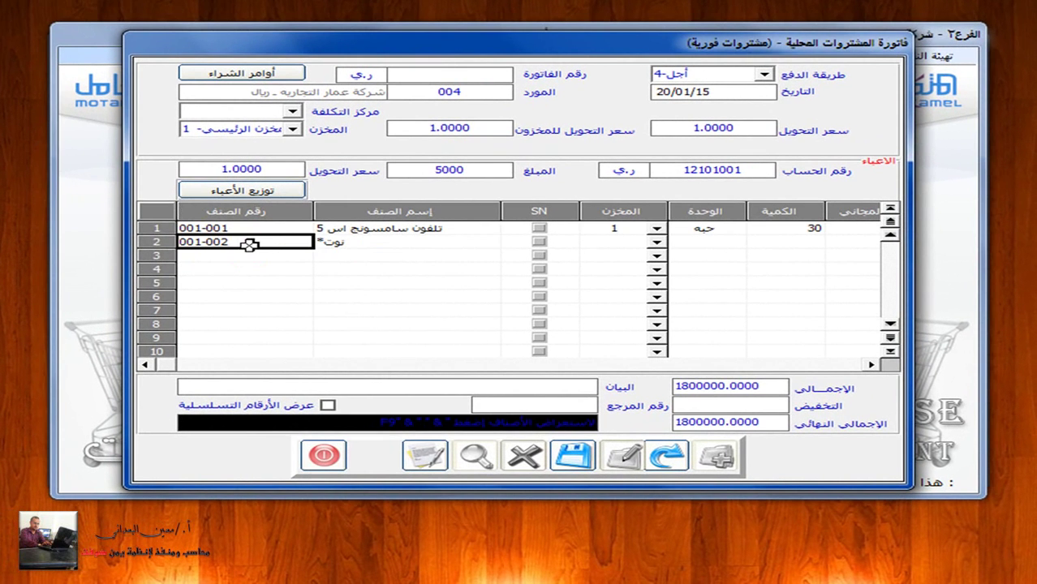
{"action": "key", "text": "Return"}
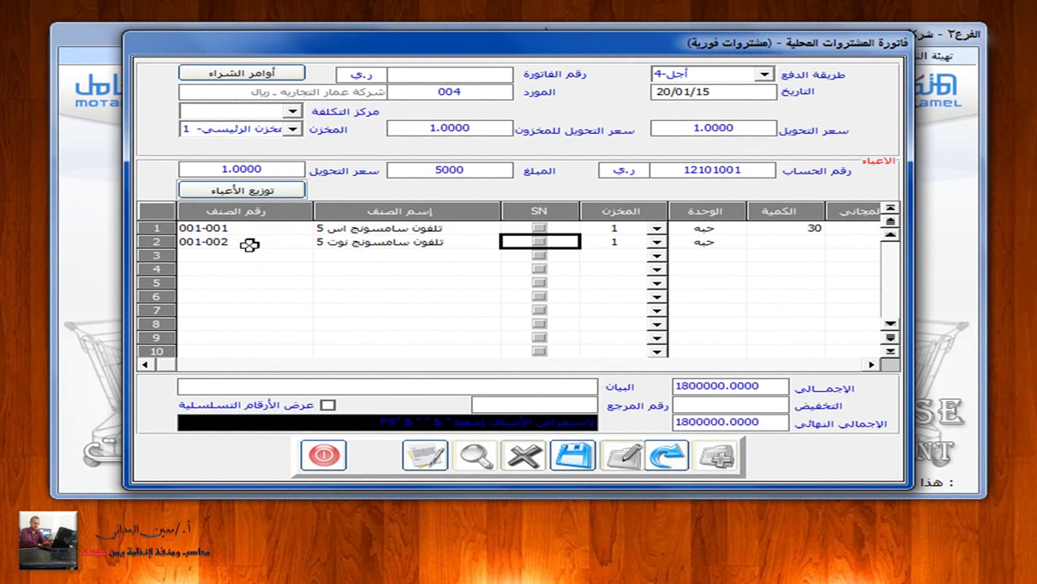
Consult the exercise slide for the purchase details and set the second item's quantity (الكمية) to 20.
{"action": "key", "text": "super+Tab"}
{"action": "key", "text": "super+Tab"}
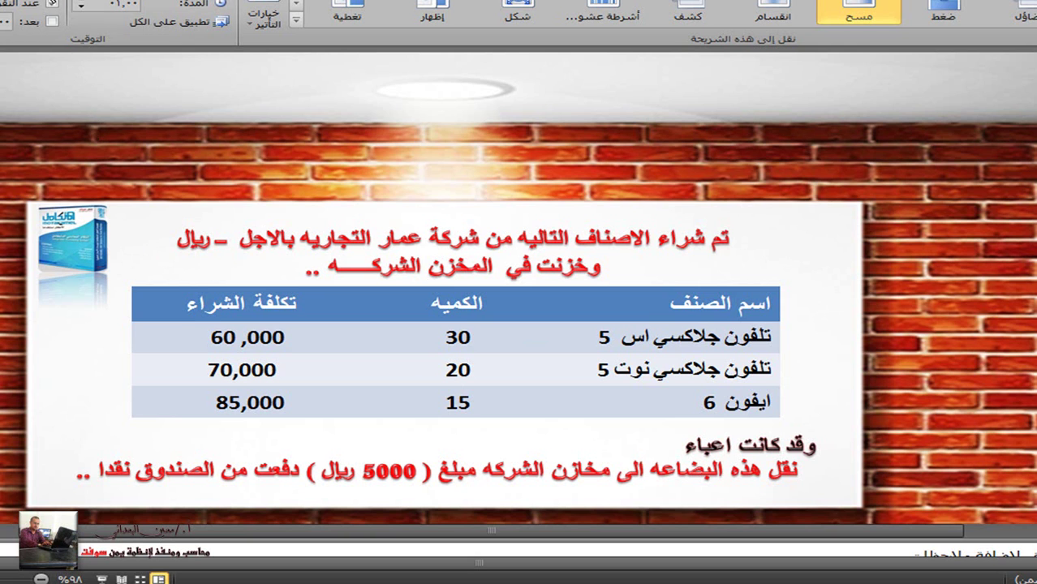
{"action": "key", "text": "alt+Tab"}
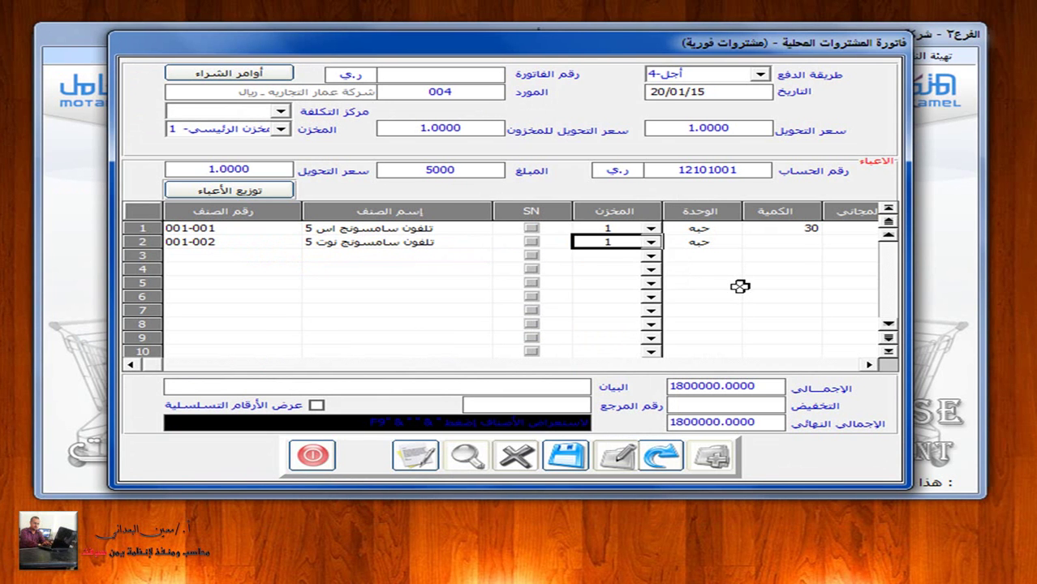
{"action": "key", "text": "Return"}
{"action": "type", "text": "20"}
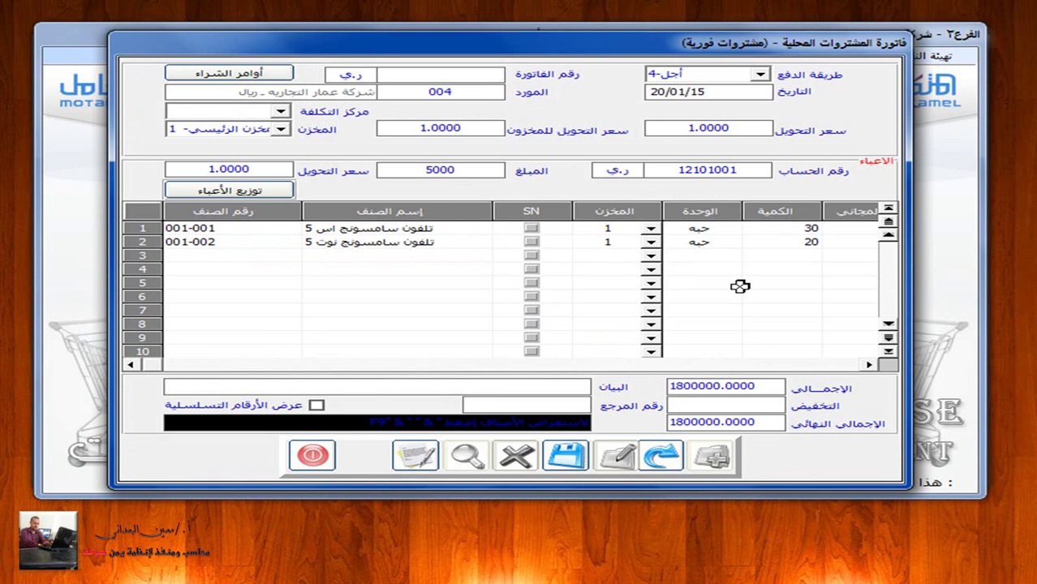
Set the second item's cost (التكلفة) to 70000 and complete its invoice row.
{"action": "key", "text": "Return"}
{"action": "key", "text": "Return"}
{"action": "key", "text": "Return"}
{"action": "type", "text": "70000"}
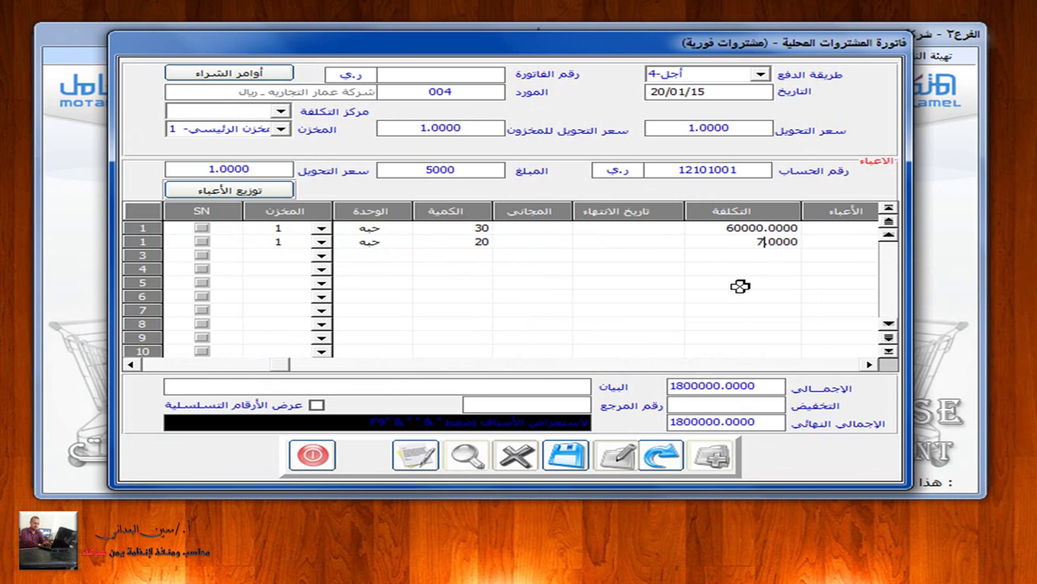
{"action": "key", "text": "Return"}
{"action": "key", "text": "Return"}
{"action": "key", "text": "Return"}
{"action": "key", "text": "Return"}
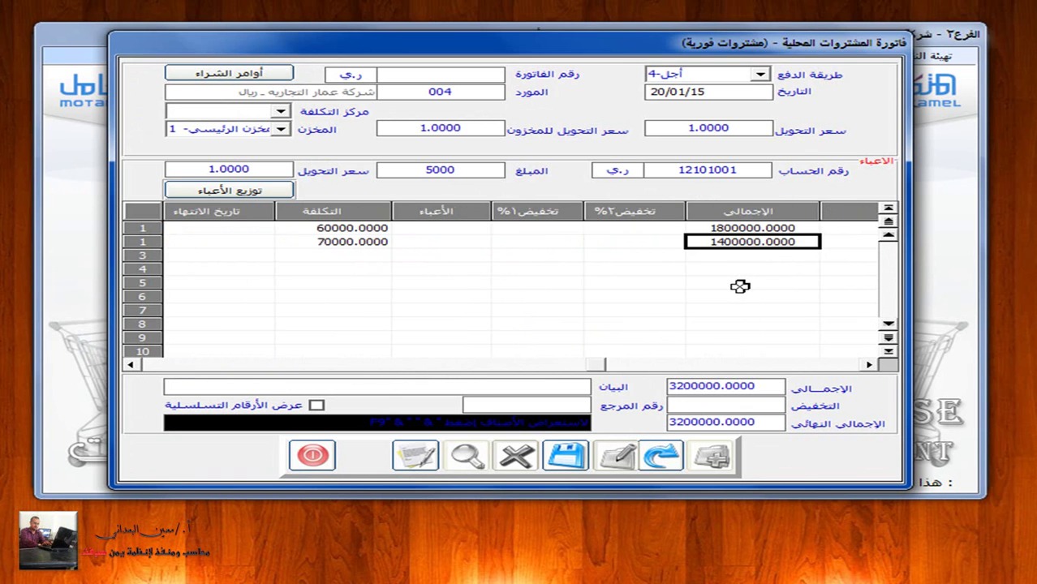
{"action": "key", "text": "Return"}
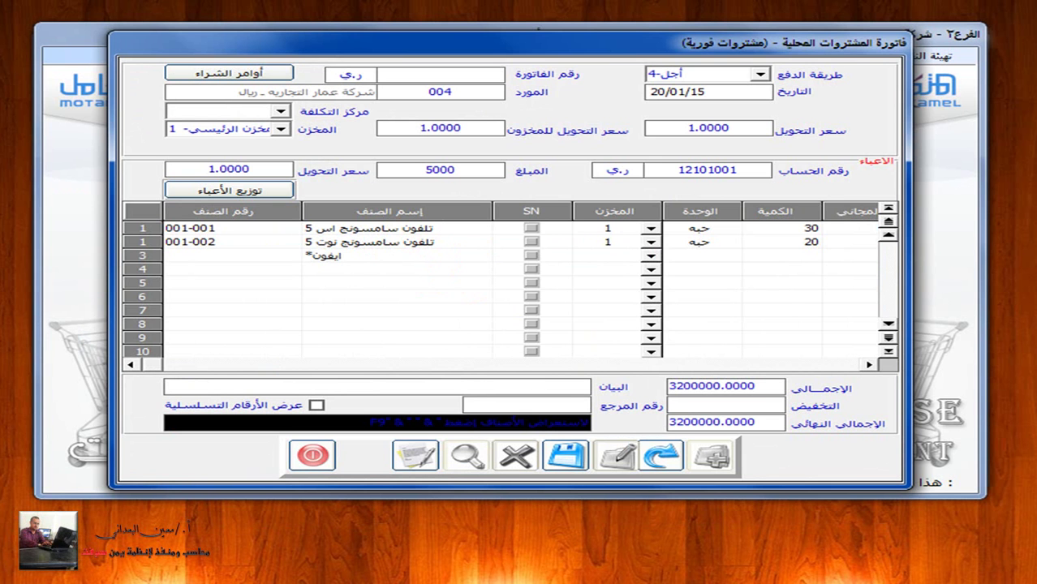
Search the items by name with the wildcard term ايفون and add item 002-001 to the third invoice row.
{"action": "key", "text": "Return"}
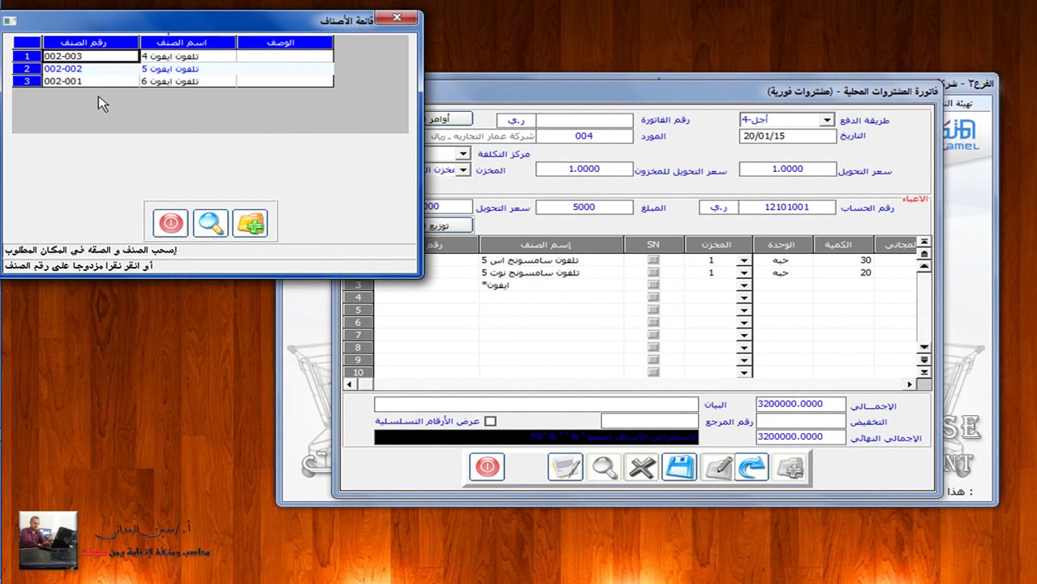
{"action": "double_click", "coordinate": [85, 81]}
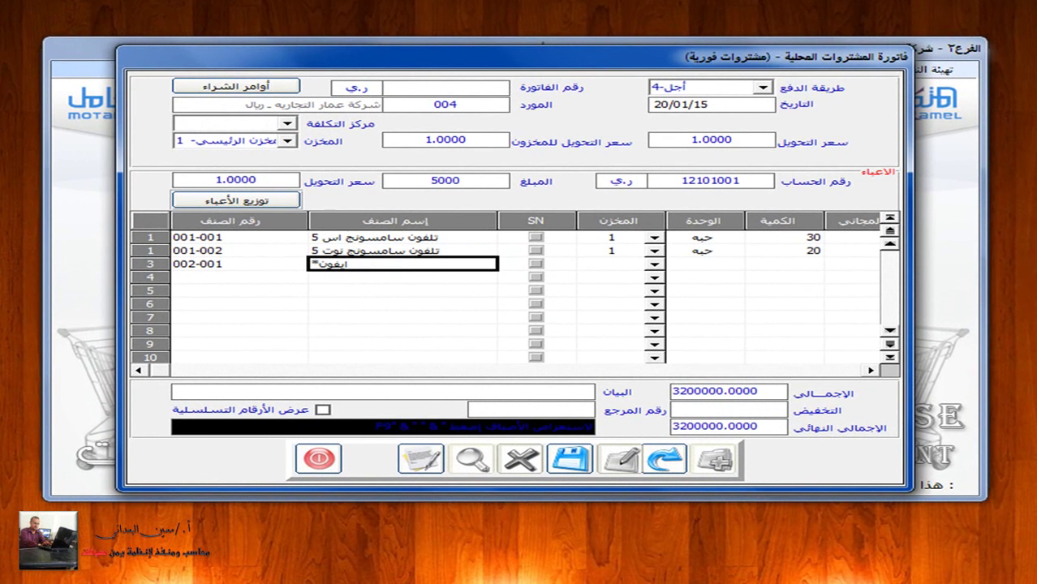
{"action": "left_click", "coordinate": [195, 264]}
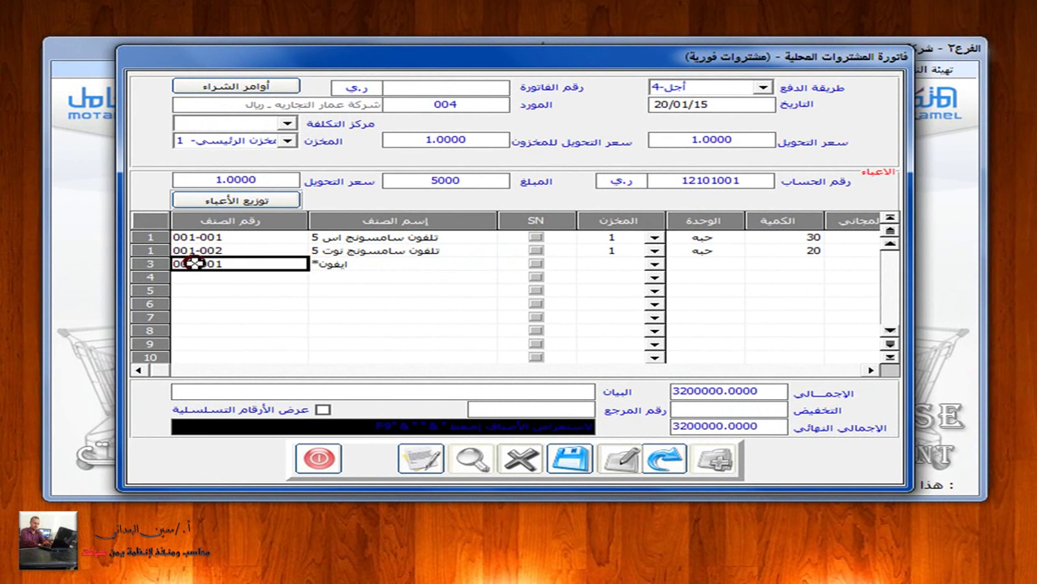
{"action": "key", "text": "Return"}
Set the third item's quantity (الكمية) to 15 and check its purchase cost on the exercise slide.
{"action": "key", "text": "Return"}
{"action": "key", "text": "Return"}
{"action": "key", "text": "Return"}
{"action": "key", "text": "Return"}
{"action": "type", "text": "1"}
{"action": "key", "text": "Return"}
{"action": "key", "text": "Return"}
{"action": "key", "text": "super+Tab"}
{"action": "key", "text": "super+Tab"}
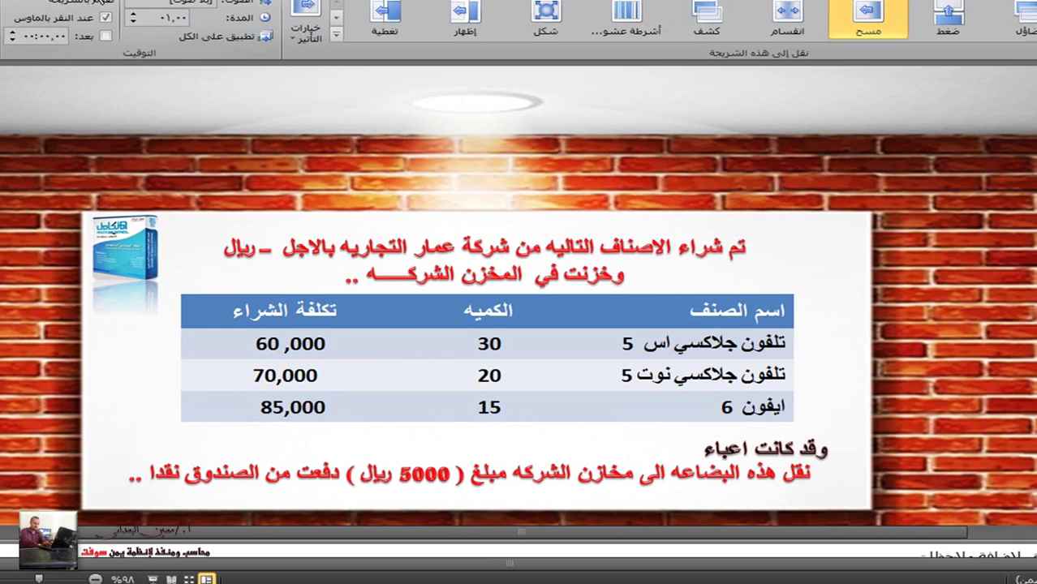
{"action": "key", "text": "alt+Tab"}
Set the third item's cost (التكلفة) to 85000 and distribute the transport charges over the invoice items (توزيع الأعباء).
{"action": "key", "text": "Return"}
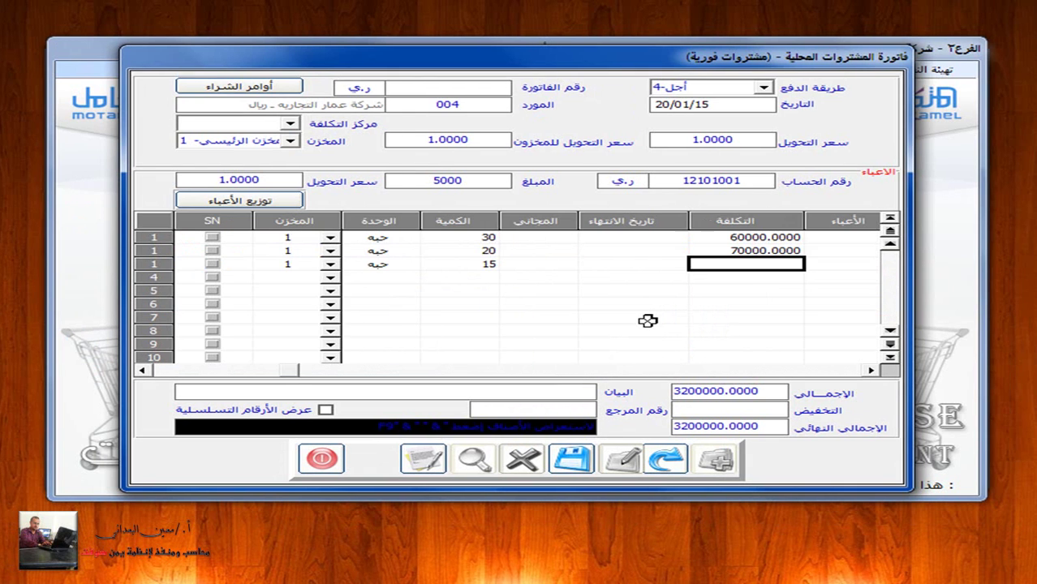
{"action": "type", "text": "85000.0000"}
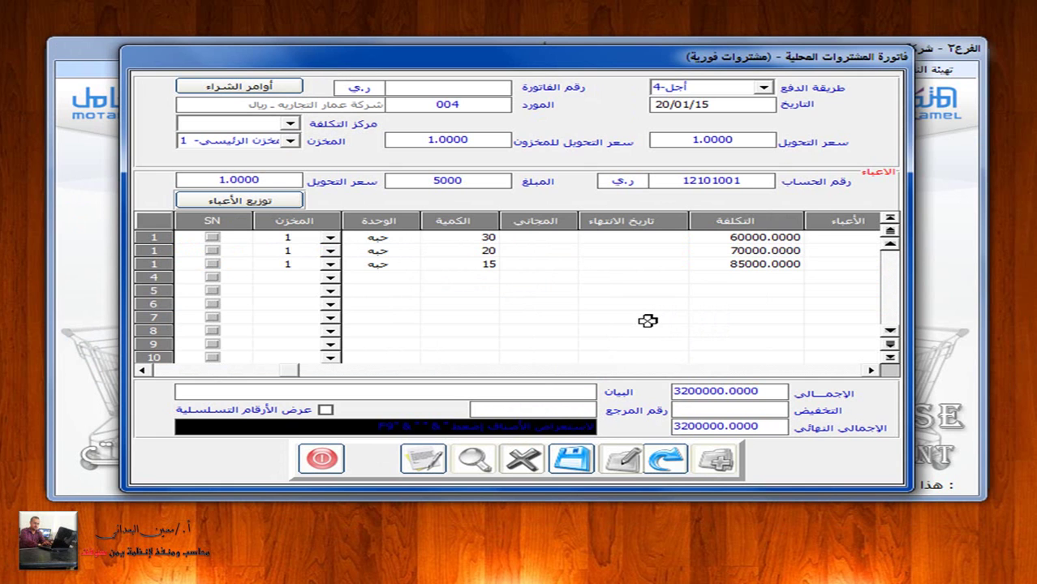
{"action": "key", "text": "Return"}
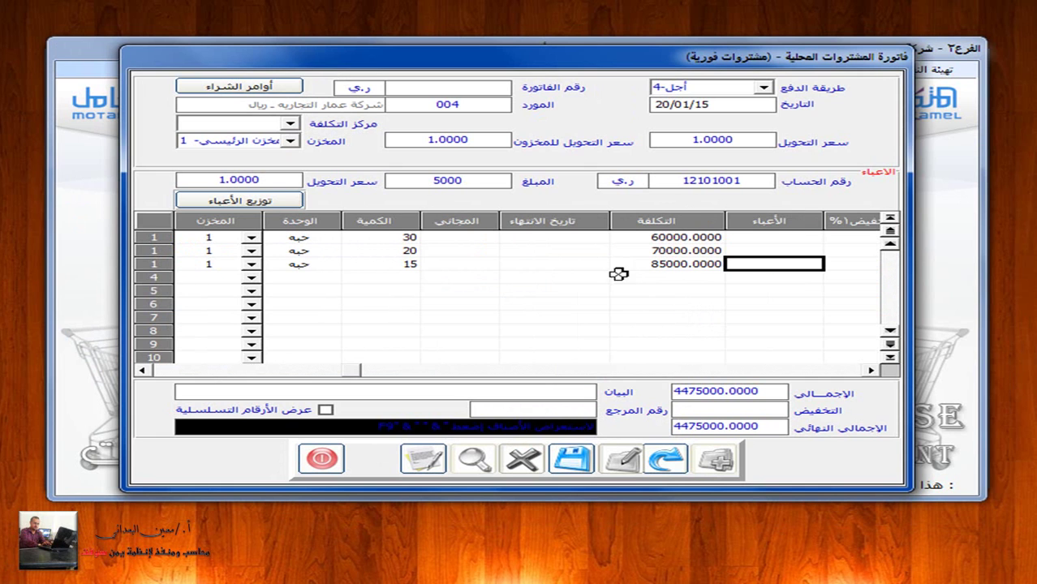
{"action": "left_click", "coordinate": [257, 207]}
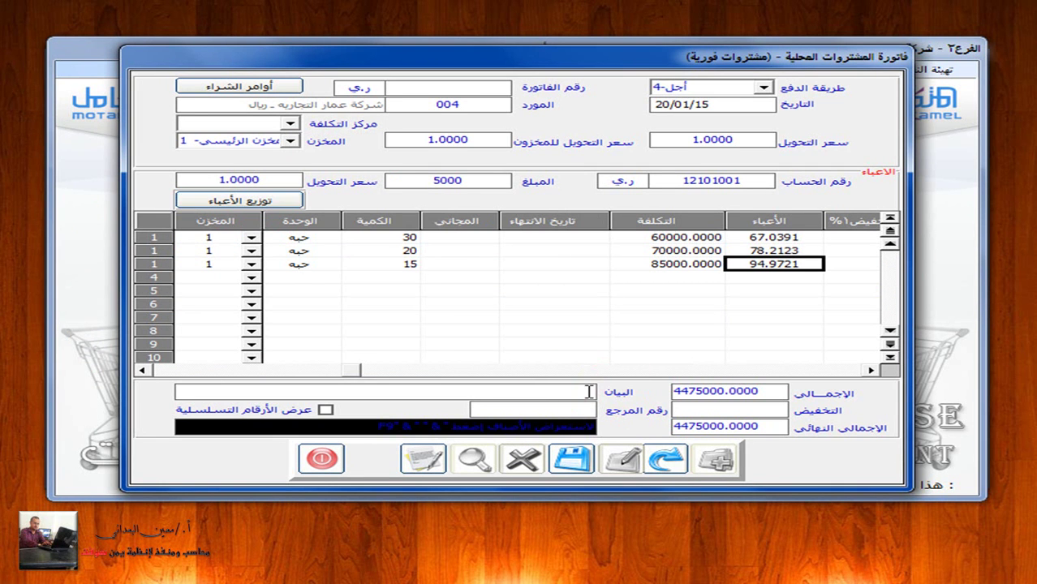
Enter the invoice description (البيان) لكم قيمة بضاعه فاتوره رقم ٨٨٨ and the reference number (رقم المرجع) 888.
{"action": "type", "text": "بضاعه فاتو"}
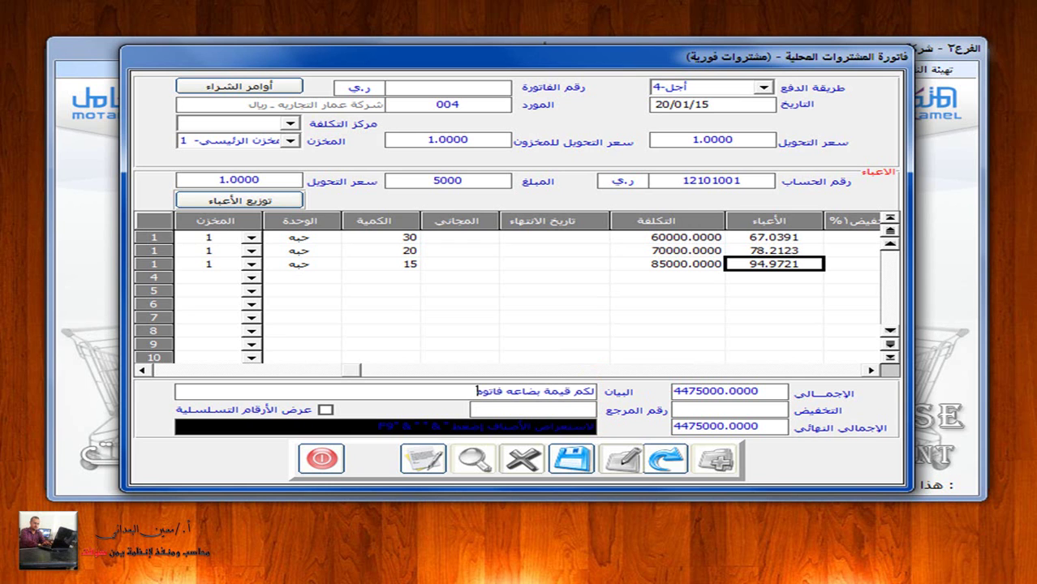
{"action": "type", "text": "ره رقم"}
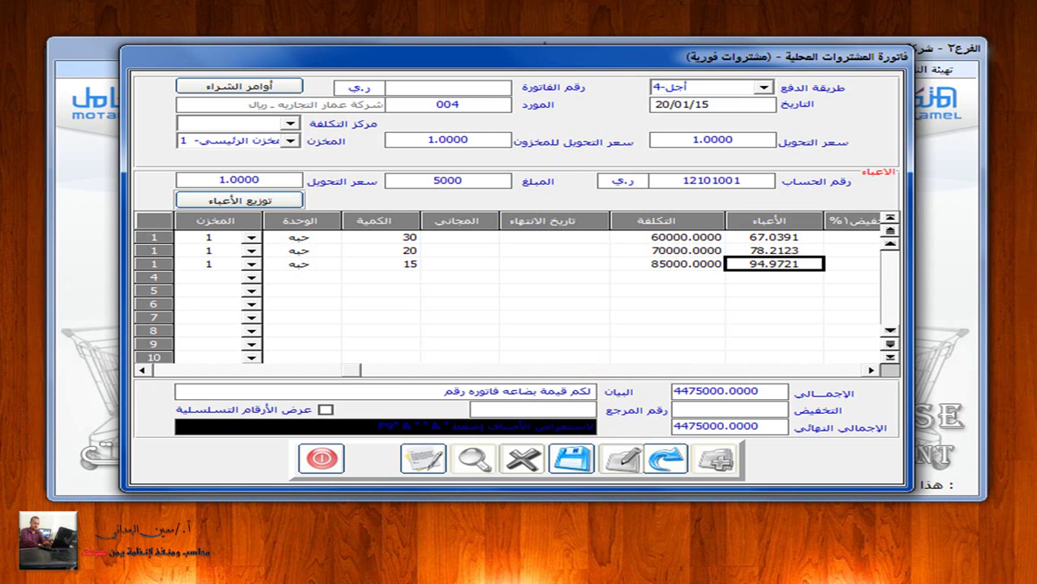
{"action": "type", "text": "٨٨٨"}
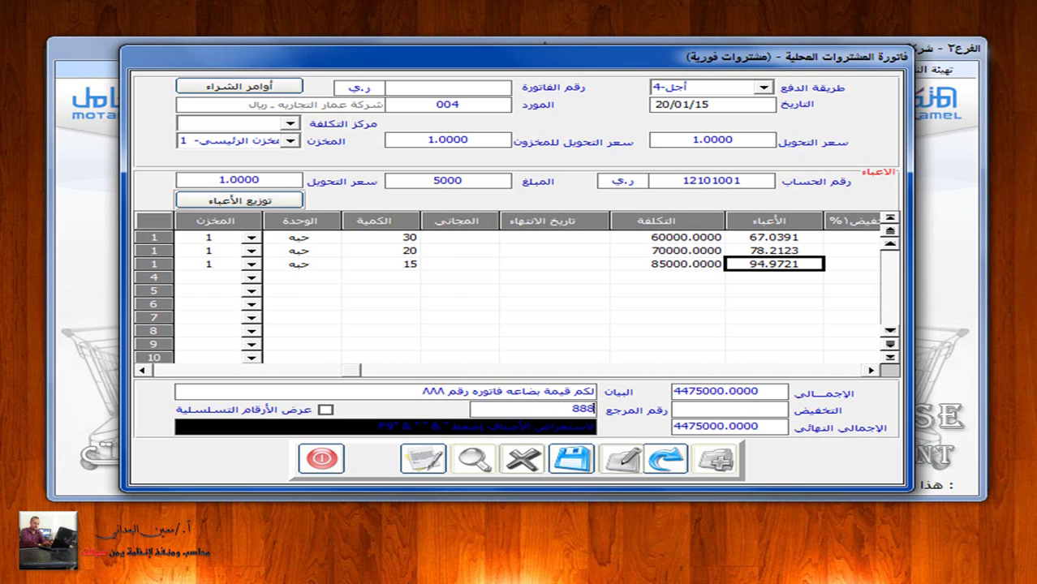
Set the invoice number (رقم الفاتورة) to 1 and save the purchase invoice.
{"action": "left_click", "coordinate": [578, 457]}
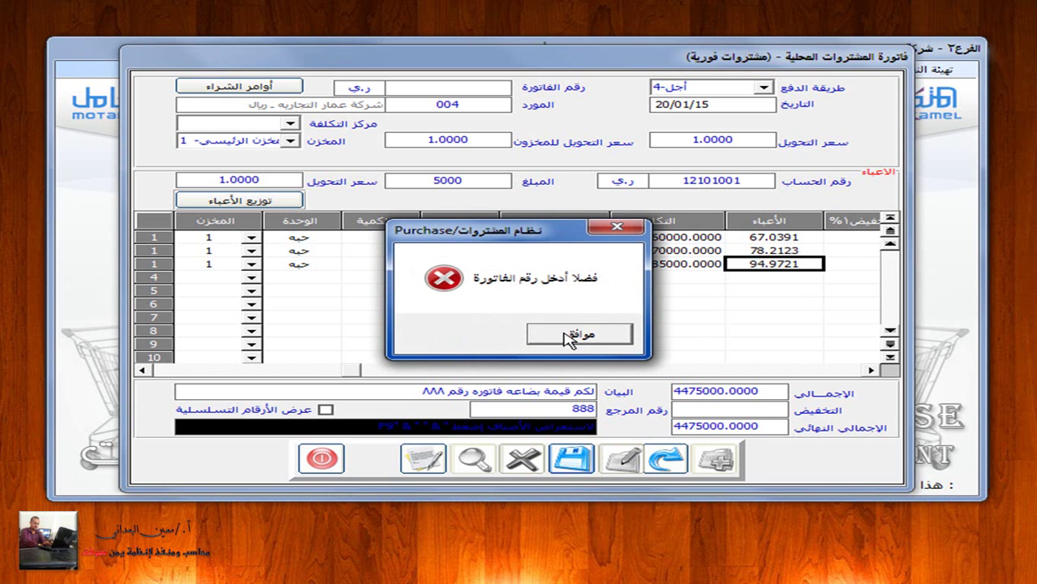
{"action": "left_click", "coordinate": [568, 337]}
{"action": "type", "text": "1"}
{"action": "left_click", "coordinate": [568, 461]}
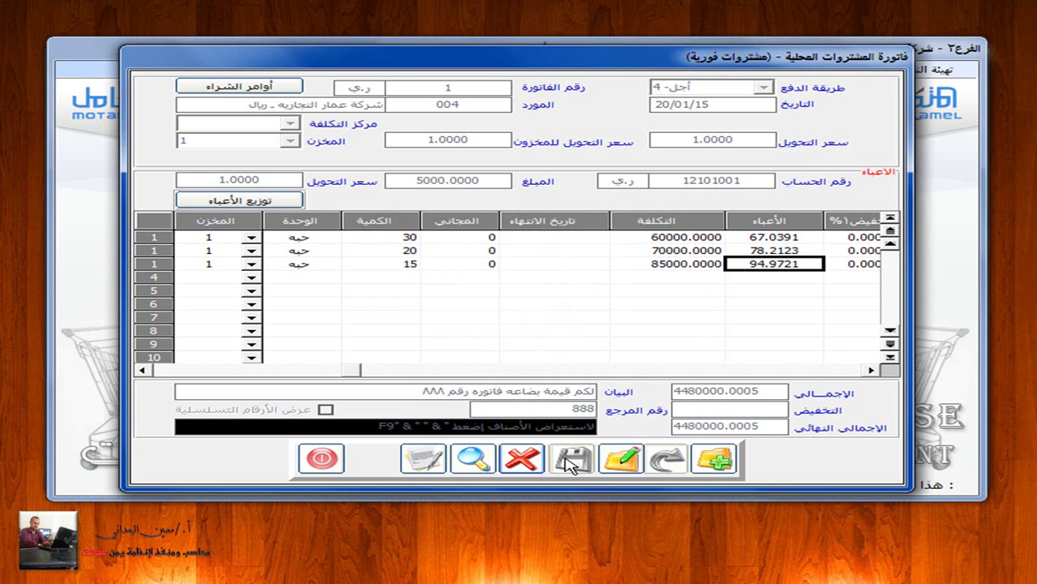
Review the print preview of the saved credit invoice and close it.
{"action": "left_click", "coordinate": [422, 461]}
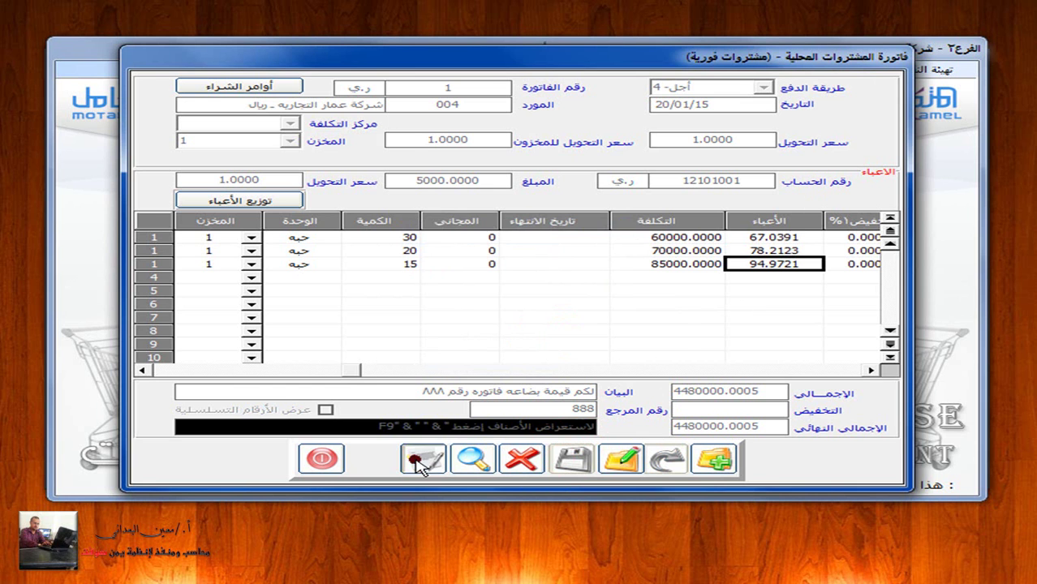
{"action": "left_click", "coordinate": [480, 338]}
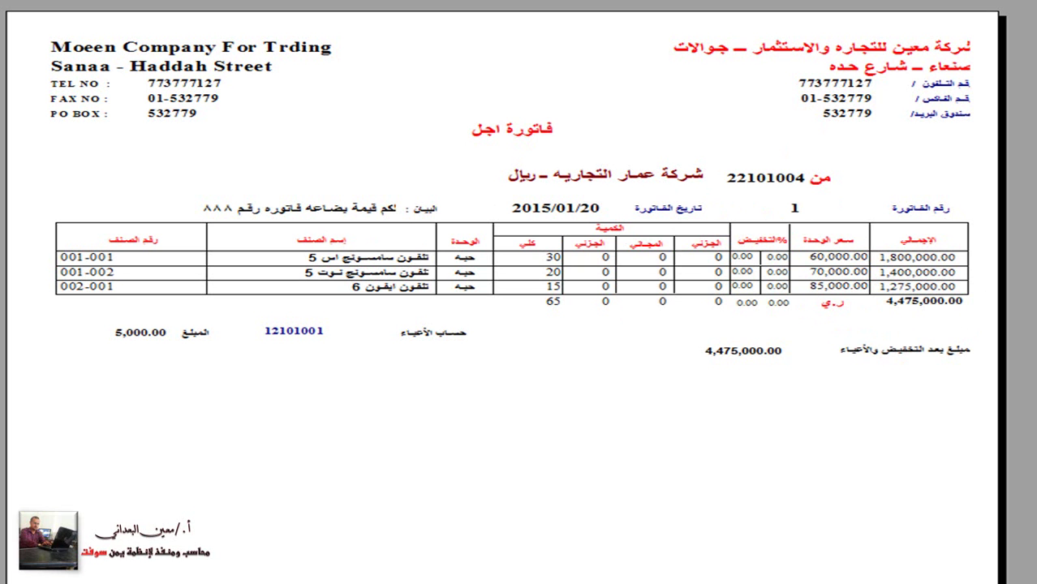
{"action": "key", "text": "Escape"}
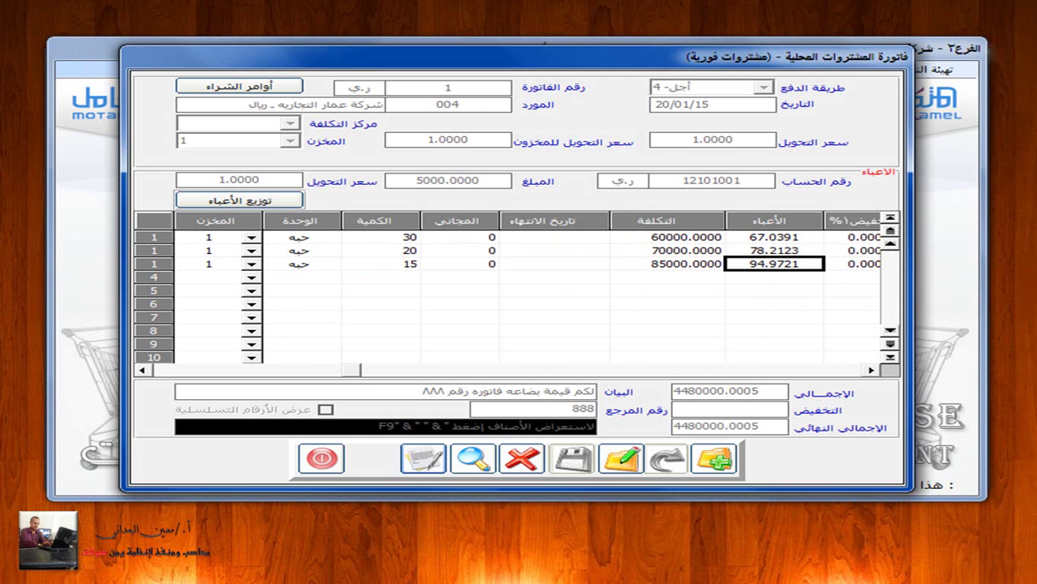
Leave the Purchase module for General Ledger and open the posting of instant purchase invoices (فواتير المشتروات الفورية).
{"action": "left_click", "coordinate": [319, 454]}
{"action": "left_click", "coordinate": [354, 71]}
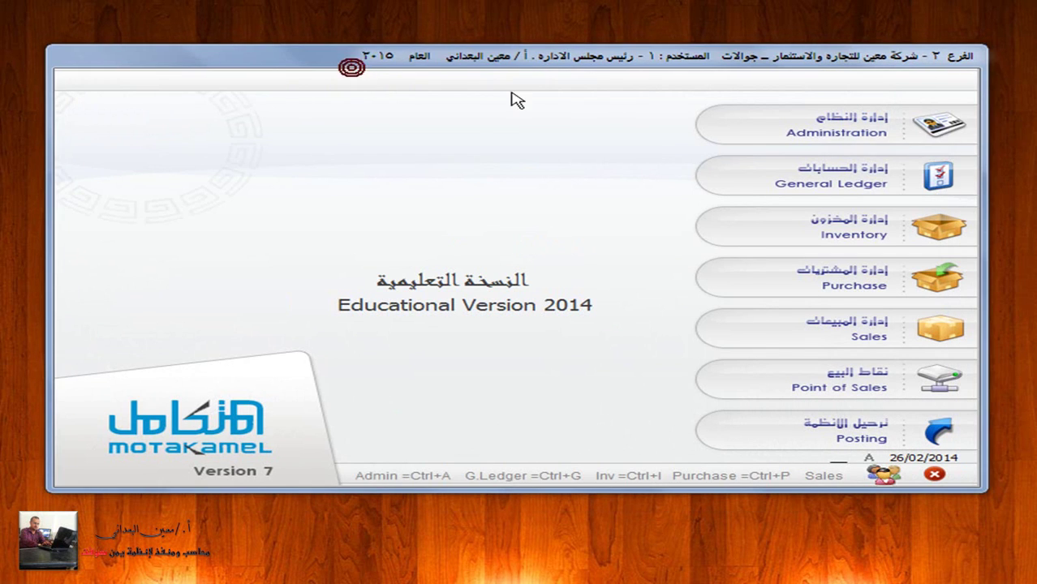
{"action": "left_click", "coordinate": [905, 172]}
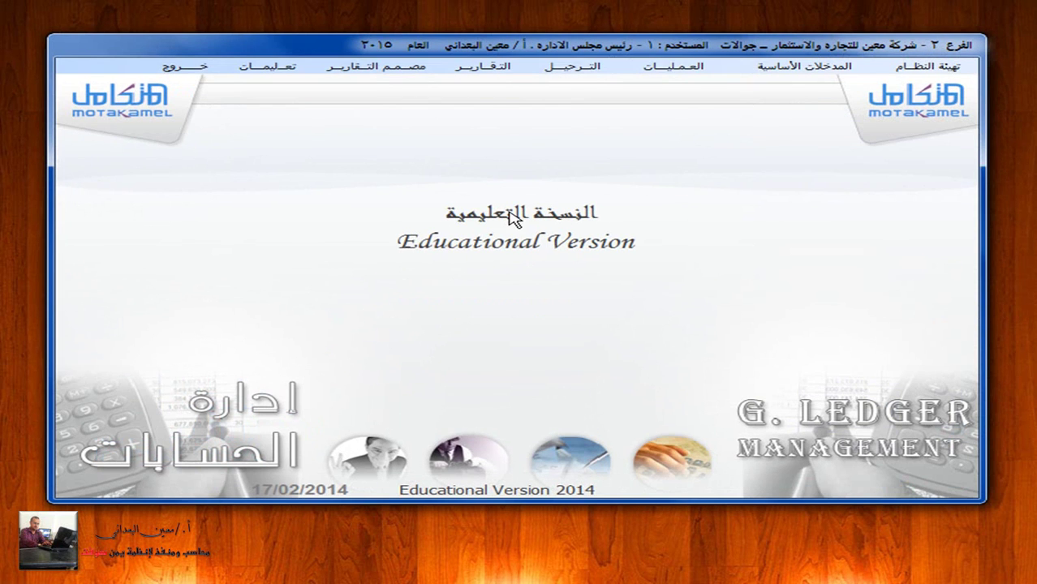
{"action": "left_click", "coordinate": [573, 68]}
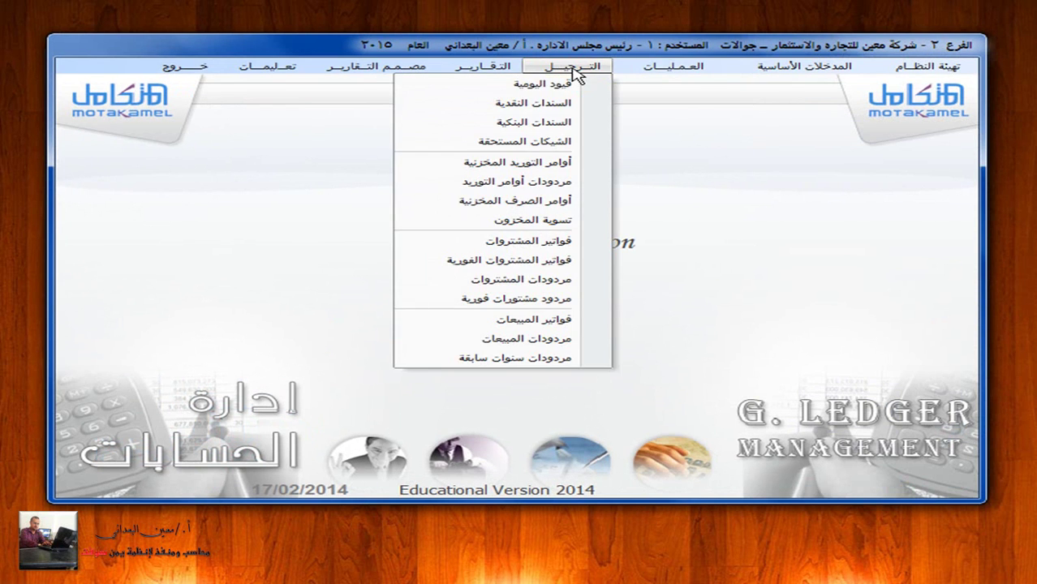
{"action": "left_click", "coordinate": [578, 261]}
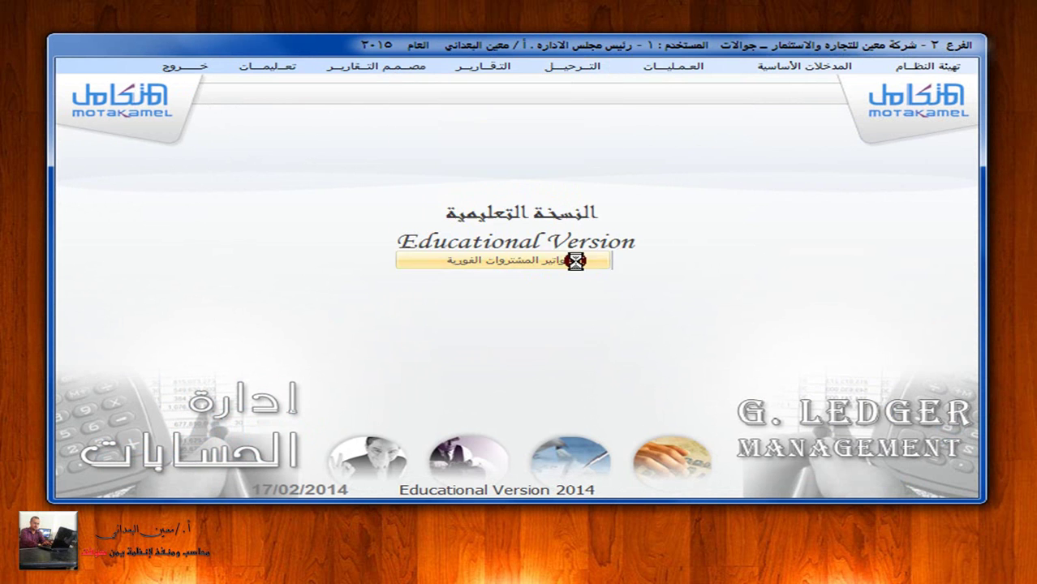
Post instant purchase invoice 1 using the per-invoice posting type (فاتورة), and close the posting window.
{"action": "left_click", "coordinate": [503, 172]}
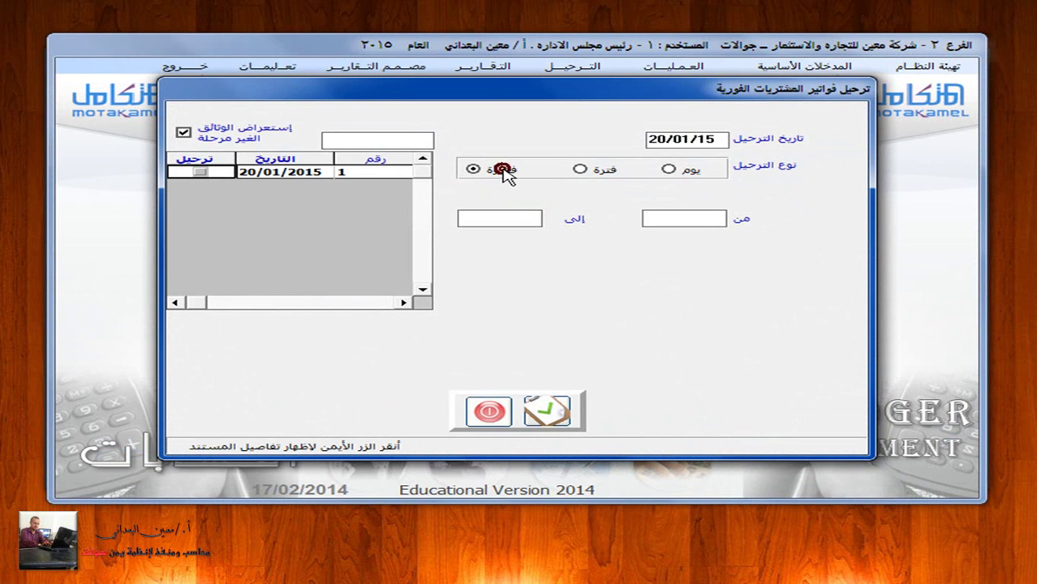
{"action": "left_click", "coordinate": [200, 172]}
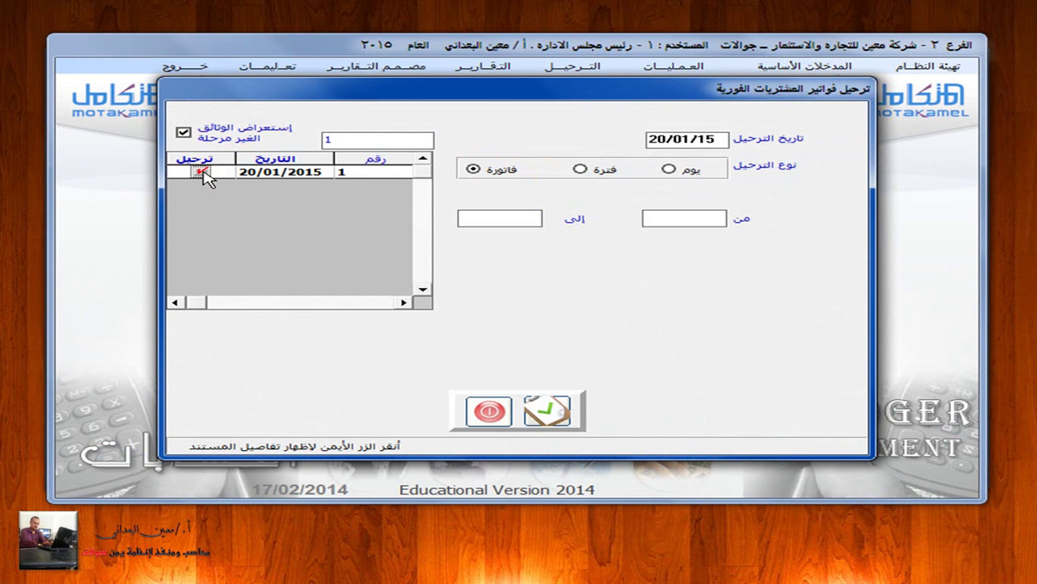
{"action": "left_click", "coordinate": [547, 412]}
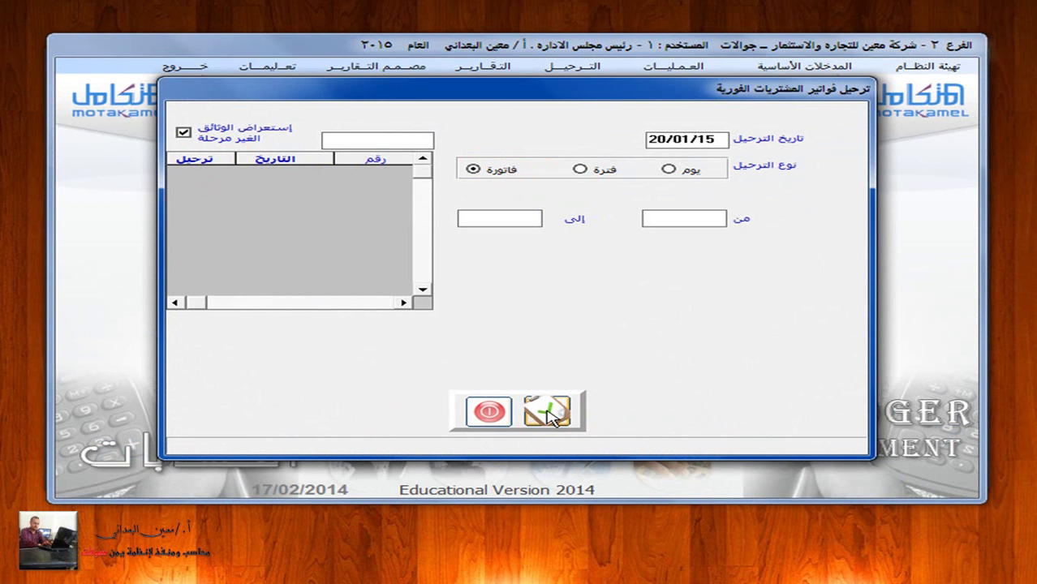
{"action": "left_click", "coordinate": [488, 411]}
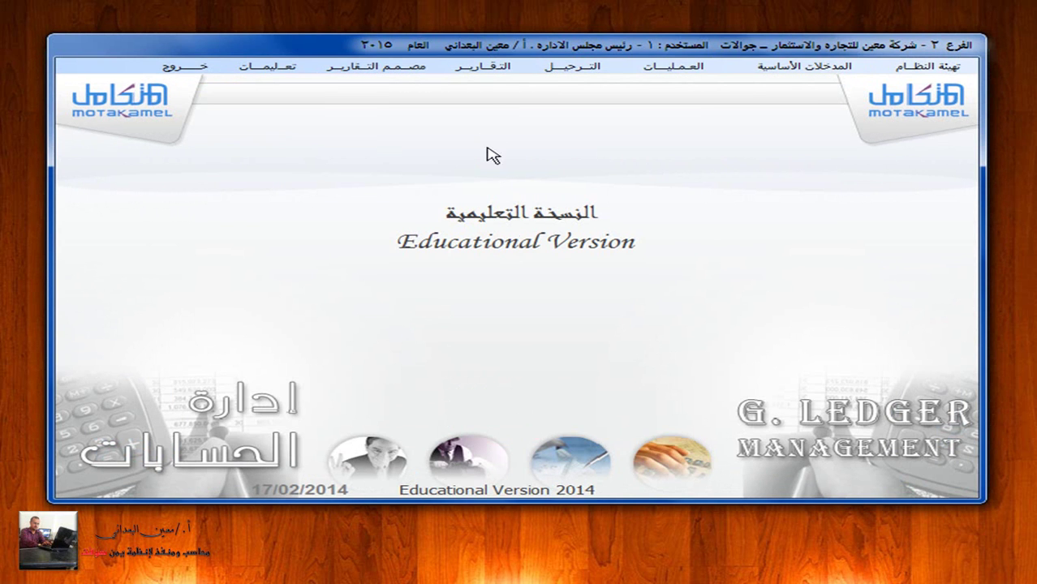
Open the sub-account statement report (الحسابات الفرعية) in General Ledger.
{"action": "left_click", "coordinate": [184, 66]}
{"action": "left_click", "coordinate": [933, 175]}
{"action": "left_click", "coordinate": [501, 71]}
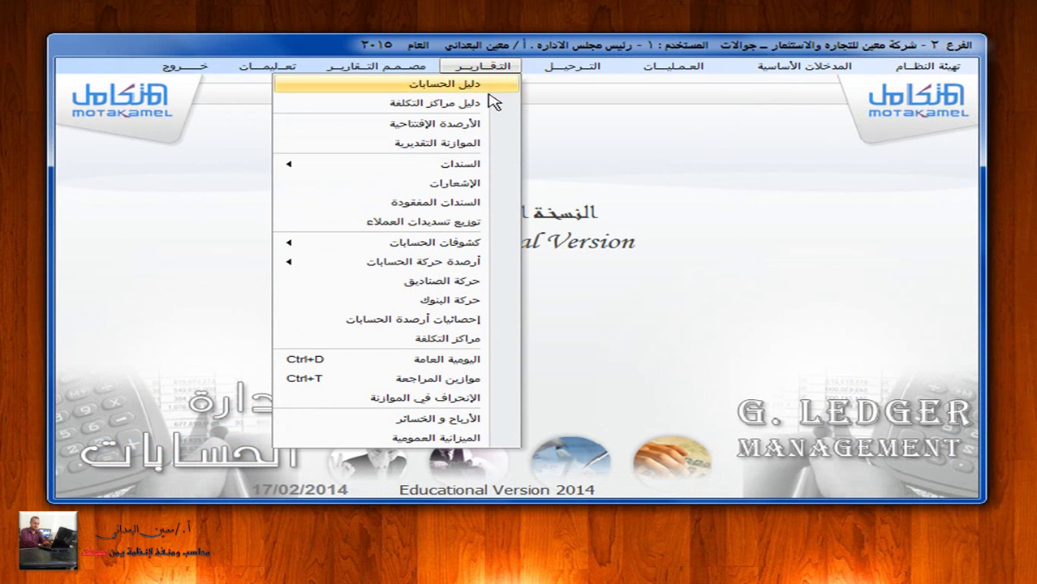
{"action": "mouse_move", "coordinate": [480, 250]}
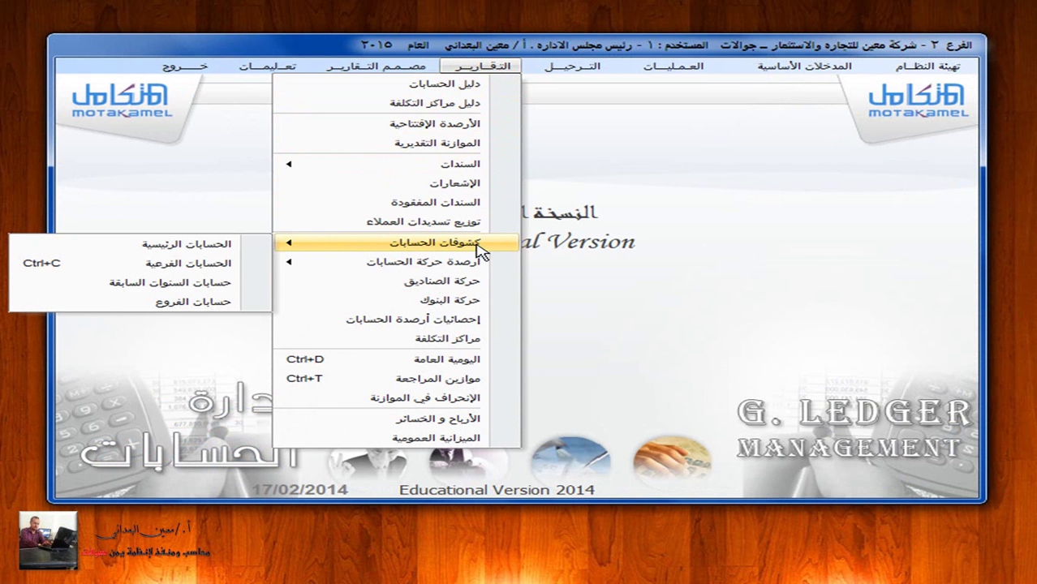
{"action": "left_click", "coordinate": [223, 268]}
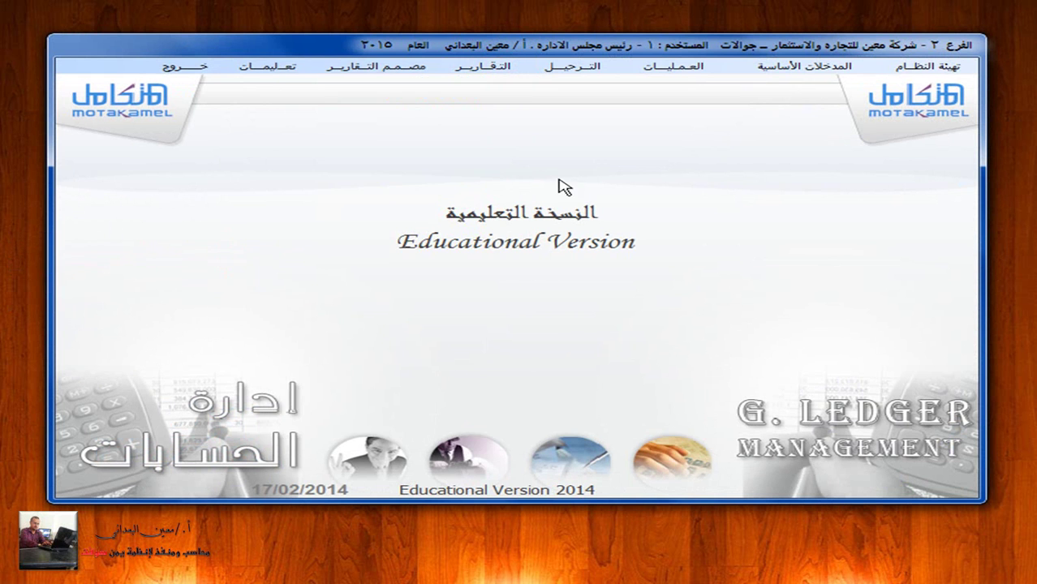
Look up the account of شركة عمار التجاريه ـ ريال by عمار*, review its statement preview, and close the report.
{"action": "left_click", "coordinate": [640, 113]}
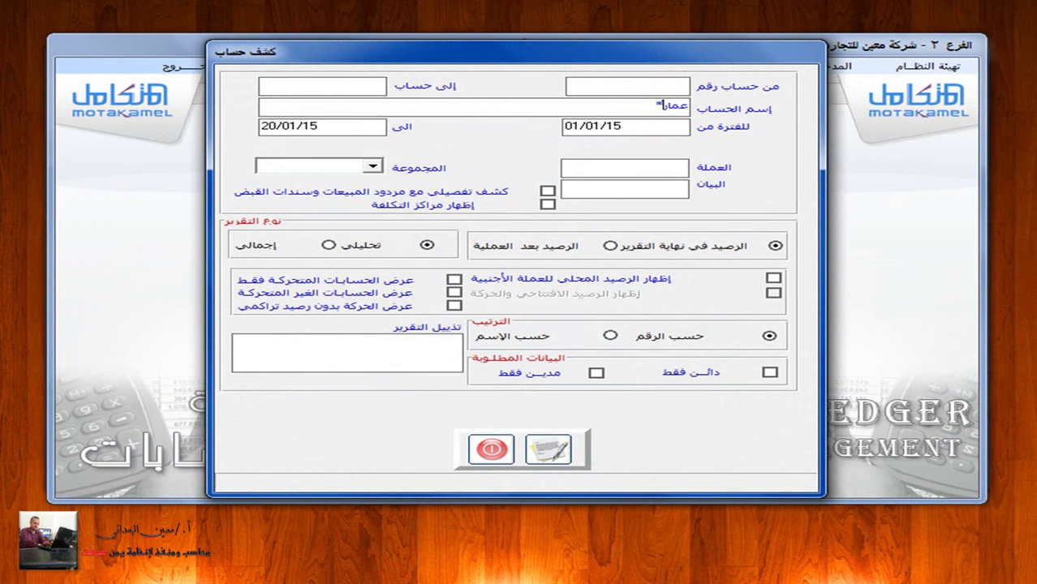
{"action": "key", "text": "Return"}
{"action": "double_click", "coordinate": [574, 145]}
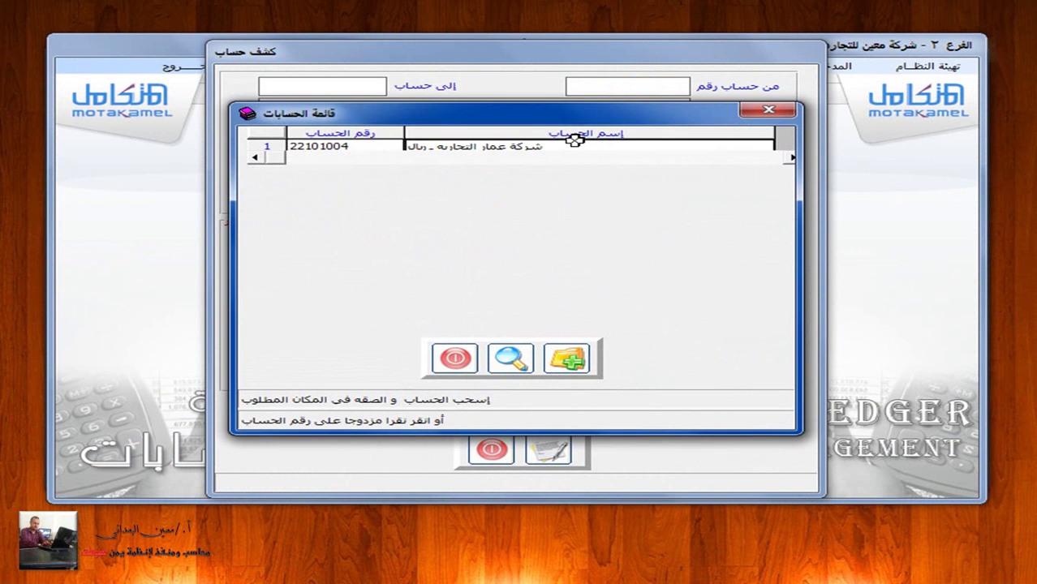
{"action": "left_click", "coordinate": [560, 452]}
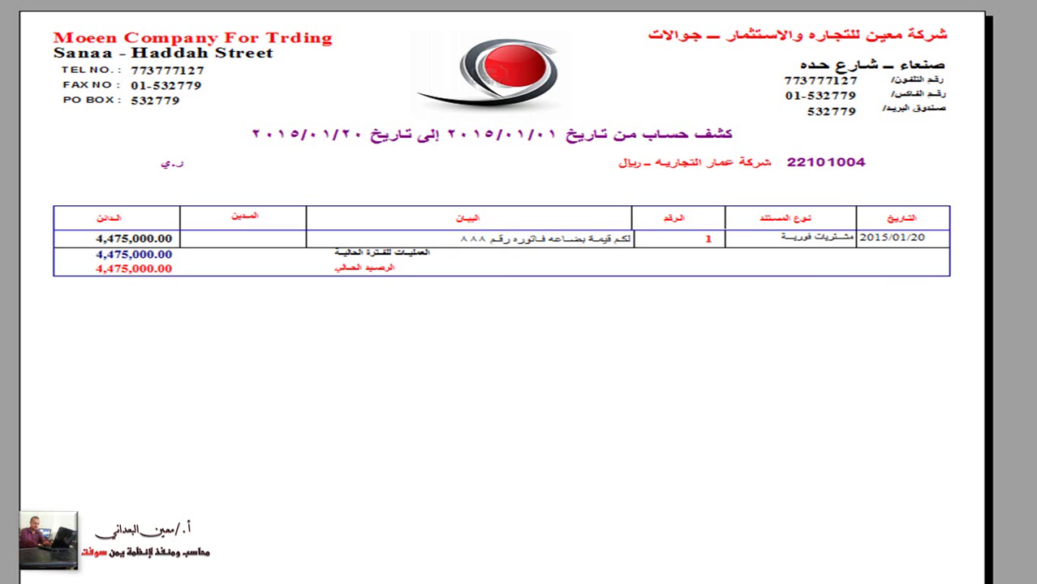
{"action": "key", "text": "Escape"}
{"action": "left_click", "coordinate": [497, 451]}
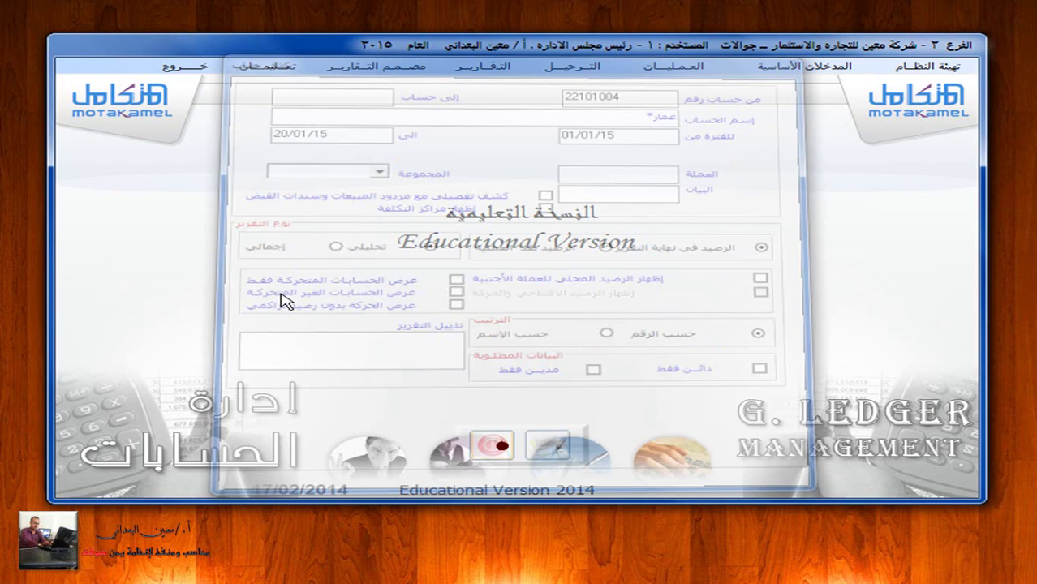
Return to the Purchase module and open the instant local purchase invoice (مشتروات فورية).
{"action": "left_click", "coordinate": [168, 71]}
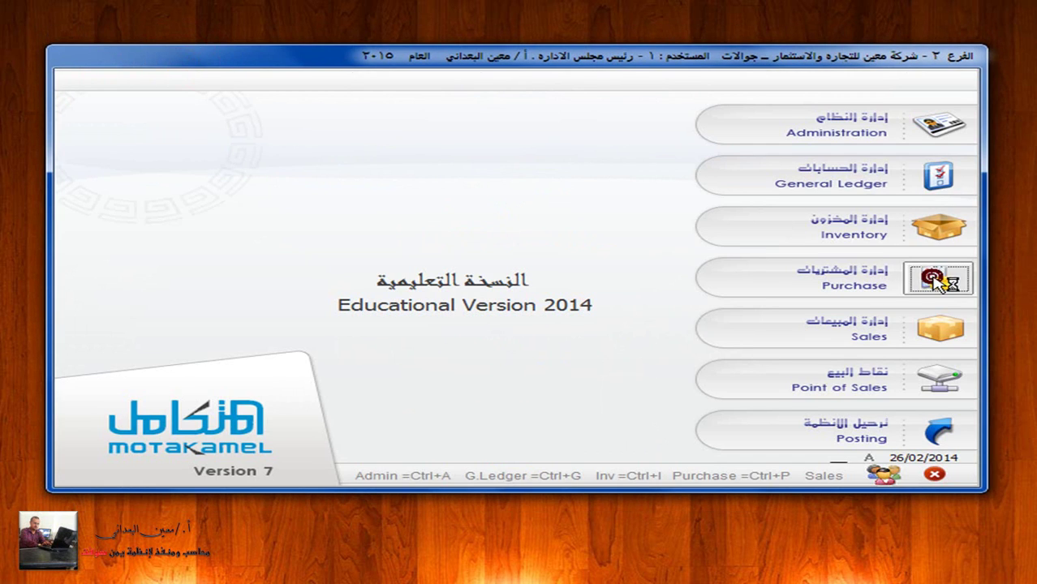
{"action": "left_click", "coordinate": [844, 271]}
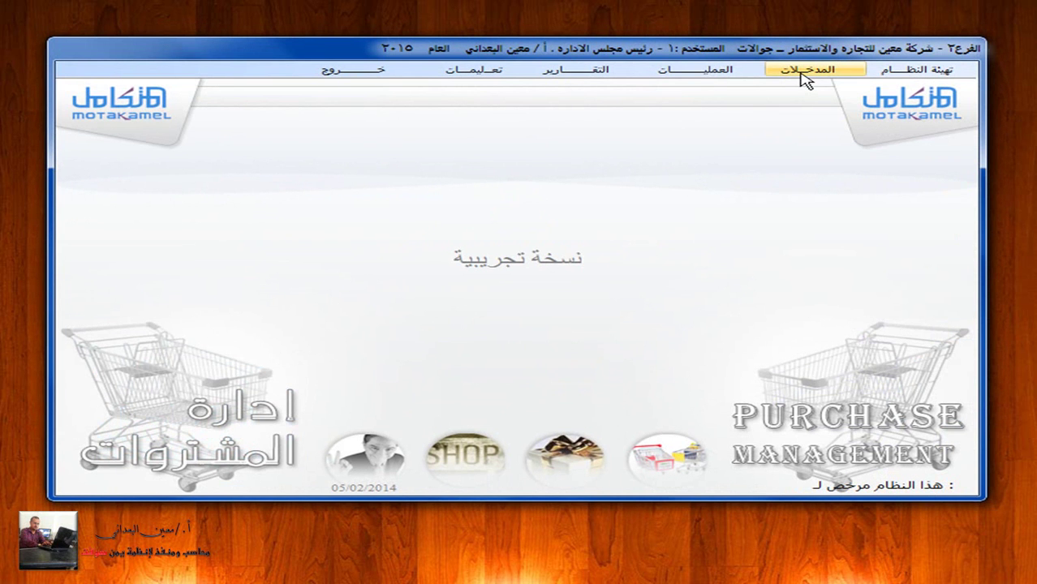
{"action": "left_click", "coordinate": [800, 72]}
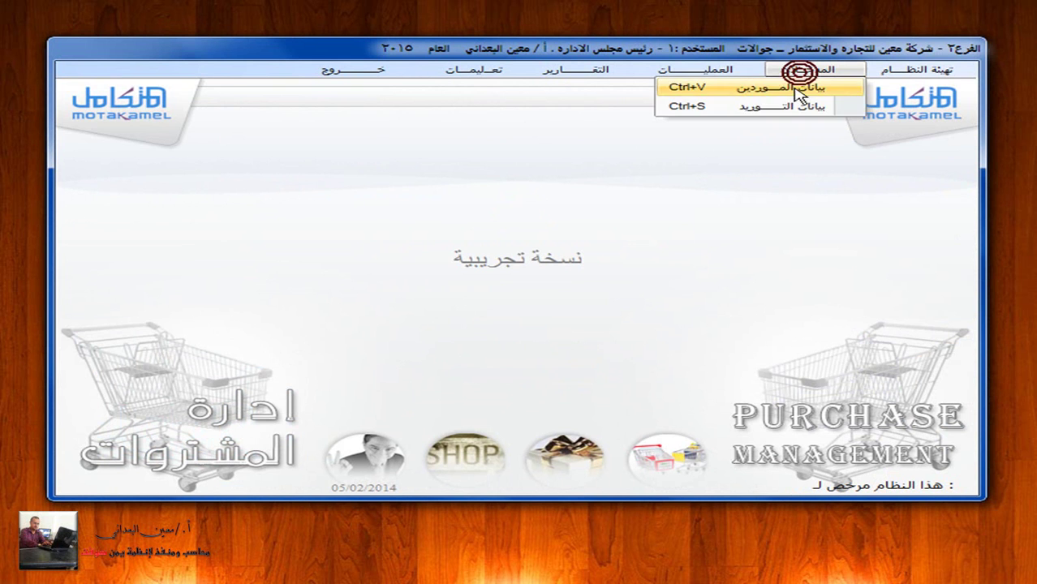
{"action": "left_click", "coordinate": [787, 88]}
{"action": "left_click", "coordinate": [317, 355]}
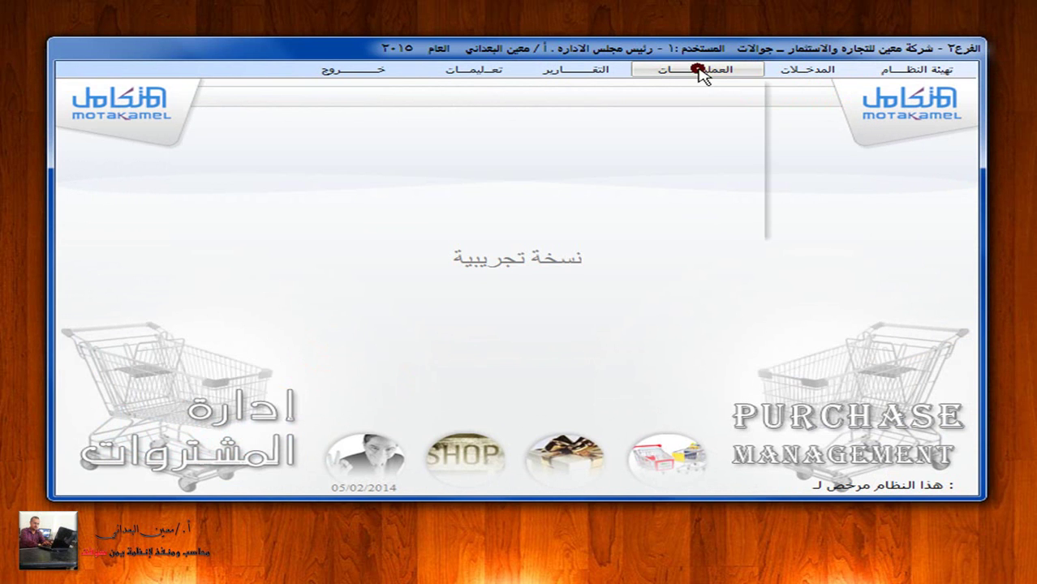
{"action": "left_click", "coordinate": [696, 72]}
{"action": "left_click", "coordinate": [706, 126]}
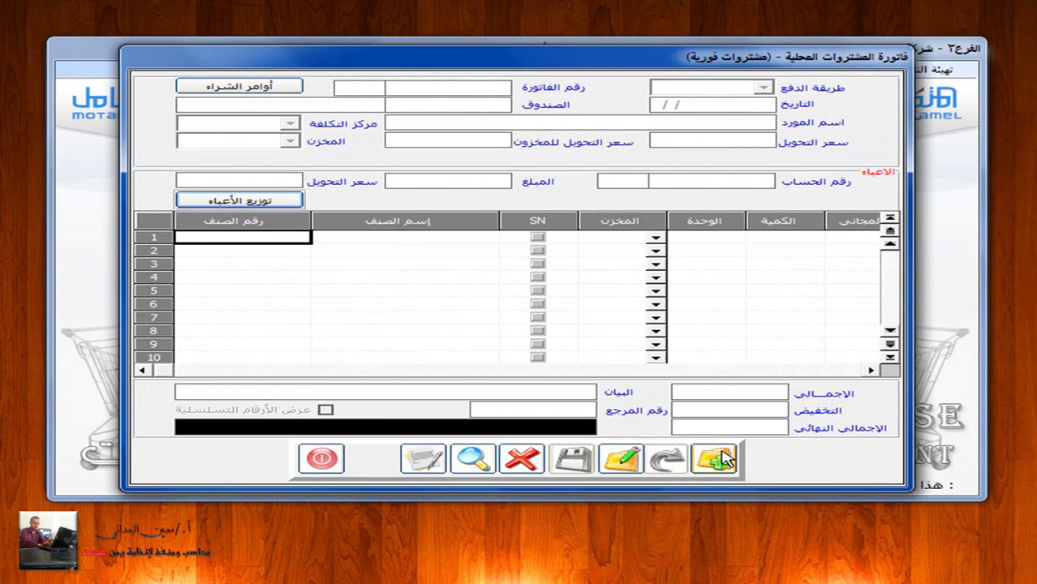
Start a new cash (نقد) invoice with the dollar cash box (صندوق ـ دولار) and the main warehouse (المخزن الرئيسي).
{"action": "left_click", "coordinate": [724, 459]}
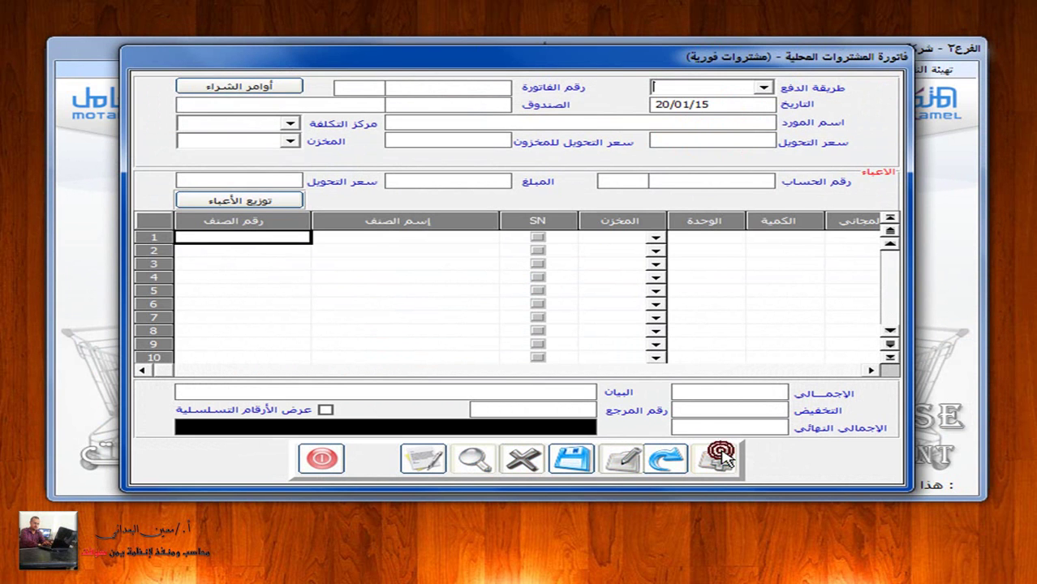
{"action": "left_click", "coordinate": [763, 88]}
{"action": "left_click", "coordinate": [706, 104]}
{"action": "left_click", "coordinate": [461, 104]}
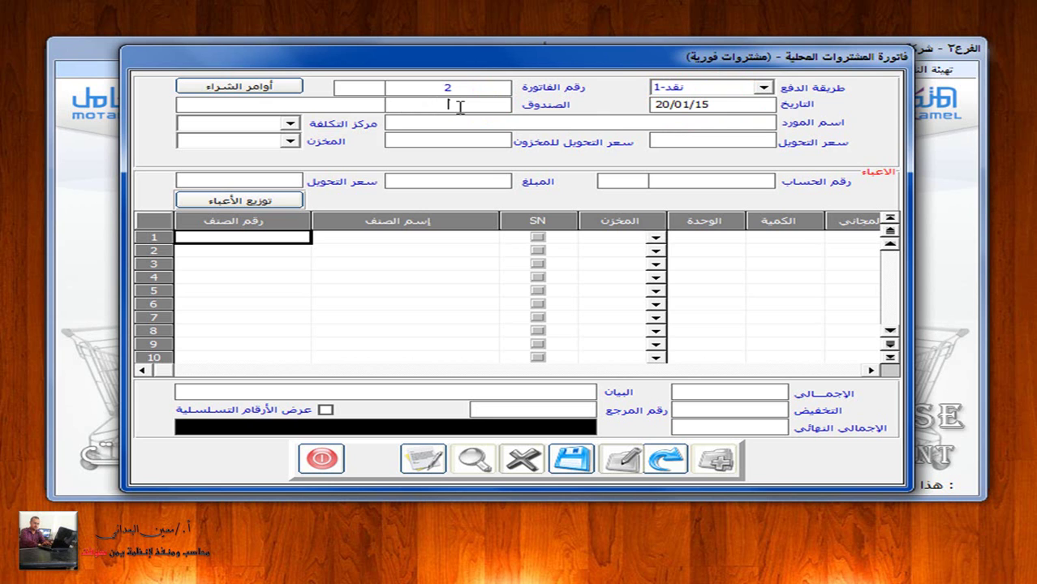
{"action": "left_click", "coordinate": [472, 107]}
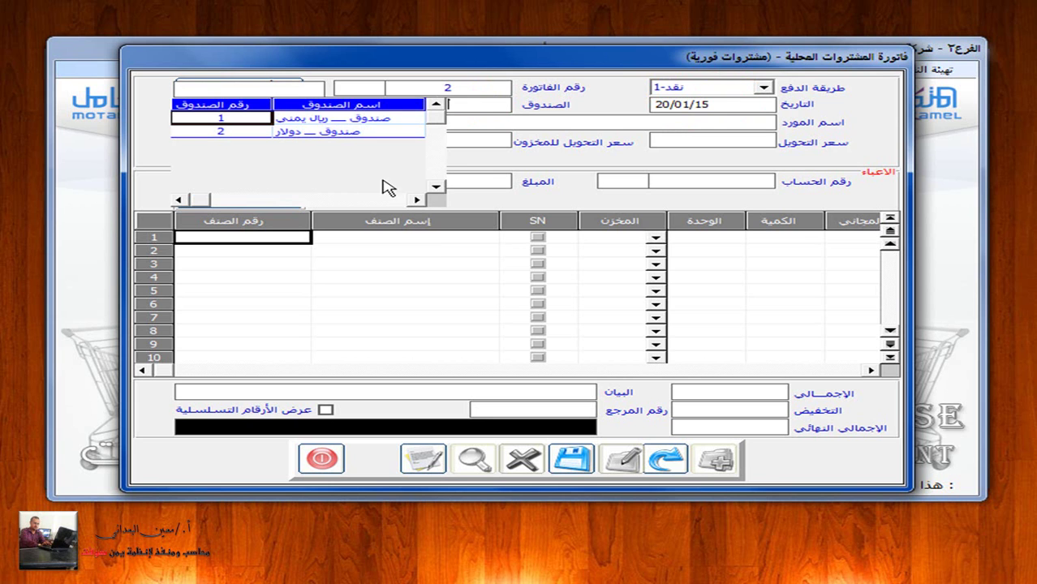
{"action": "left_click", "coordinate": [329, 130]}
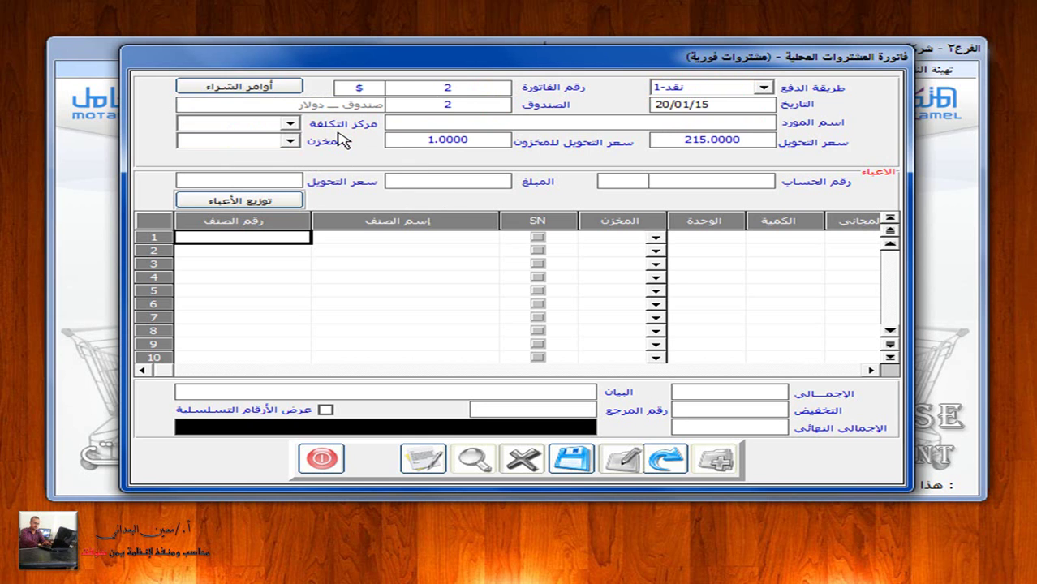
{"action": "left_click", "coordinate": [289, 142]}
{"action": "left_click", "coordinate": [284, 155]}
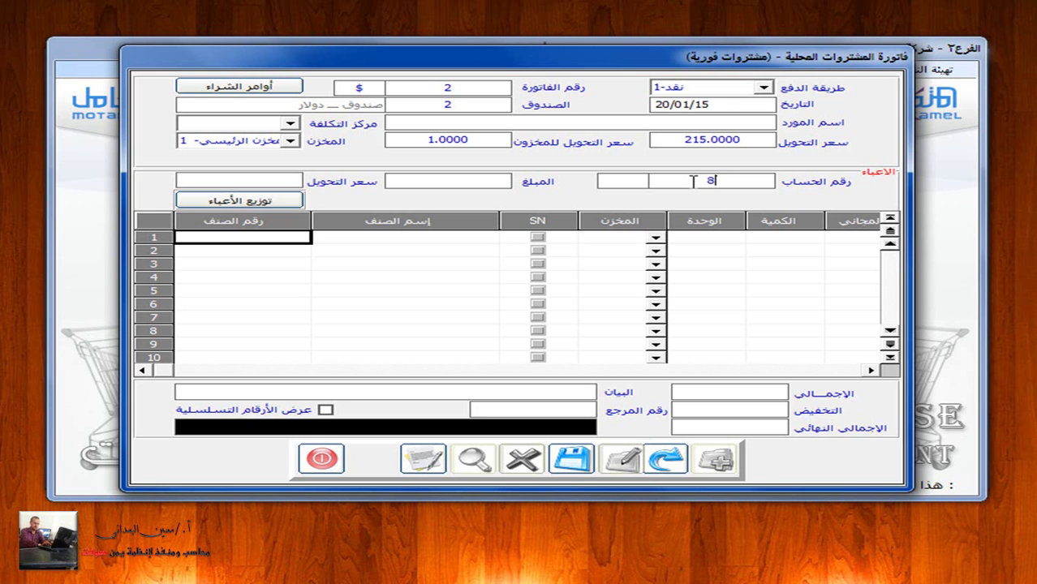
Charge the invoice's additional costs (الأعباء) to the dollar cash box account with an amount of 30.
{"action": "double_click", "coordinate": [693, 180]}
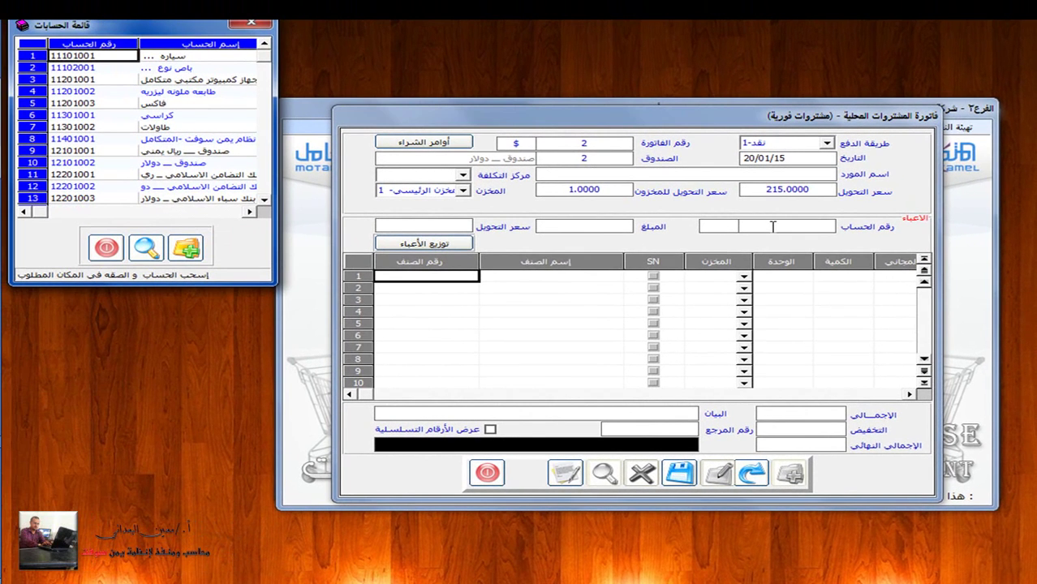
{"action": "double_click", "coordinate": [180, 164]}
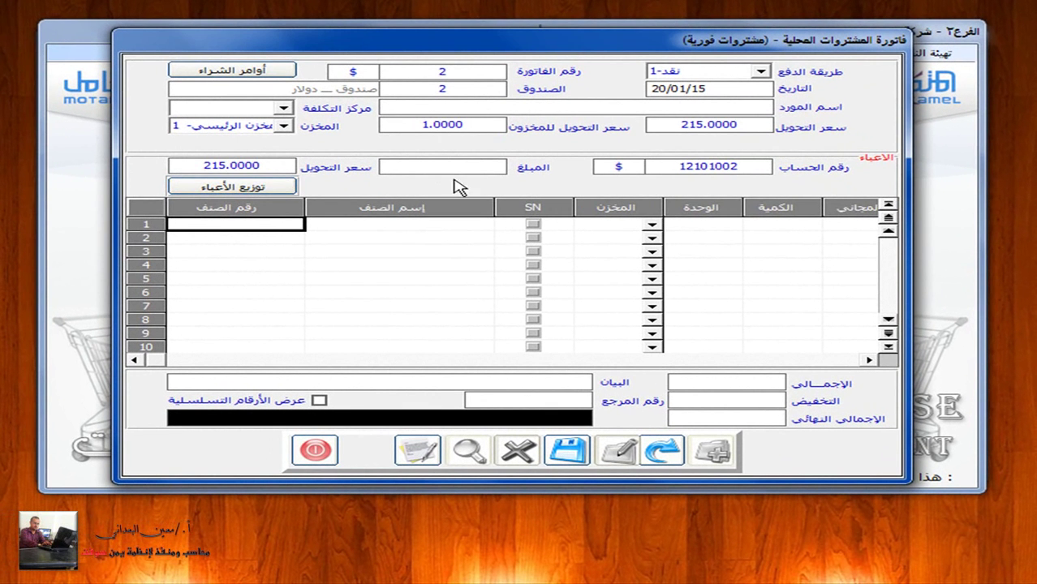
{"action": "left_click", "coordinate": [549, 200]}
{"action": "type", "text": "30"}
Add item 001-001 (تلفون سامسونج اس 5) to the first row with a quantity of 10.
{"action": "left_click", "coordinate": [244, 222]}
{"action": "key", "text": "F9"}
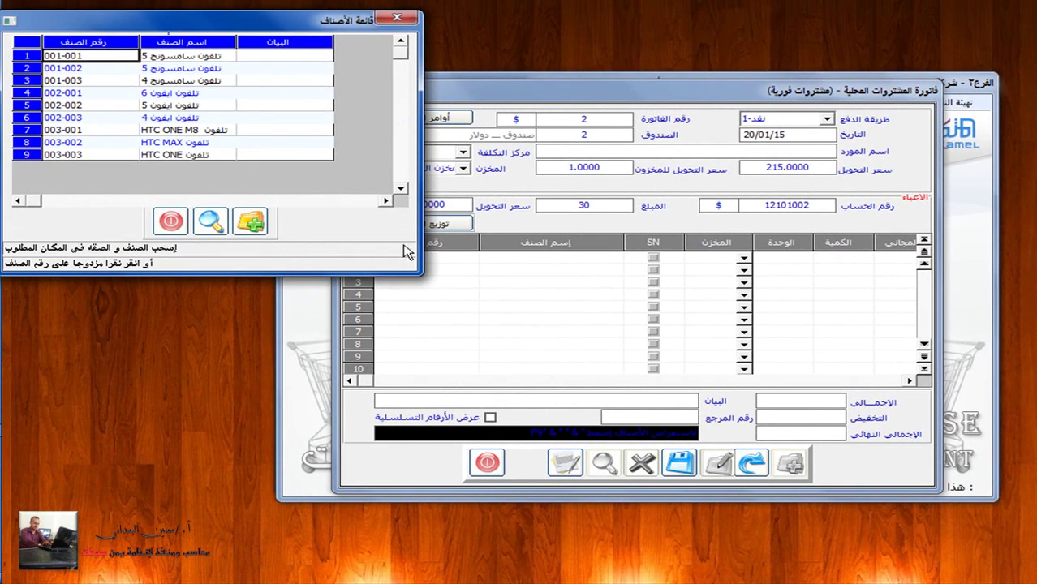
{"action": "double_click", "coordinate": [69, 53]}
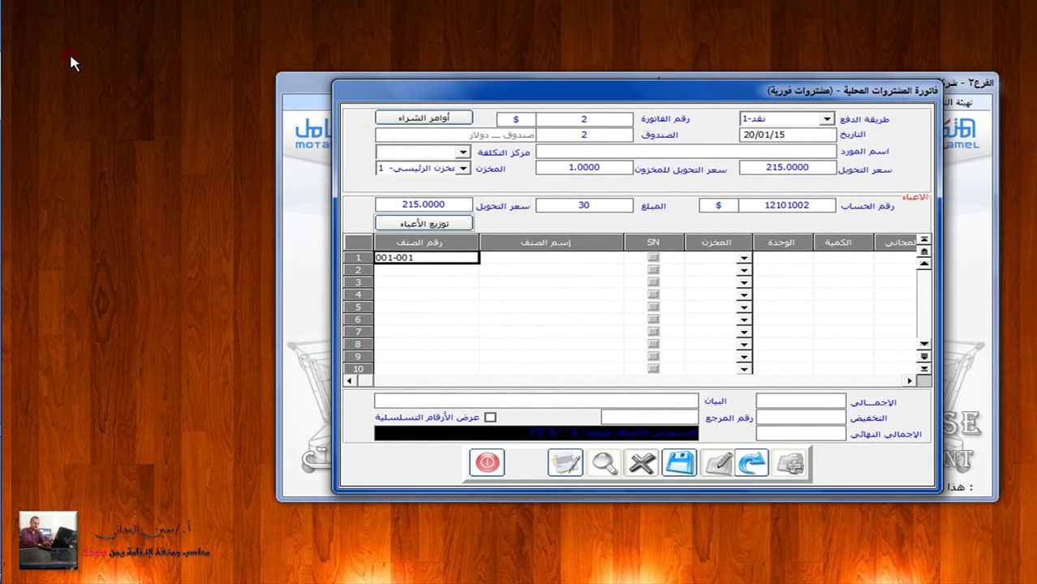
{"action": "key", "text": "Return"}
{"action": "key", "text": "Return"}
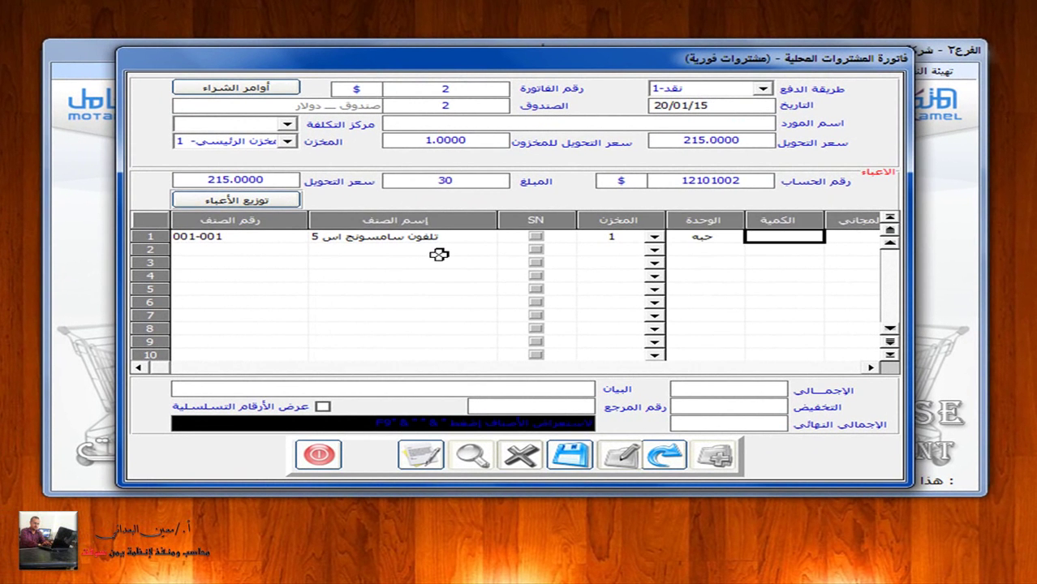
{"action": "type", "text": "10"}
{"action": "key", "text": "Return"}
{"action": "key", "text": "Return"}
{"action": "key", "text": "Return"}
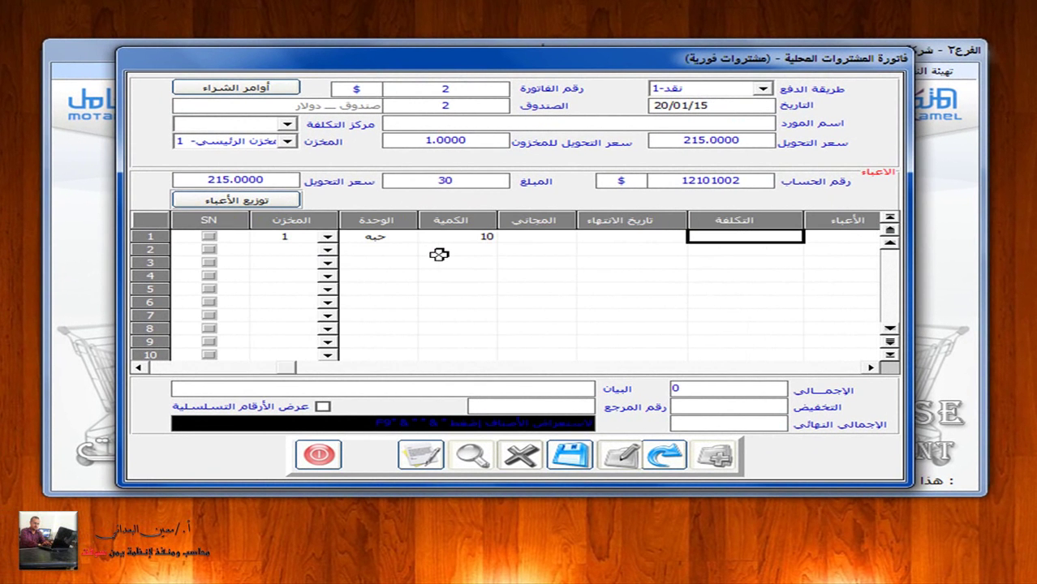
Set the first item's cost (التكلفة) to 300 and finish its row.
{"action": "type", "text": "300"}
{"action": "key", "text": "Return"}
{"action": "key", "text": "Return"}
{"action": "key", "text": "Return"}
{"action": "key", "text": "Return"}
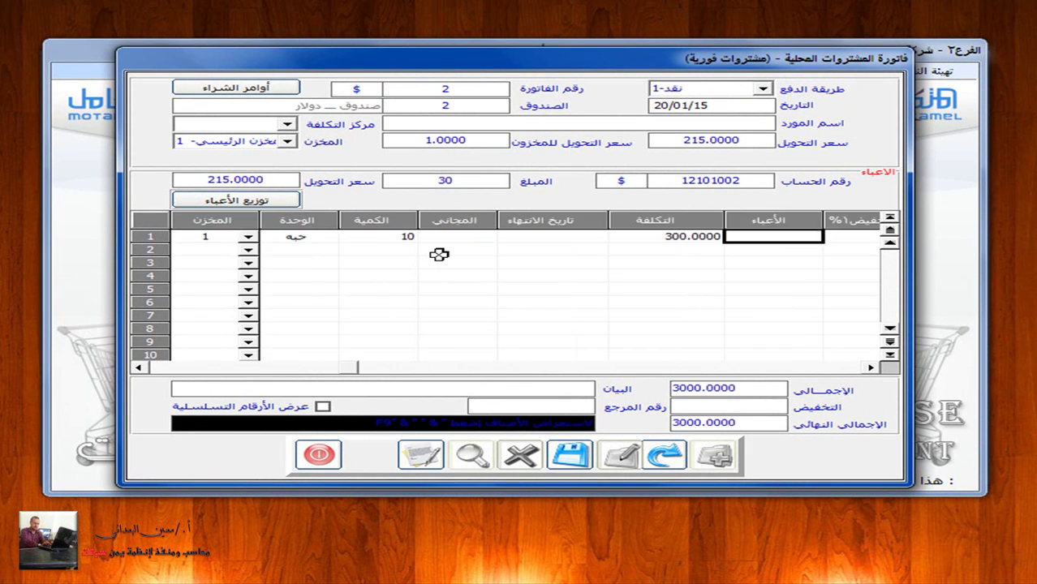
{"action": "key", "text": "Return"}
Look up ايفون in the second row's item name and select item 002-001 (تلفون ايفون 6).
{"action": "type", "text": "*"}
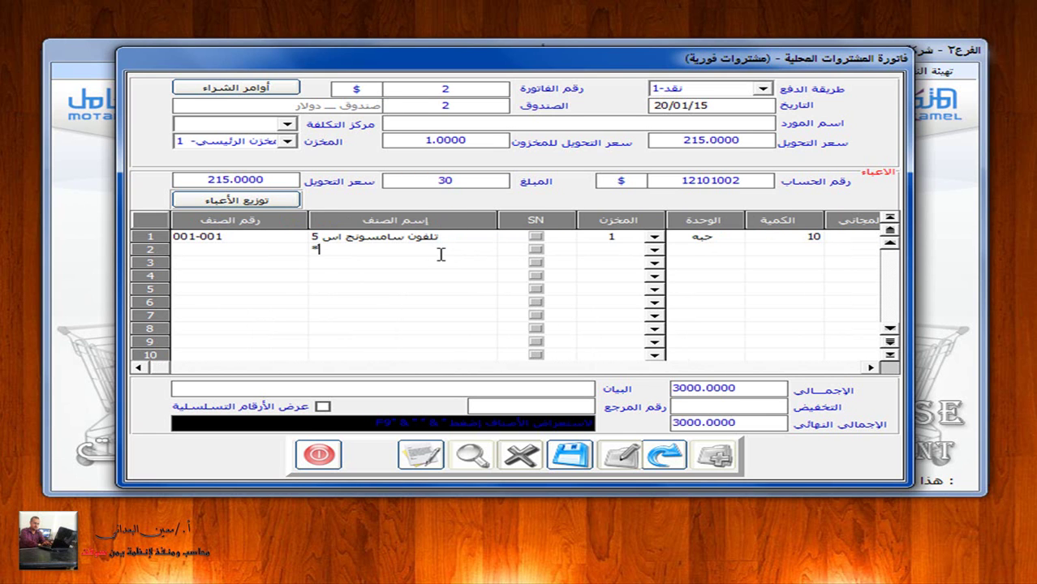
{"action": "type", "text": "ايفون"}
{"action": "key", "text": "Return"}
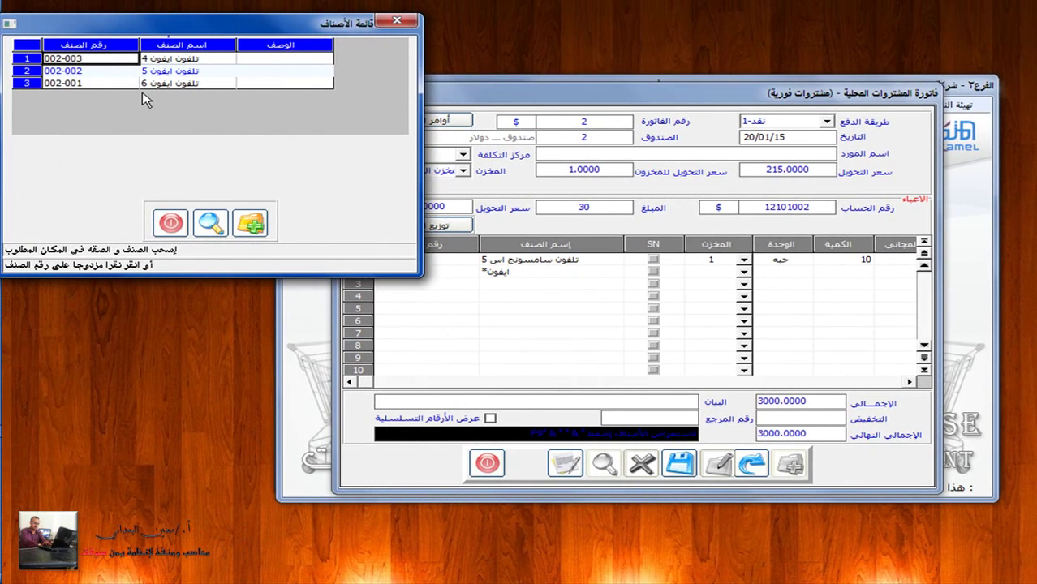
{"action": "double_click", "coordinate": [58, 76]}
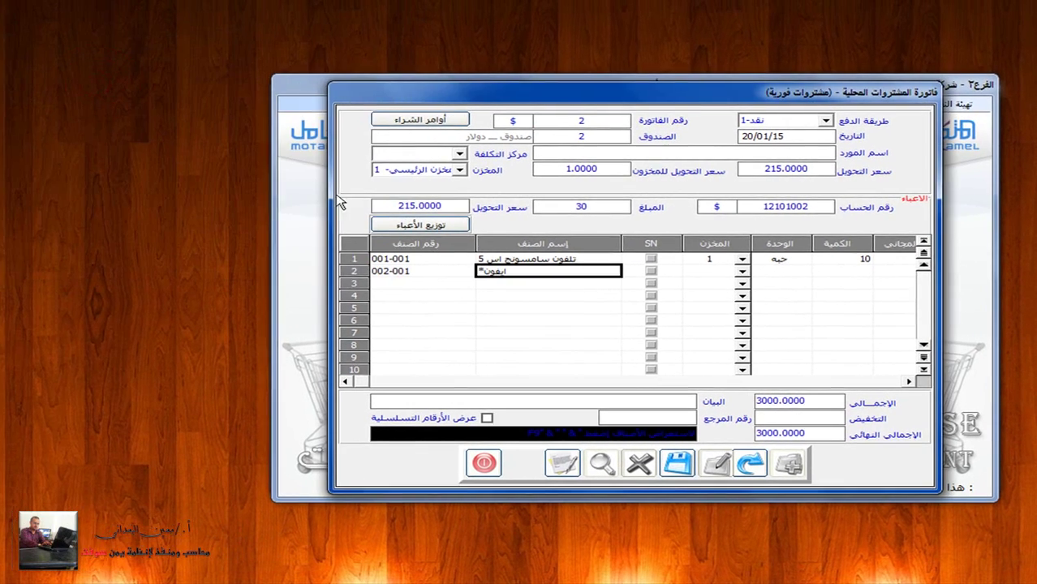
Load item 002-001 (تلفون ايفون 6) into the second row with a quantity of 5.
{"action": "key", "text": "Return"}
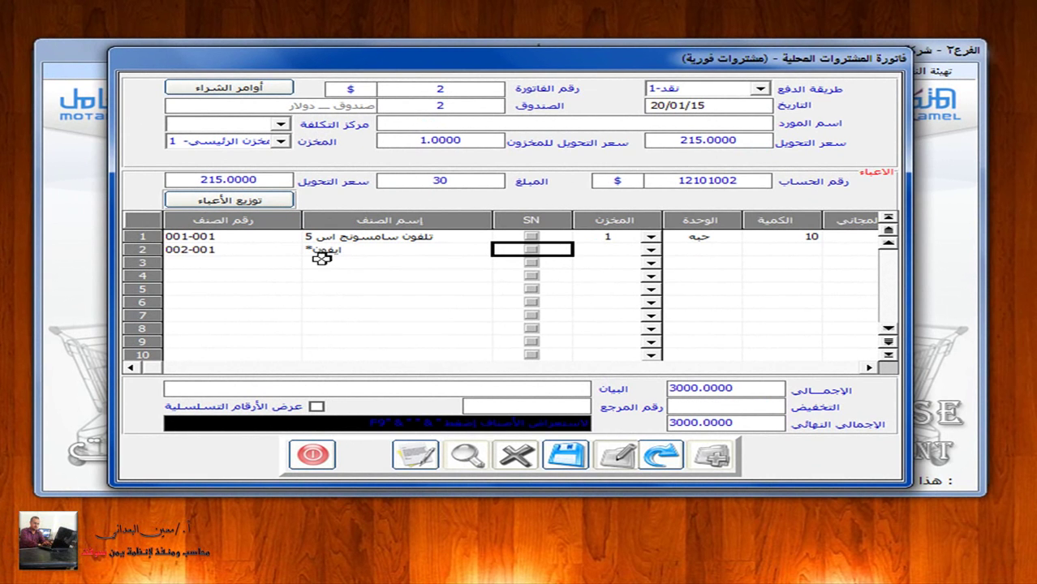
{"action": "left_click", "coordinate": [254, 249]}
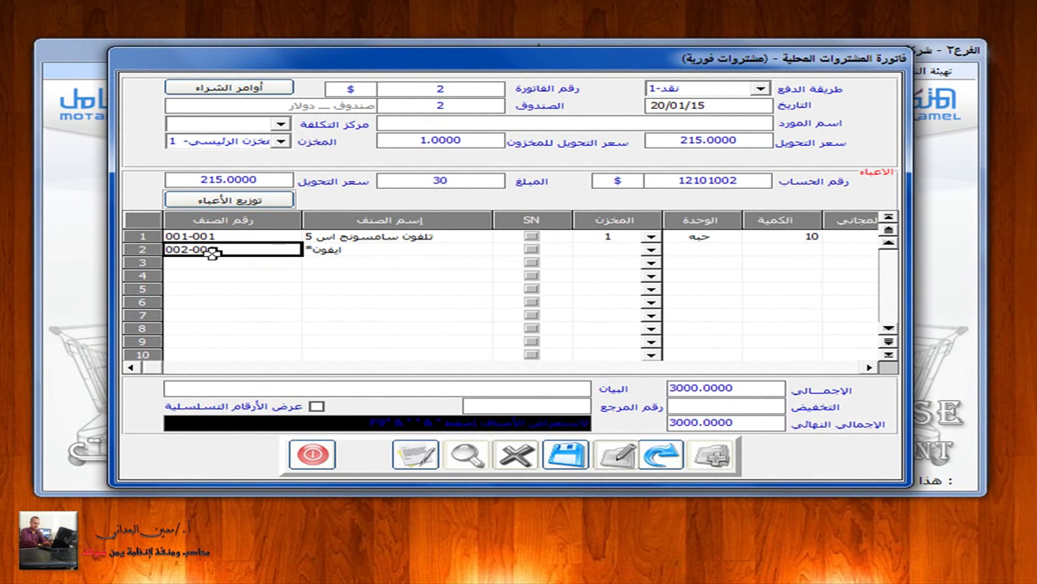
{"action": "key", "text": "Return"}
{"action": "key", "text": "Return"}
{"action": "key", "text": "Return"}
{"action": "key", "text": "Return"}
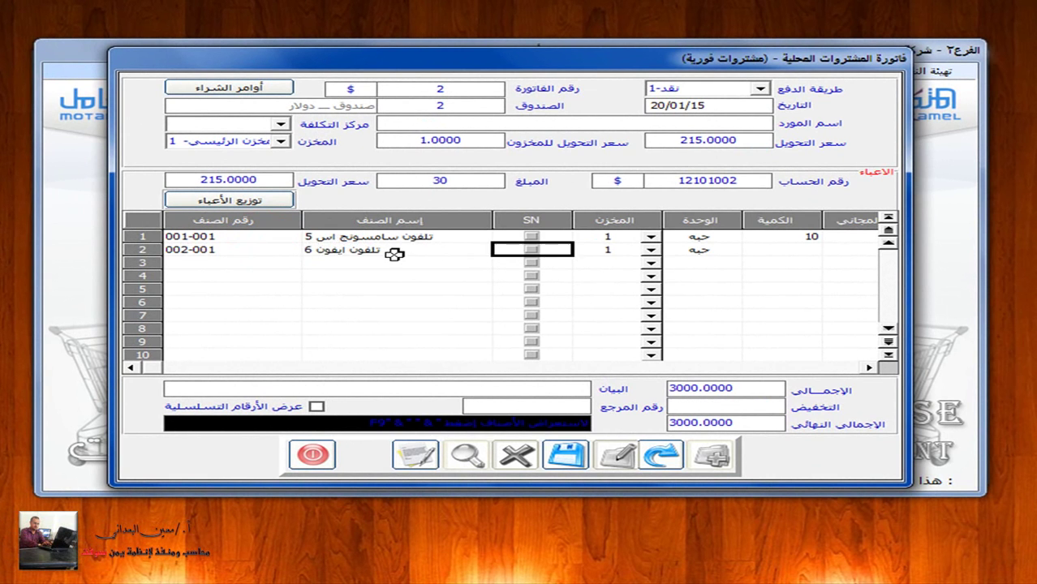
{"action": "type", "text": "5"}
{"action": "key", "text": "Return"}
Set the second item's cost (التكلفة) to 400 and distribute the additional costs (توزيع الأعباء) over the items.
{"action": "key", "text": "Return"}
{"action": "key", "text": "Return"}
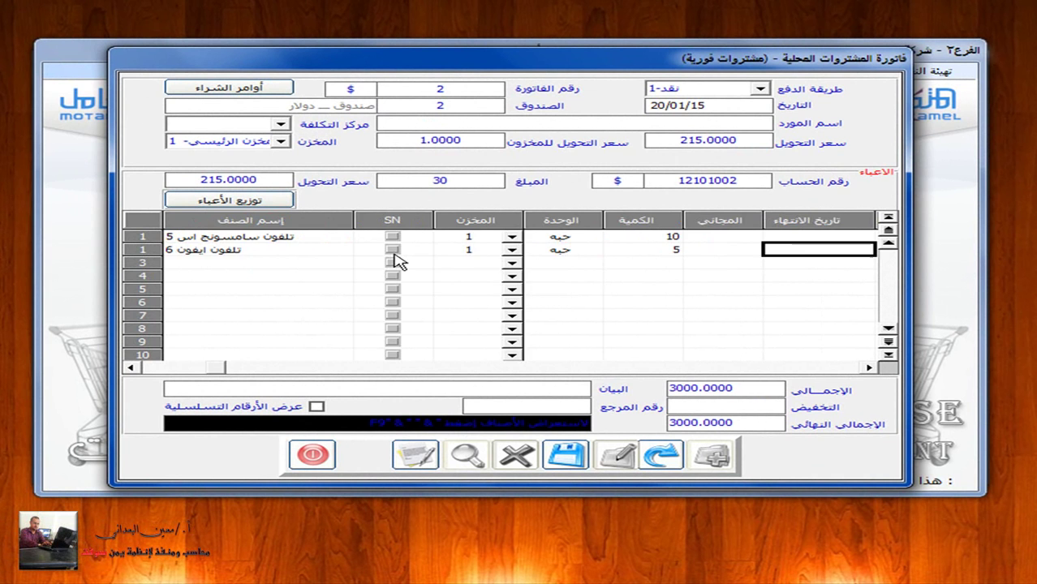
{"action": "type", "text": "4"}
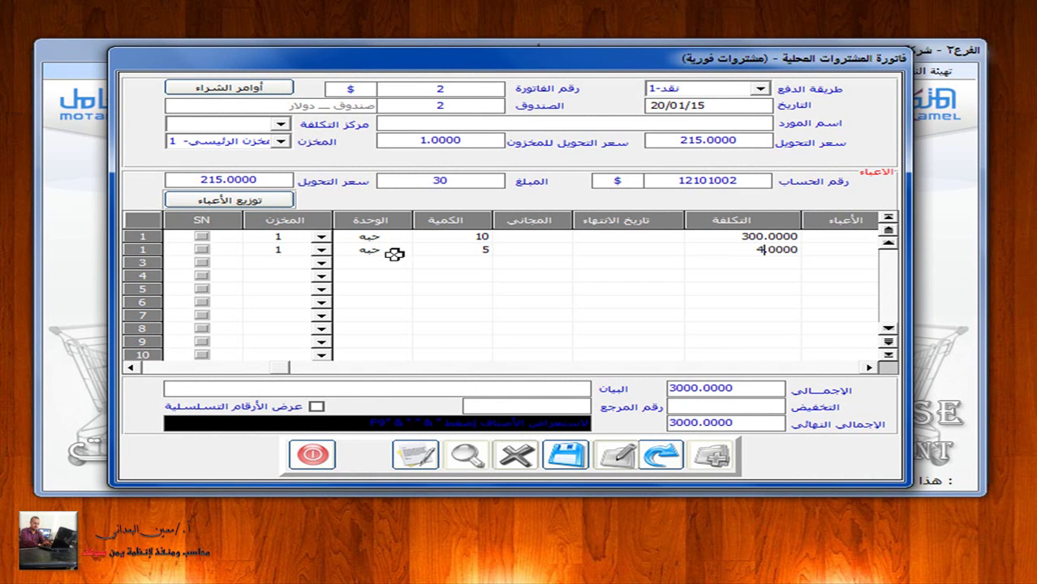
{"action": "type", "text": "00"}
{"action": "key", "text": "Return"}
{"action": "key", "text": "Return"}
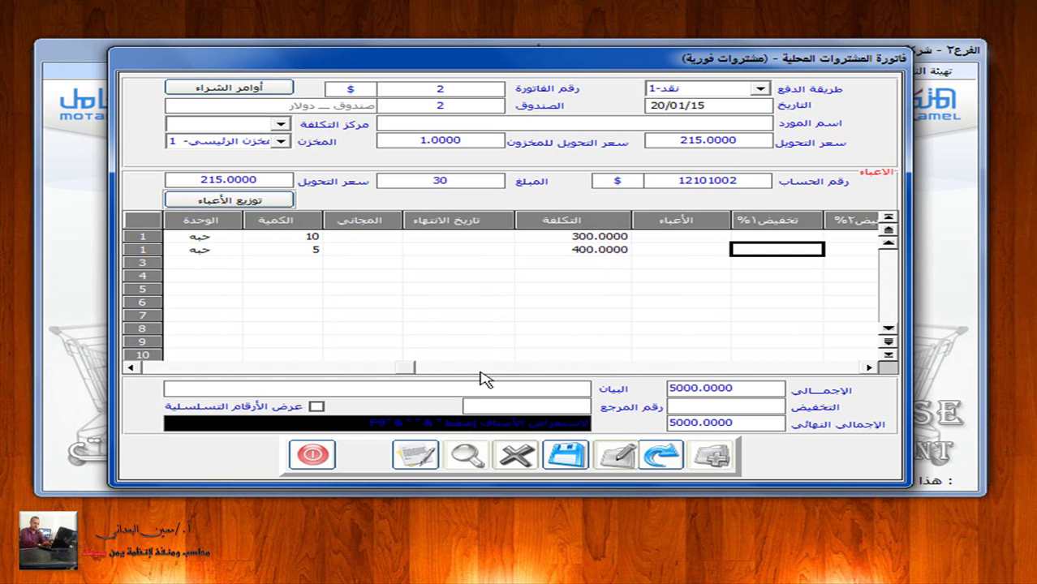
{"action": "left_click", "coordinate": [260, 206]}
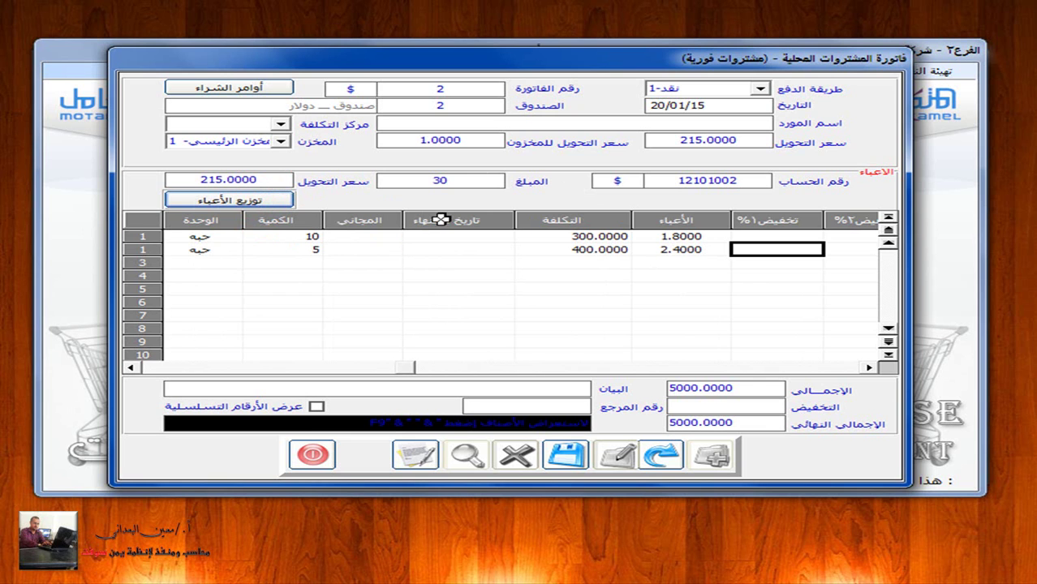
{"action": "left_click", "coordinate": [463, 389]}
{"action": "type", "text": "لكم قيمة ب"}
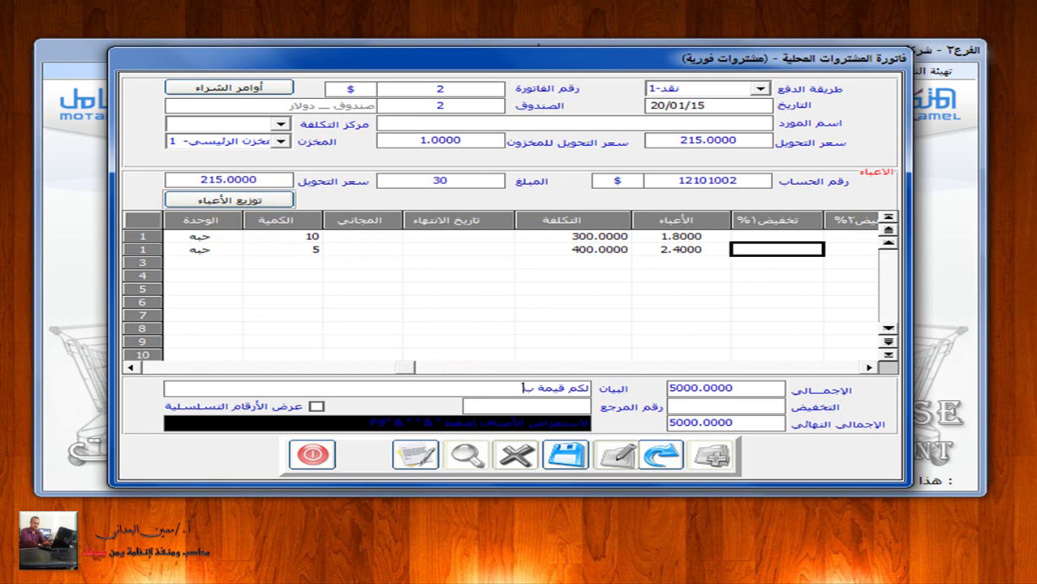
{"action": "key", "text": "BackSpace"}
{"action": "key", "text": "BackSpace"}
{"action": "key", "text": "BackSpace"}
{"action": "key", "text": "BackSpace"}
{"action": "key", "text": "BackSpace"}
{"action": "key", "text": "BackSpace"}
{"action": "key", "text": "BackSpace"}
{"action": "key", "text": "BackSpace"}
{"action": "key", "text": "BackSpace"}
{"action": "key", "text": "BackSpace"}
{"action": "key", "text": "BackSpace"}
{"action": "key", "text": "BackSpace"}
{"action": "key", "text": "BackSpace"}
{"action": "key", "text": "BackSpace"}
Enter the description (البيان) شراء بضاعه نقدا من شركة خالد التجاريه فاتوره رقم 777 and the reference number 777.
{"action": "type", "text": "شراء بضاعه نقدا من شركة ج"}
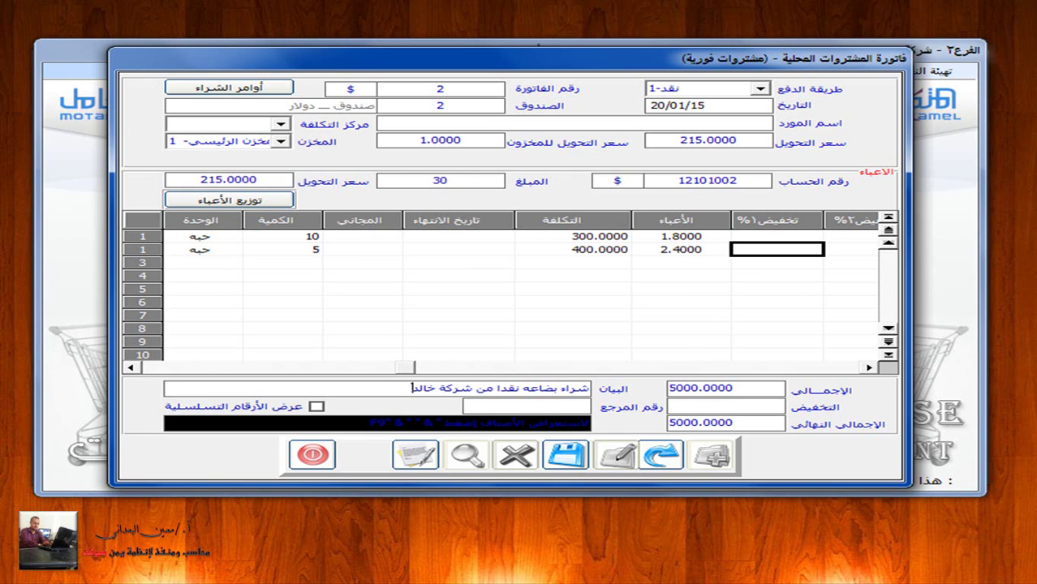
{"action": "type", "text": "الد التجاريه فاتوره رقم"}
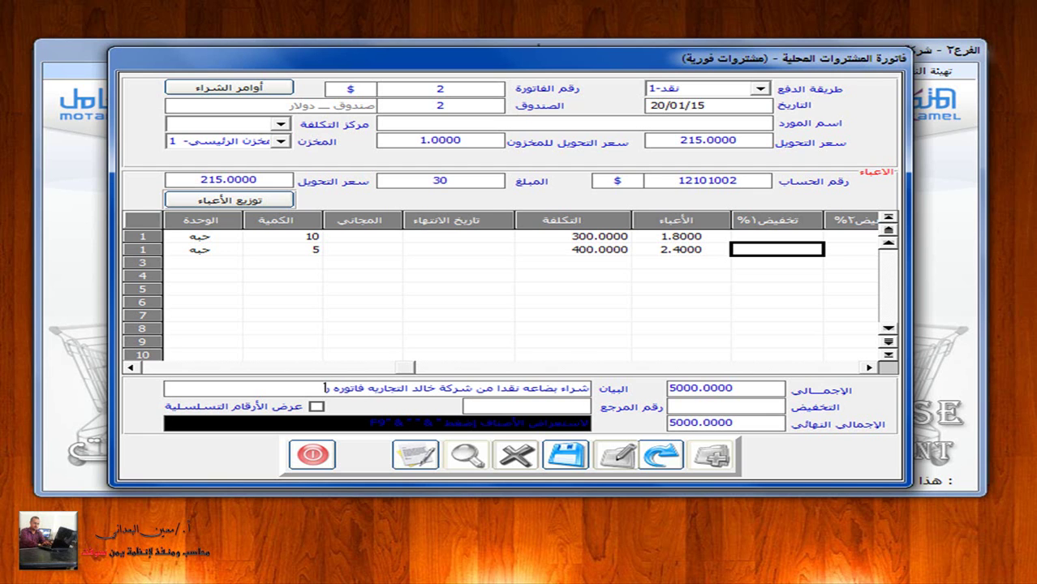
{"action": "type", "text": "777"}
{"action": "left_click", "coordinate": [573, 406]}
{"action": "type", "text": "777"}
Save the cash invoice, view its printed report, and close the invoice form.
{"action": "left_click", "coordinate": [565, 454]}
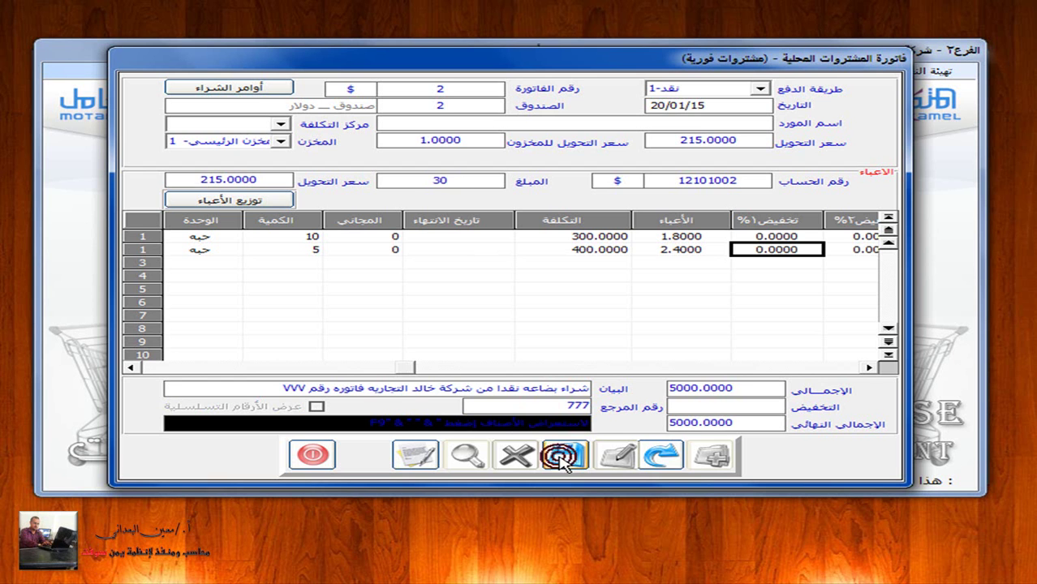
{"action": "left_click", "coordinate": [415, 455]}
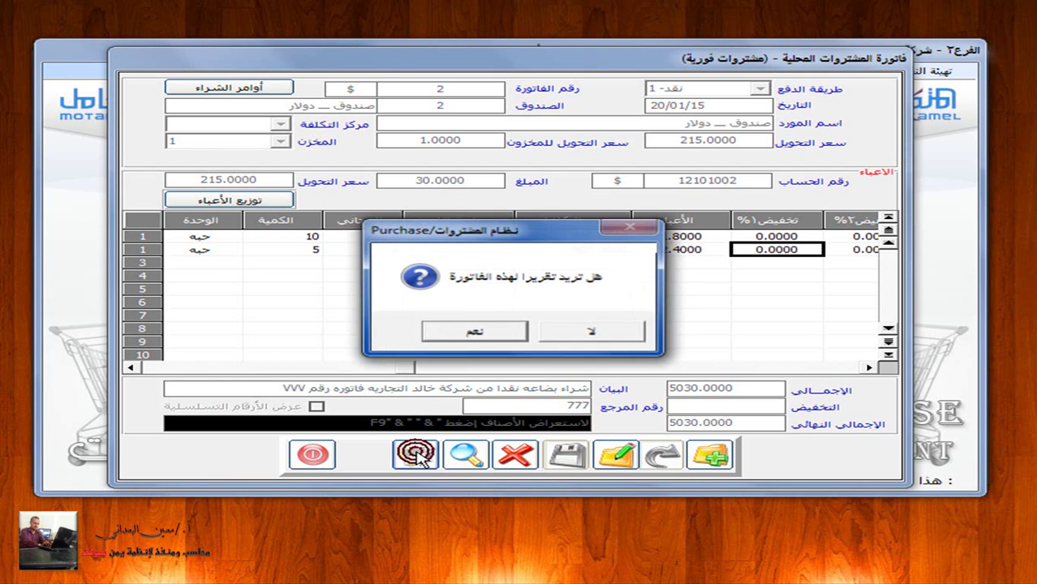
{"action": "left_click", "coordinate": [491, 330]}
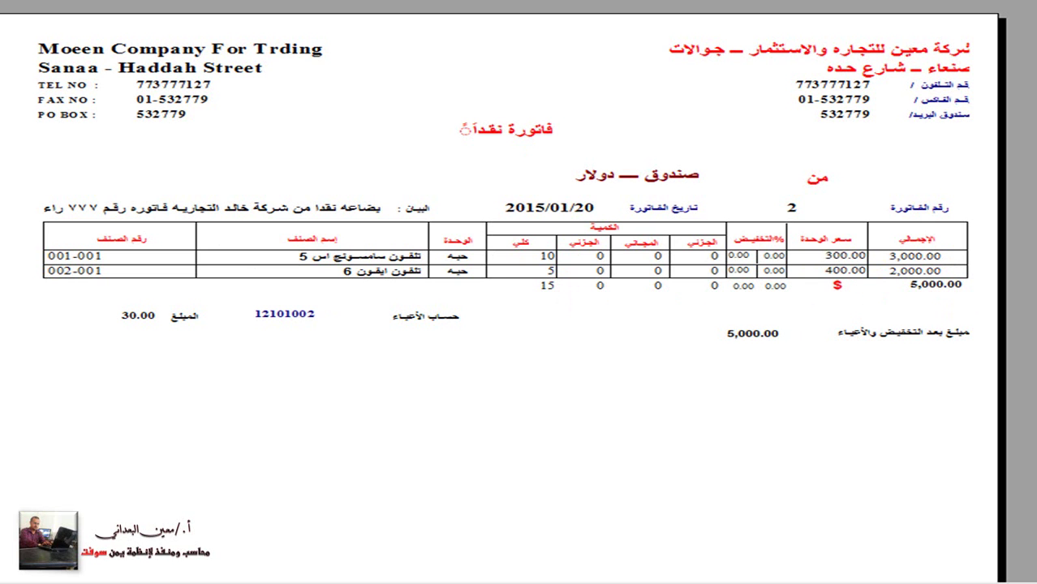
{"action": "key", "text": "Escape"}
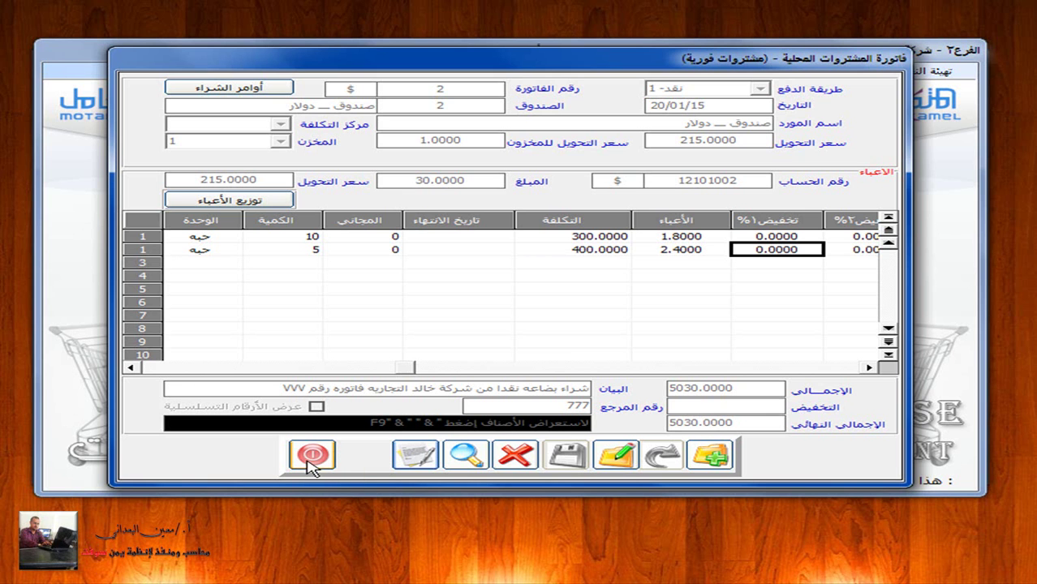
{"action": "left_click", "coordinate": [321, 456]}
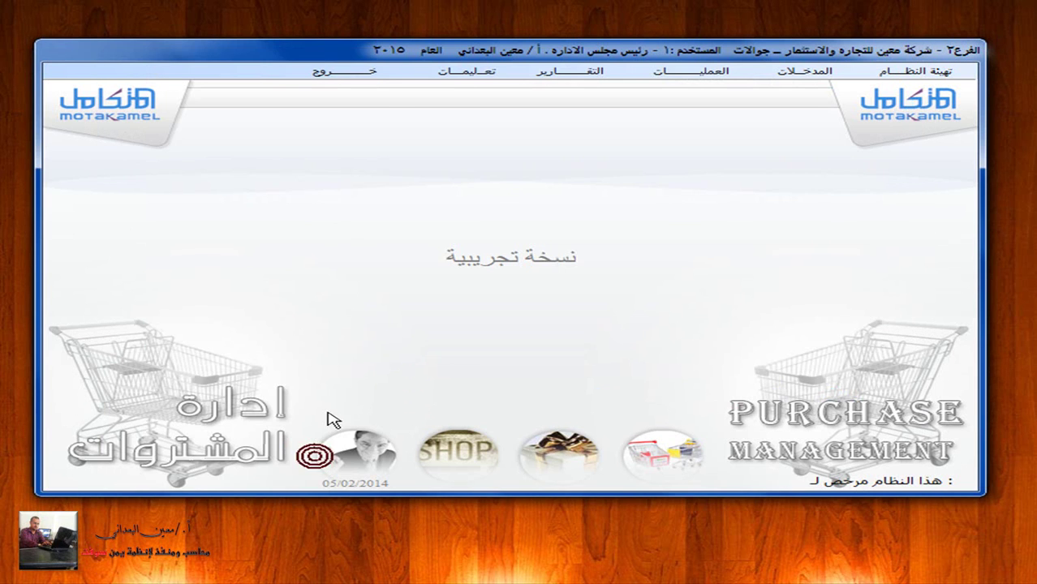
Switch from Purchase to General Ledger and post instant purchase invoice 2 with the posting type فاتورة.
{"action": "left_click", "coordinate": [357, 72]}
{"action": "left_click", "coordinate": [938, 178]}
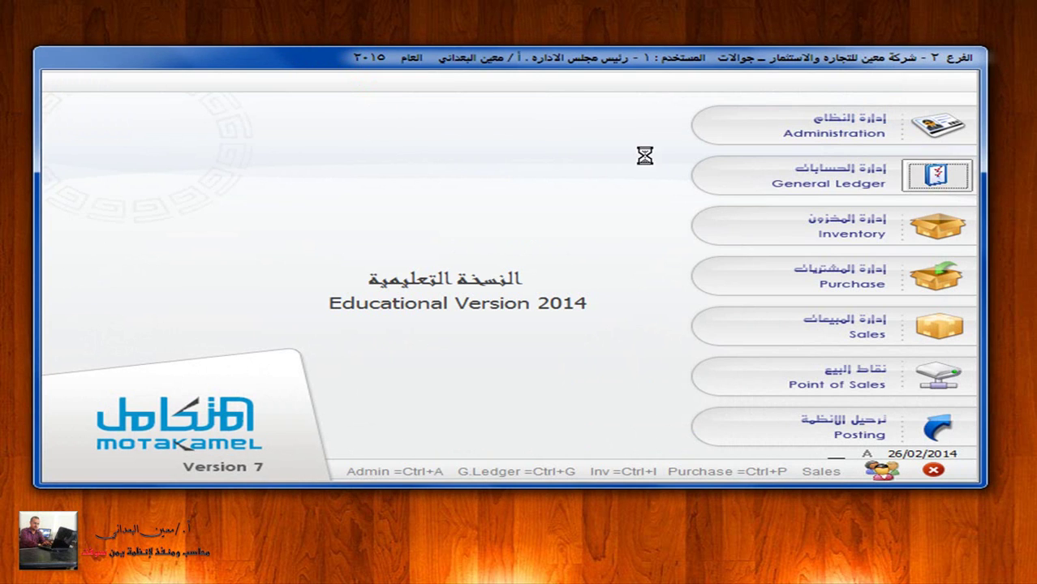
{"action": "left_click", "coordinate": [576, 69]}
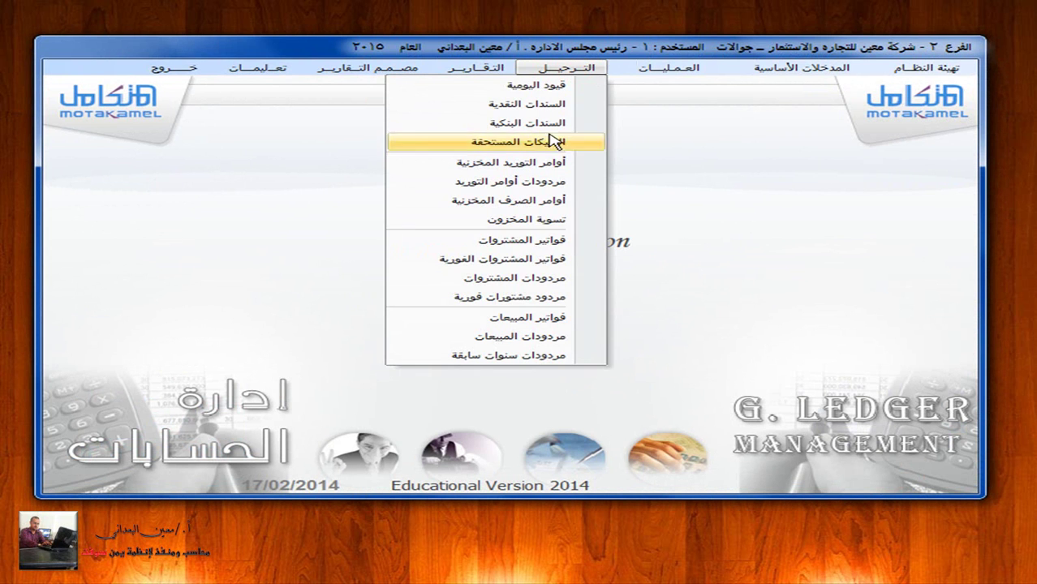
{"action": "left_click", "coordinate": [528, 260]}
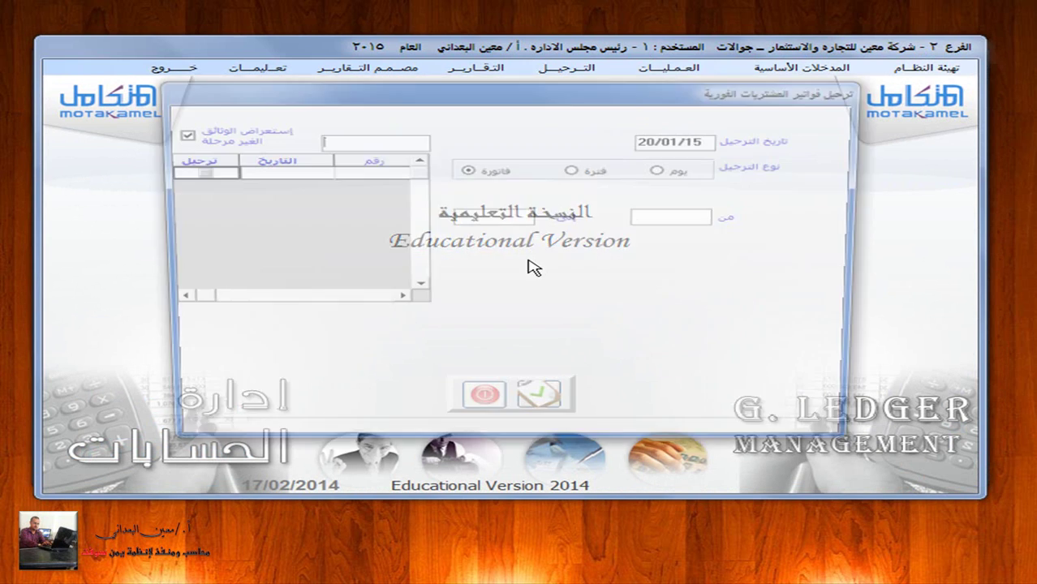
{"action": "left_click", "coordinate": [493, 169]}
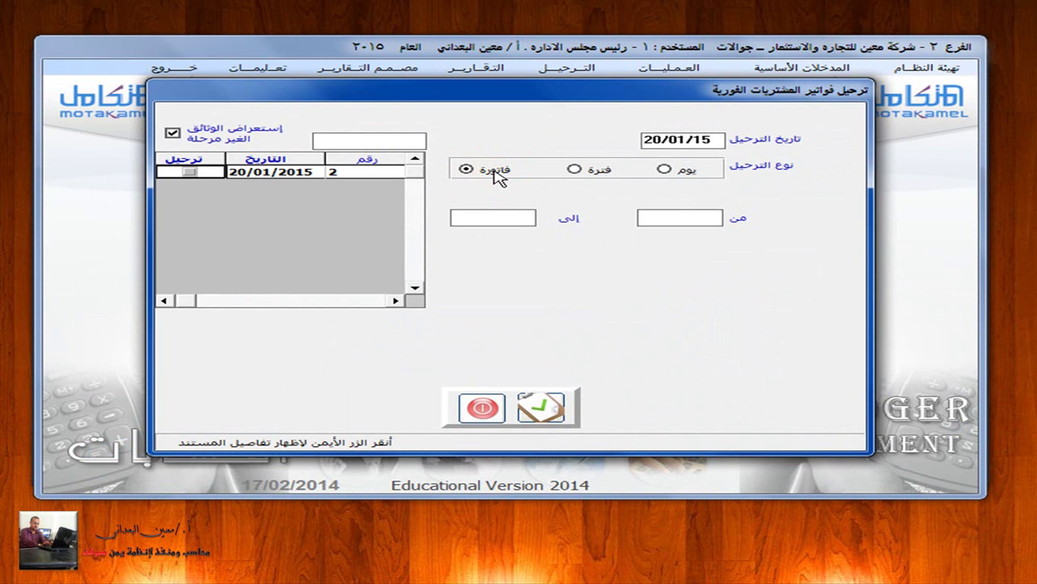
{"action": "left_click", "coordinate": [526, 395]}
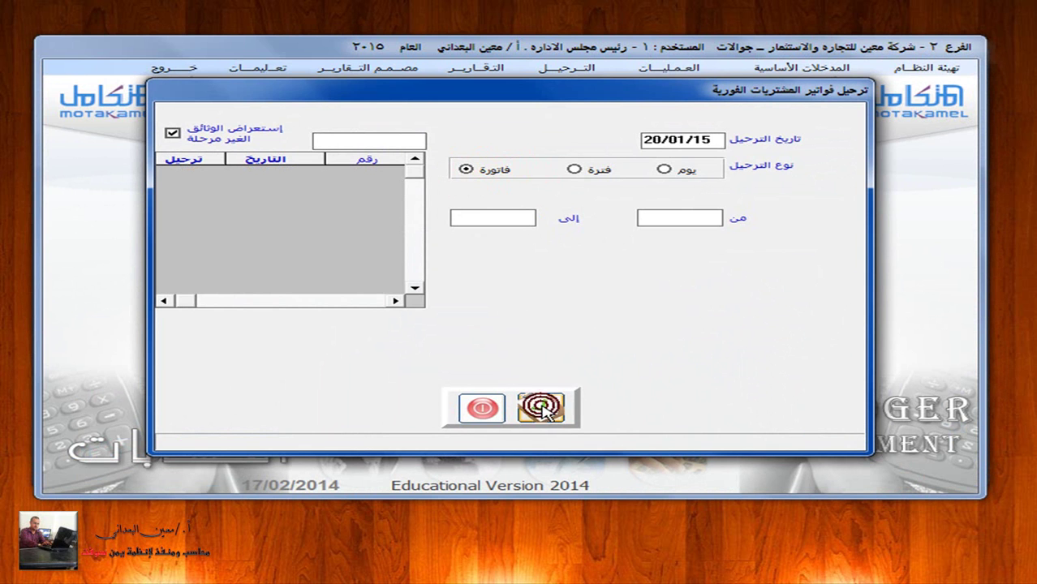
{"action": "left_click", "coordinate": [473, 406]}
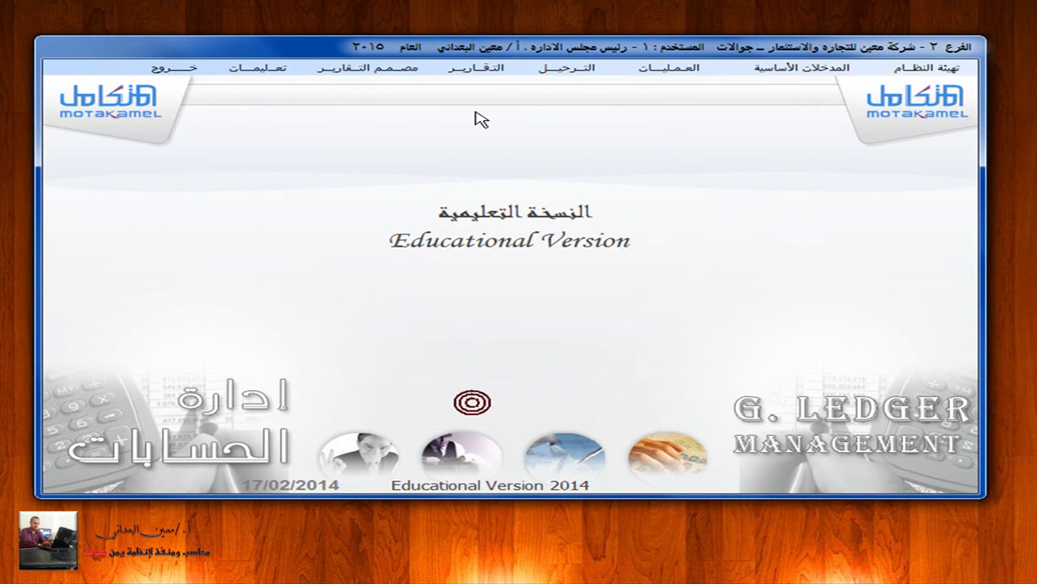
View the account statement (كشف حساب) of the dollar cash box (صندوق - دولار) for 01/01/15 to 20/01/15.
{"action": "left_click", "coordinate": [474, 68]}
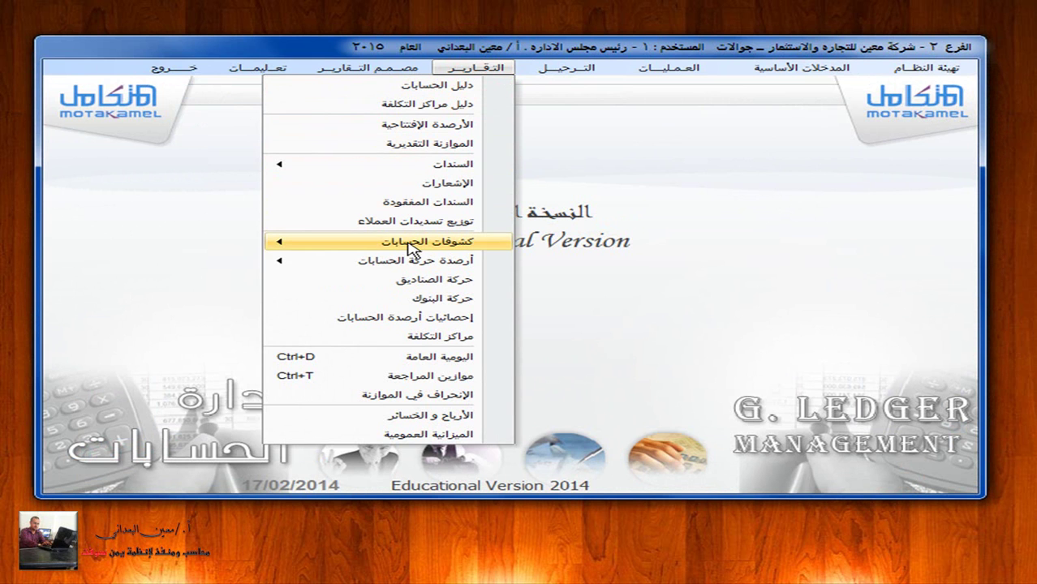
{"action": "mouse_move", "coordinate": [416, 242]}
{"action": "left_click", "coordinate": [165, 266]}
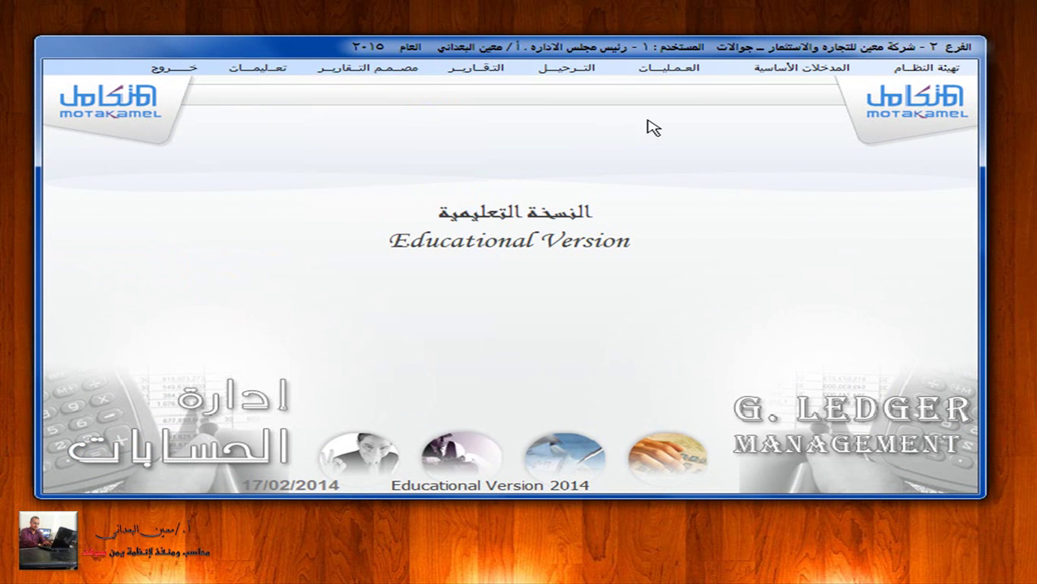
{"action": "left_click", "coordinate": [649, 113]}
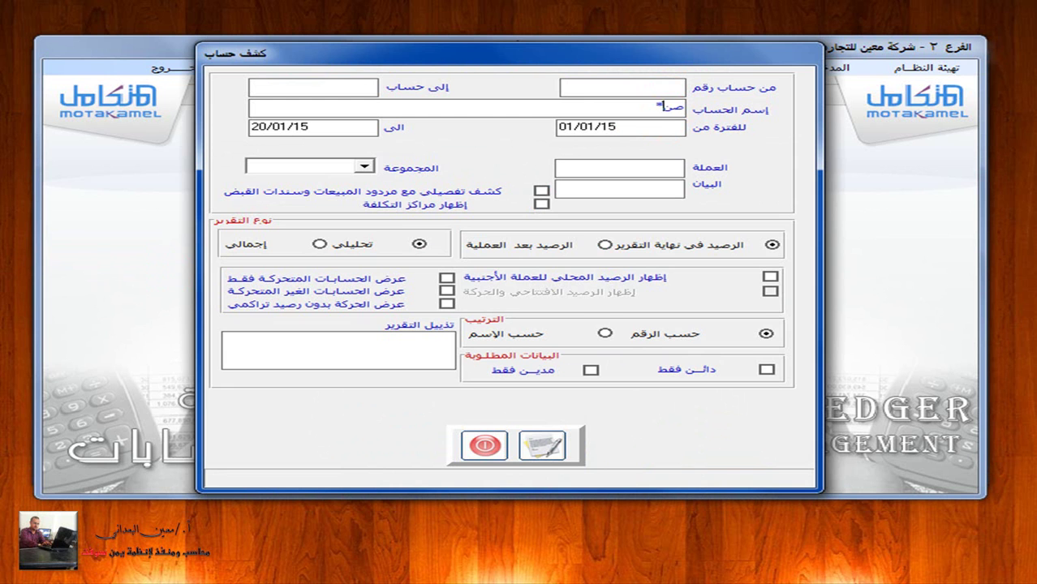
{"action": "key", "text": "Return"}
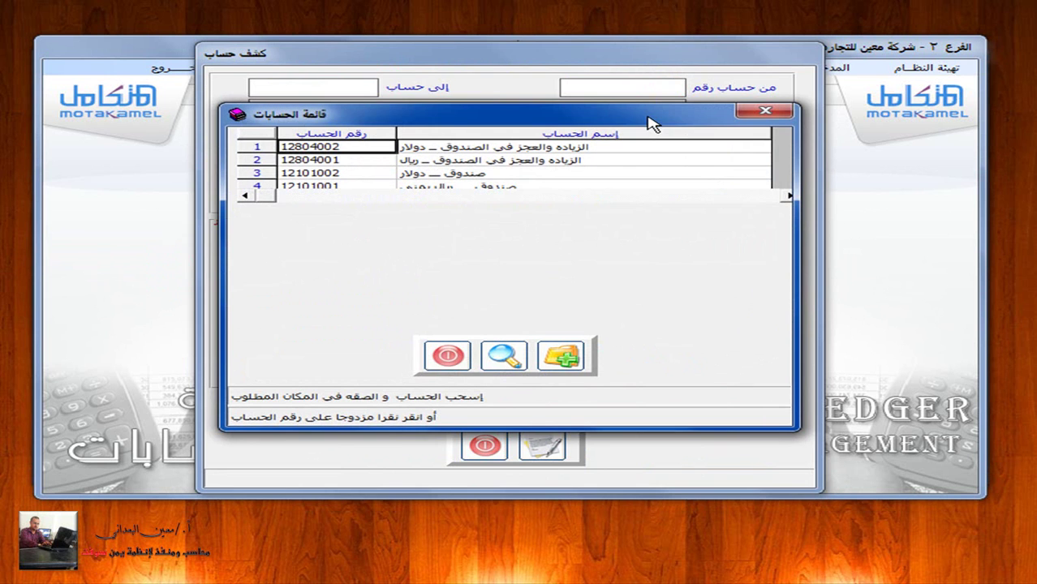
{"action": "double_click", "coordinate": [534, 173]}
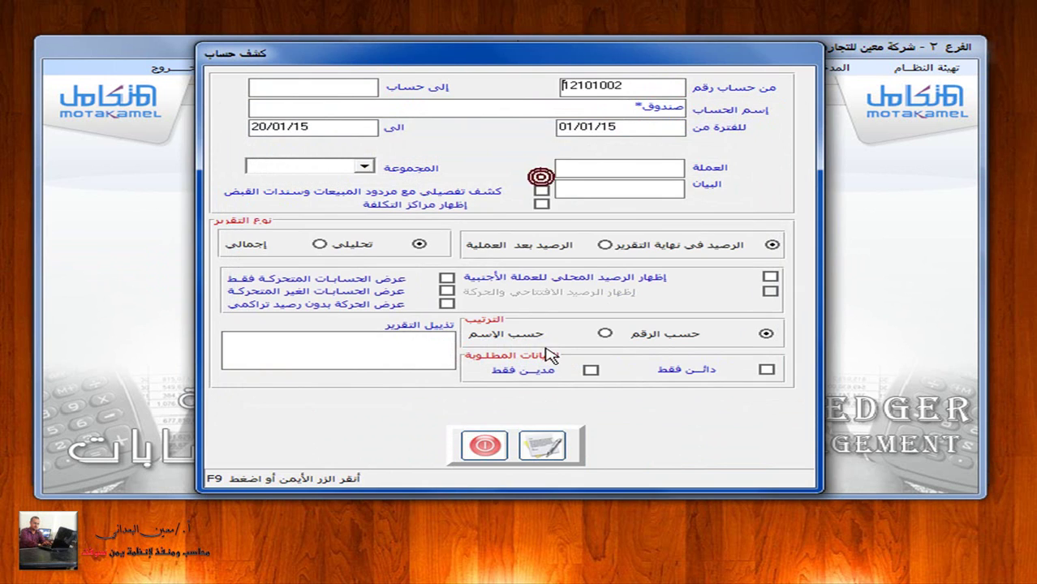
{"action": "left_click", "coordinate": [537, 448]}
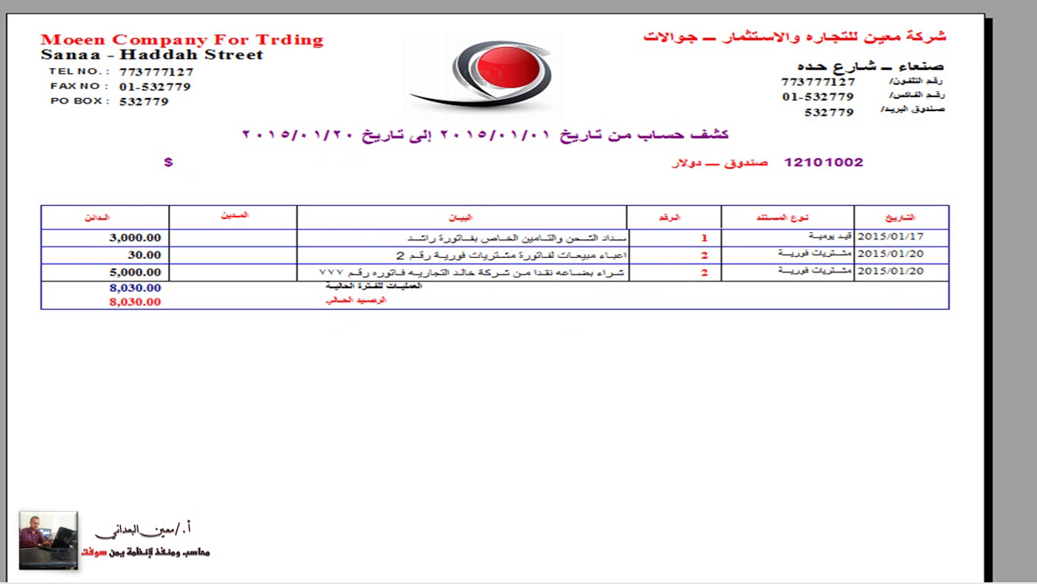
{"action": "key", "text": "Escape"}
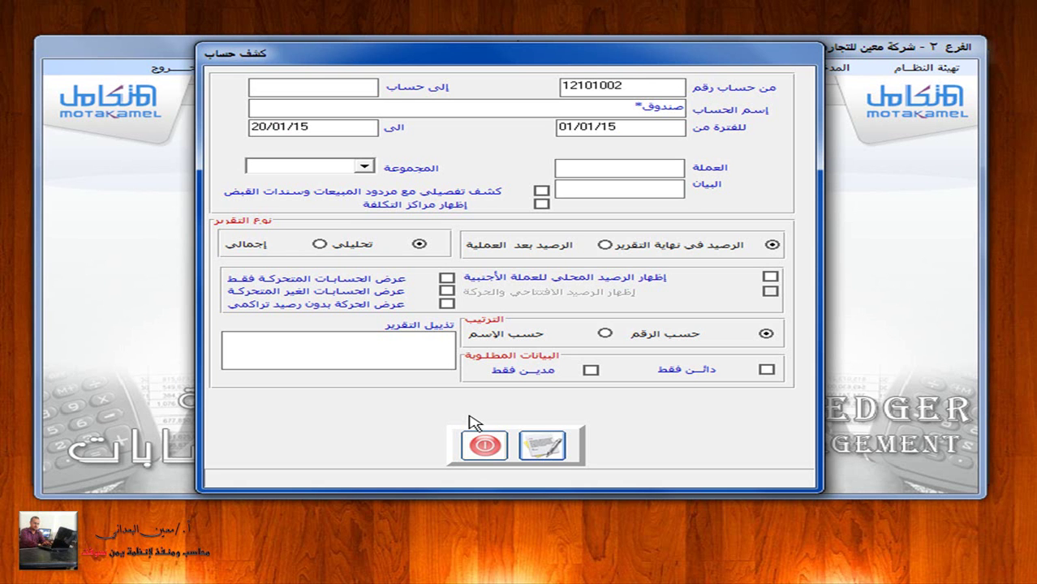
{"action": "left_click", "coordinate": [484, 446]}
Switch from General Ledger to Purchase and look up invoice 2 among the instant purchase invoices (فواتير مشتروات فورية).
{"action": "left_click", "coordinate": [183, 72]}
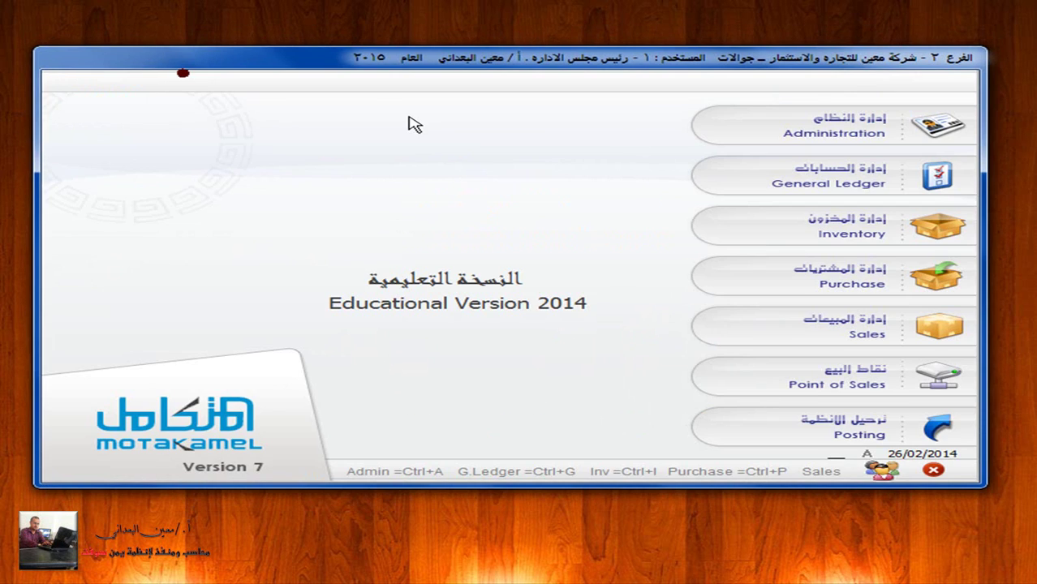
{"action": "left_click", "coordinate": [933, 278]}
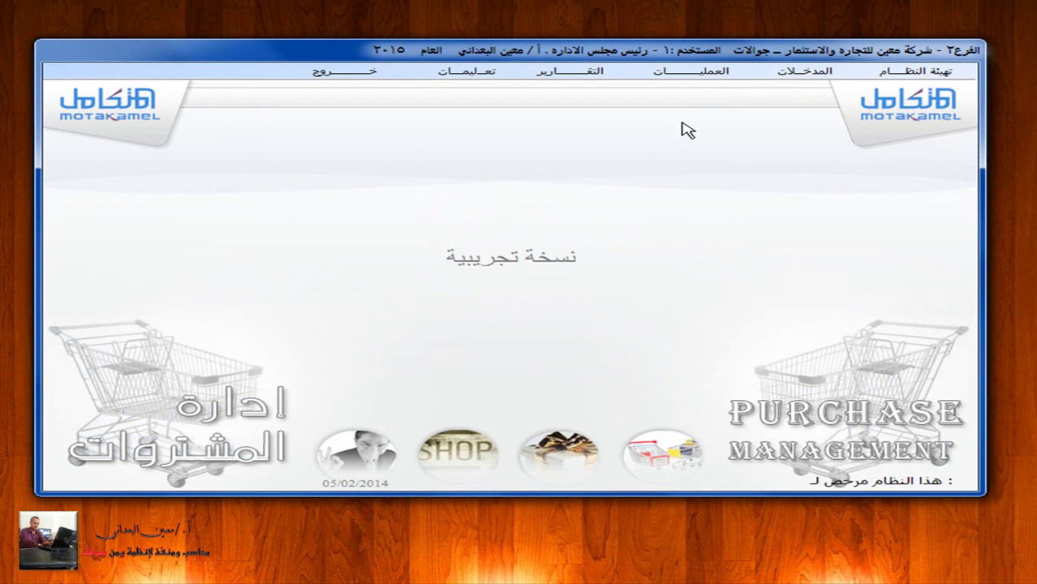
{"action": "left_click", "coordinate": [712, 73]}
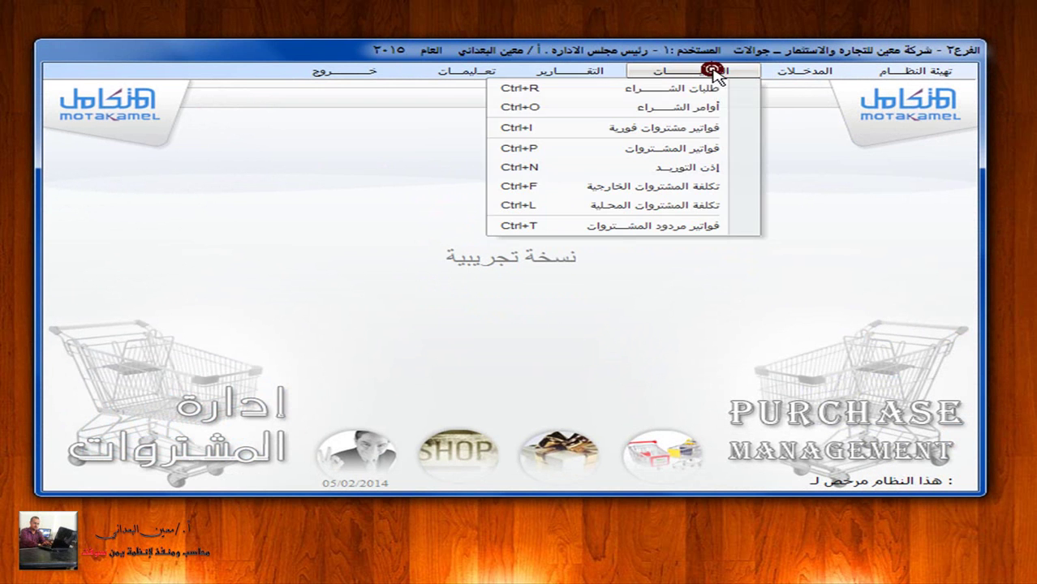
{"action": "left_click", "coordinate": [688, 130]}
{"action": "left_click", "coordinate": [466, 456]}
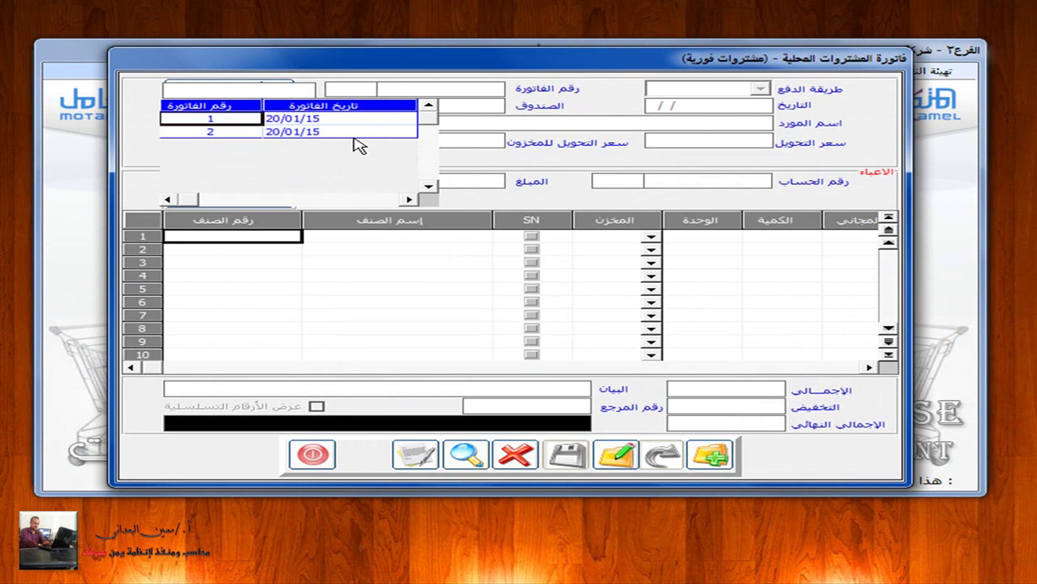
{"action": "left_click", "coordinate": [355, 132]}
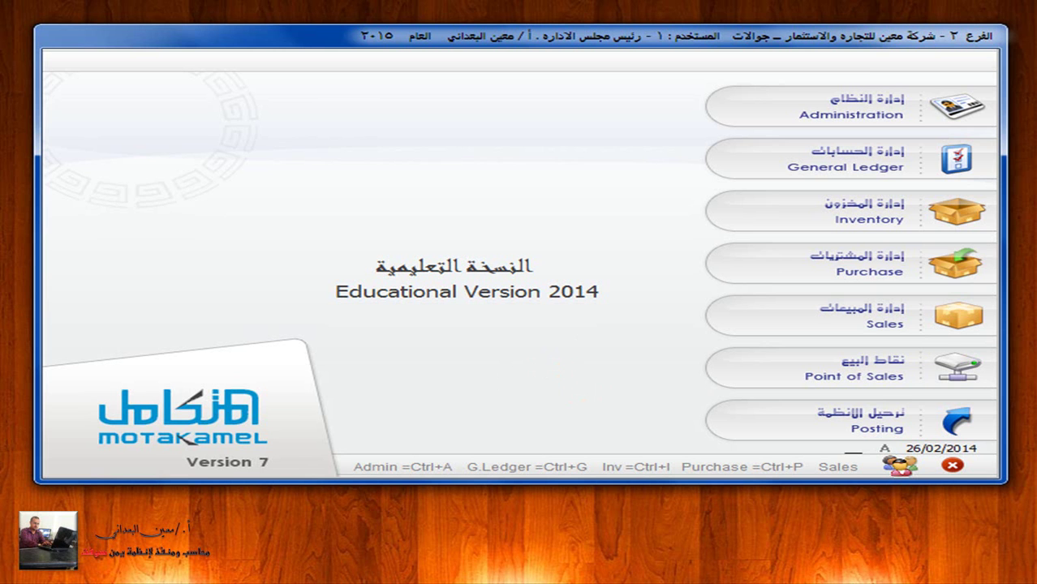
Open Purchase and start a new instant purchase invoice (فواتير مشتروات فورية) with the payment method آجل.
{"action": "left_click", "coordinate": [978, 268]}
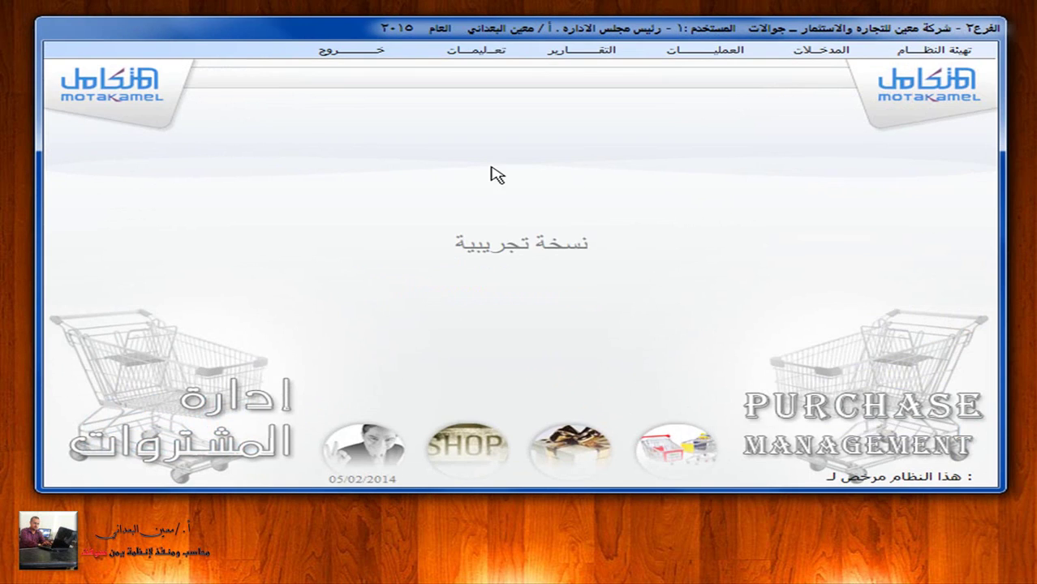
{"action": "left_click", "coordinate": [706, 55]}
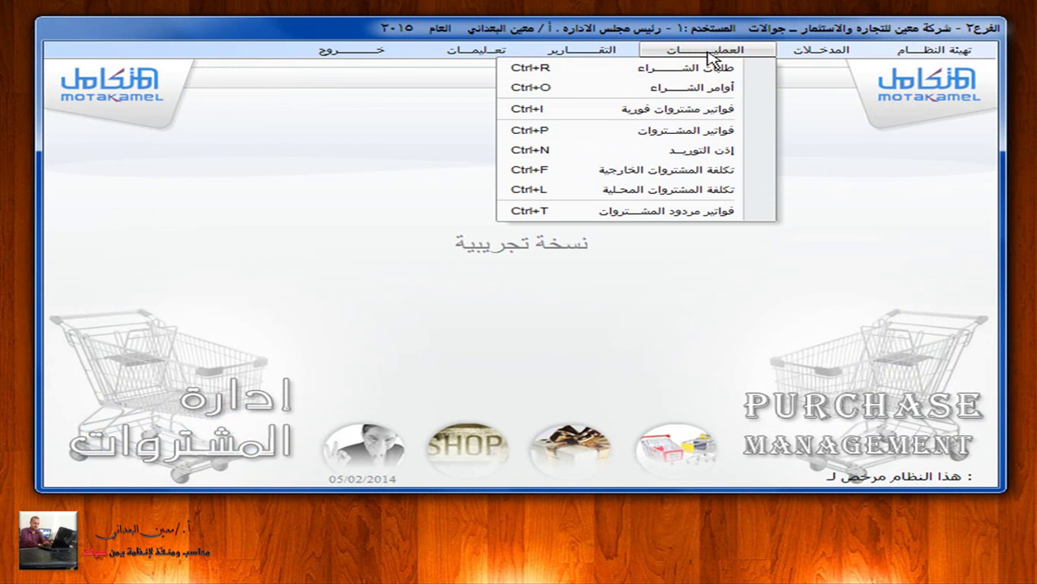
{"action": "left_click", "coordinate": [680, 109]}
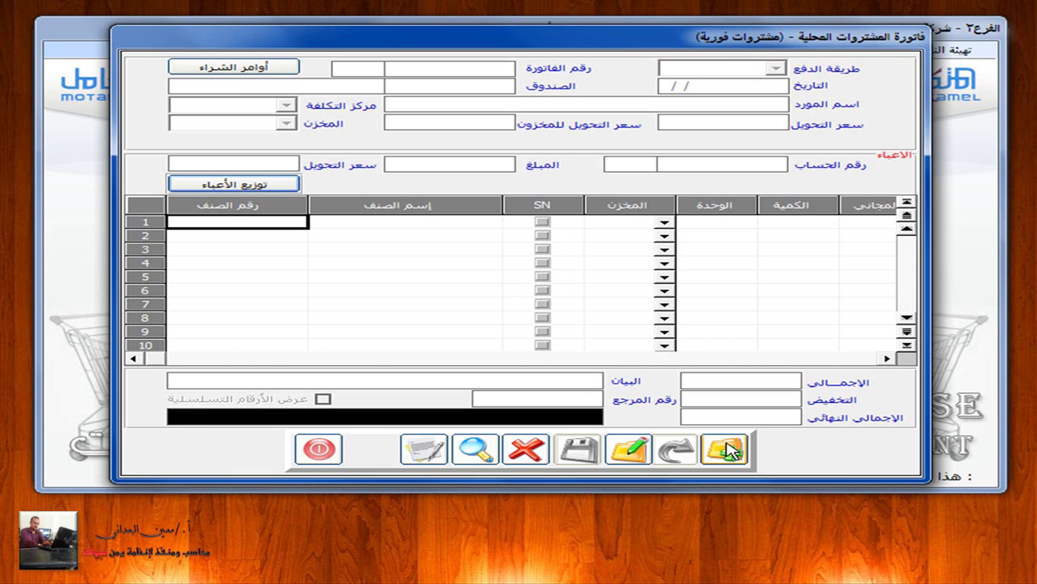
{"action": "left_click", "coordinate": [727, 450]}
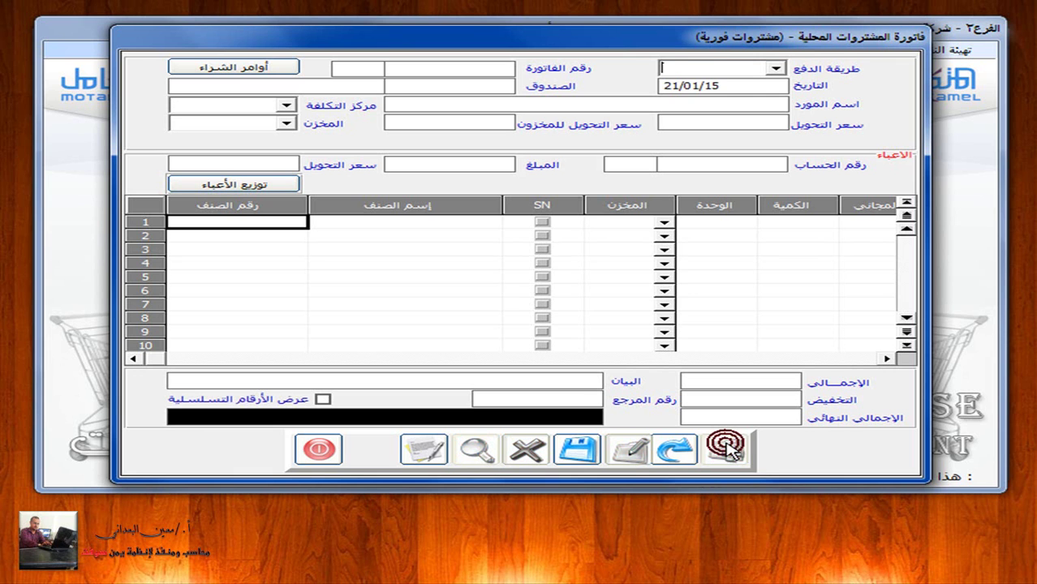
{"action": "left_click", "coordinate": [776, 68]}
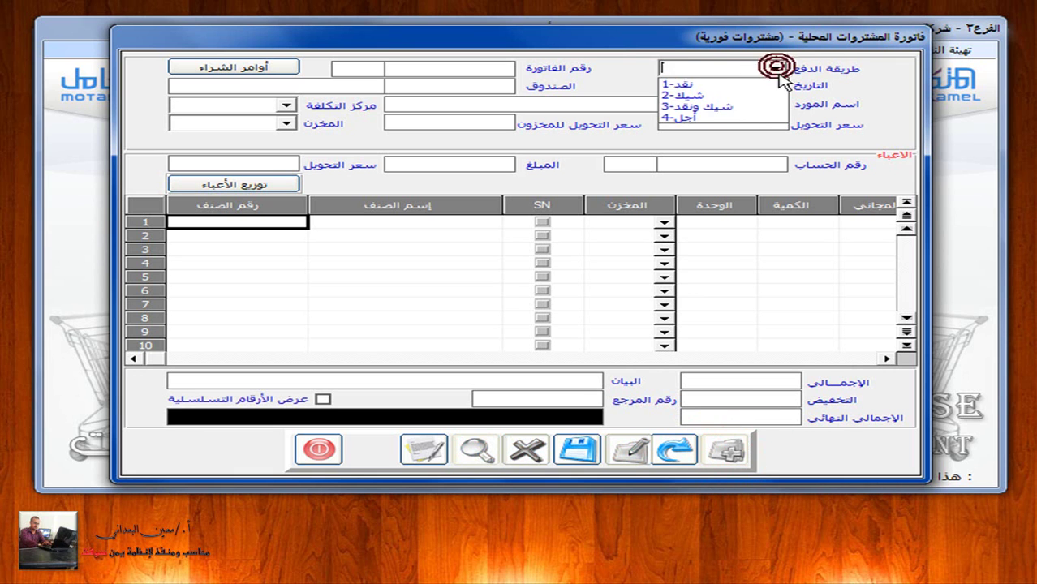
{"action": "left_click", "coordinate": [764, 121]}
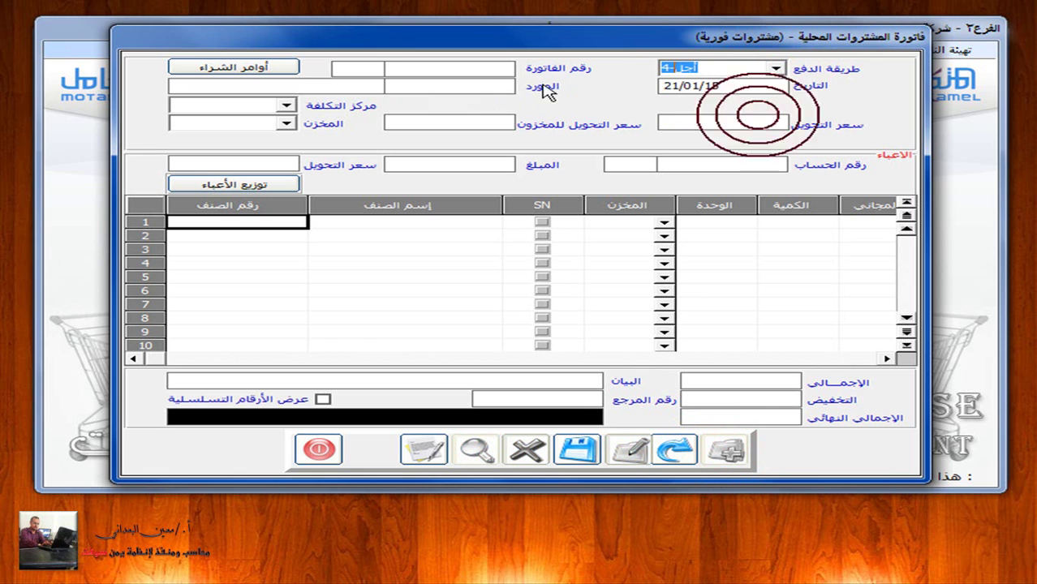
Choose the dollar supplier شركة معين للتجارة والاستثمار and the main warehouse (المخزن الرئيسي) for the invoice.
{"action": "left_click", "coordinate": [485, 86]}
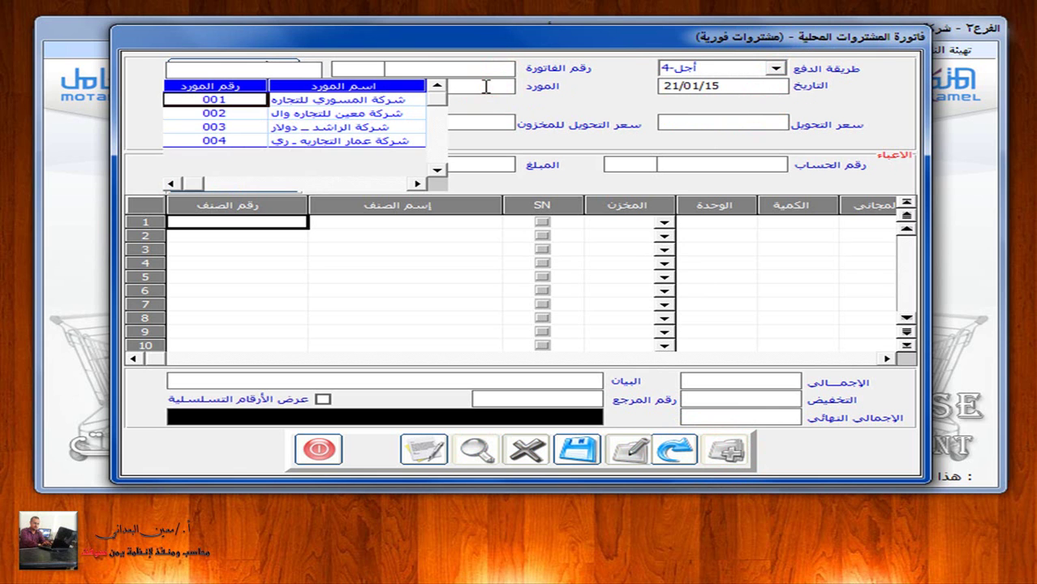
{"action": "double_click", "coordinate": [308, 114]}
{"action": "left_click", "coordinate": [284, 125]}
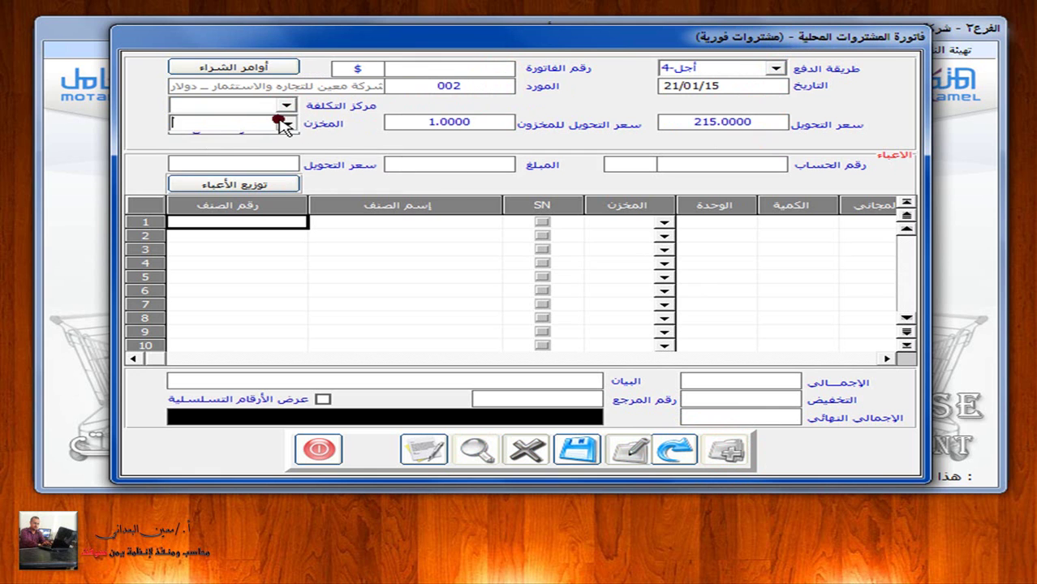
{"action": "left_click", "coordinate": [261, 139]}
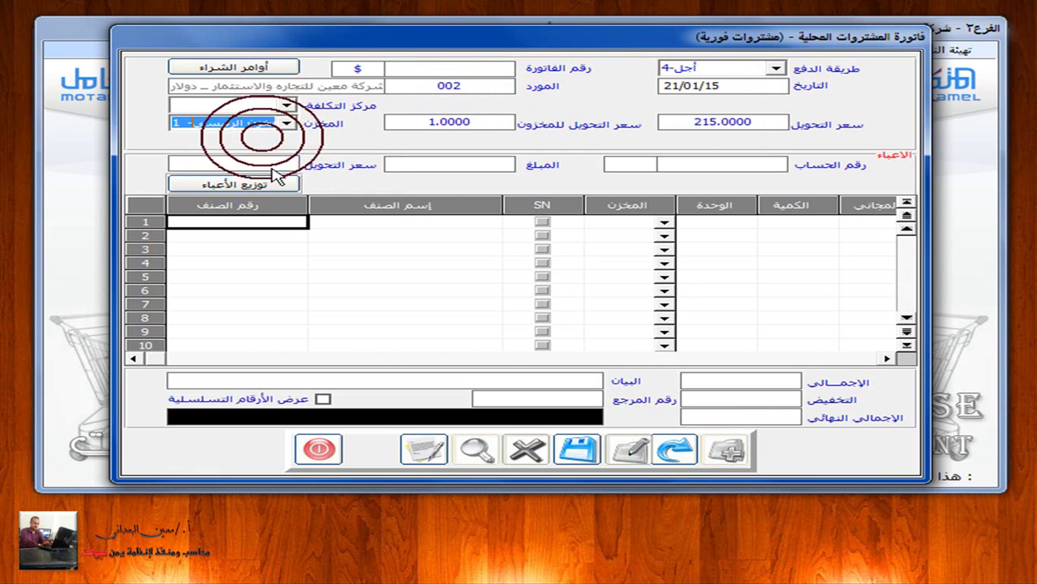
Insert item 001-001 (تلفون سامسونج اس 5) from the item list in the first invoice row.
{"action": "left_click", "coordinate": [276, 225]}
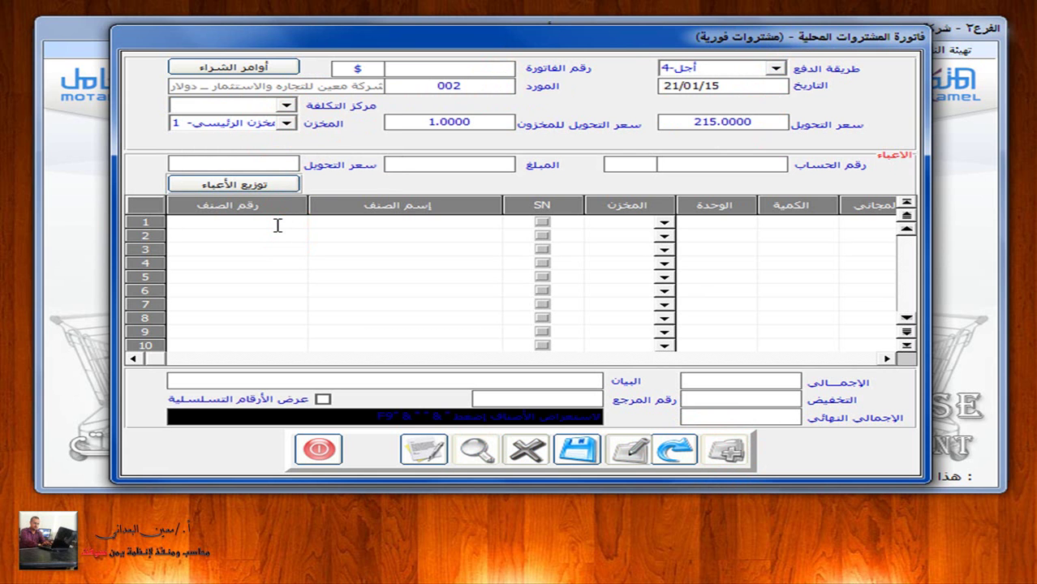
{"action": "key", "text": "F9"}
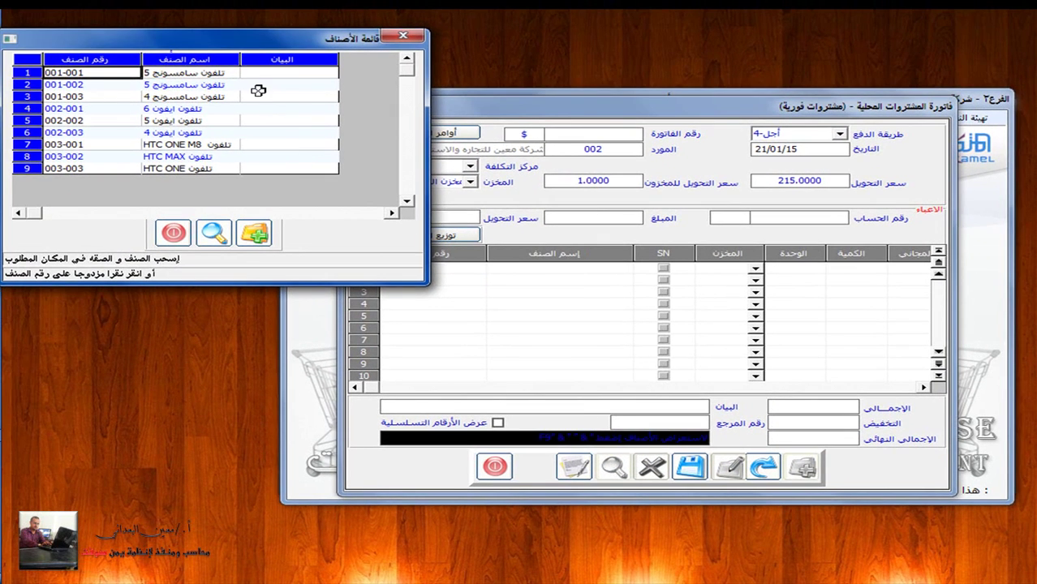
{"action": "left_click_drag", "start_coordinate": [241, 59], "coordinate": [282, 64]}
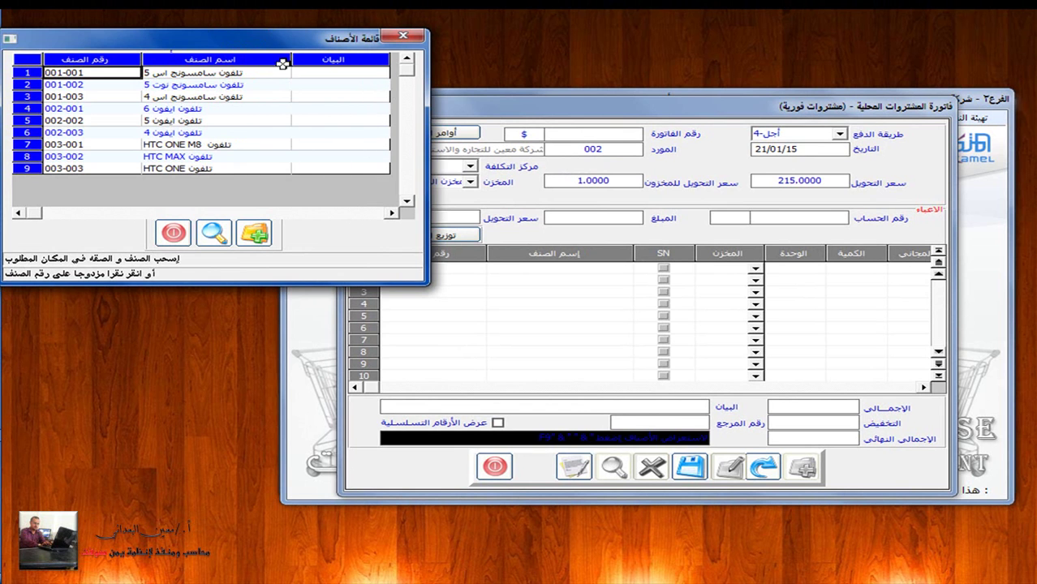
{"action": "double_click", "coordinate": [230, 72]}
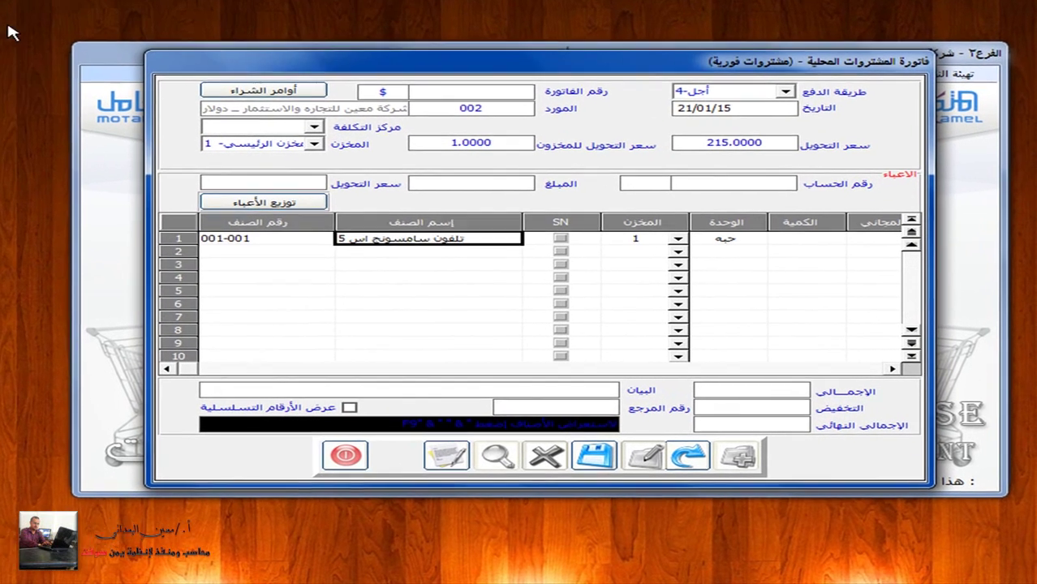
{"action": "key", "text": "Return"}
{"action": "key", "text": "Return"}
{"action": "key", "text": "Return"}
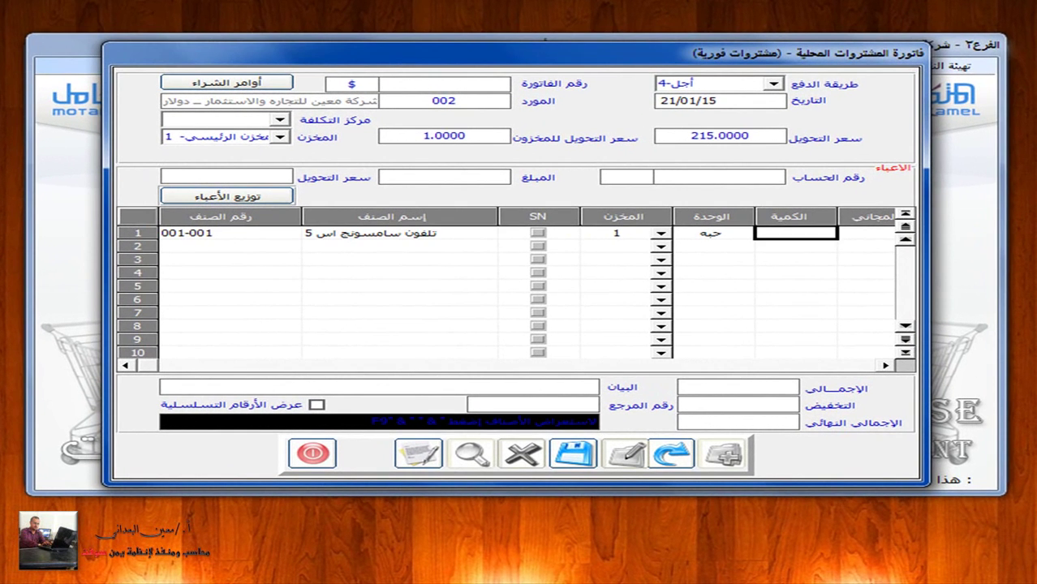
Enter quantity 50, free quantity 1 and cost 350 for the تلفون سامسونج اس 5 row and complete the row.
{"action": "type", "text": "5"}
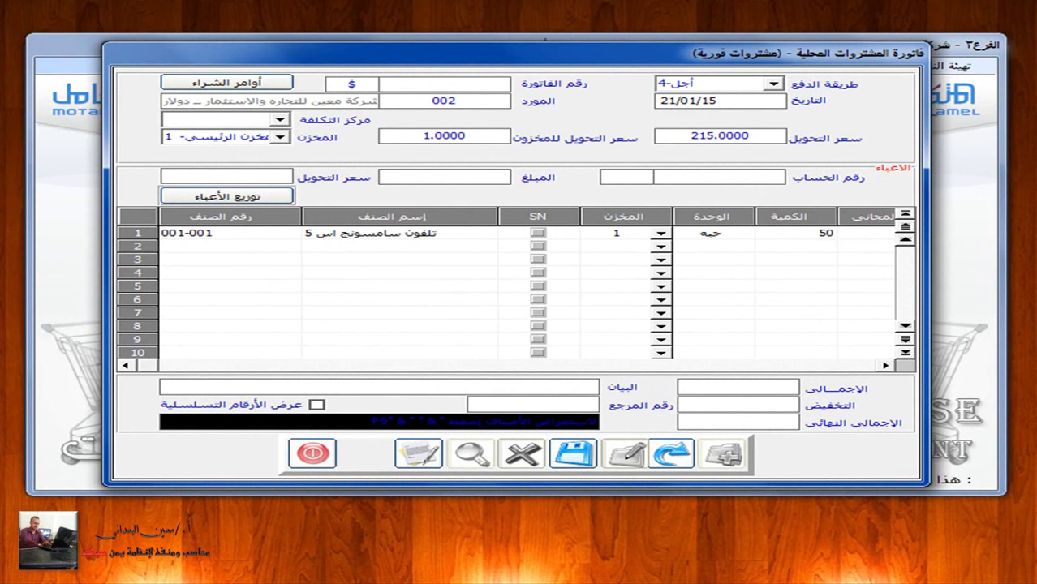
{"action": "type", "text": "0"}
{"action": "key", "text": "Return"}
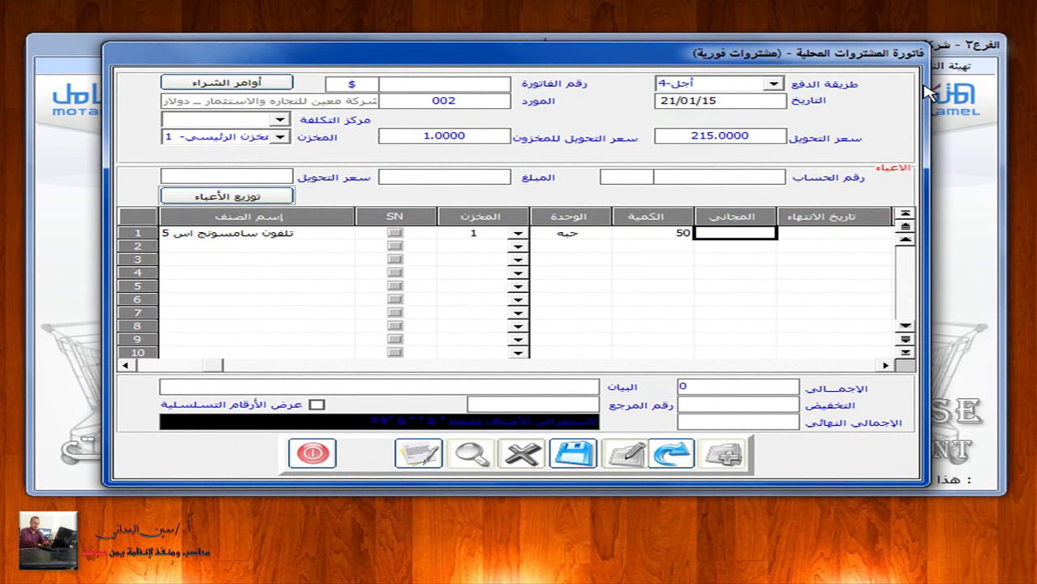
{"action": "type", "text": "1"}
{"action": "key", "text": "Return"}
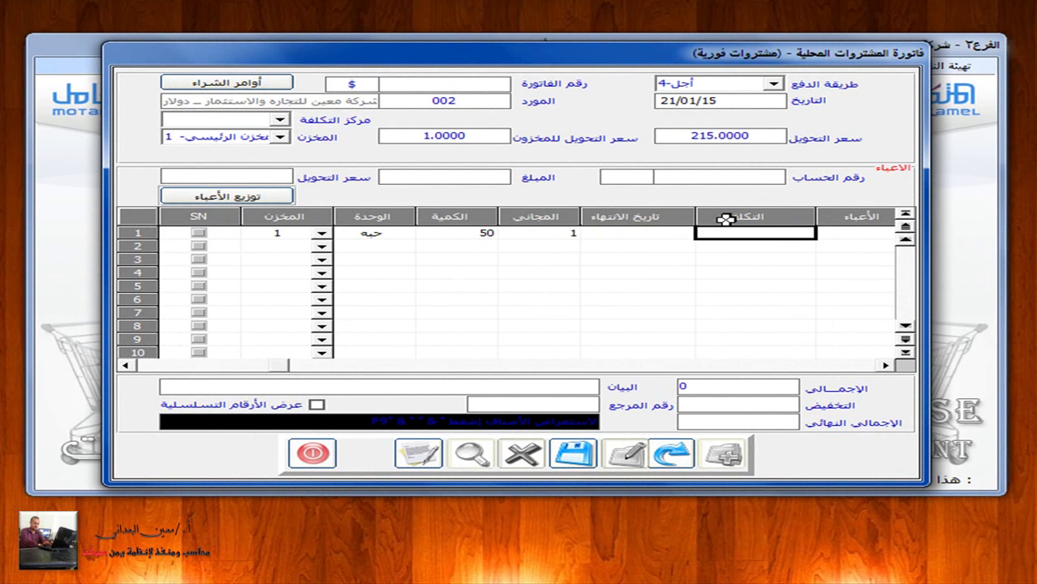
{"action": "type", "text": "350.0000"}
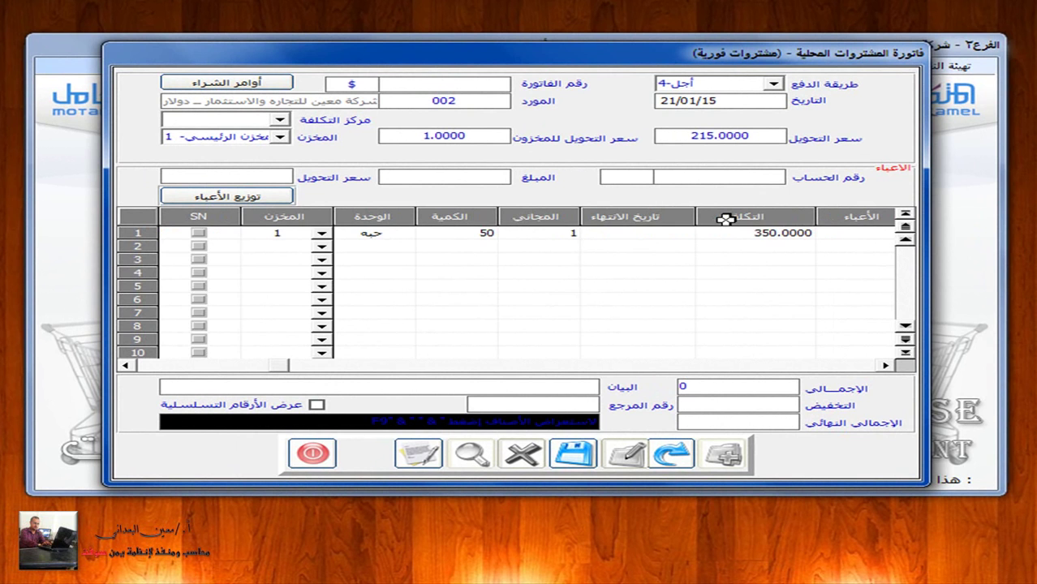
{"action": "key", "text": "Return"}
{"action": "key", "text": "Return"}
{"action": "key", "text": "Return"}
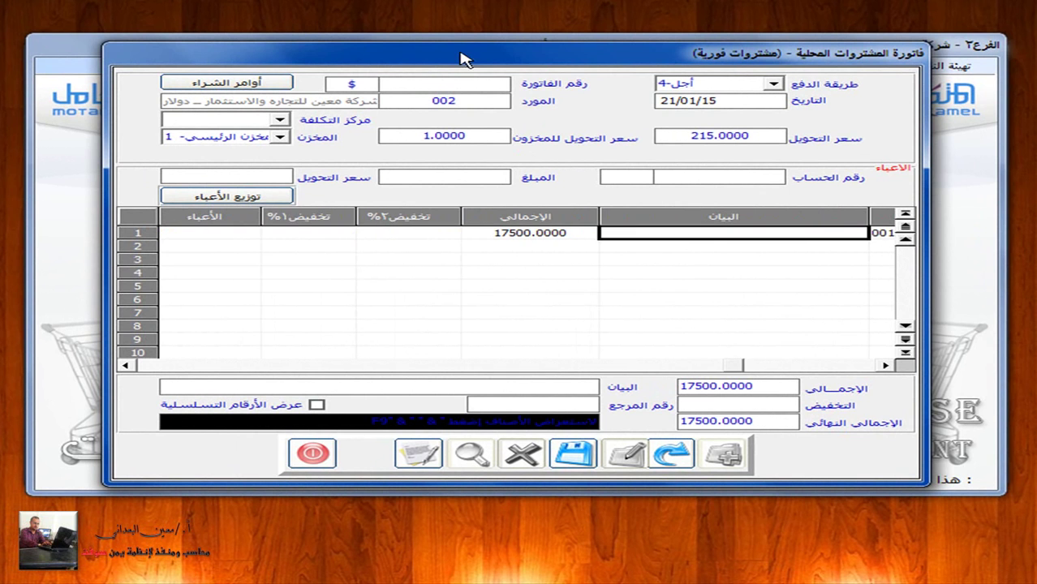
{"action": "key", "text": "Return"}
{"action": "key", "text": "Return"}
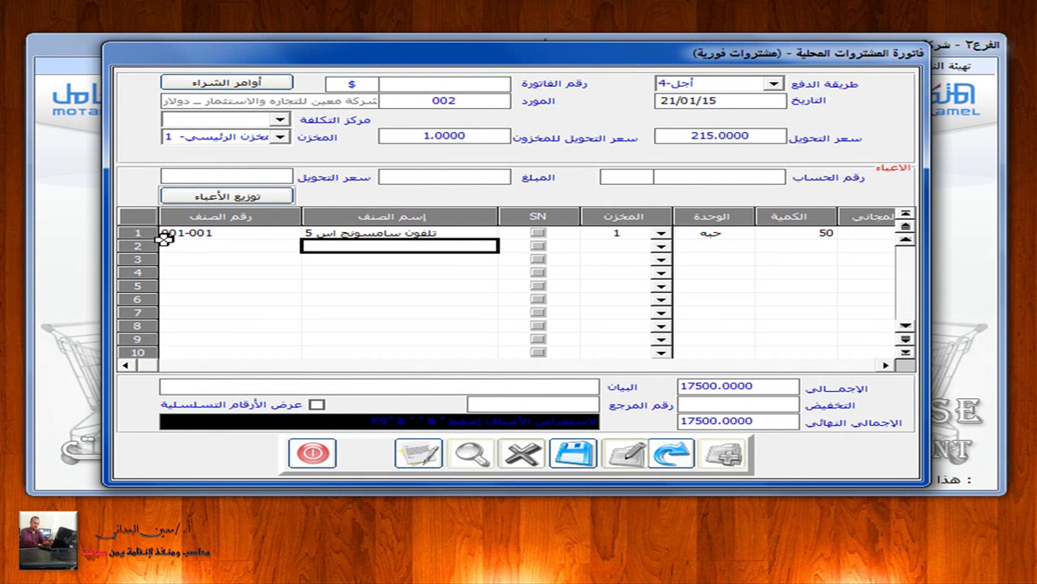
Search items by name with *ايفون and insert item 002-001 (تلفون ايفون 6) in the second row.
{"action": "type", "text": "*"}
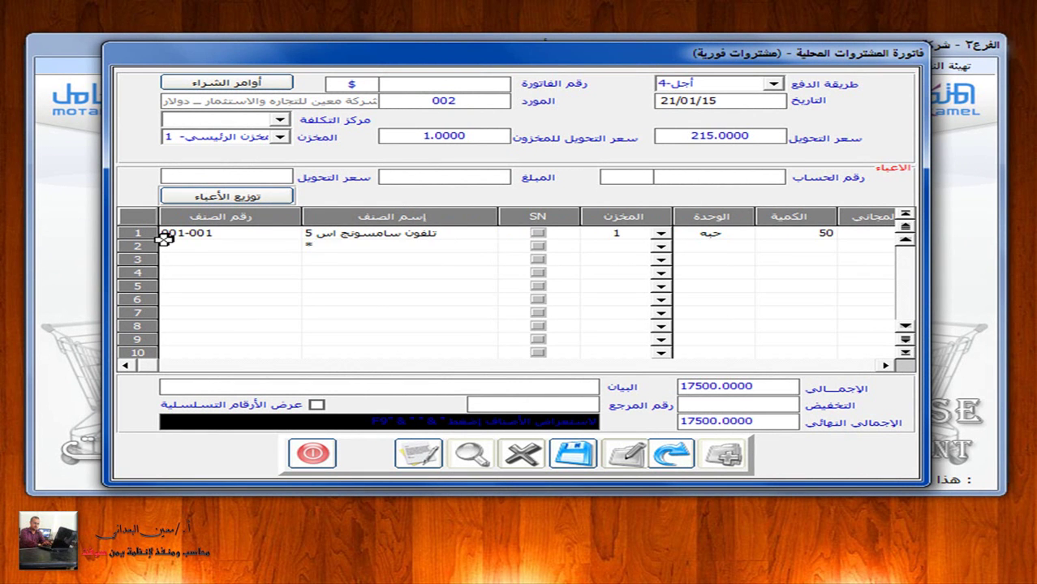
{"action": "type", "text": "ايفون"}
{"action": "key", "text": "Return"}
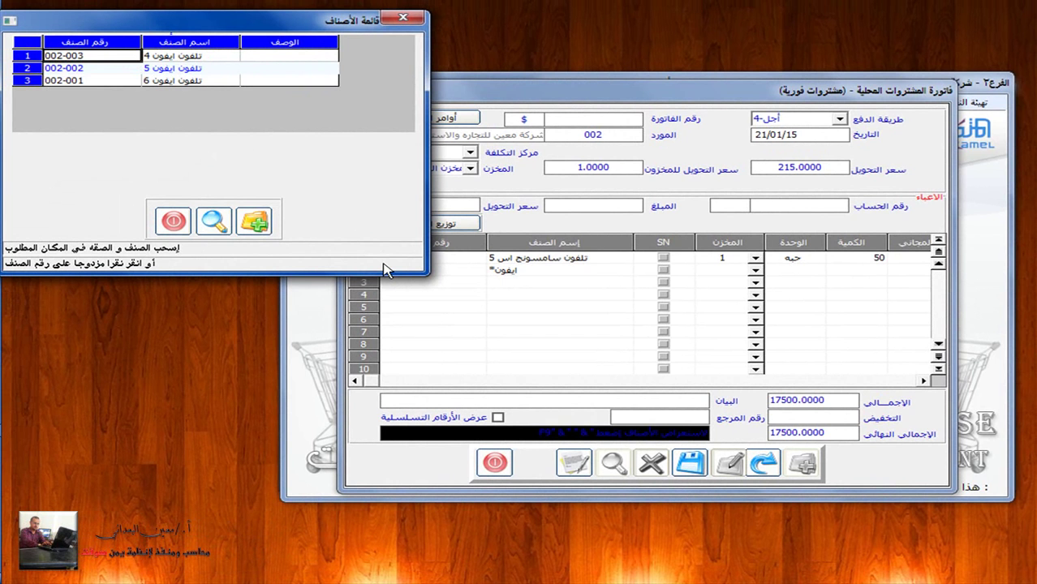
{"action": "key", "text": "Down"}
{"action": "key", "text": "Down"}
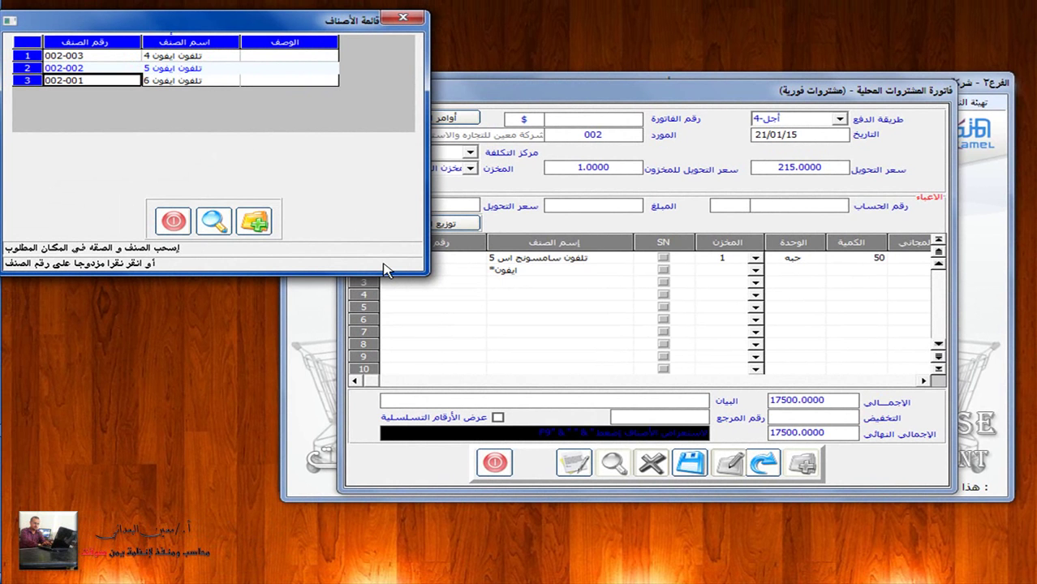
{"action": "key", "text": "Return"}
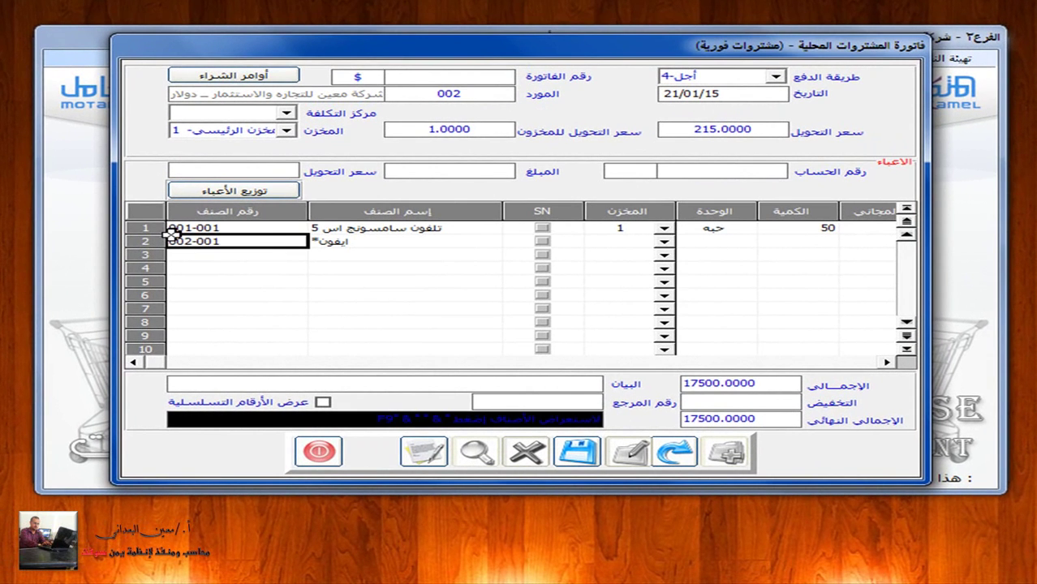
{"action": "key", "text": "Return"}
{"action": "key", "text": "Return"}
{"action": "key", "text": "Return"}
{"action": "key", "text": "Return"}
{"action": "key", "text": "Return"}
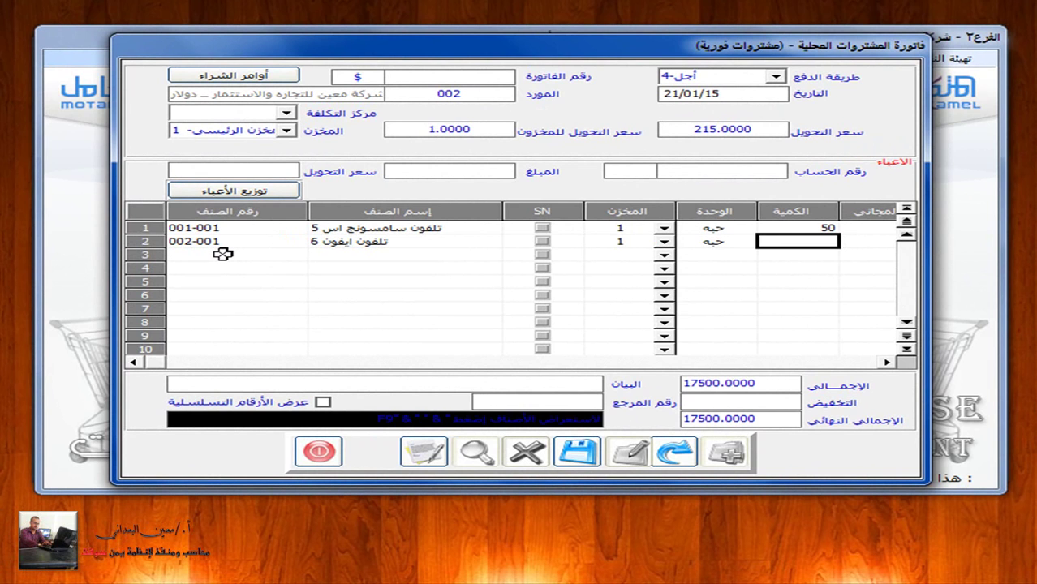
Enter quantity 10 and cost 400 for the تلفون ايفون 6 row and complete the row.
{"action": "type", "text": "1"}
{"action": "key", "text": "Return"}
{"action": "key", "text": "Return"}
{"action": "key", "text": "Return"}
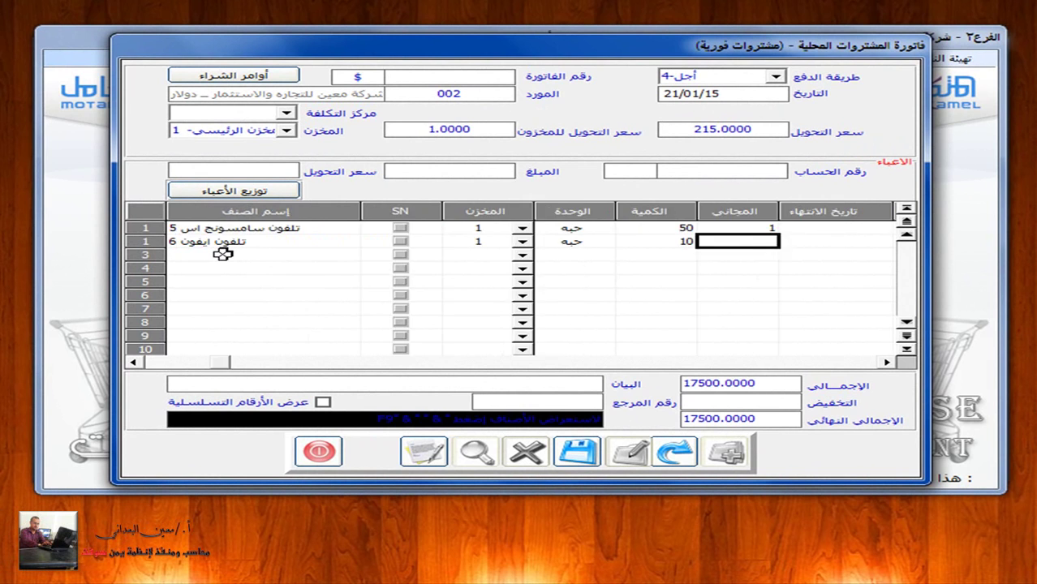
{"action": "type", "text": "40000"}
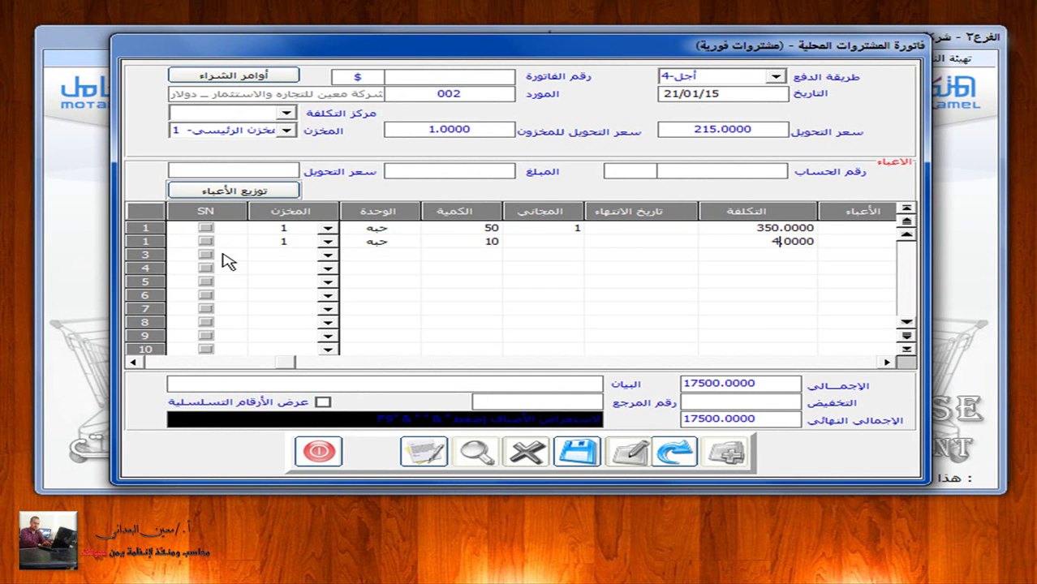
{"action": "key", "text": "Return"}
{"action": "key", "text": "Return"}
{"action": "key", "text": "Return"}
{"action": "key", "text": "Return"}
{"action": "key", "text": "Return"}
{"action": "key", "text": "Return"}
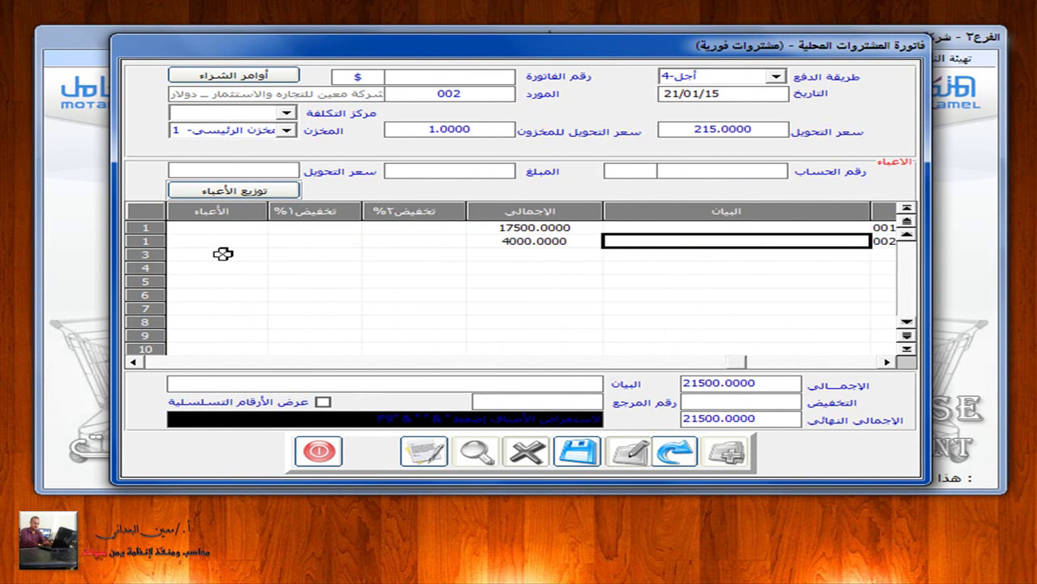
{"action": "key", "text": "Return"}
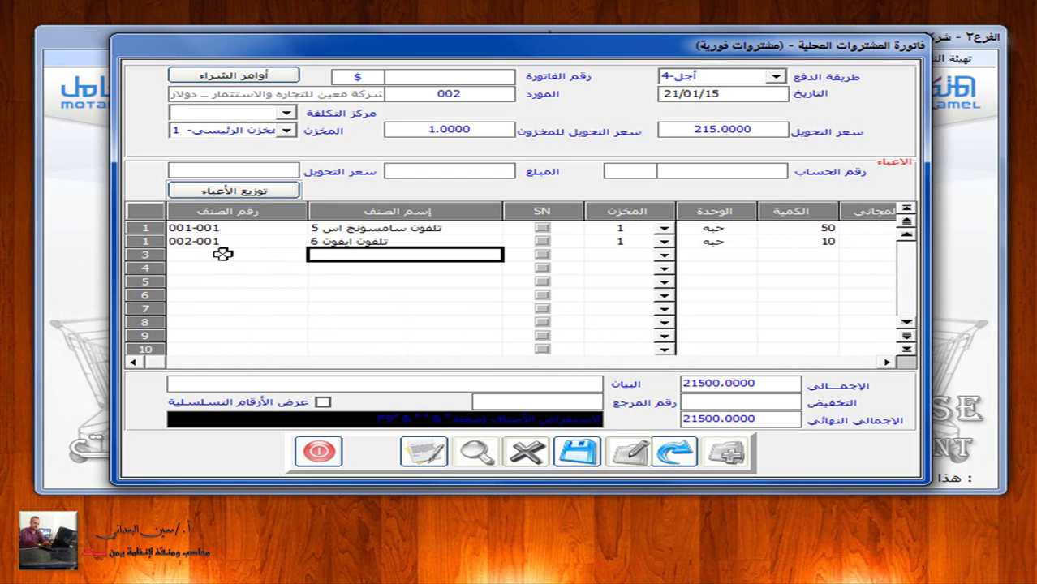
Insert item 001-002 (تلفون سامسونج نوت 5) in the third row by its item number.
{"action": "left_click", "coordinate": [223, 254]}
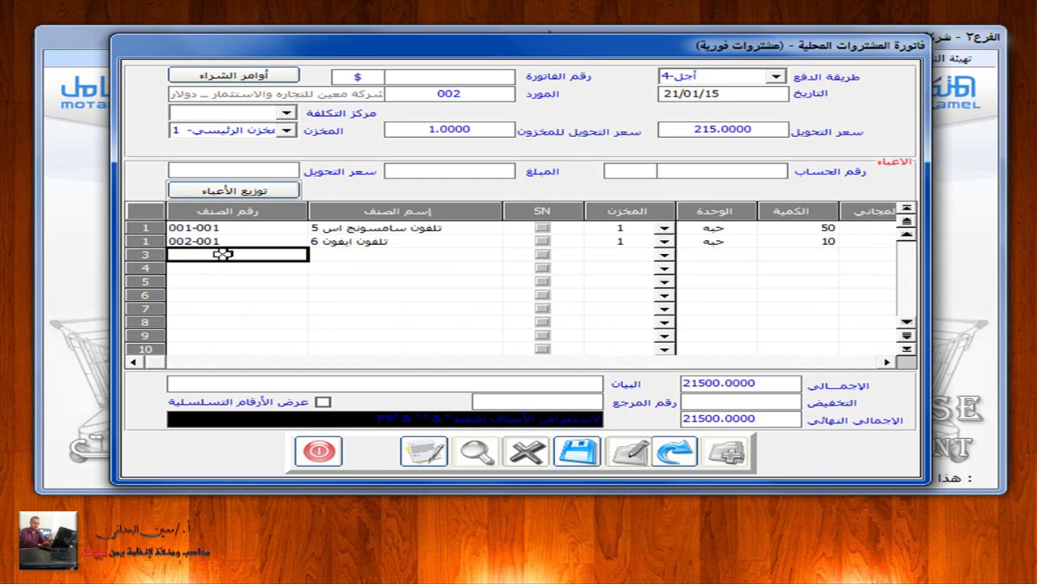
{"action": "type", "text": "001-00"}
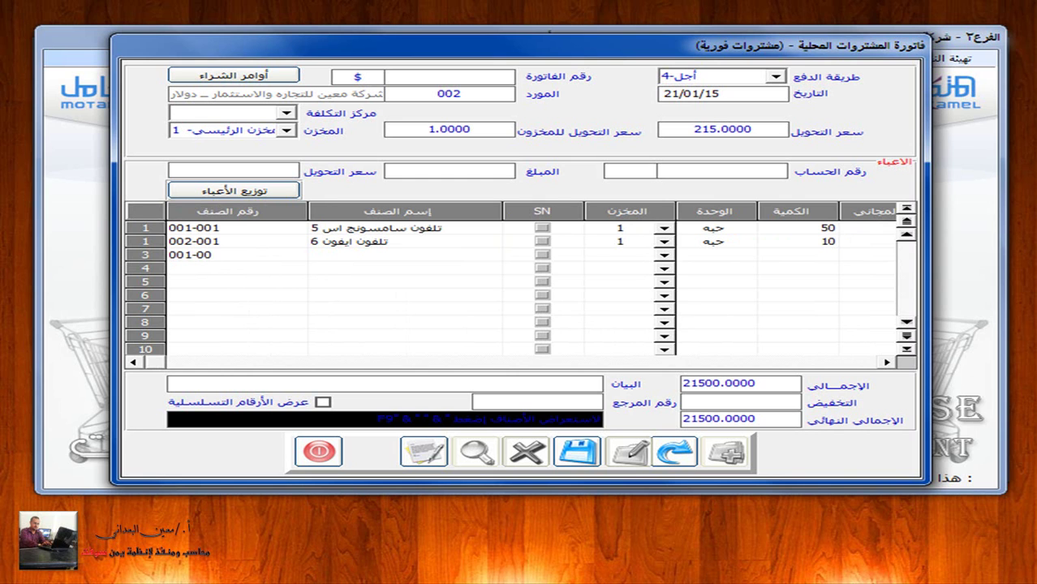
{"action": "type", "text": "2"}
{"action": "key", "text": "Return"}
{"action": "key", "text": "Return"}
{"action": "key", "text": "Return"}
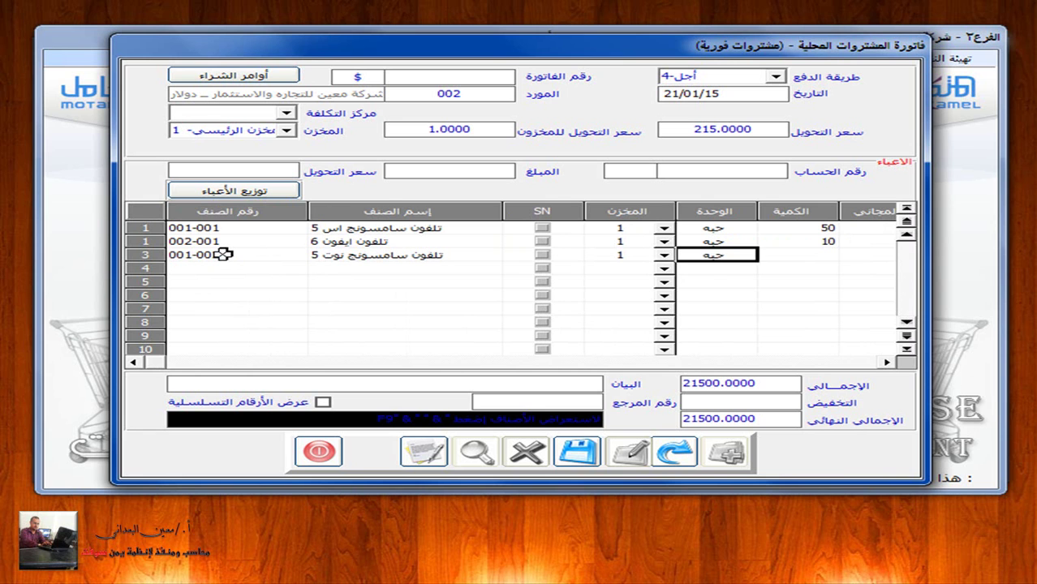
{"action": "key", "text": "Return"}
Enter quantity 2 and cost 450 for the تلفون سامسونج نوت 5 row.
{"action": "type", "text": "2"}
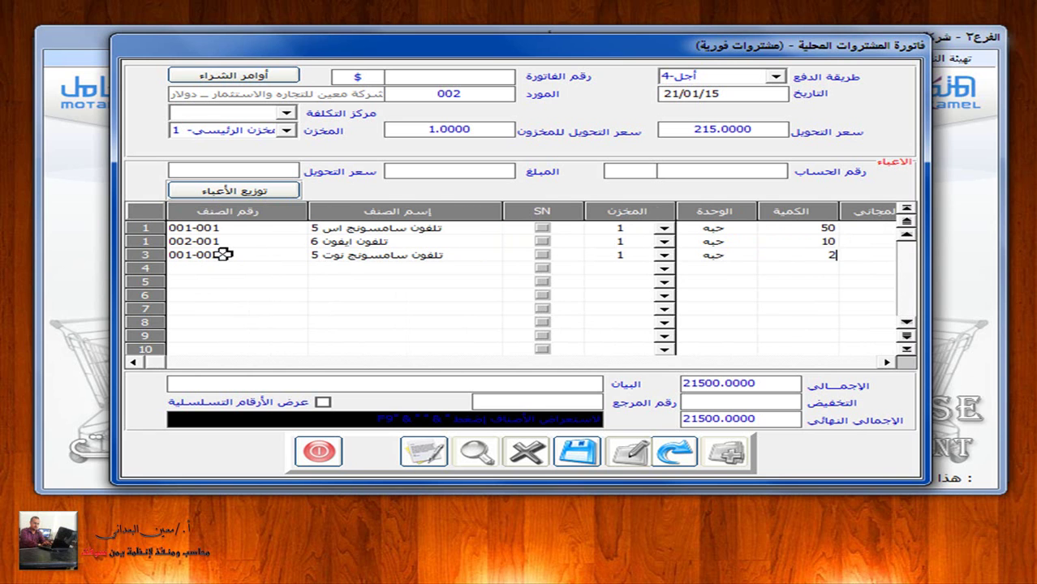
{"action": "key", "text": "Return"}
{"action": "key", "text": "Return"}
{"action": "key", "text": "Return"}
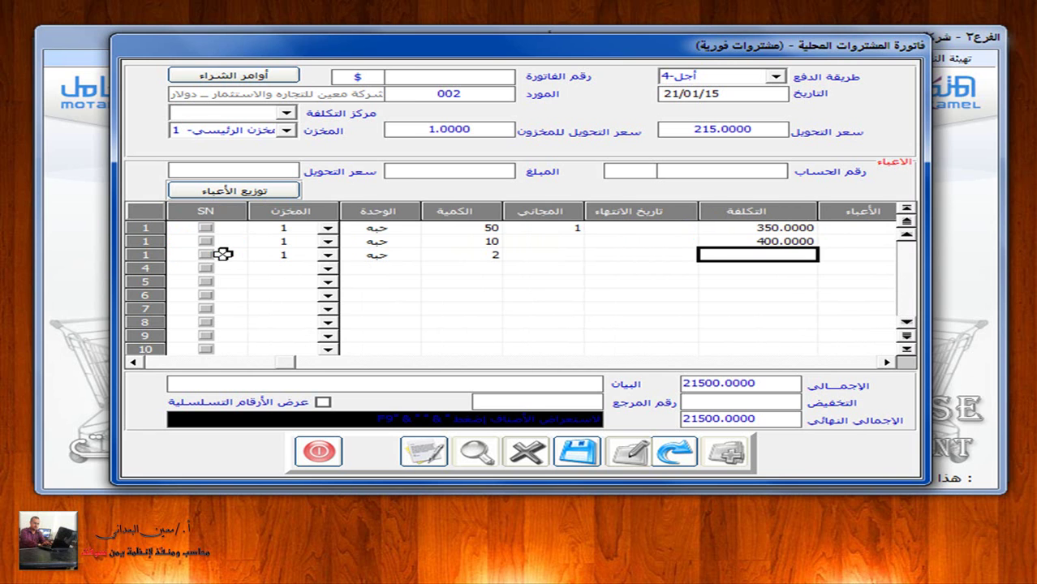
{"action": "type", "text": "450"}
{"action": "key", "text": "Return"}
{"action": "key", "text": "Return"}
{"action": "key", "text": "Return"}
{"action": "key", "text": "Return"}
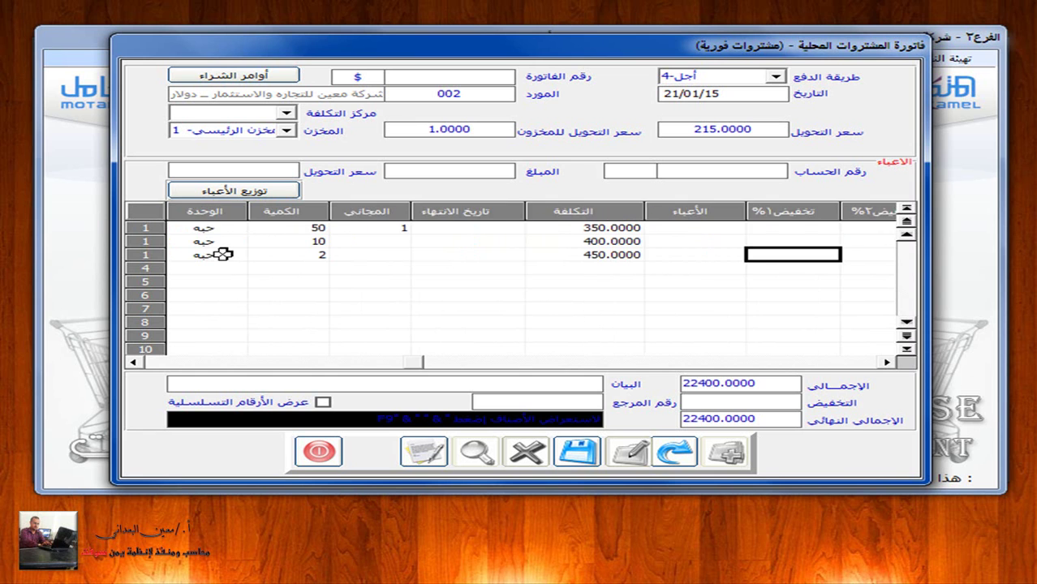
Complete the third item row and set the invoice discount to 100.
{"action": "key", "text": "Return"}
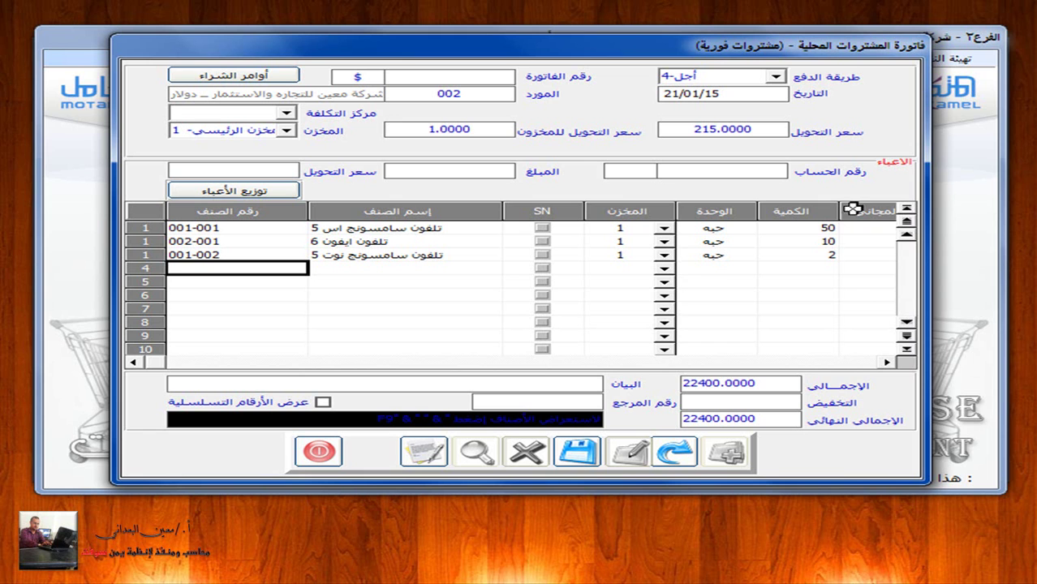
{"action": "left_click", "coordinate": [887, 362]}
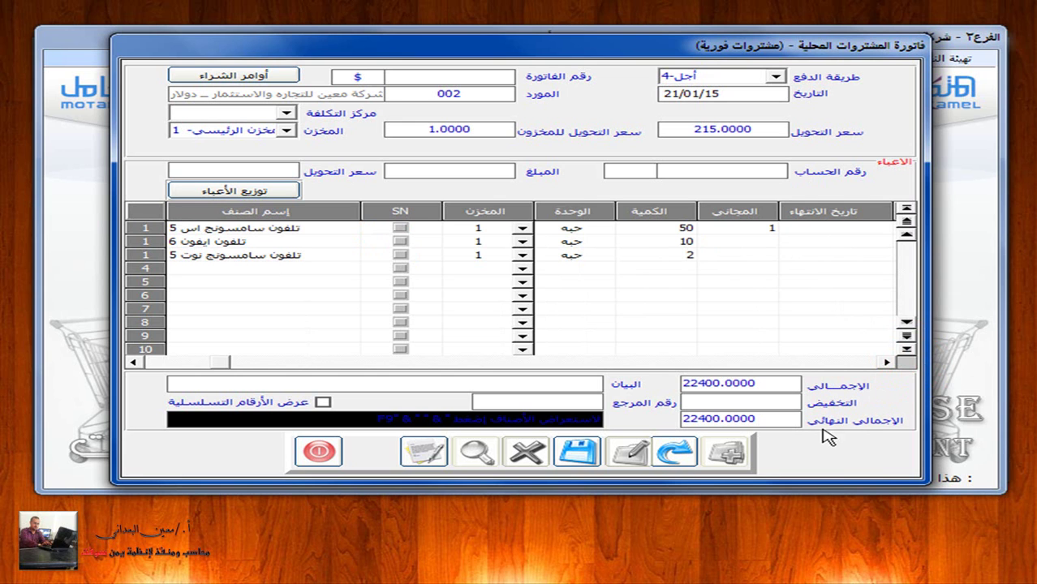
{"action": "left_click", "coordinate": [776, 410]}
{"action": "type", "text": "100"}
Enter the invoice description لكم قيمة بضاعه تلفونات منتوعه فاتوره رقم ٨٧٧٨٨.
{"action": "left_click", "coordinate": [572, 384]}
{"action": "type", "text": "لكم قيمة بضاع"}
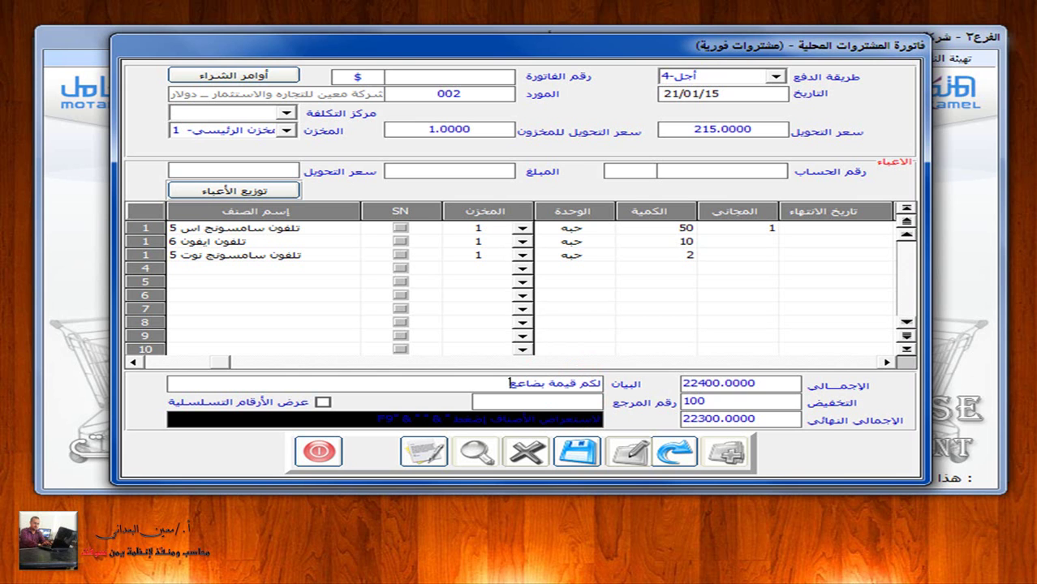
{"action": "type", "text": "ه تلفونات متنوعه"}
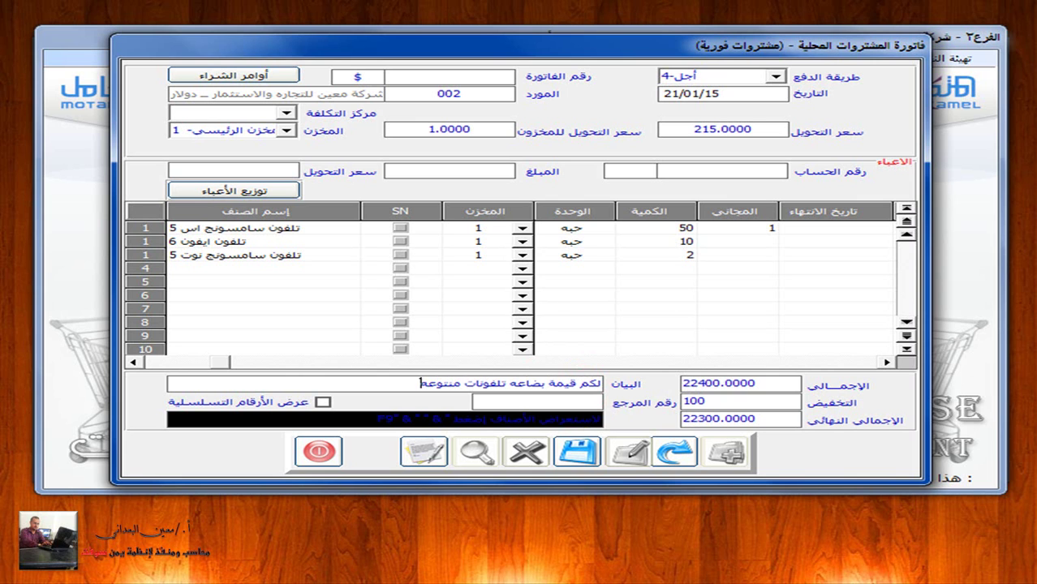
{"action": "type", "text": " فاتوره رقم ٨٧٧٨٨"}
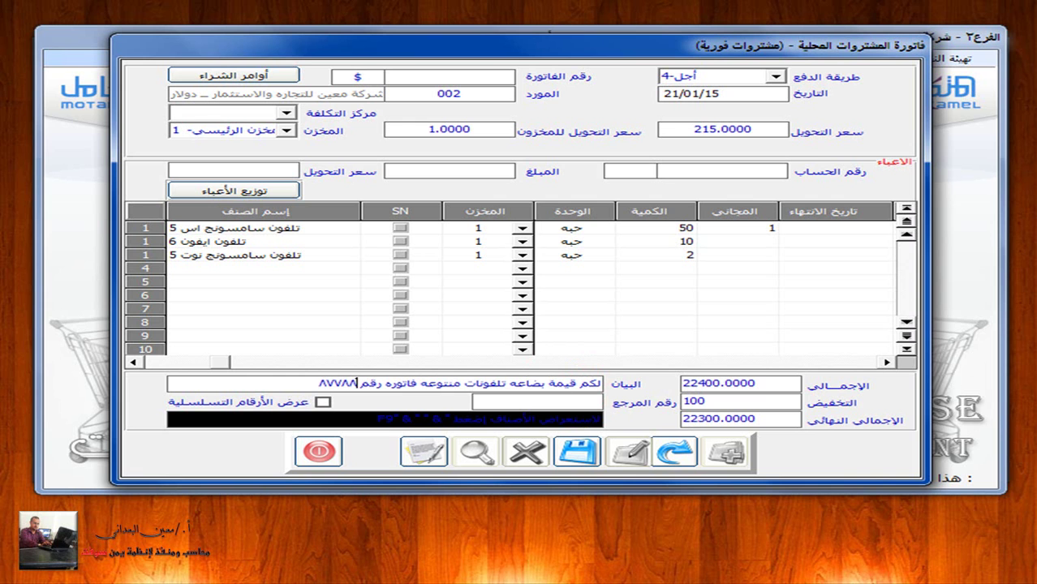
Save the credit invoice in dollars as invoice number 3, close it and leave the purchase module.
{"action": "left_click", "coordinate": [575, 444]}
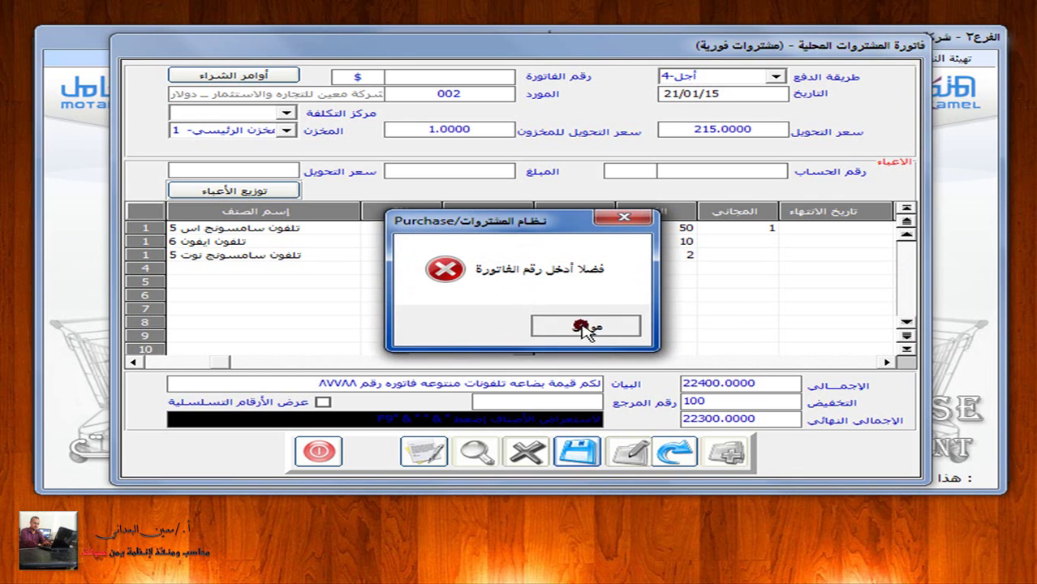
{"action": "left_click", "coordinate": [586, 329]}
{"action": "left_click", "coordinate": [577, 450]}
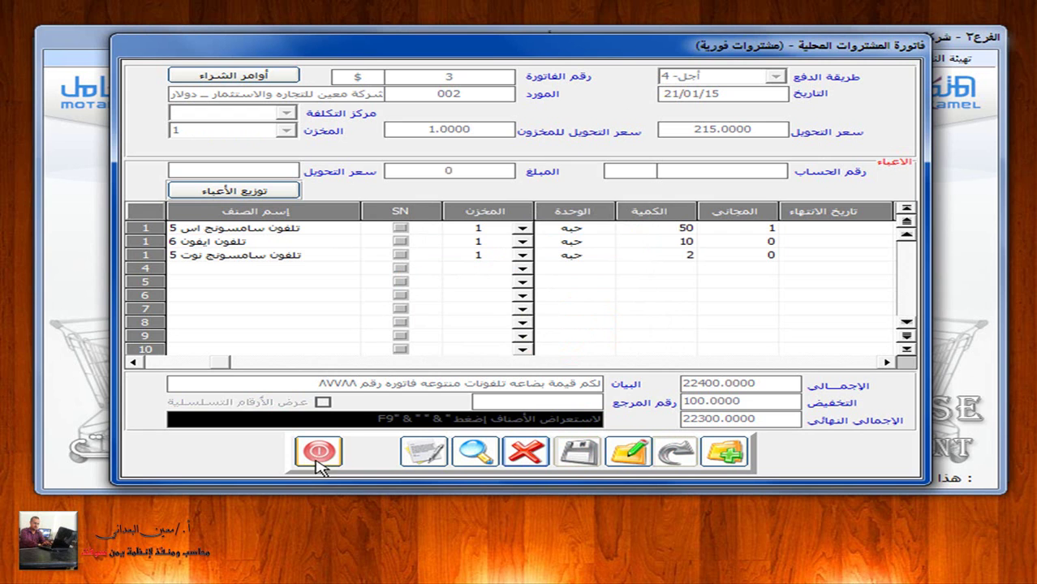
{"action": "left_click", "coordinate": [339, 451]}
{"action": "left_click", "coordinate": [358, 58]}
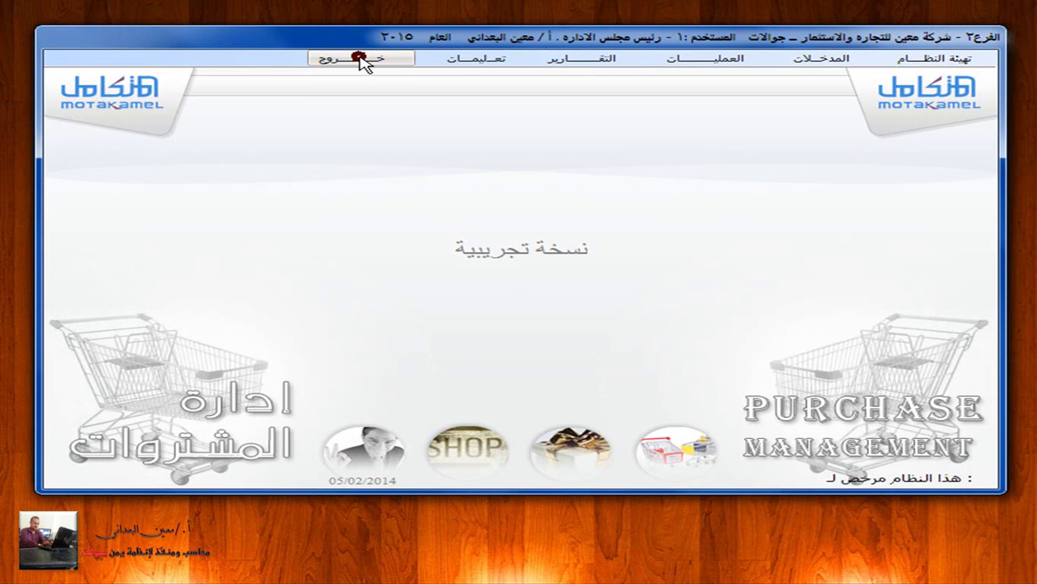
Post instant purchase invoice 3 in the general ledger by invoice, and leave the ledger module.
{"action": "left_click", "coordinate": [956, 165]}
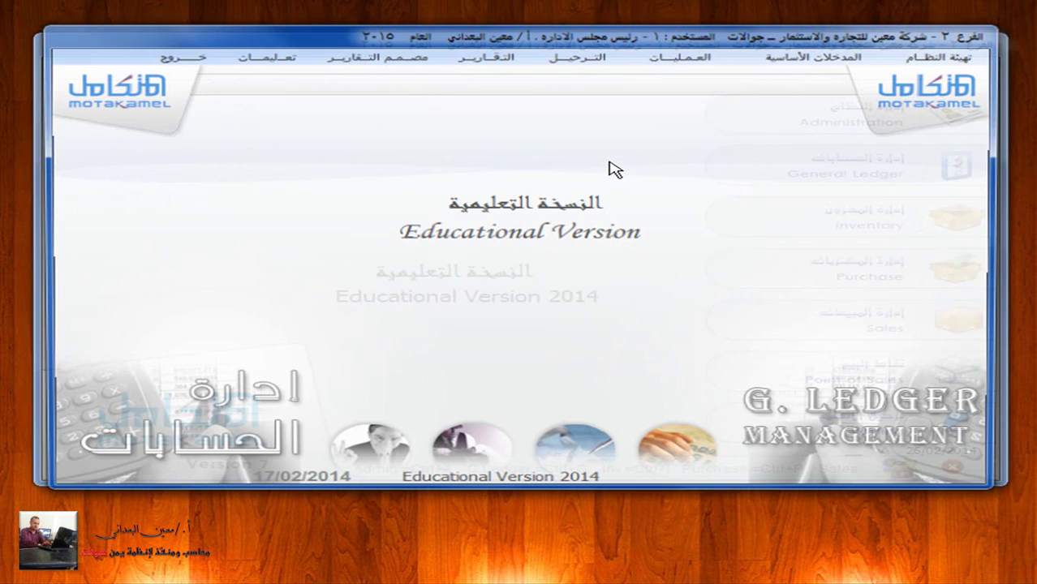
{"action": "left_click", "coordinate": [572, 54]}
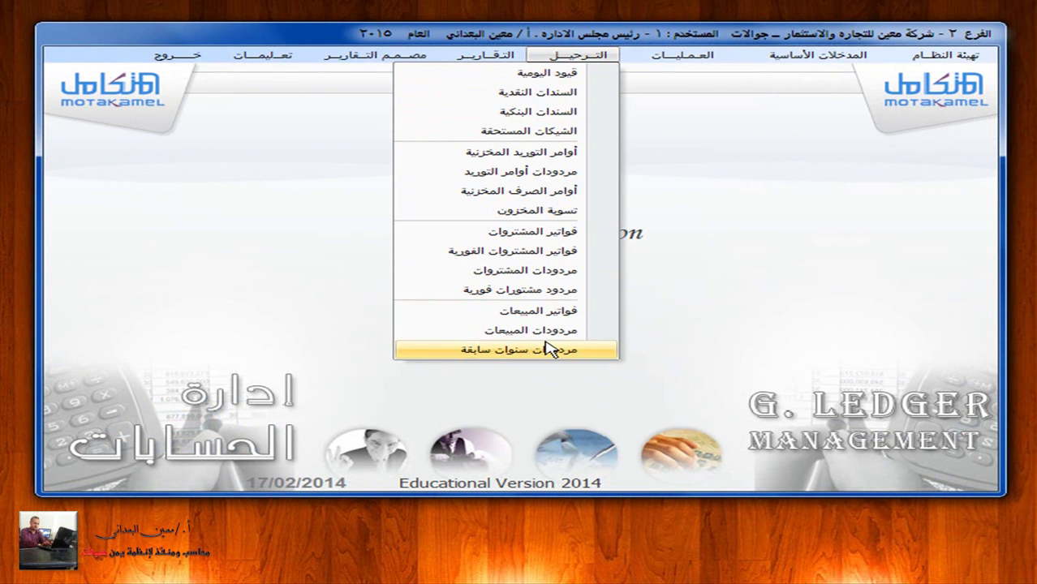
{"action": "left_click", "coordinate": [525, 252]}
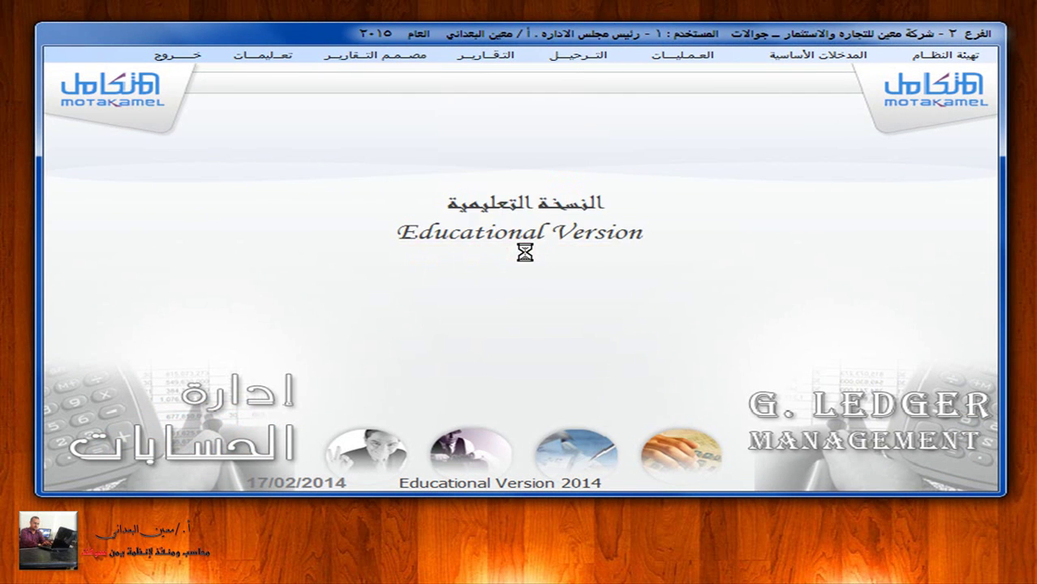
{"action": "left_click", "coordinate": [497, 159]}
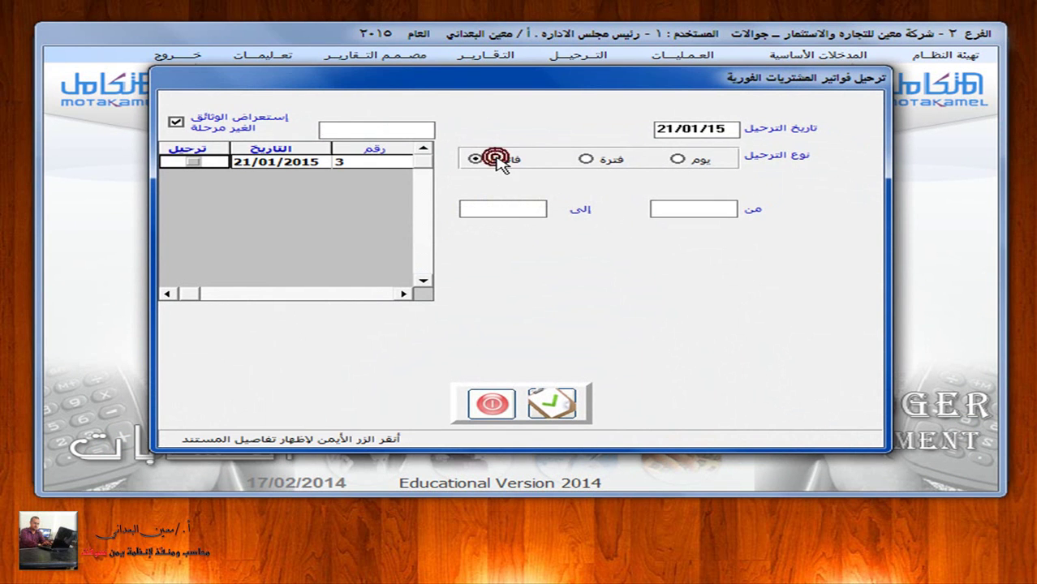
{"action": "left_click", "coordinate": [190, 163]}
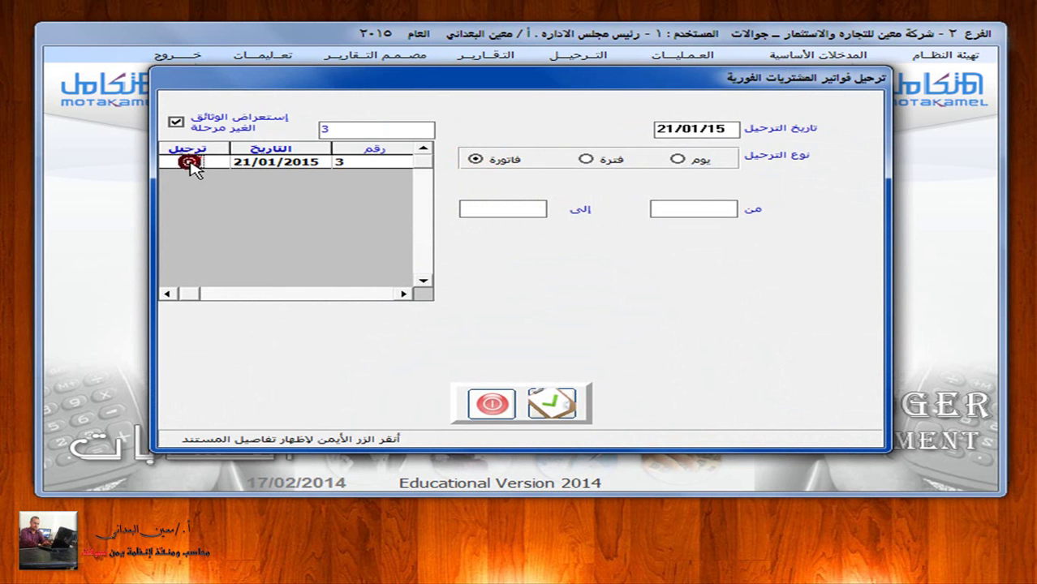
{"action": "left_click", "coordinate": [550, 405]}
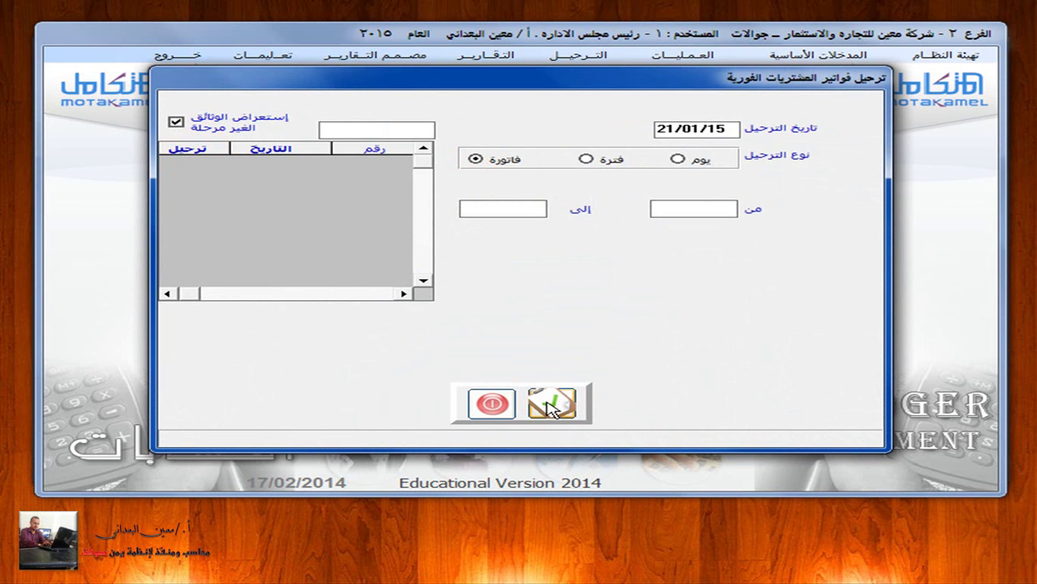
{"action": "left_click", "coordinate": [471, 407]}
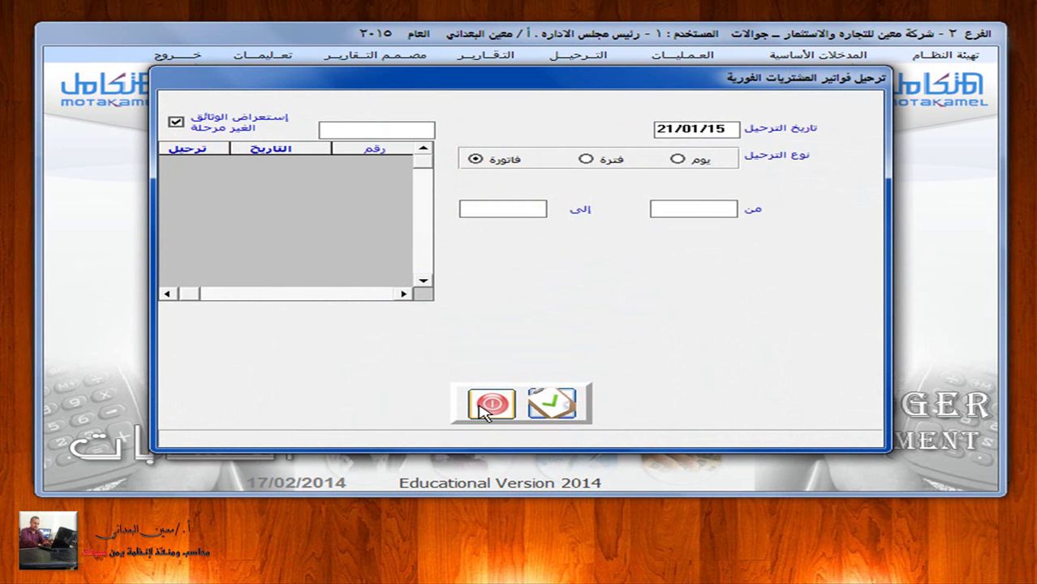
{"action": "left_click", "coordinate": [166, 59]}
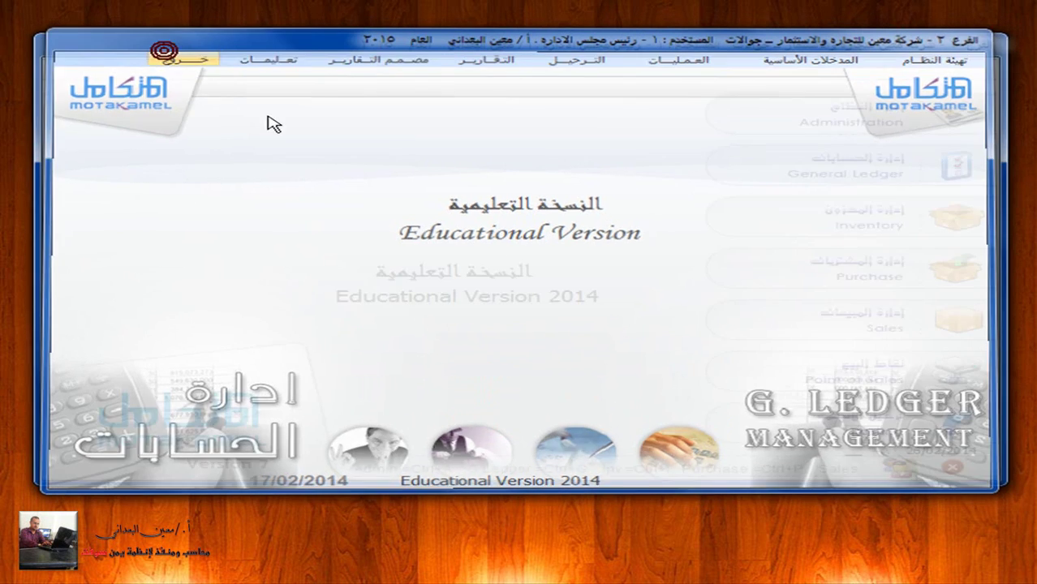
Look up saved instant purchase invoice 2 in the purchase module, review it and close it.
{"action": "left_click", "coordinate": [959, 271]}
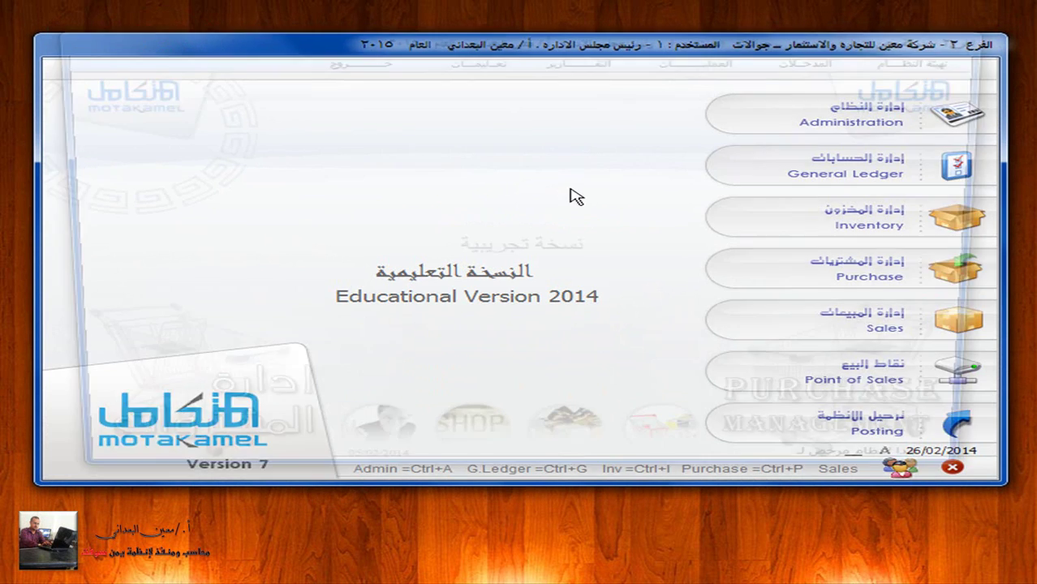
{"action": "left_click", "coordinate": [718, 60]}
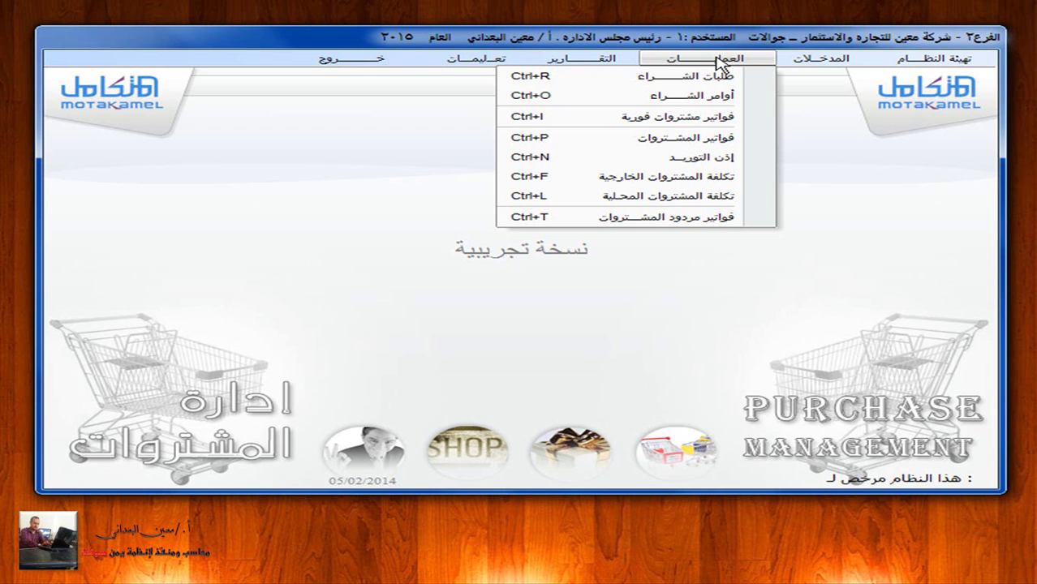
{"action": "left_click", "coordinate": [702, 119]}
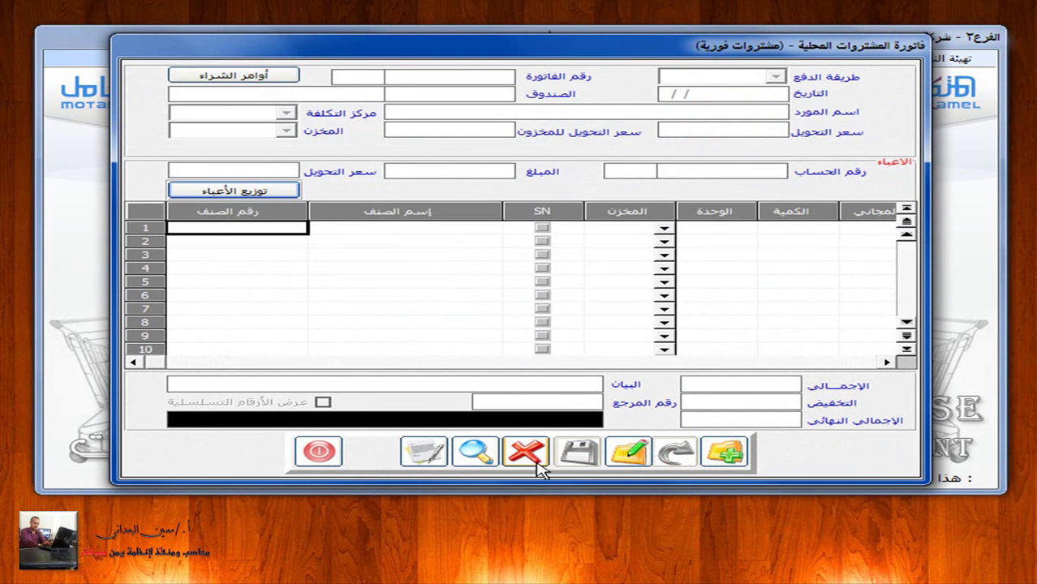
{"action": "left_click", "coordinate": [479, 455]}
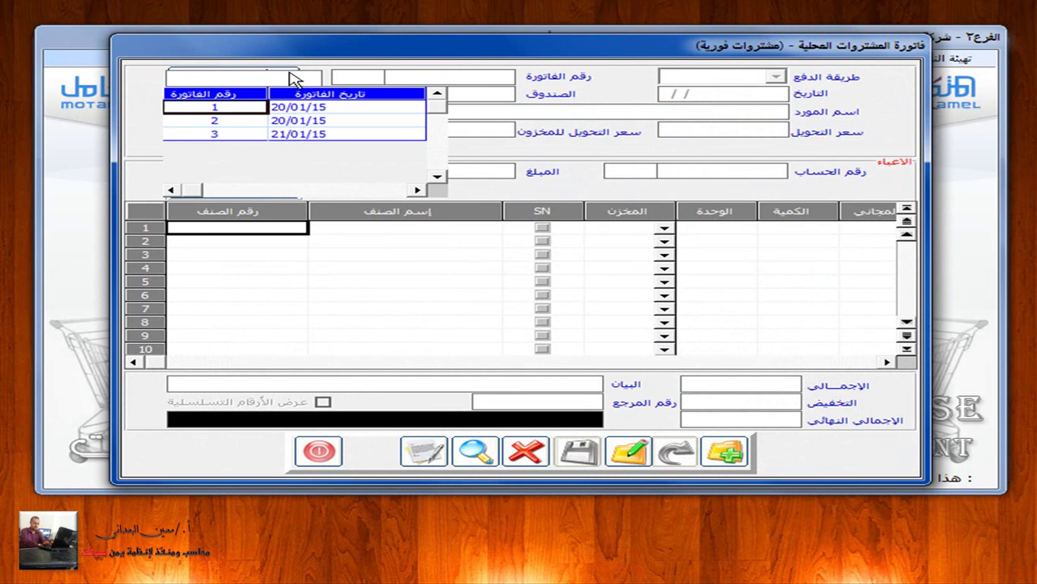
{"action": "double_click", "coordinate": [305, 120]}
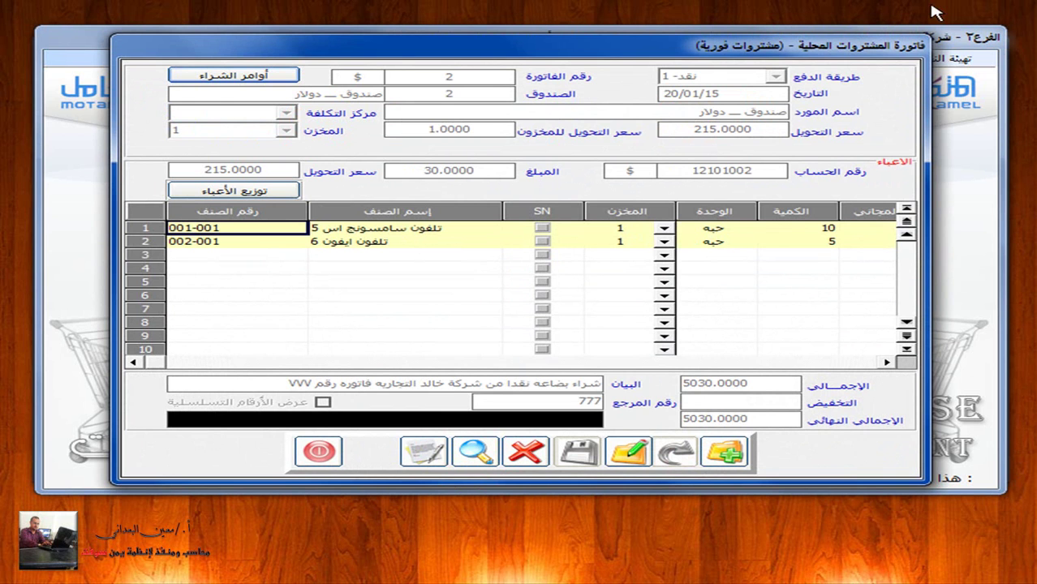
{"action": "left_click", "coordinate": [319, 451]}
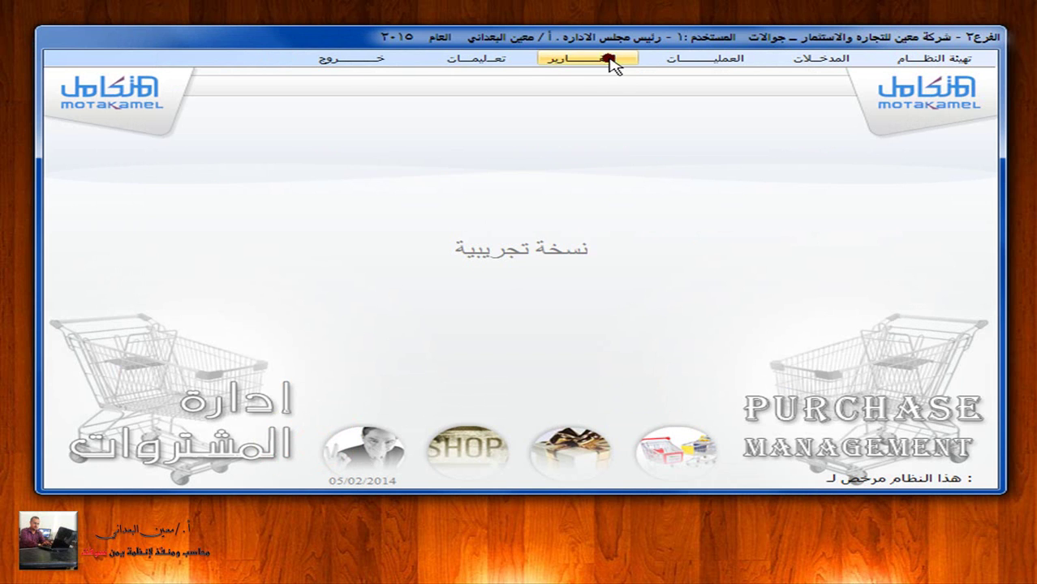
View the analytical instant purchase invoices report by suppliers without filters, close it and leave the purchase module.
{"action": "left_click", "coordinate": [610, 64]}
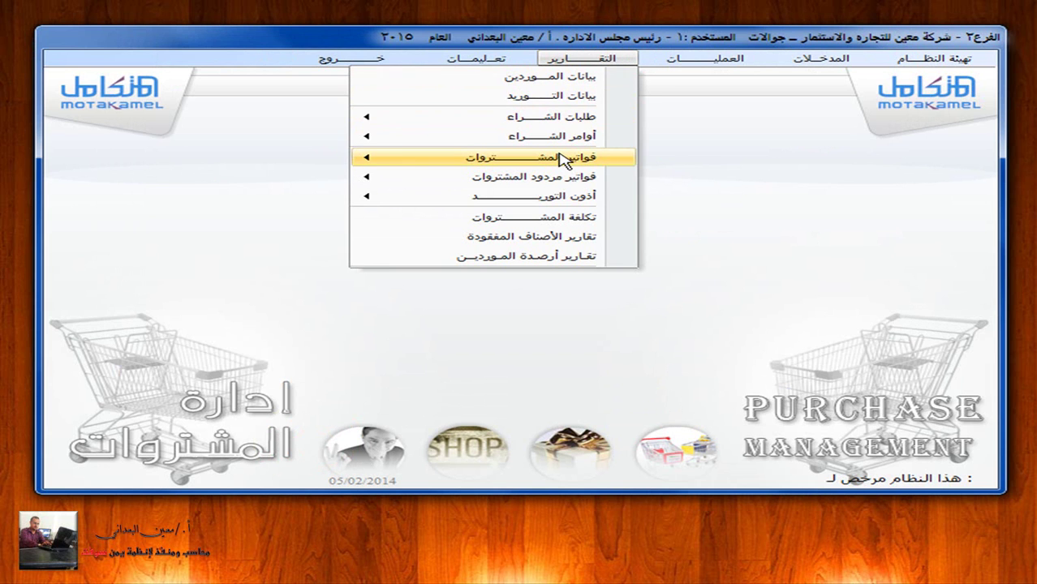
{"action": "mouse_move", "coordinate": [564, 160]}
{"action": "left_click", "coordinate": [305, 158]}
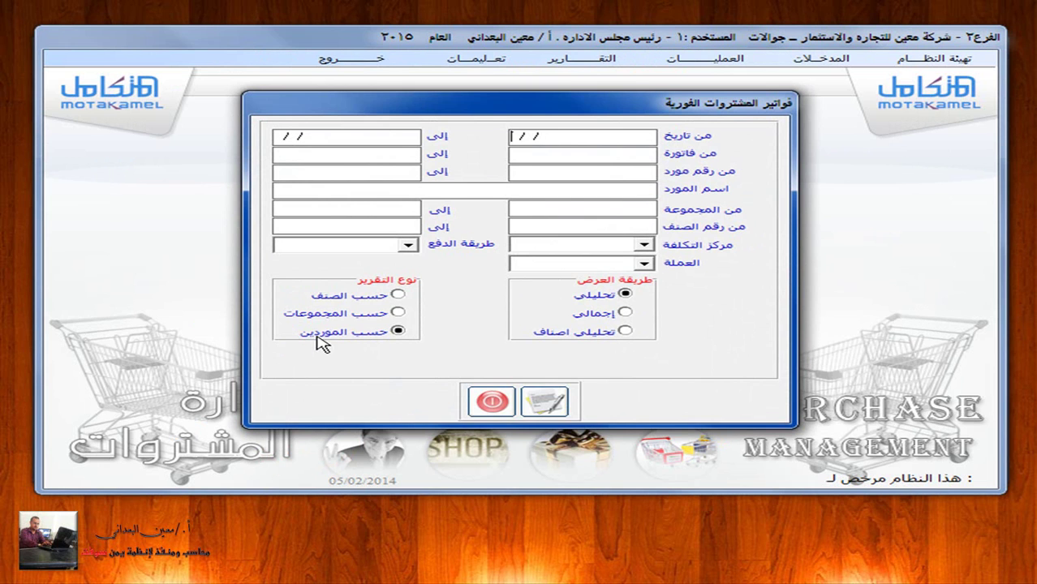
{"action": "left_click", "coordinate": [408, 246]}
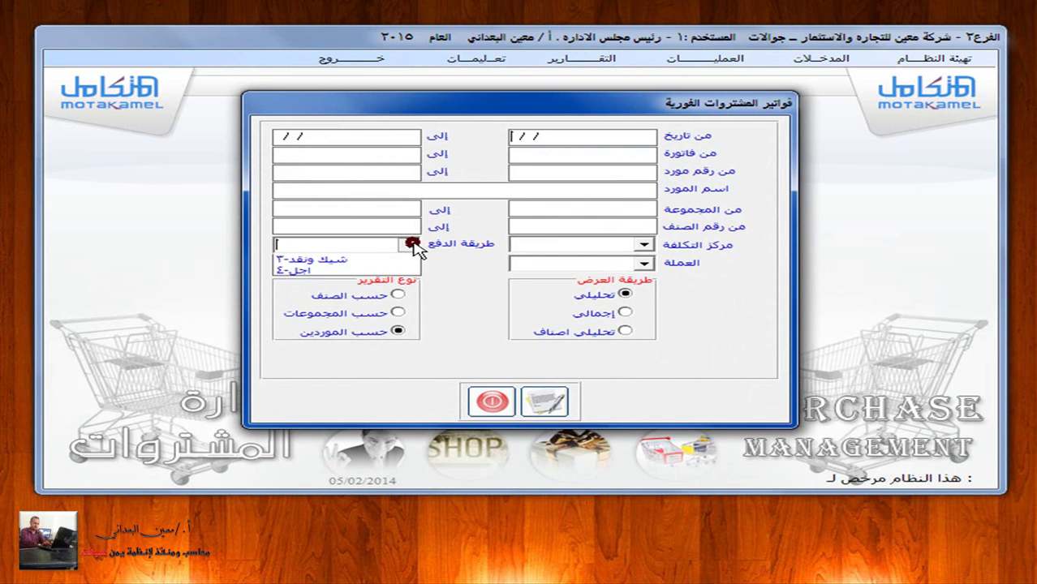
{"action": "left_click", "coordinate": [356, 334]}
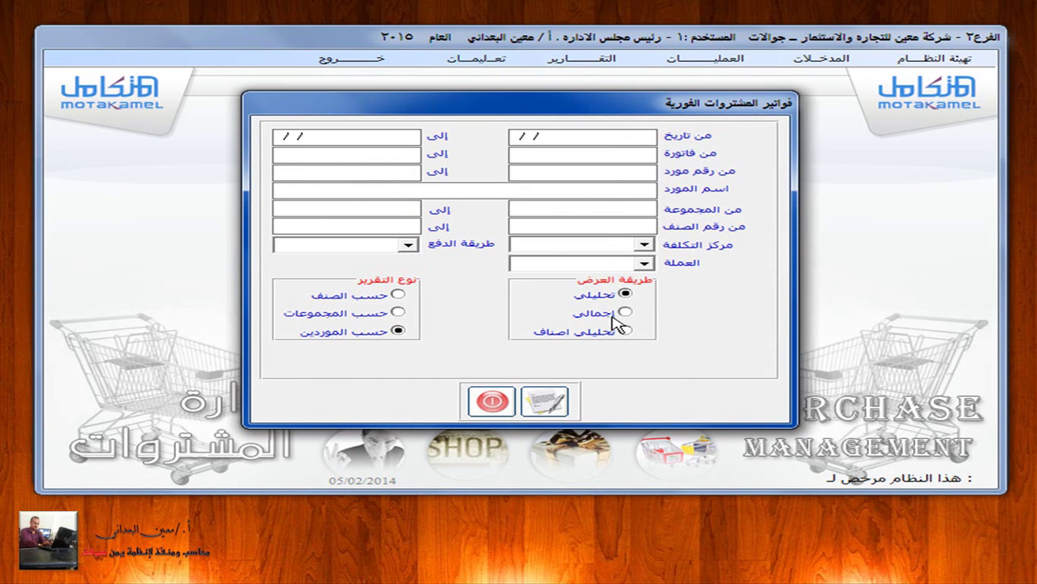
{"action": "left_click", "coordinate": [544, 400]}
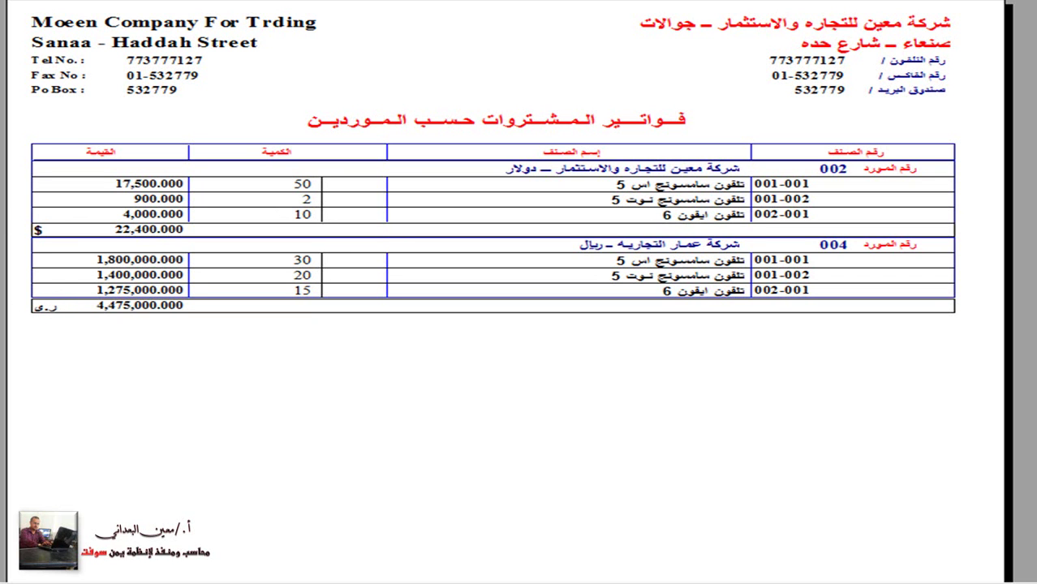
{"action": "key", "text": "Escape"}
{"action": "left_click", "coordinate": [491, 403]}
{"action": "left_click", "coordinate": [349, 60]}
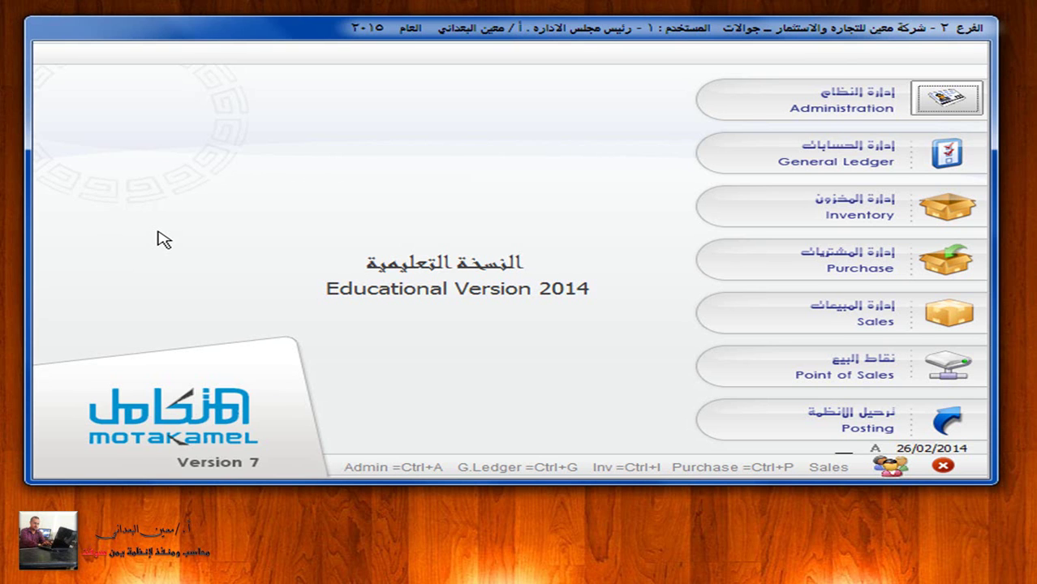
Reopen the purchase module and start a new instant local purchase invoice.
{"action": "left_click", "coordinate": [946, 259]}
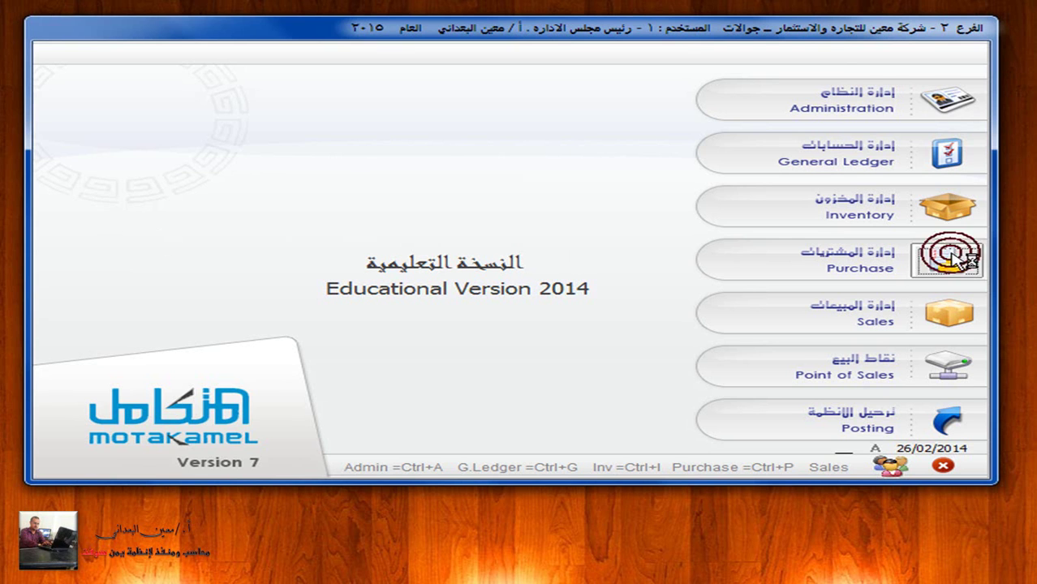
{"action": "left_click", "coordinate": [716, 42]}
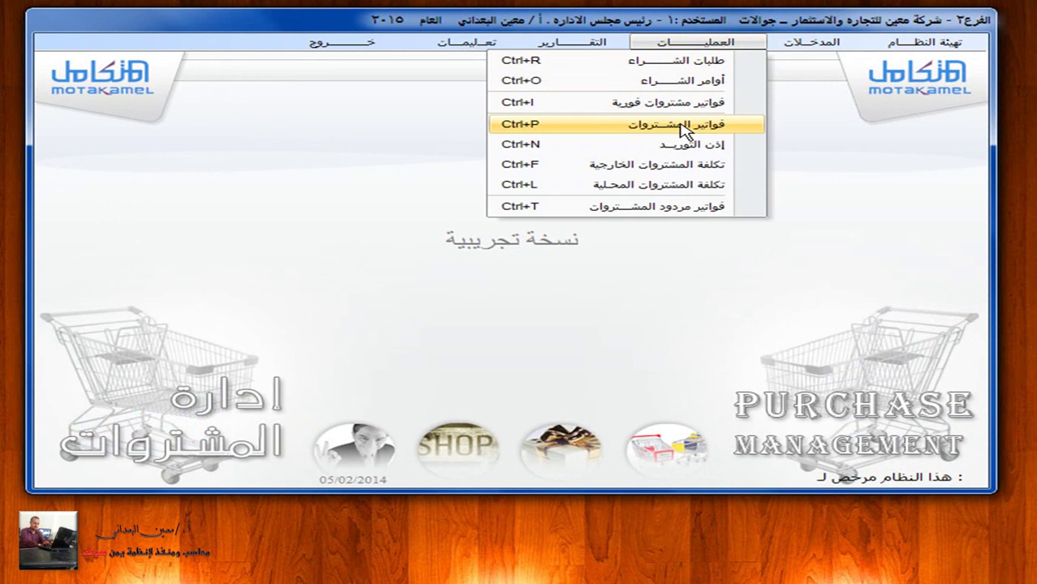
{"action": "left_click", "coordinate": [662, 103]}
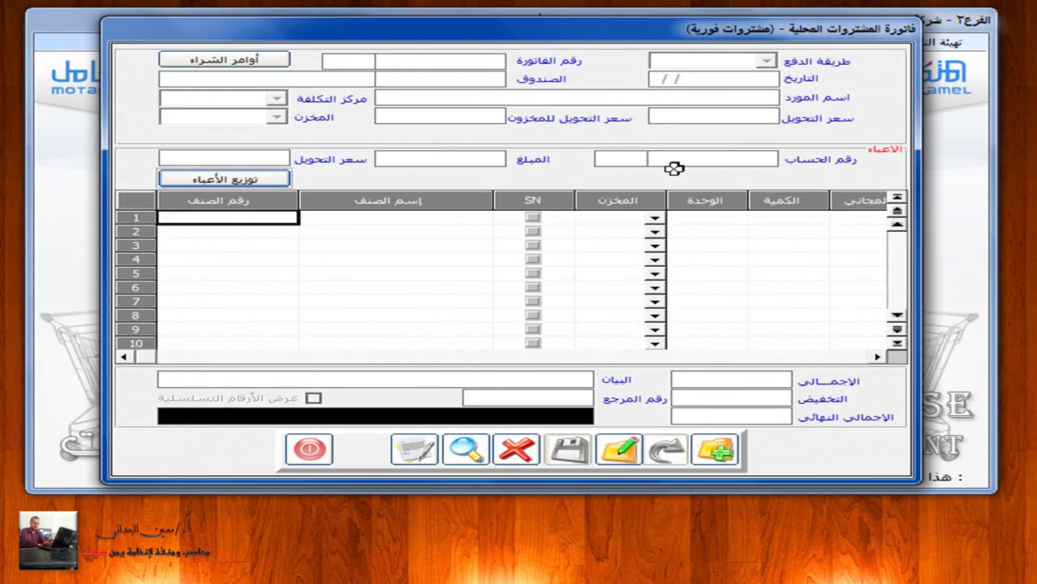
{"action": "left_click", "coordinate": [714, 451]}
Set the payment method to أجل-4 and choose supplier 004 (شركة عمار التجاريه ـ ريال).
{"action": "left_click", "coordinate": [766, 61]}
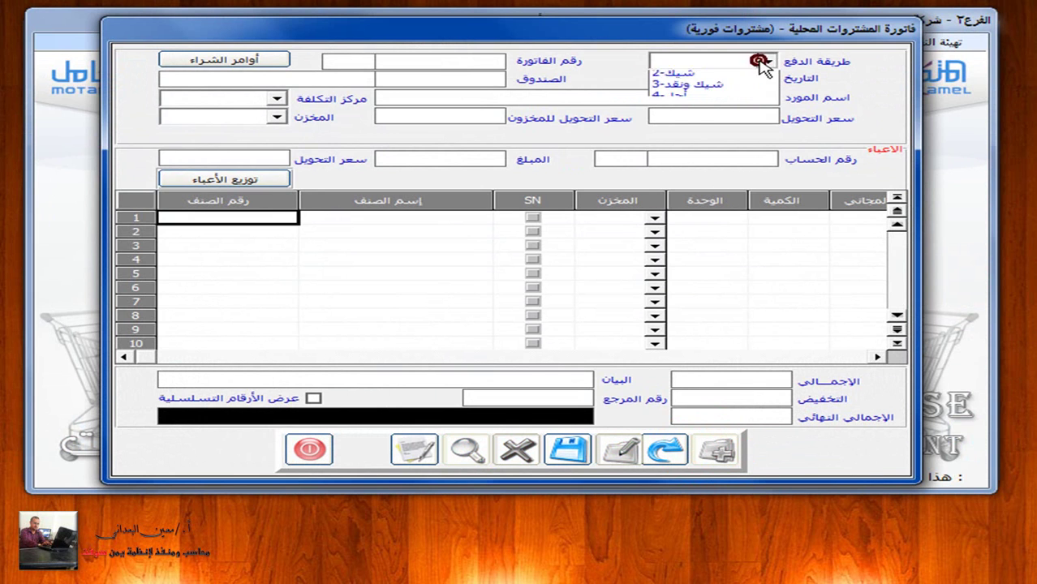
{"action": "left_click", "coordinate": [728, 113]}
{"action": "left_click", "coordinate": [433, 81]}
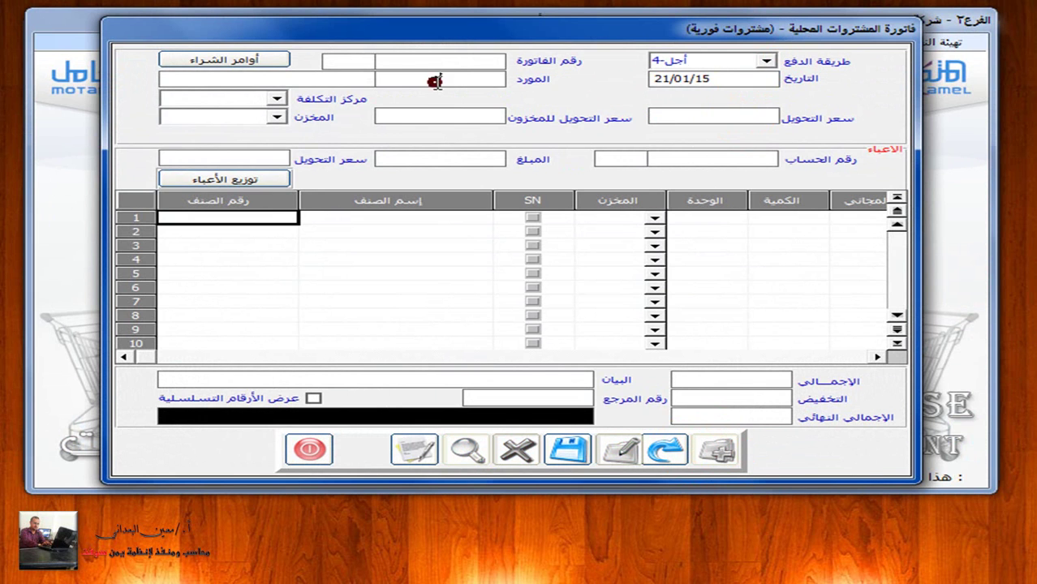
{"action": "left_click", "coordinate": [438, 82]}
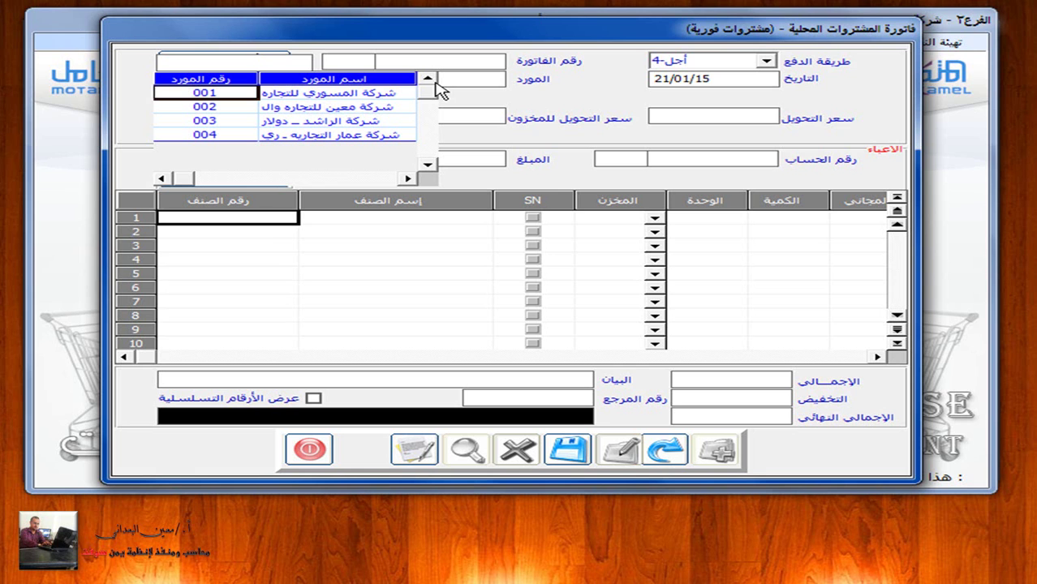
{"action": "left_click", "coordinate": [375, 136]}
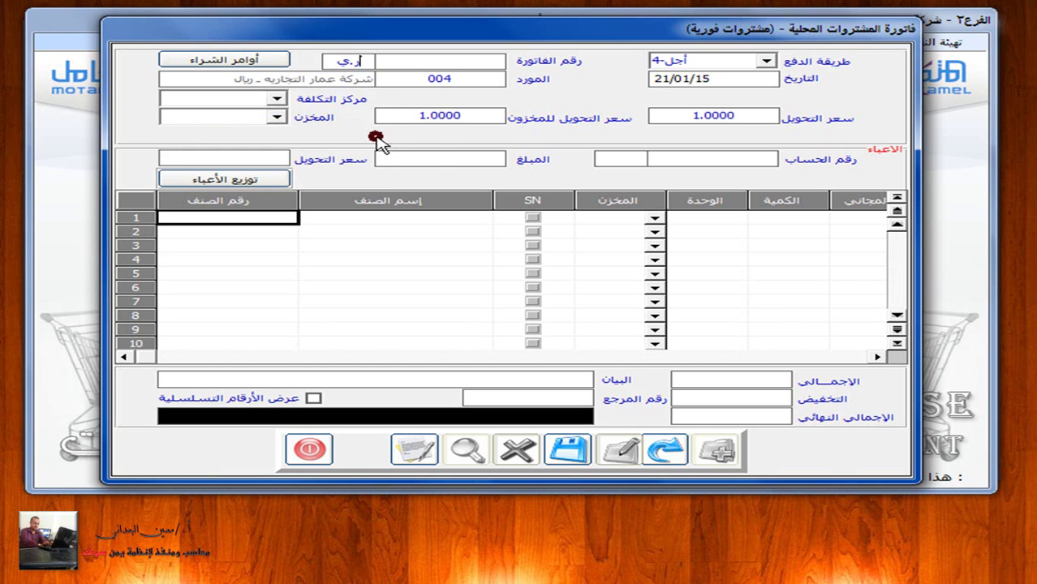
Set the invoice's warehouse to main warehouse 1 and enter charges of 10000 against account 12101001.
{"action": "left_click", "coordinate": [276, 118]}
{"action": "left_click", "coordinate": [195, 133]}
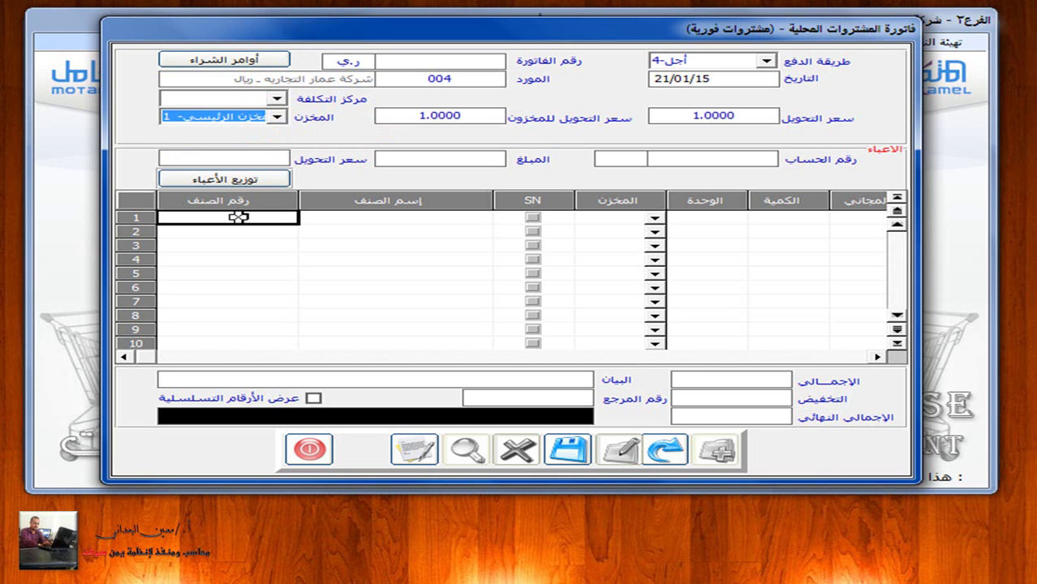
{"action": "left_click", "coordinate": [727, 161]}
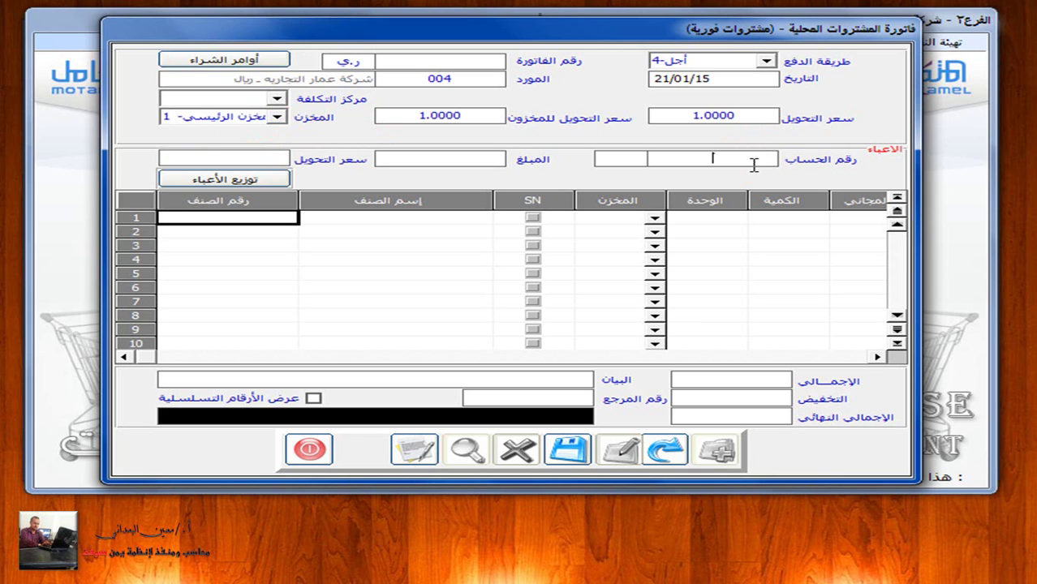
{"action": "type", "text": "12101001"}
{"action": "key", "text": "Return"}
{"action": "left_click", "coordinate": [409, 155]}
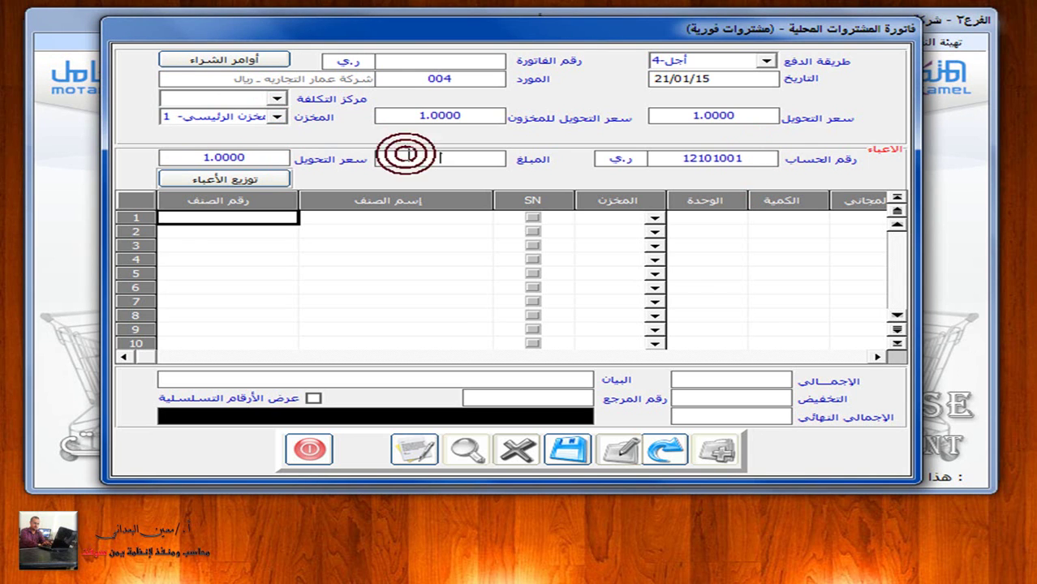
{"action": "type", "text": "10000"}
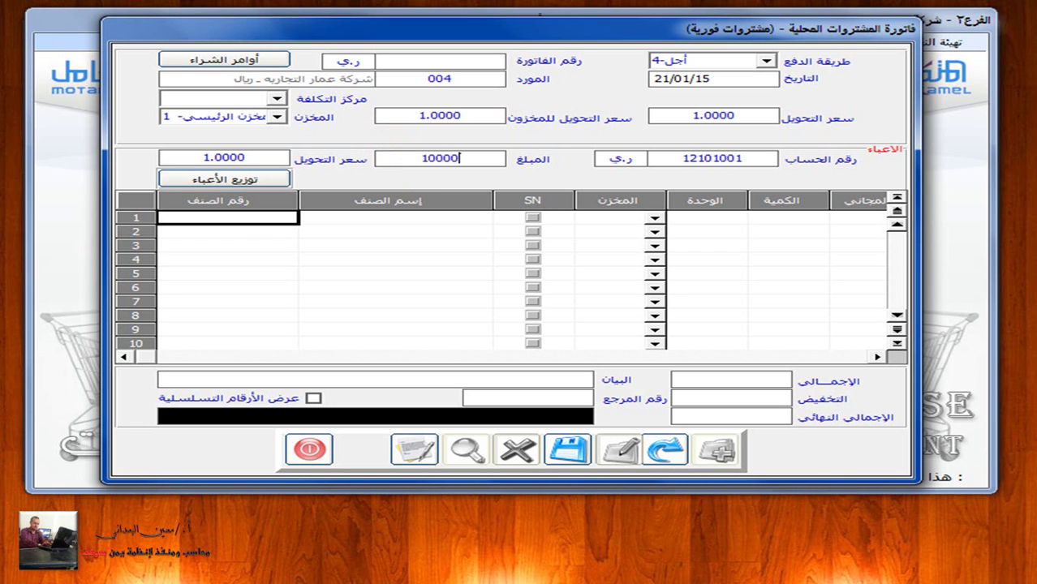
Fill the first invoice line with item 001-001 from the item list, quantity 100 and cost 60000.
{"action": "left_click", "coordinate": [265, 218]}
{"action": "key", "text": "F9"}
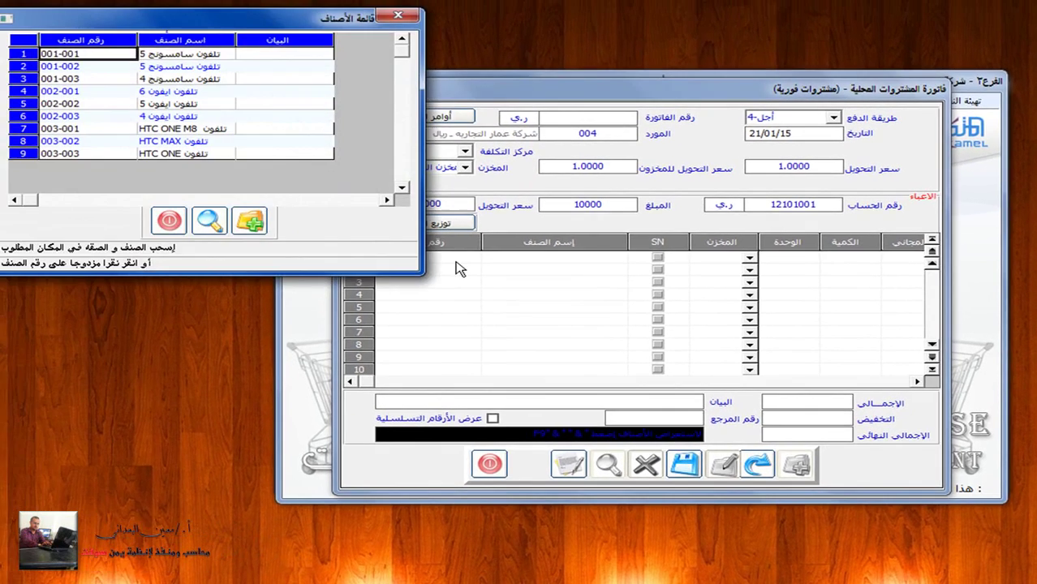
{"action": "double_click", "coordinate": [75, 50]}
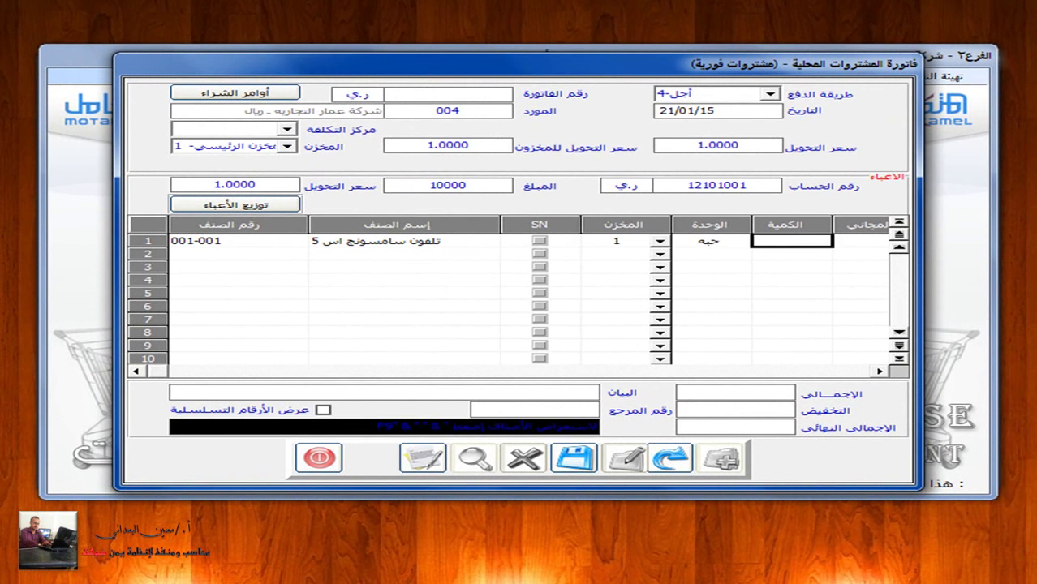
{"action": "type", "text": "100"}
{"action": "key", "text": "Return"}
{"action": "key", "text": "Return"}
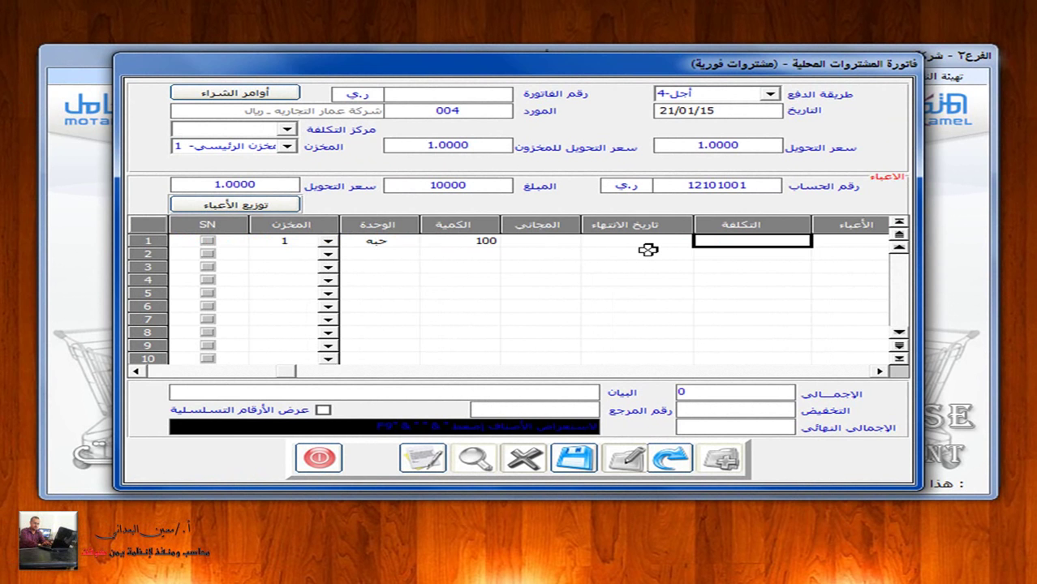
{"action": "type", "text": "6"}
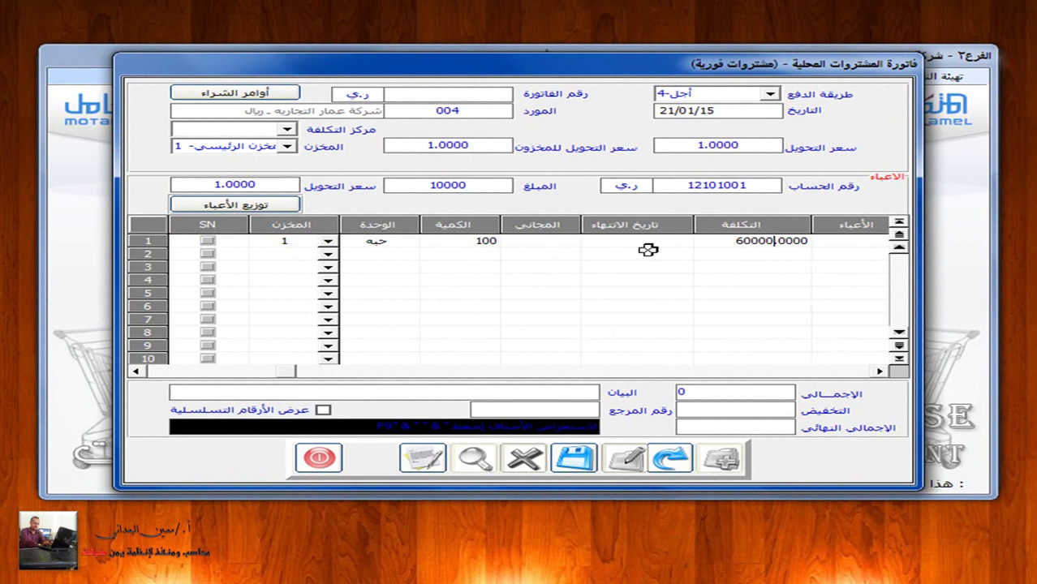
{"action": "type", "text": "0000"}
{"action": "key", "text": "Return"}
{"action": "key", "text": "Return"}
{"action": "key", "text": "Return"}
{"action": "key", "text": "Return"}
{"action": "key", "text": "Return"}
{"action": "key", "text": "Return"}
Search item names for *يفون and add item 002-001 (تلفون ايفون 6) on the second invoice line.
{"action": "type", "text": "*hd"}
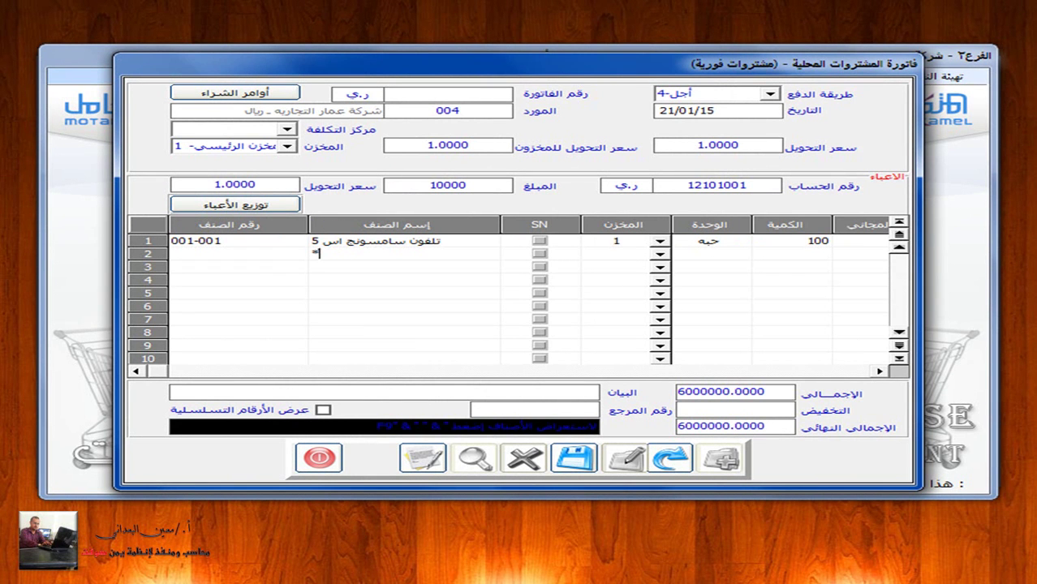
{"action": "type", "text": "ن"}
{"action": "key", "text": "Return"}
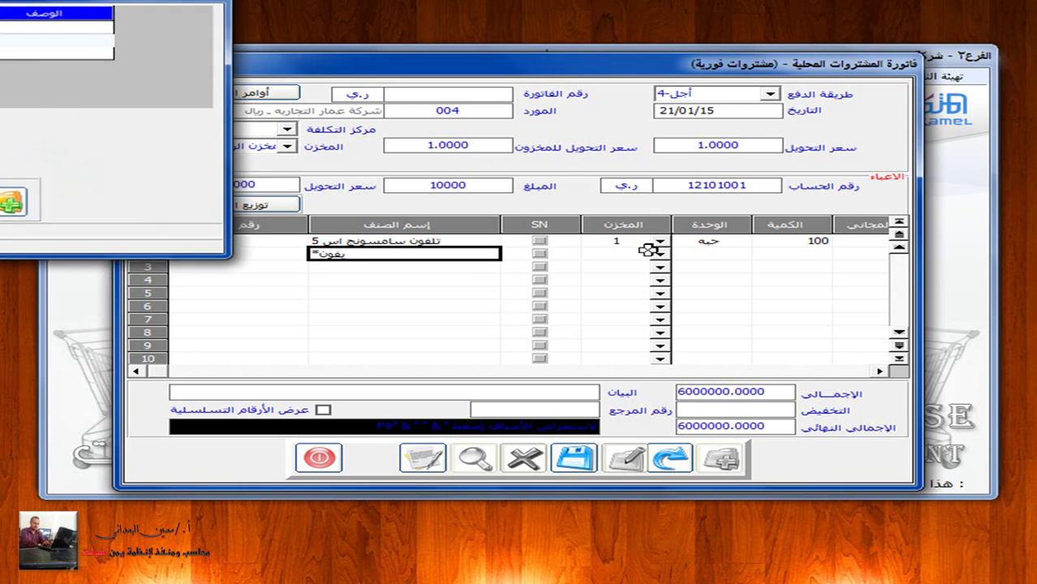
{"action": "key", "text": "Return"}
{"action": "left_click", "coordinate": [237, 254]}
{"action": "key", "text": "Return"}
{"action": "key", "text": "Return"}
{"action": "key", "text": "Return"}
{"action": "key", "text": "Return"}
{"action": "key", "text": "Return"}
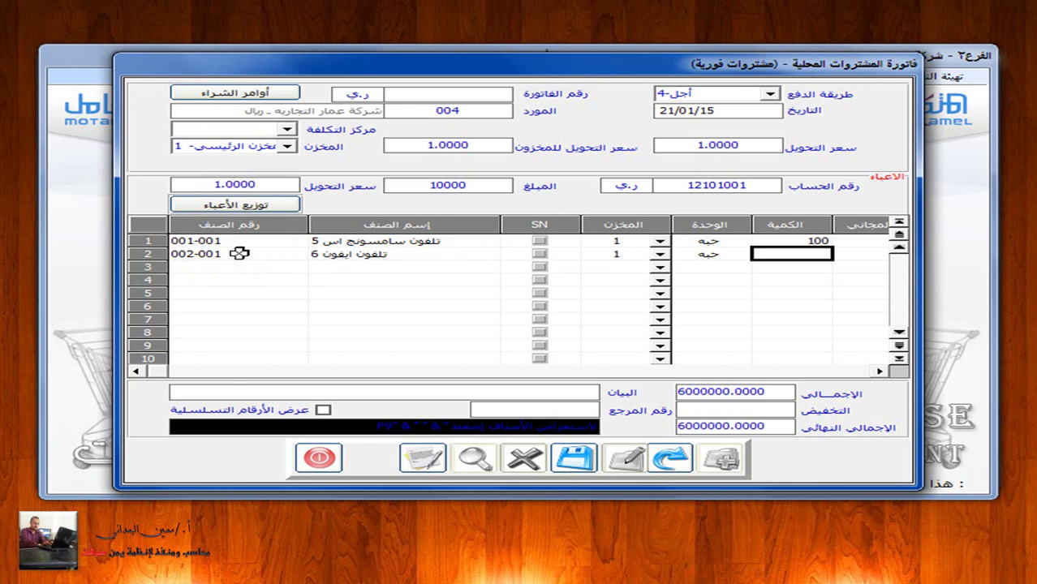
Set the second line's quantity to 30 and its cost to 90000.
{"action": "type", "text": "30"}
{"action": "key", "text": "Return"}
{"action": "key", "text": "Return"}
{"action": "key", "text": "Return"}
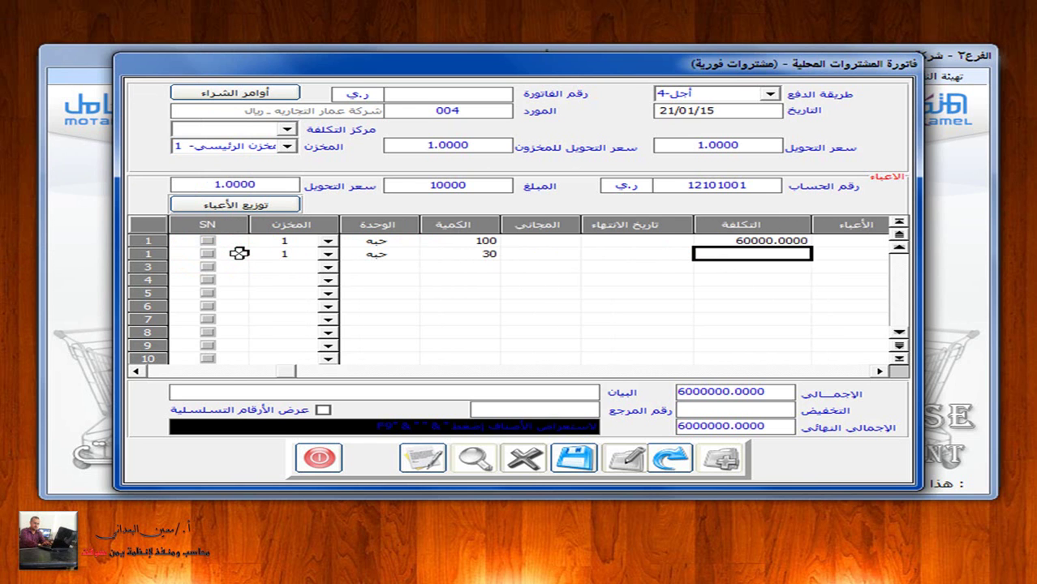
{"action": "type", "text": "90"}
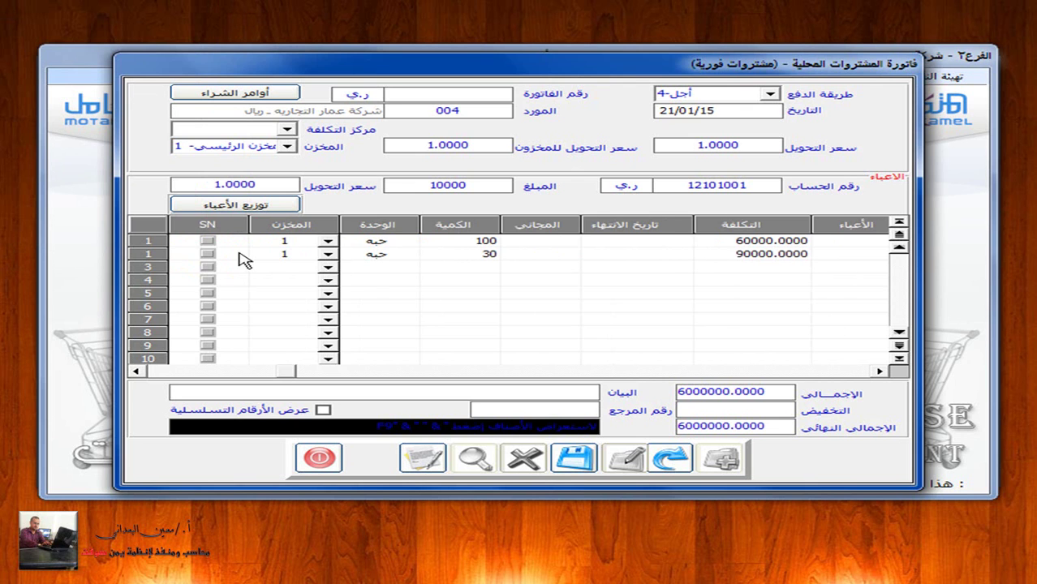
{"action": "type", "text": "000"}
{"action": "key", "text": "Return"}
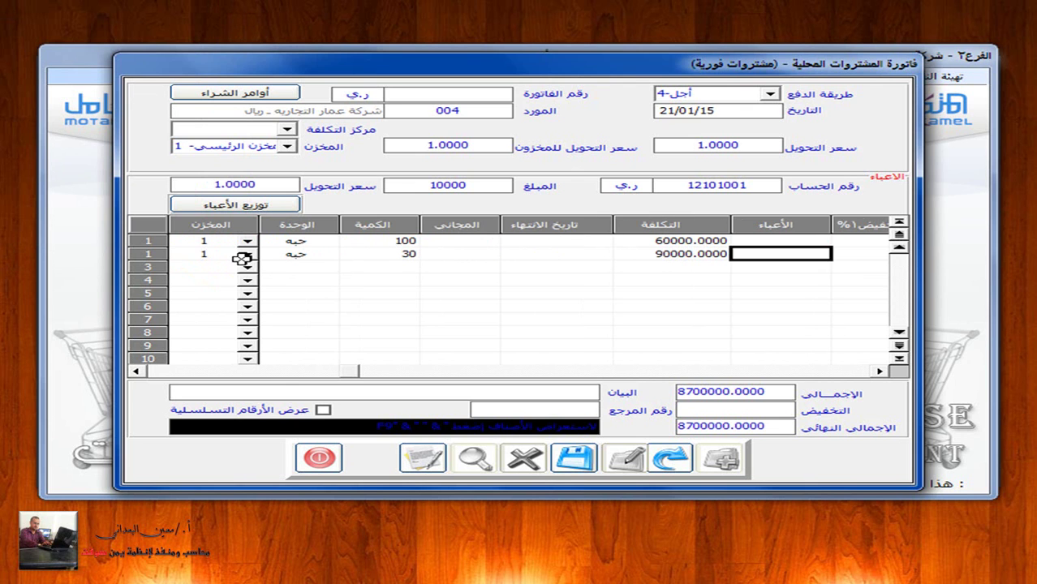
Distribute the charges over the invoice items and enter the description لكم قيمة بضاعه.
{"action": "left_click", "coordinate": [189, 201]}
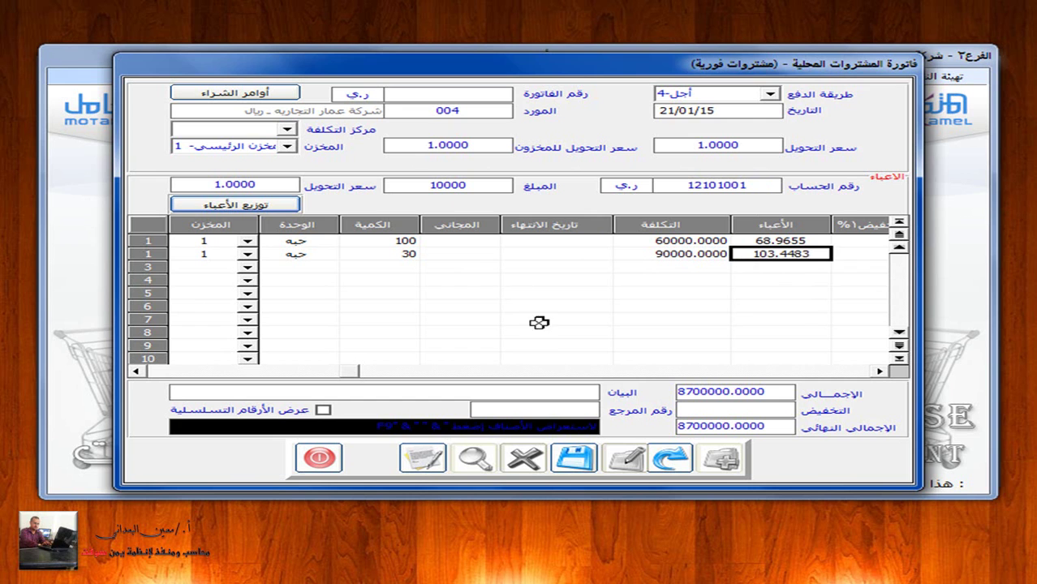
{"action": "left_click", "coordinate": [571, 390]}
{"action": "type", "text": "لكم قيمة"}
{"action": "left_click", "coordinate": [597, 391]}
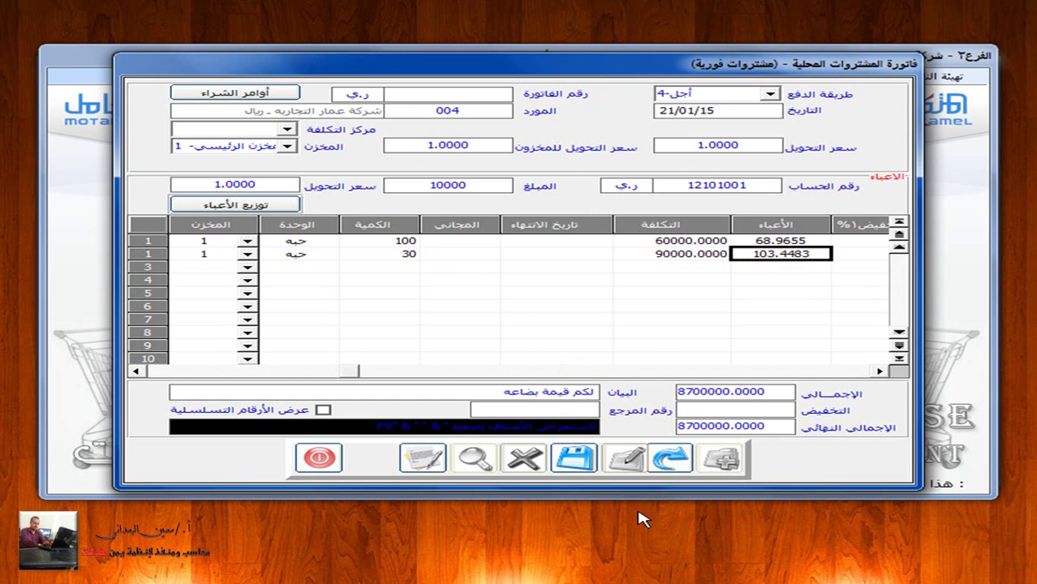
Set the invoice number to 4 and save the invoice.
{"action": "left_click", "coordinate": [576, 459]}
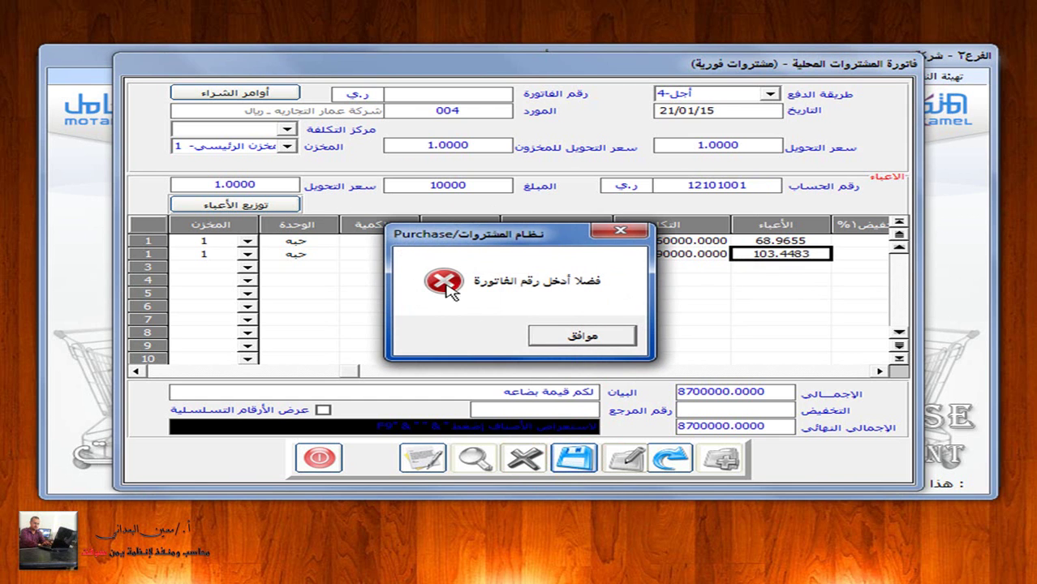
{"action": "left_click", "coordinate": [566, 335]}
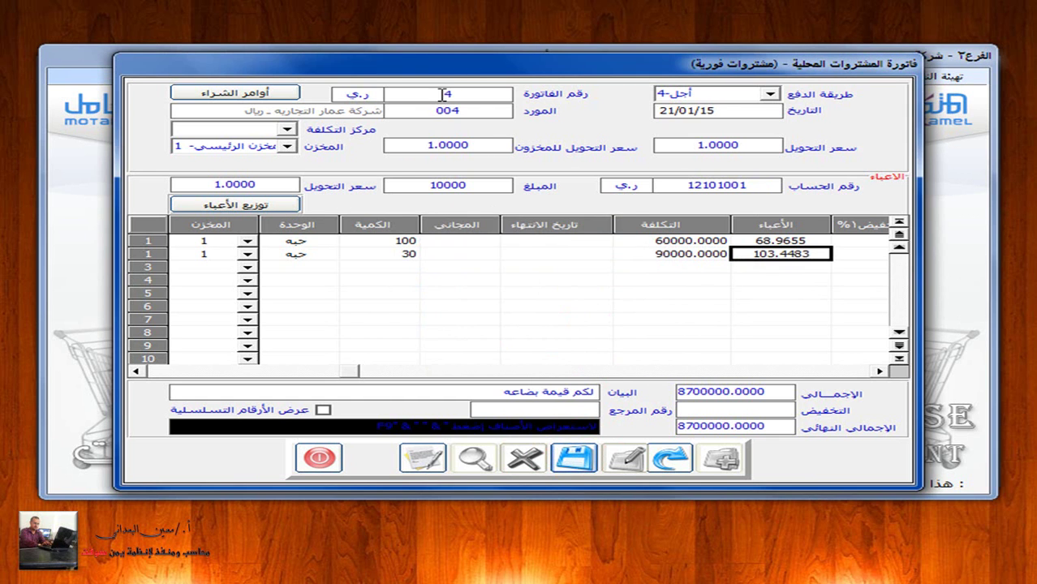
{"action": "left_click", "coordinate": [588, 466]}
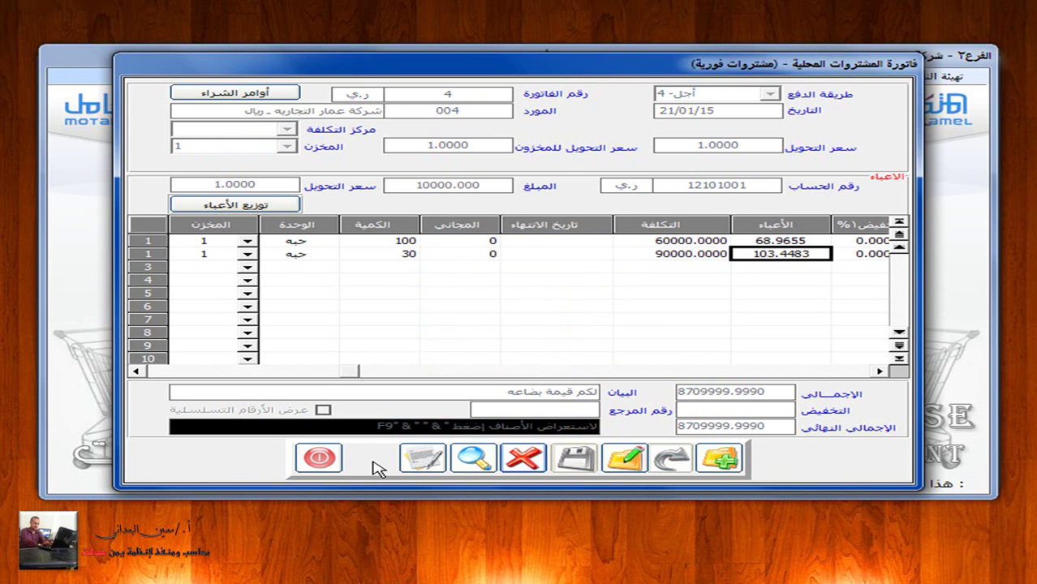
Close the invoice, leave the purchase module and open the General Ledger module.
{"action": "left_click", "coordinate": [321, 458]}
{"action": "left_click", "coordinate": [367, 76]}
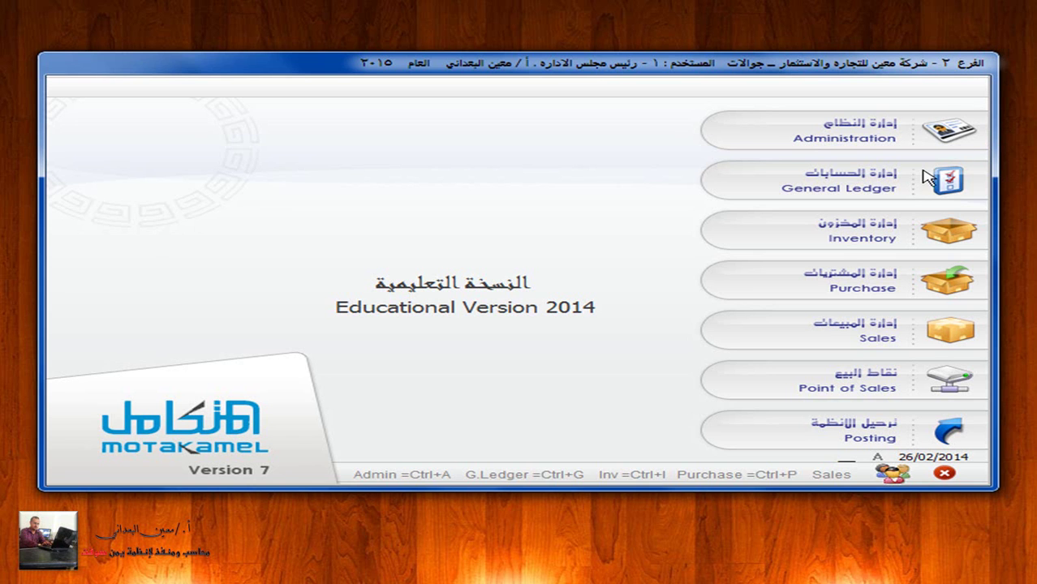
{"action": "left_click", "coordinate": [948, 181]}
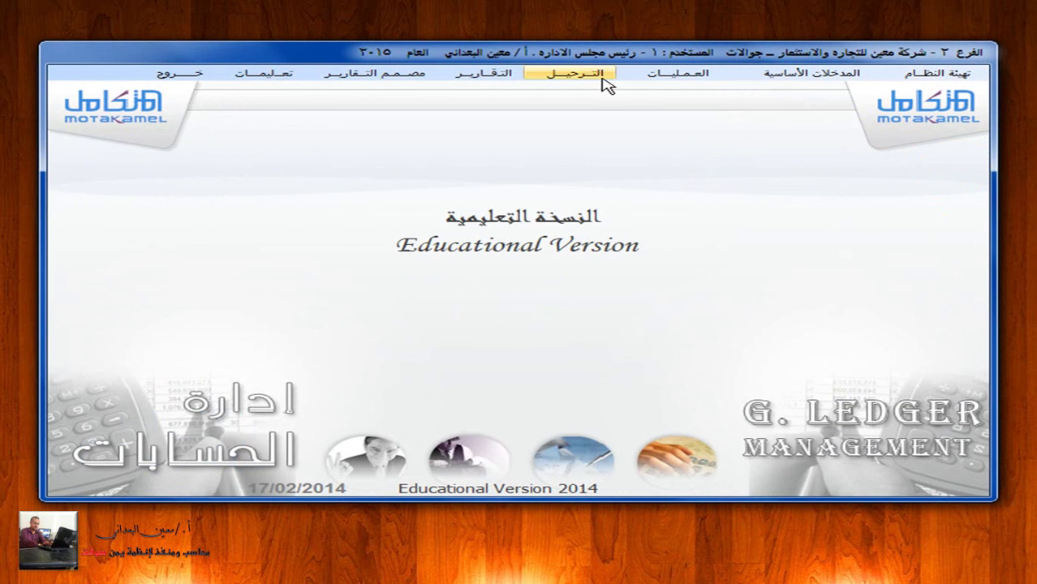
Try to post instant purchase invoice 4 by invoice, then close the posting window.
{"action": "left_click", "coordinate": [575, 73]}
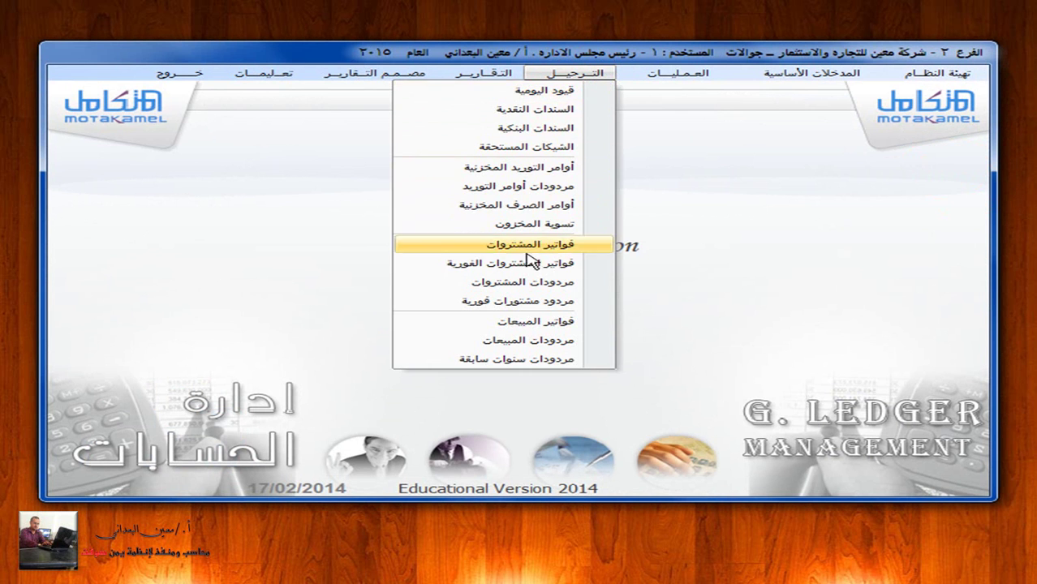
{"action": "left_click", "coordinate": [526, 264]}
{"action": "left_click", "coordinate": [479, 175]}
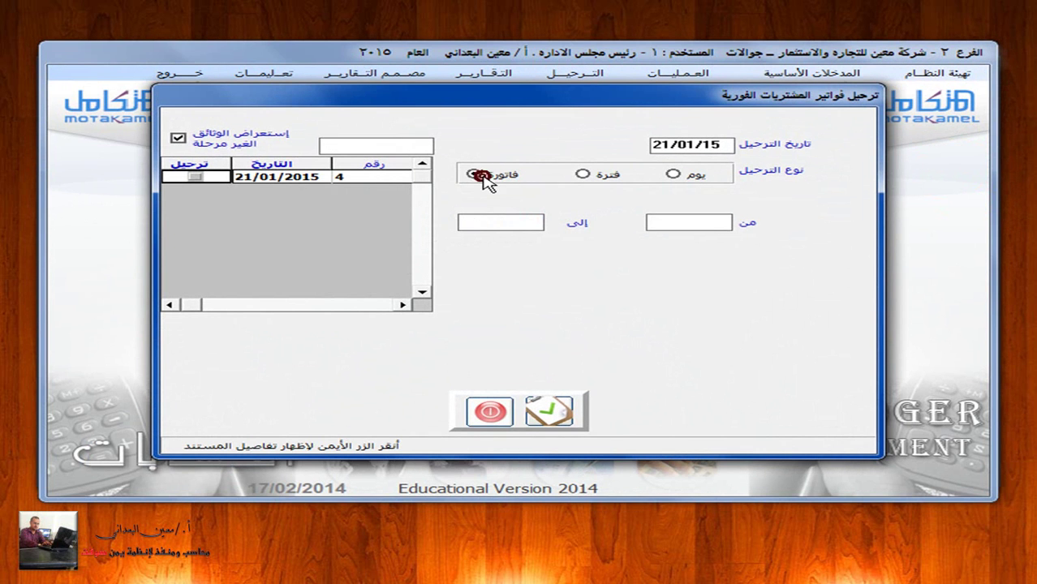
{"action": "left_click", "coordinate": [195, 176]}
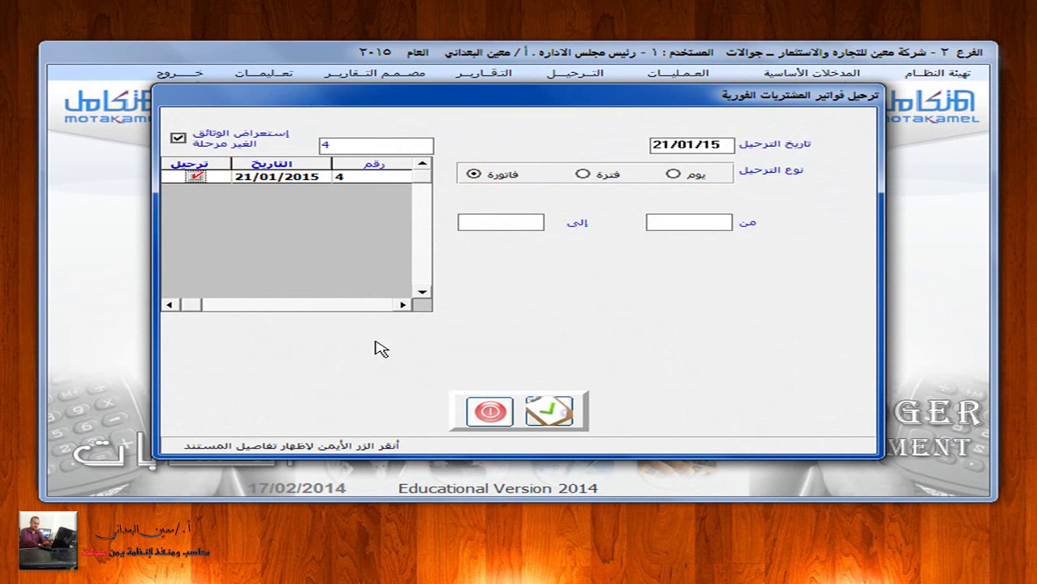
{"action": "left_click", "coordinate": [549, 412]}
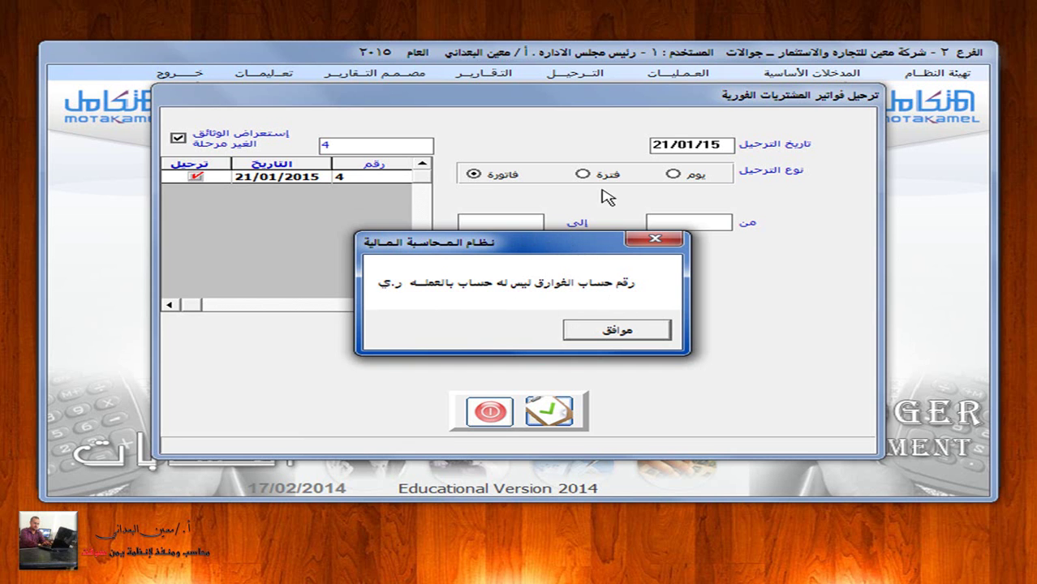
{"action": "left_click", "coordinate": [650, 333]}
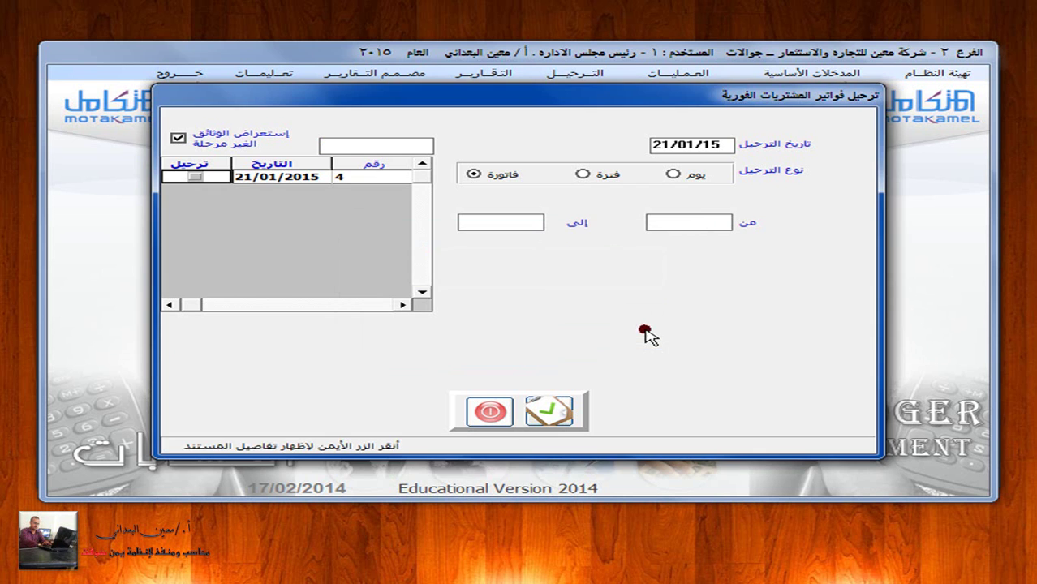
{"action": "left_click", "coordinate": [489, 411]}
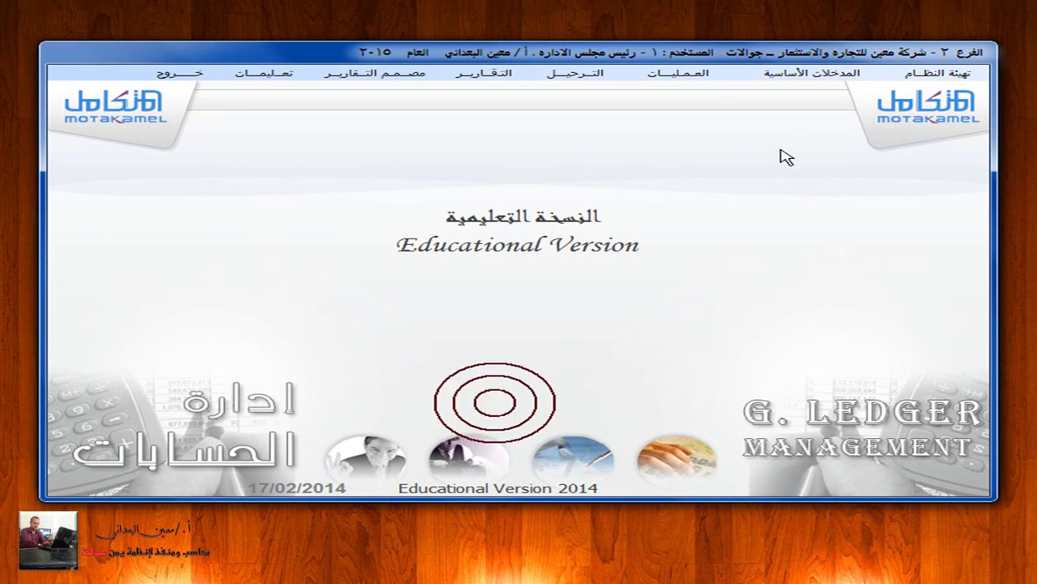
Open the chart of accounts and expand the expenses branch to the sub-accounts of 311 (تكلفة النشاط الجاري).
{"action": "left_click", "coordinate": [786, 73]}
{"action": "left_click", "coordinate": [781, 91]}
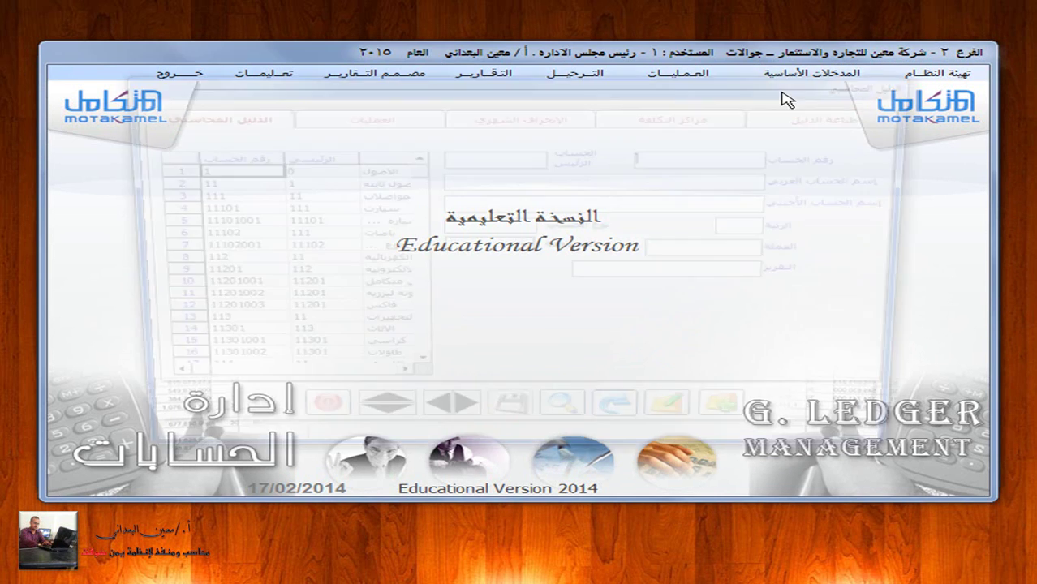
{"action": "left_click", "coordinate": [567, 423]}
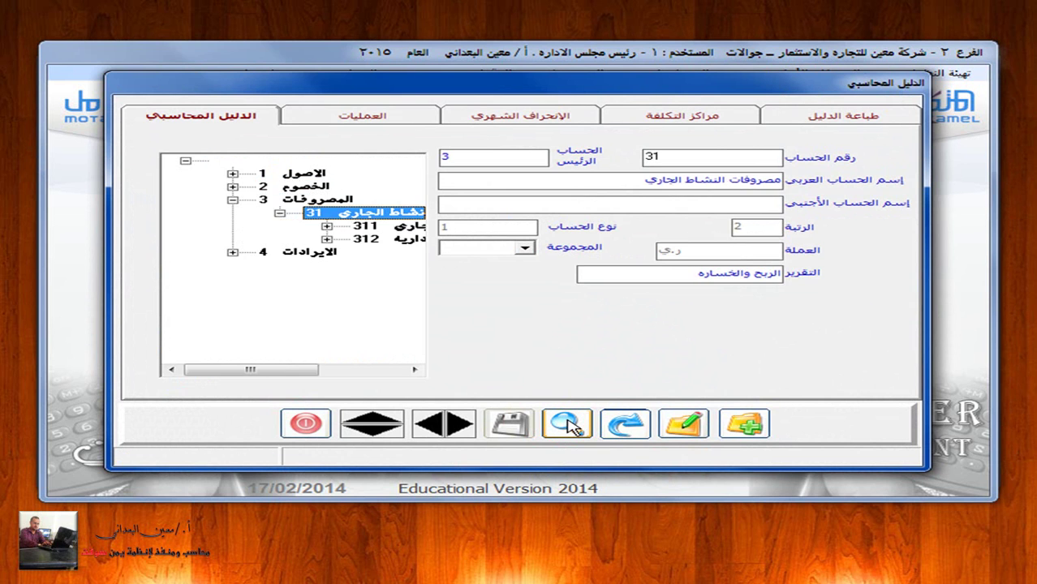
{"action": "left_click_drag", "start_coordinate": [235, 371], "coordinate": [315, 379]}
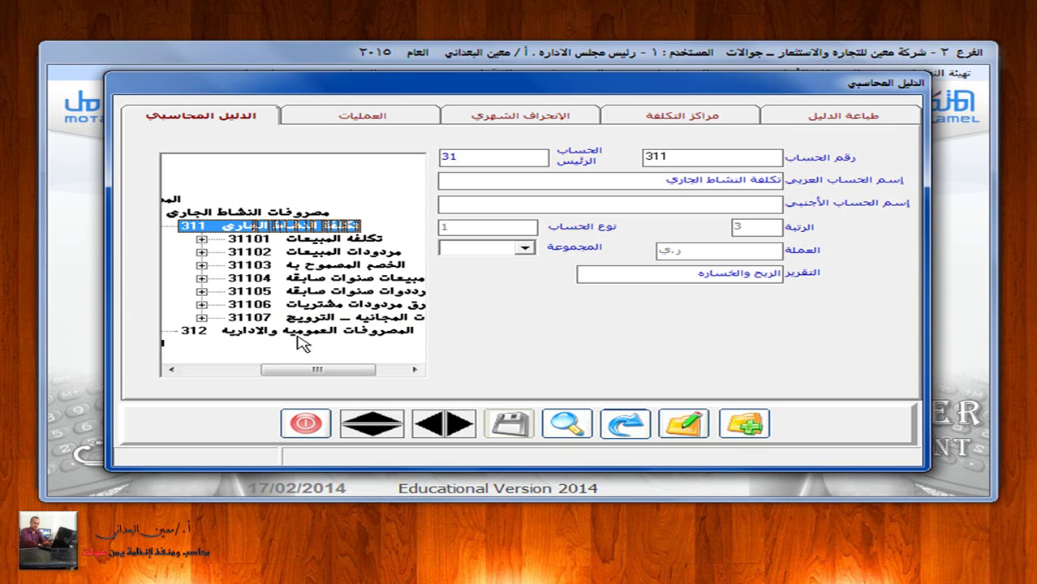
Start a new account numbered 31108 under parent account 311.
{"action": "left_click", "coordinate": [746, 423]}
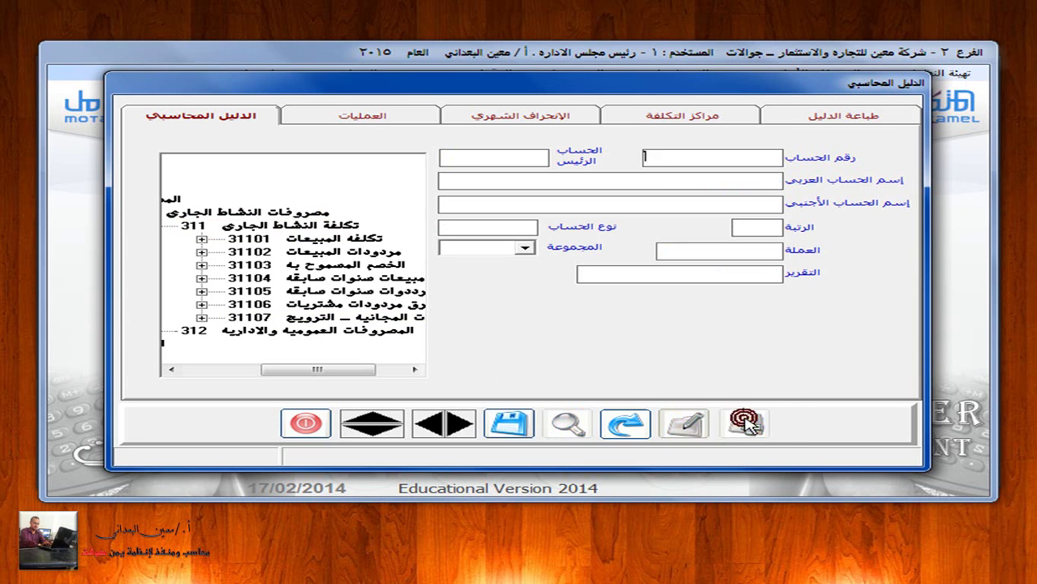
{"action": "type", "text": "21108"}
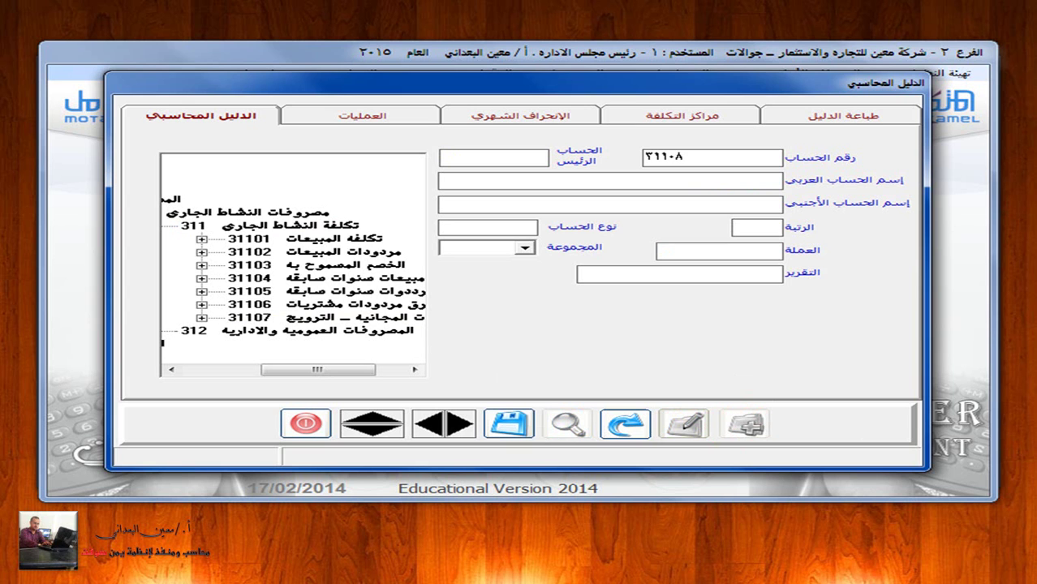
{"action": "key", "text": "Return"}
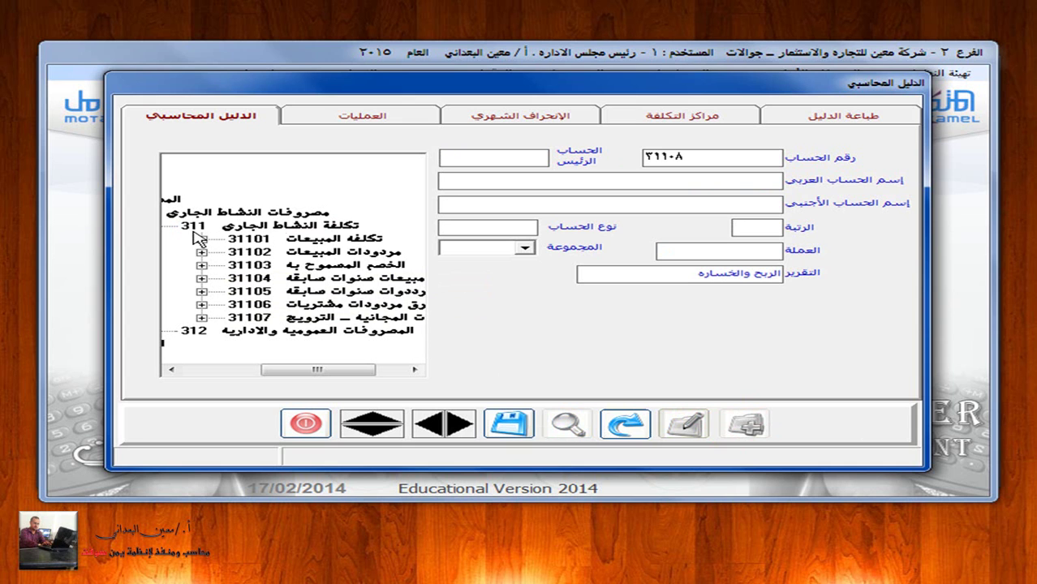
{"action": "type", "text": "311"}
{"action": "key", "text": "Return"}
Name account 31108 "فارق الكسور ـرئيسي", set its type to main (رئيس, 1) with currency ر.ي, and save it.
{"action": "type", "text": "فارق الكسرة"}
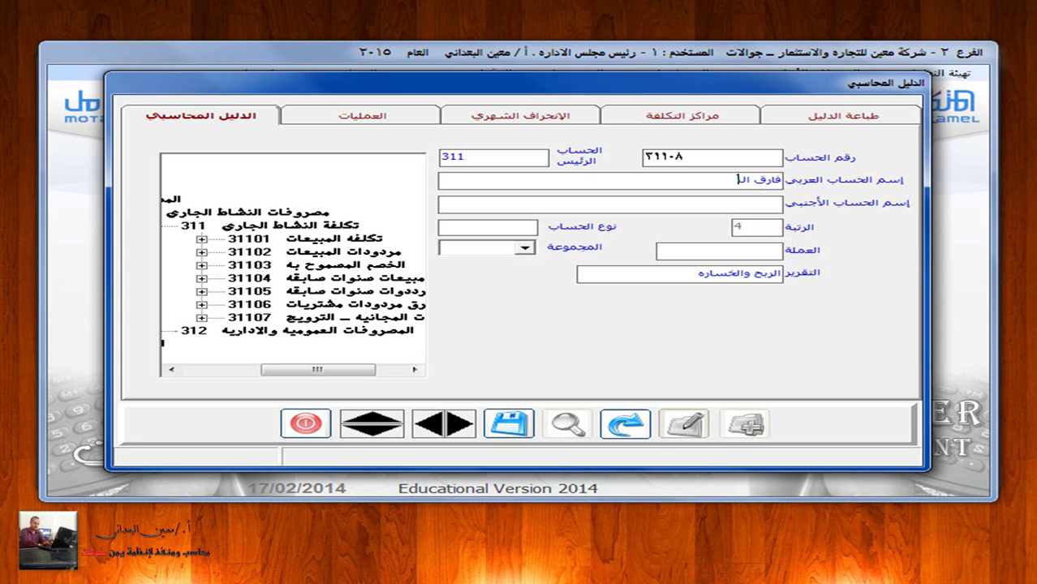
{"action": "key", "text": "BackSpace"}
{"action": "key", "text": "BackSpace"}
{"action": "type", "text": "ور ـرئيسي"}
{"action": "left_click", "coordinate": [511, 226]}
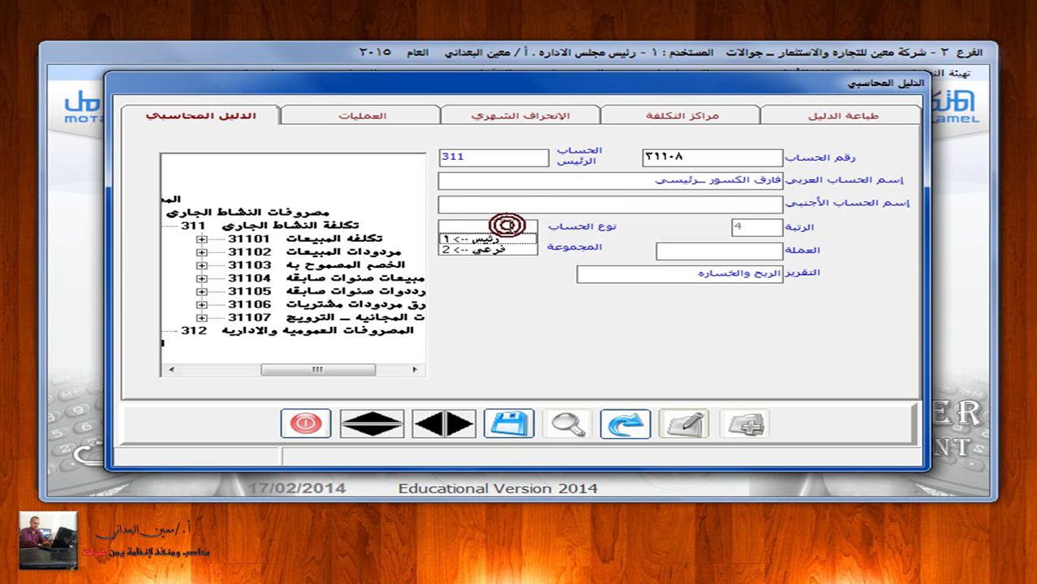
{"action": "left_click", "coordinate": [512, 240]}
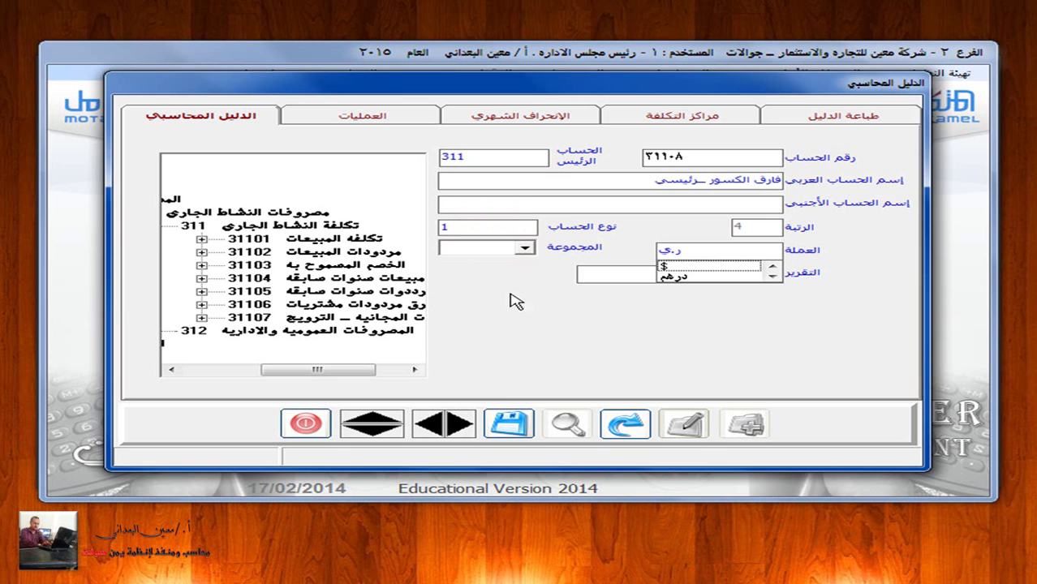
{"action": "left_click", "coordinate": [506, 423]}
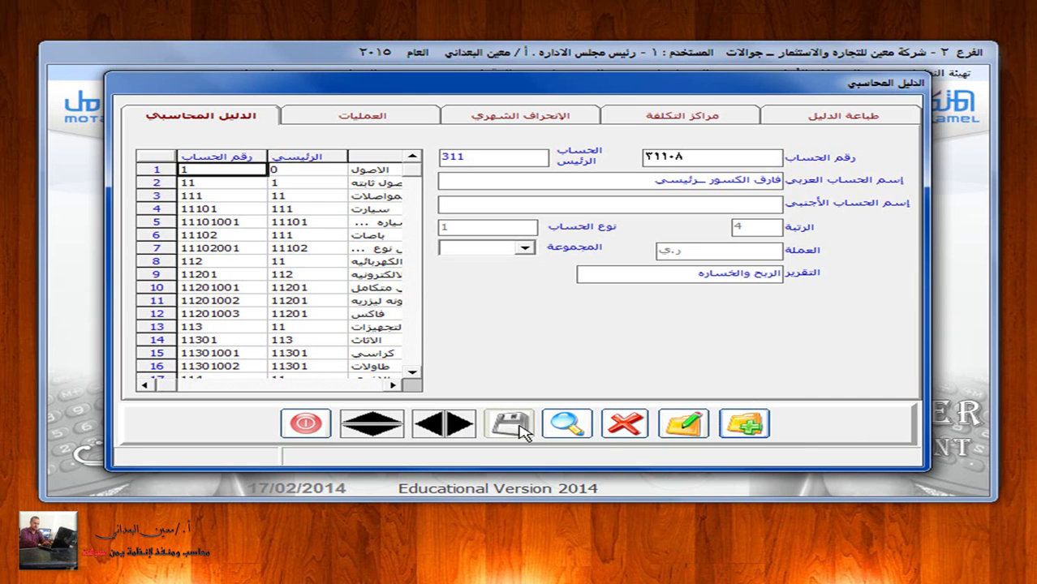
Search the chart of accounts for account 31108 and check its entry in the tree.
{"action": "left_click", "coordinate": [565, 424]}
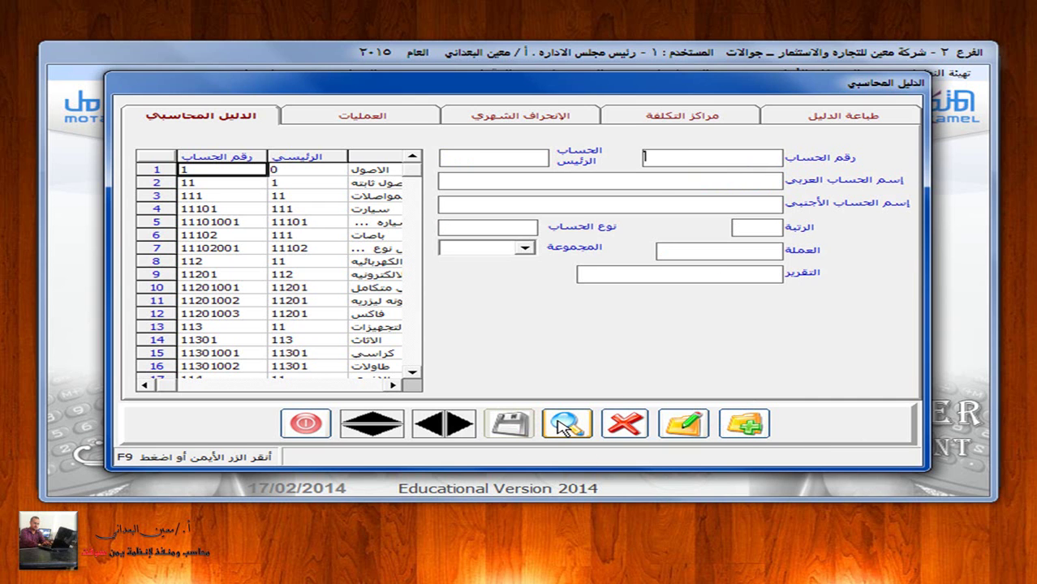
{"action": "type", "text": "21108"}
{"action": "left_click", "coordinate": [566, 425]}
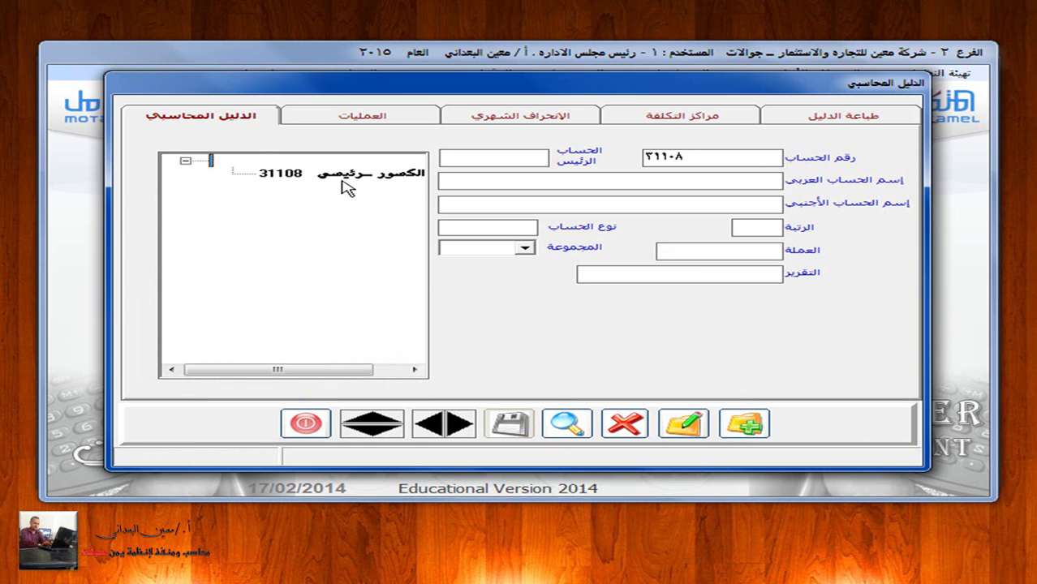
{"action": "left_click_drag", "start_coordinate": [283, 365], "coordinate": [352, 364]}
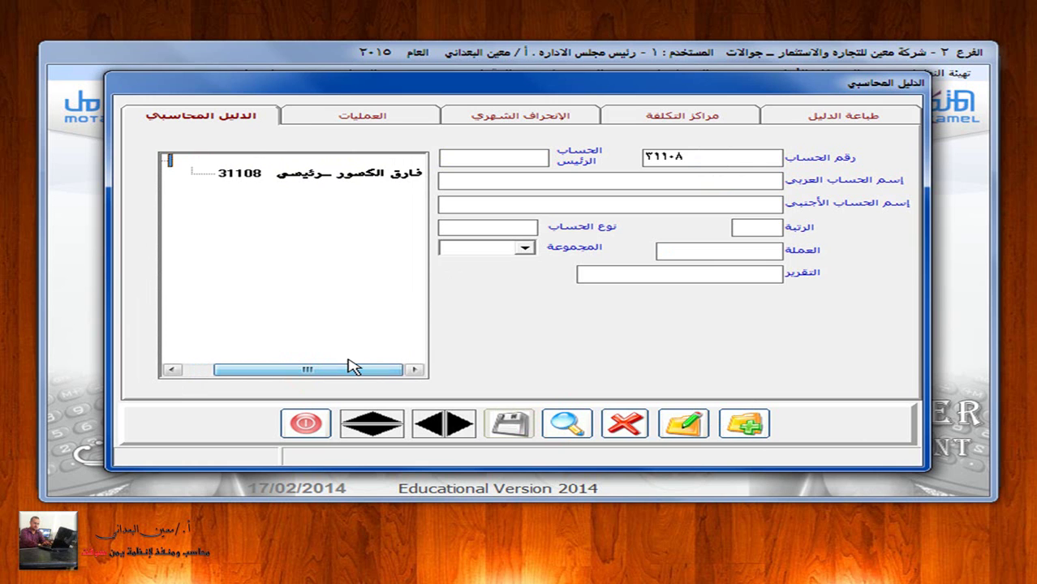
Start a new account numbered 31108001 under parent 31108, named "فارق الكسور ـ ريال".
{"action": "left_click", "coordinate": [749, 427]}
{"action": "left_click", "coordinate": [645, 156]}
{"action": "type", "text": "311"}
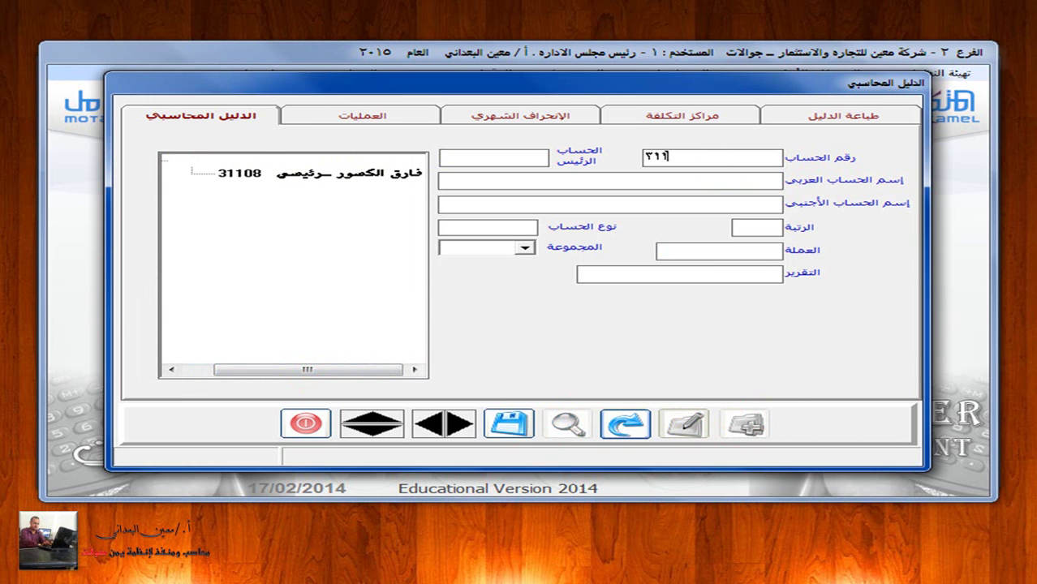
{"action": "type", "text": "08001"}
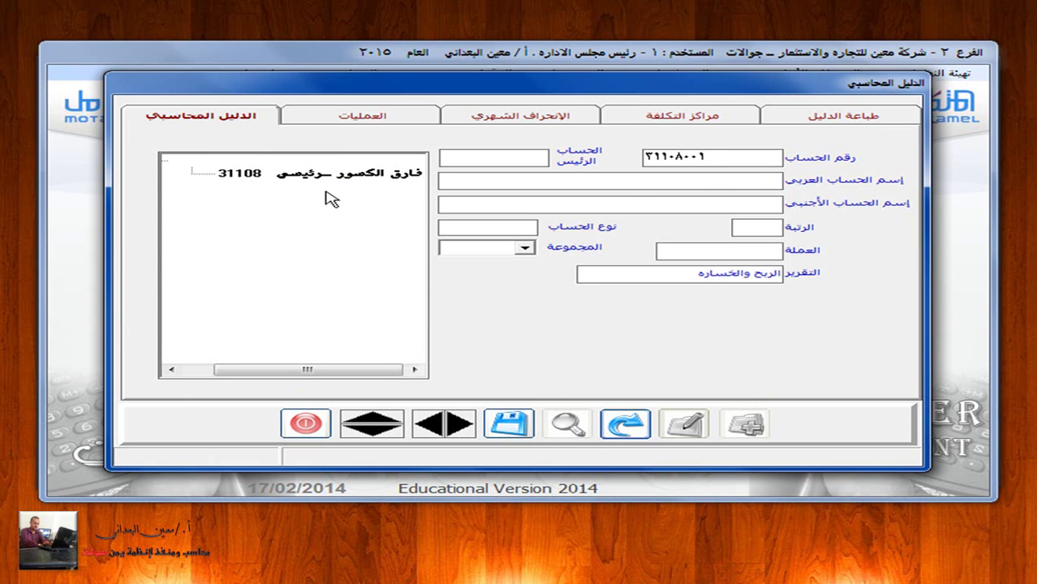
{"action": "type", "text": "3"}
{"action": "type", "text": "11"}
{"action": "type", "text": "فارق الكس"}
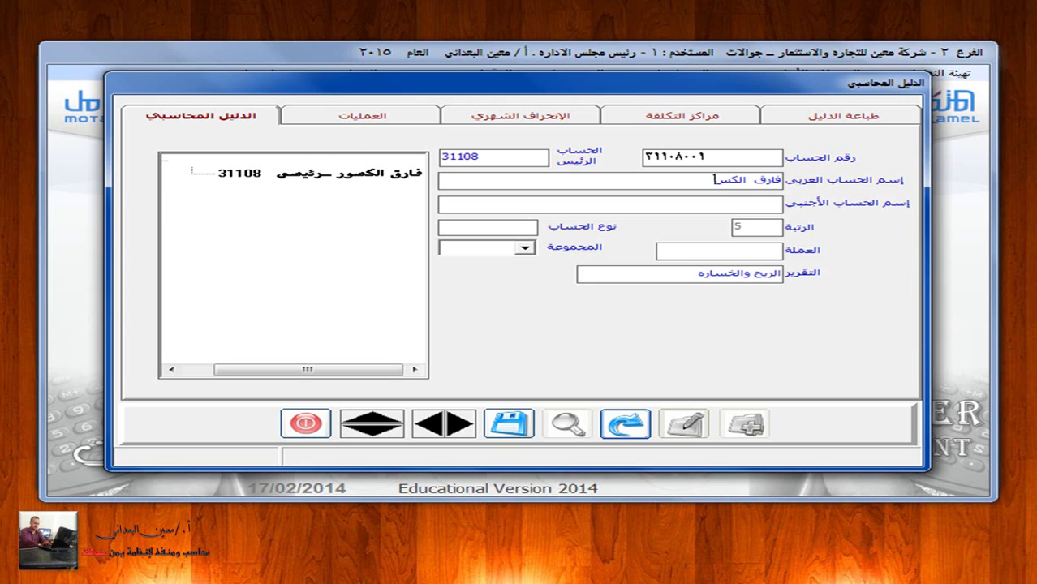
{"action": "type", "text": "ور ـ ريال"}
Set account 31108001's type to sub-account (فرعي, 2) and its currency to ر.ي, and save it.
{"action": "left_click", "coordinate": [511, 228]}
{"action": "left_click", "coordinate": [511, 257]}
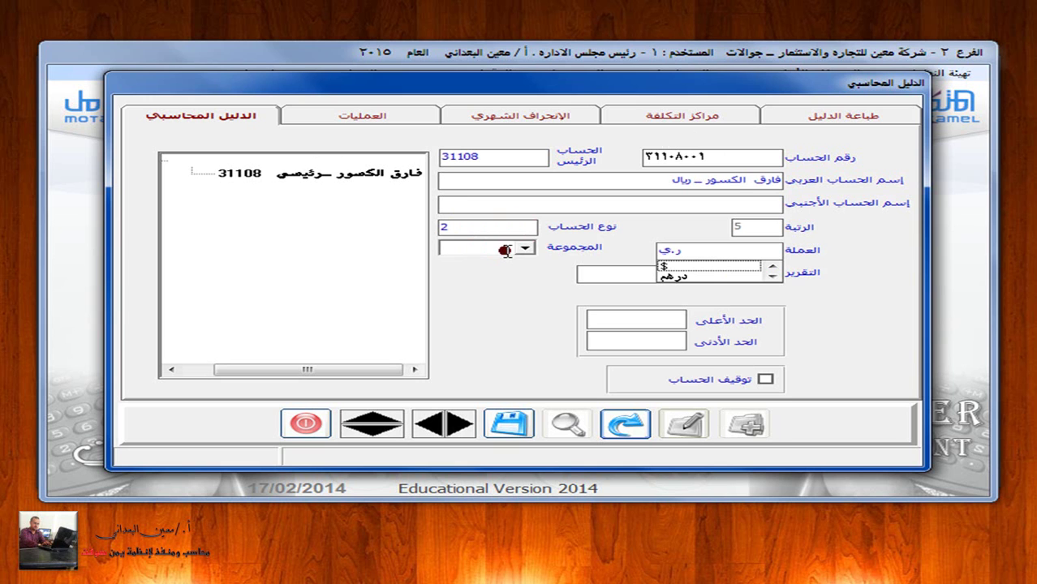
{"action": "left_click", "coordinate": [772, 277]}
{"action": "left_click", "coordinate": [772, 276]}
{"action": "left_click", "coordinate": [671, 273]}
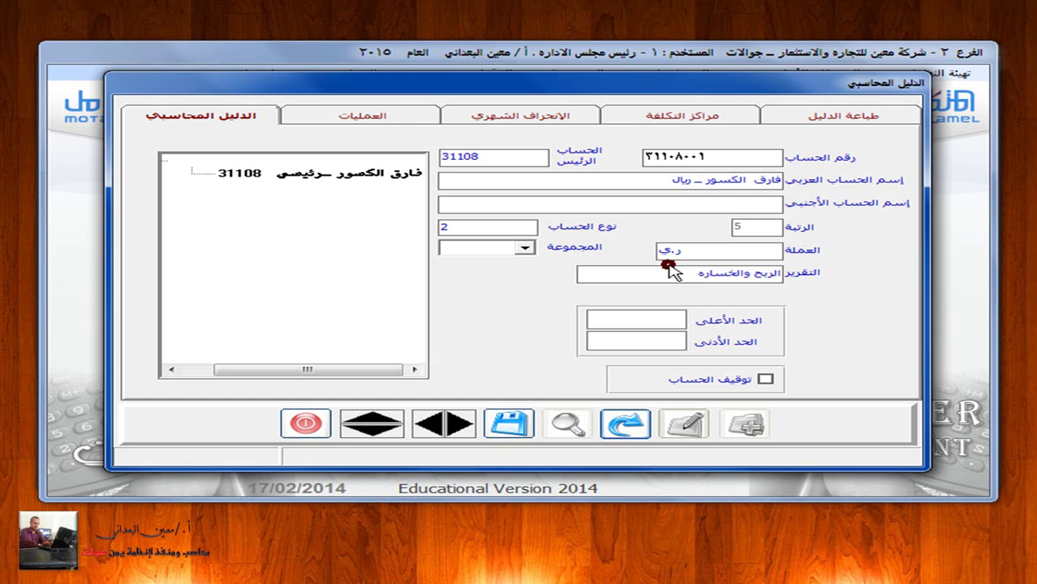
{"action": "left_click", "coordinate": [509, 422]}
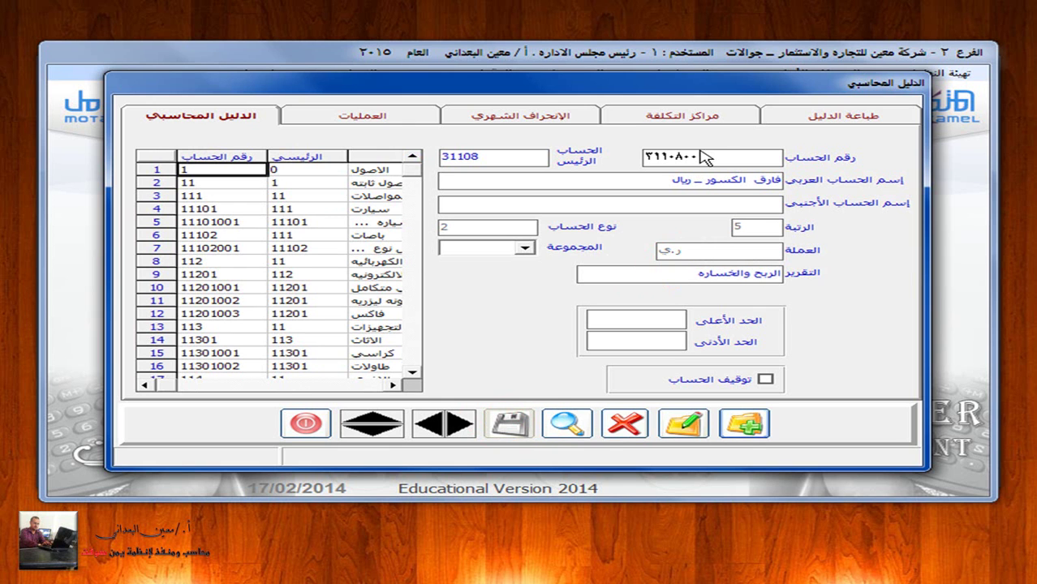
Start a new account numbered 31108002 under parent 31108, named "فارق الكسور دولار".
{"action": "left_click", "coordinate": [751, 430]}
{"action": "type", "text": "211"}
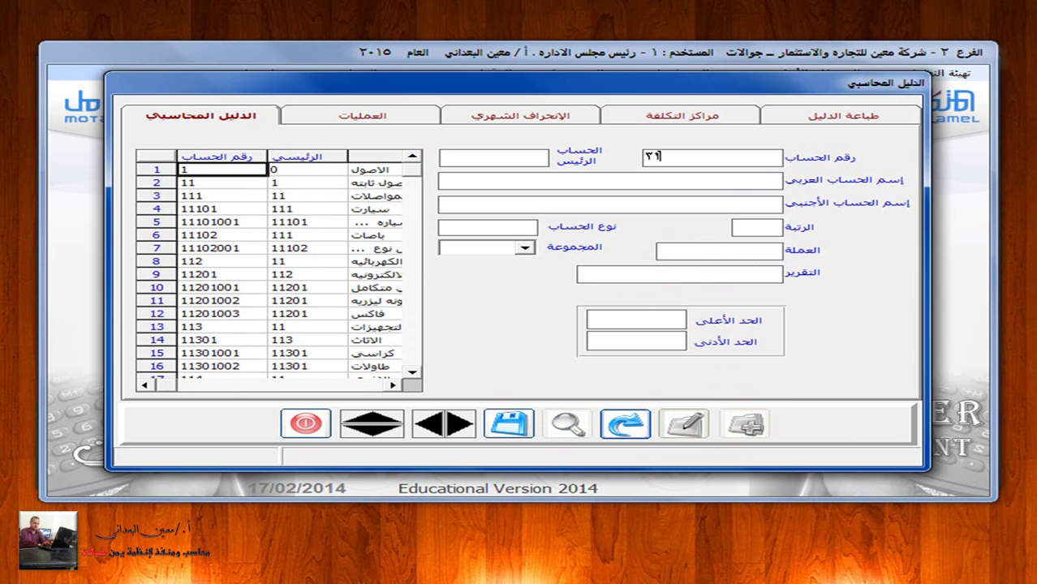
{"action": "type", "text": "08002"}
{"action": "key", "text": "Return"}
{"action": "type", "text": "31108"}
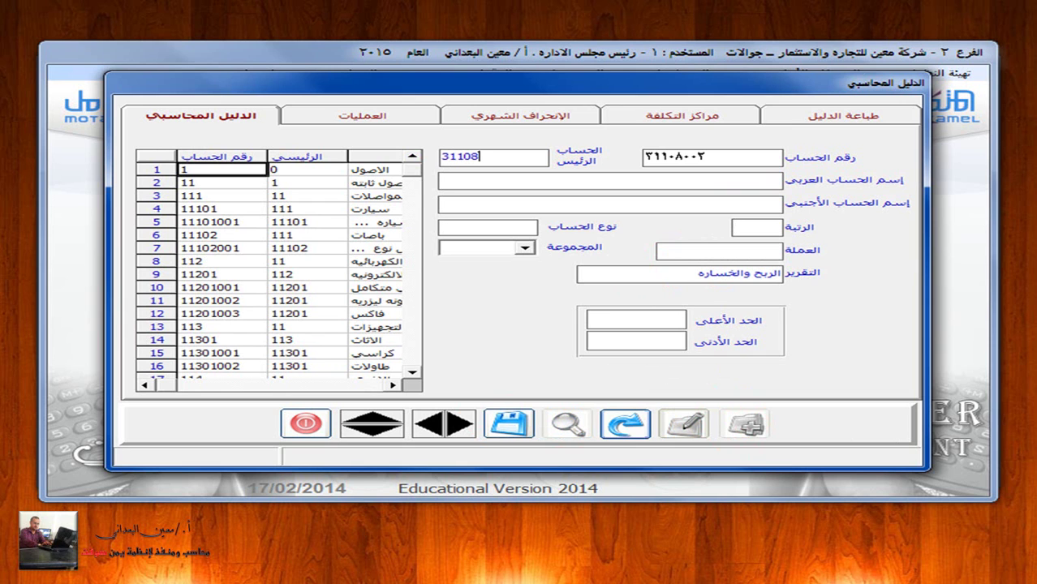
{"action": "type", "text": "فارق الكسور دولار"}
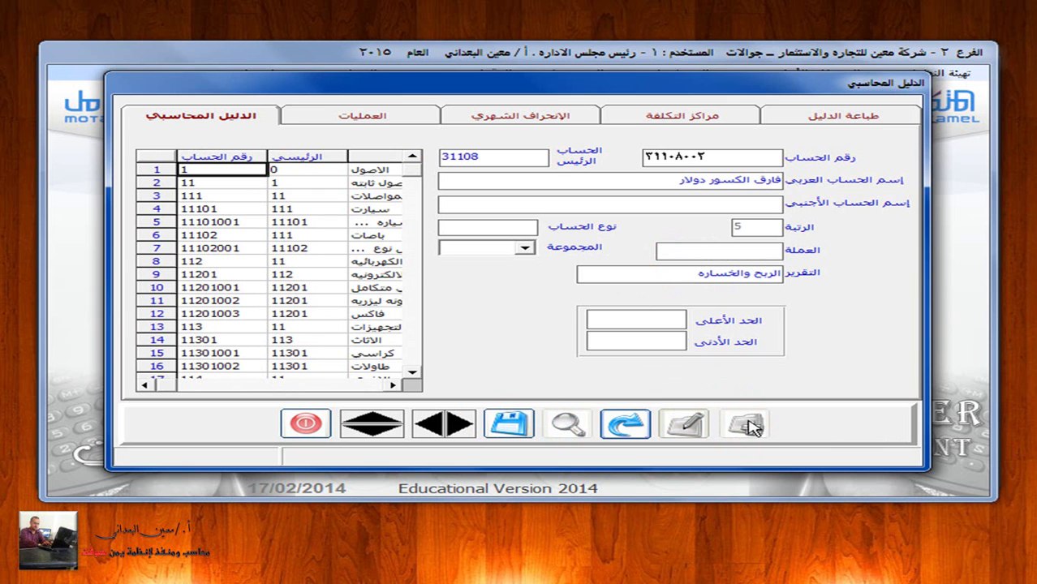
Set account 31108002's type to sub-account (فرعي, 2) and its currency to $, and save it.
{"action": "left_click", "coordinate": [465, 233]}
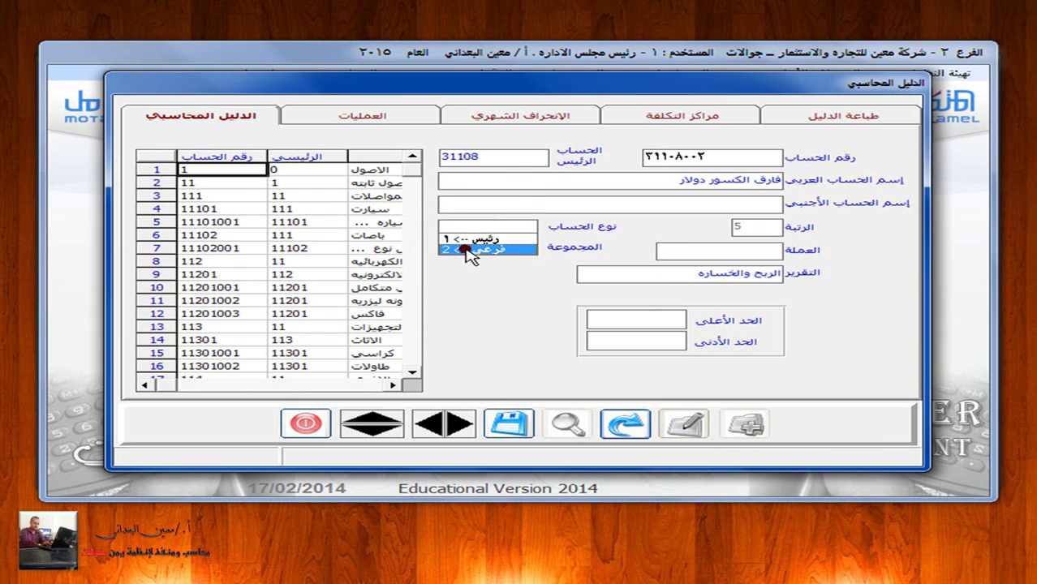
{"action": "left_click", "coordinate": [469, 251]}
{"action": "left_click", "coordinate": [772, 276]}
{"action": "left_click", "coordinate": [772, 276]}
{"action": "left_click", "coordinate": [719, 266]}
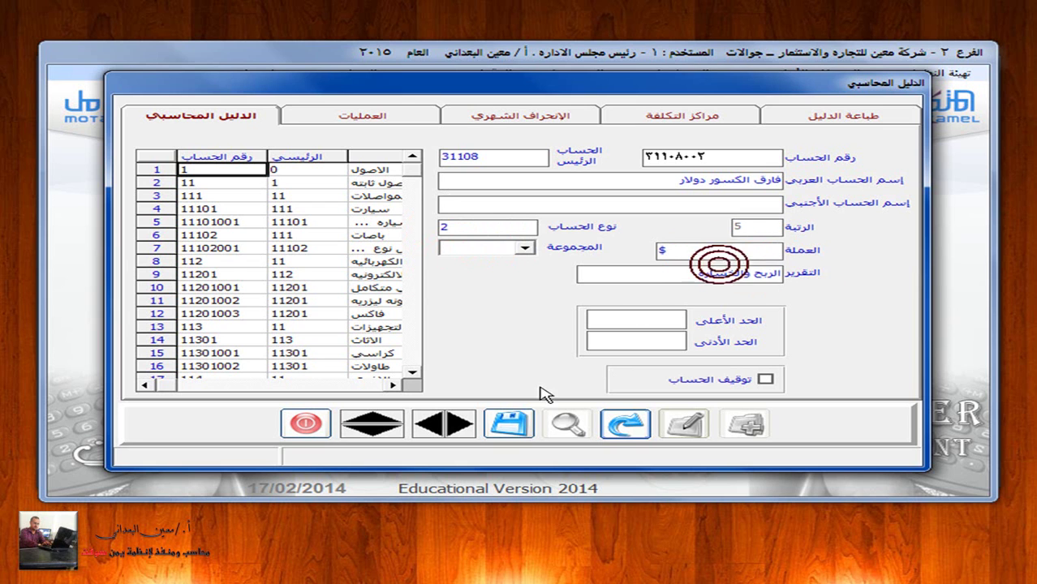
{"action": "key", "text": "Return"}
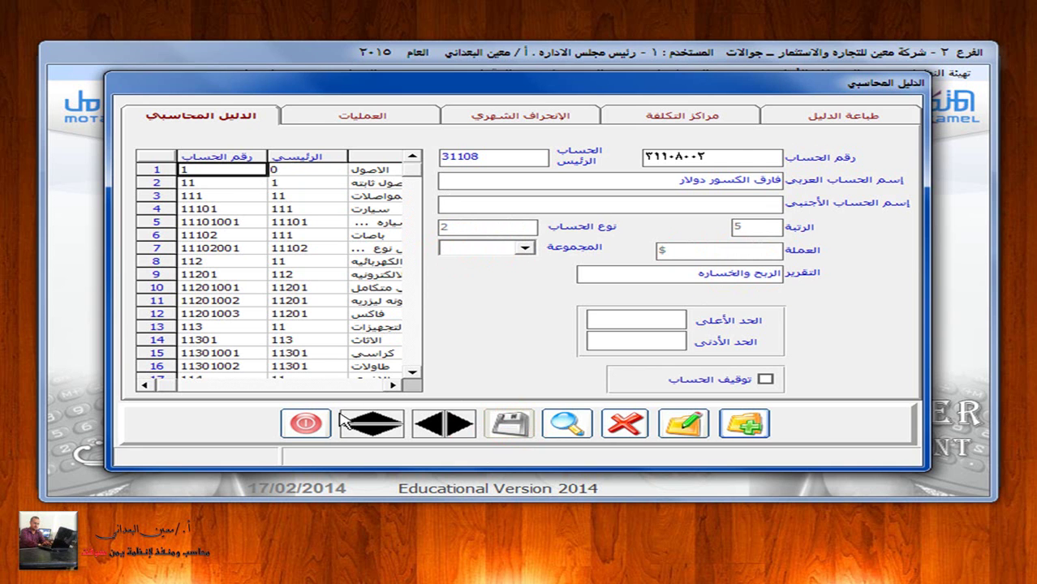
Close the chart of accounts, re-enter the General Ledger module and open the intermediate accounts setup (الحسابات الوسيطة).
{"action": "left_click", "coordinate": [312, 422]}
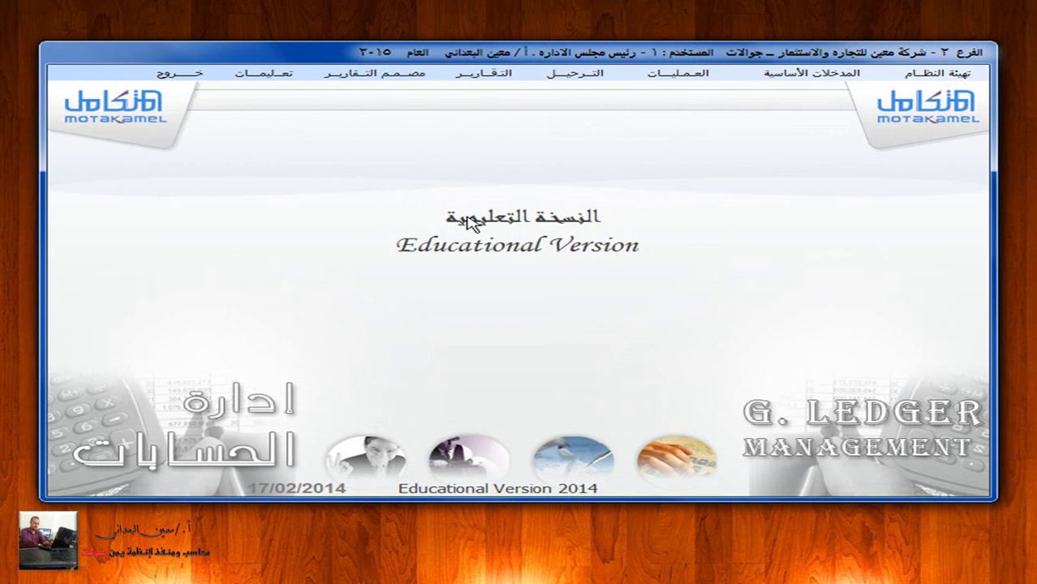
{"action": "left_click", "coordinate": [200, 75]}
{"action": "left_click", "coordinate": [946, 182]}
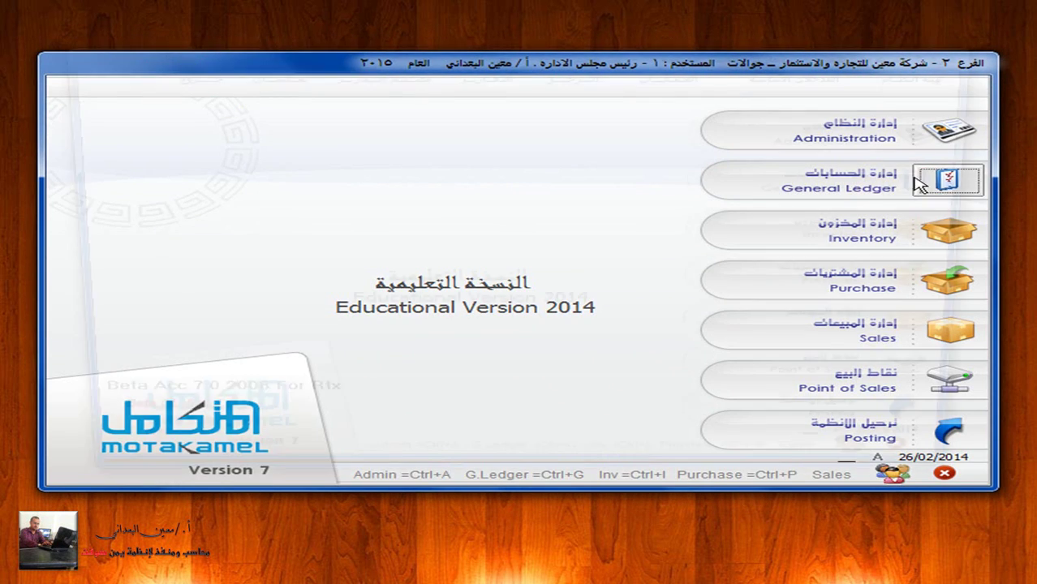
{"action": "left_click", "coordinate": [943, 73]}
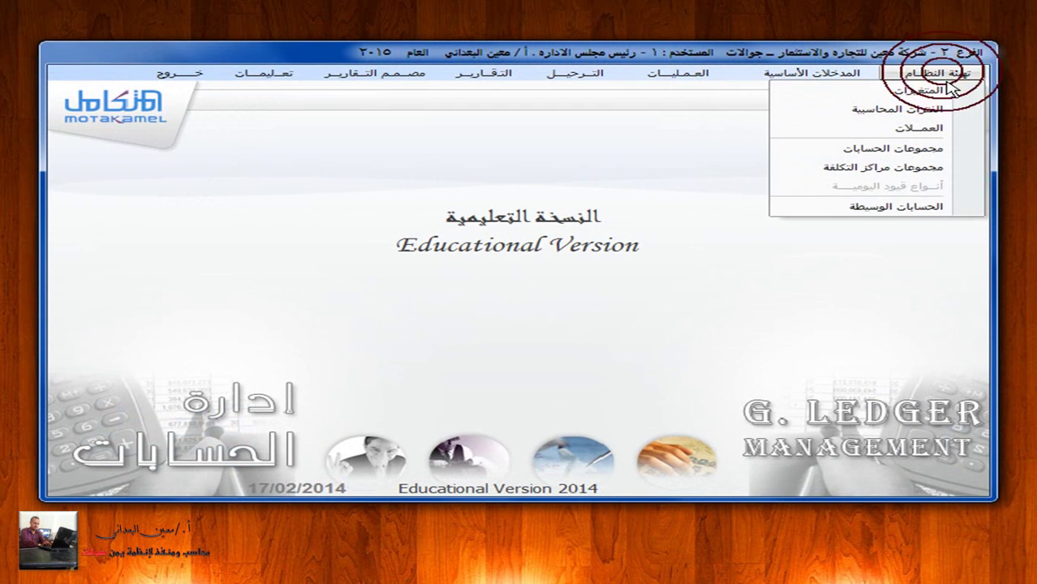
{"action": "left_click", "coordinate": [921, 207]}
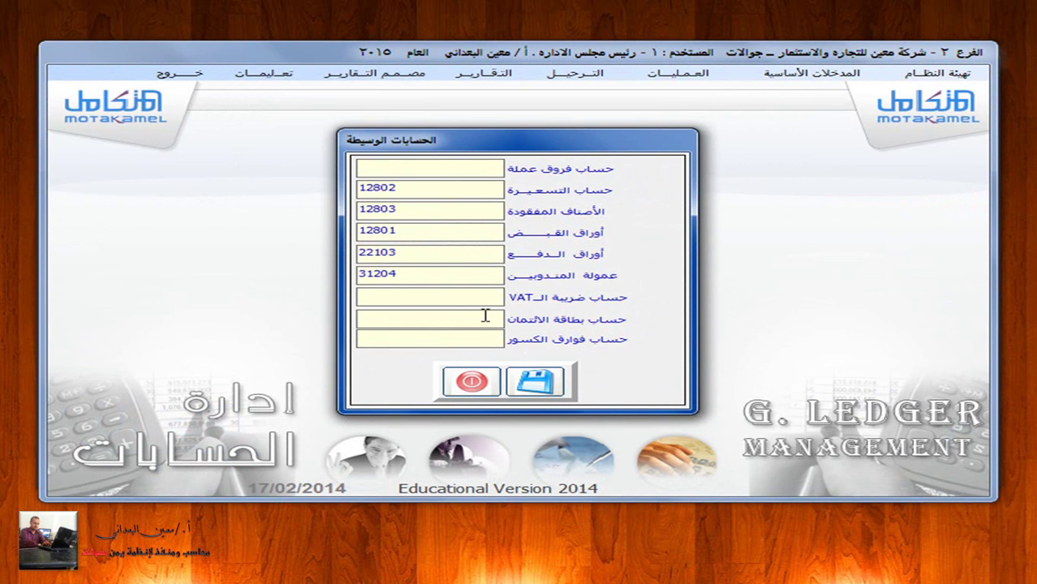
Set the fraction differences account (حساب فوارق الكسور) to 31108 from the accounts list, save and close the setup.
{"action": "left_click", "coordinate": [460, 339]}
{"action": "double_click", "coordinate": [463, 339]}
{"action": "key", "text": "Down"}
{"action": "key", "text": "Down"}
{"action": "key", "text": "Down"}
{"action": "key", "text": "Down"}
{"action": "key", "text": "Down"}
{"action": "key", "text": "Down"}
{"action": "key", "text": "Down"}
{"action": "key", "text": "Down"}
{"action": "key", "text": "Down"}
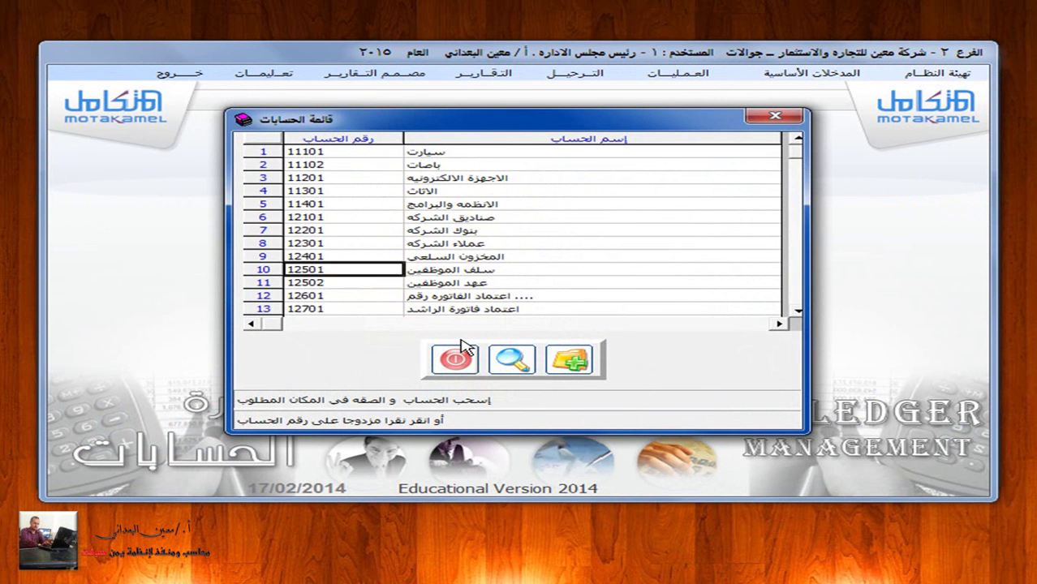
{"action": "key", "text": "Down"}
{"action": "key", "text": "Down"}
{"action": "key", "text": "Down"}
{"action": "key", "text": "Down"}
{"action": "key", "text": "Down"}
{"action": "key", "text": "Down"}
{"action": "key", "text": "Down"}
{"action": "key", "text": "Down"}
{"action": "key", "text": "Down"}
{"action": "key", "text": "Down"}
{"action": "key", "text": "Down"}
{"action": "key", "text": "Down"}
{"action": "key", "text": "Down"}
{"action": "key", "text": "Down"}
{"action": "key", "text": "Down"}
{"action": "key", "text": "Down"}
{"action": "key", "text": "Down"}
{"action": "key", "text": "Down"}
{"action": "key", "text": "Down"}
{"action": "key", "text": "Down"}
{"action": "key", "text": "Down"}
{"action": "key", "text": "Down"}
{"action": "key", "text": "Down"}
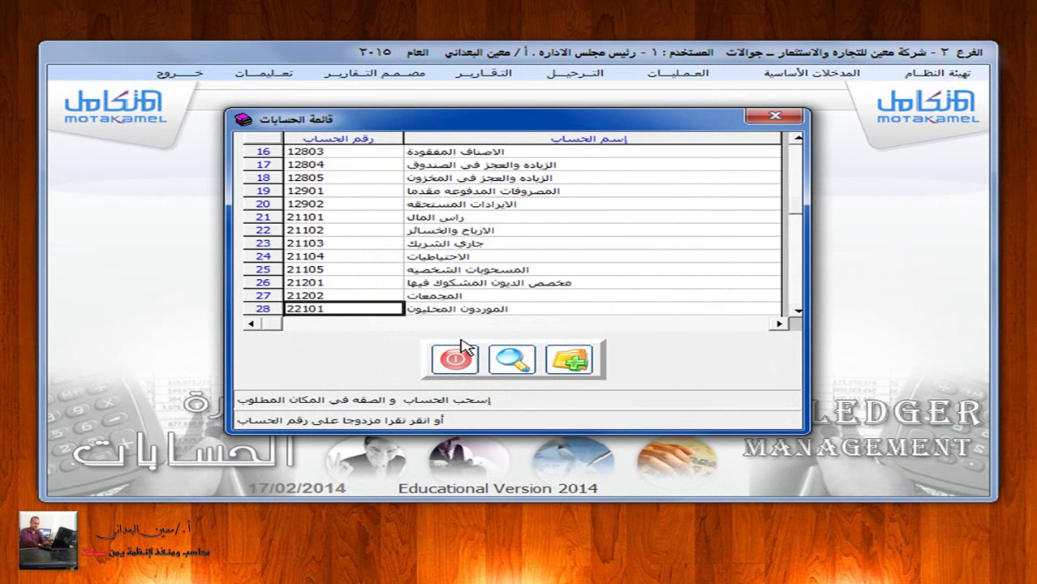
{"action": "key", "text": "Down"}
{"action": "key", "text": "Down"}
{"action": "key", "text": "Down"}
{"action": "key", "text": "Down"}
{"action": "key", "text": "Down"}
{"action": "key", "text": "Down"}
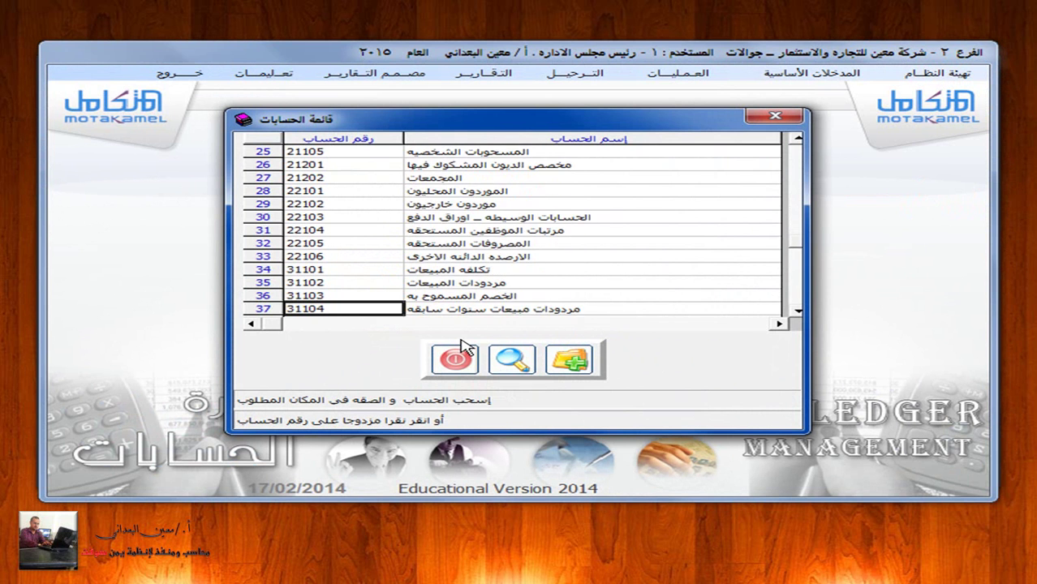
{"action": "key", "text": "Down"}
{"action": "key", "text": "Down"}
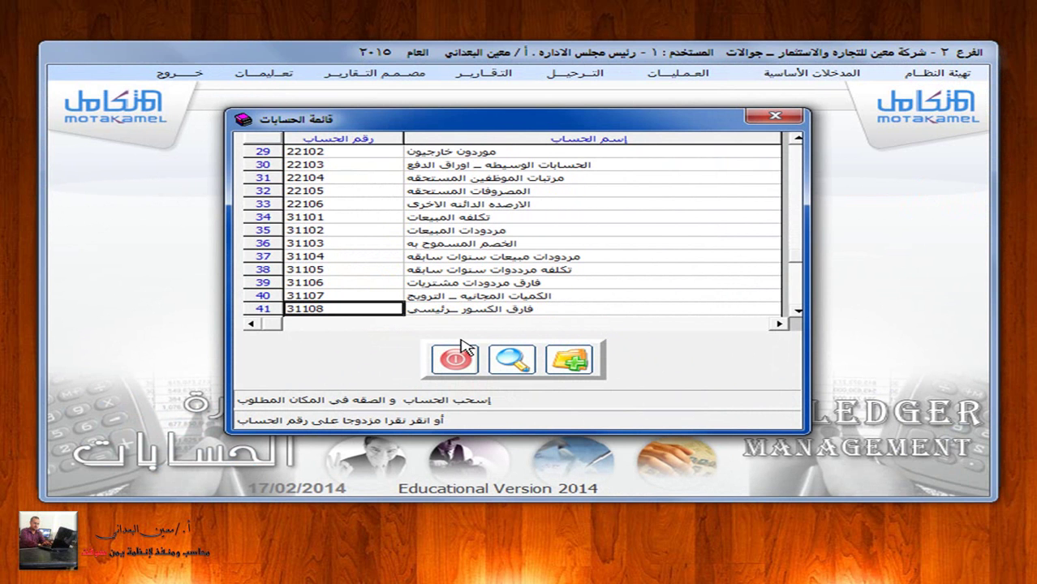
{"action": "key", "text": "Return"}
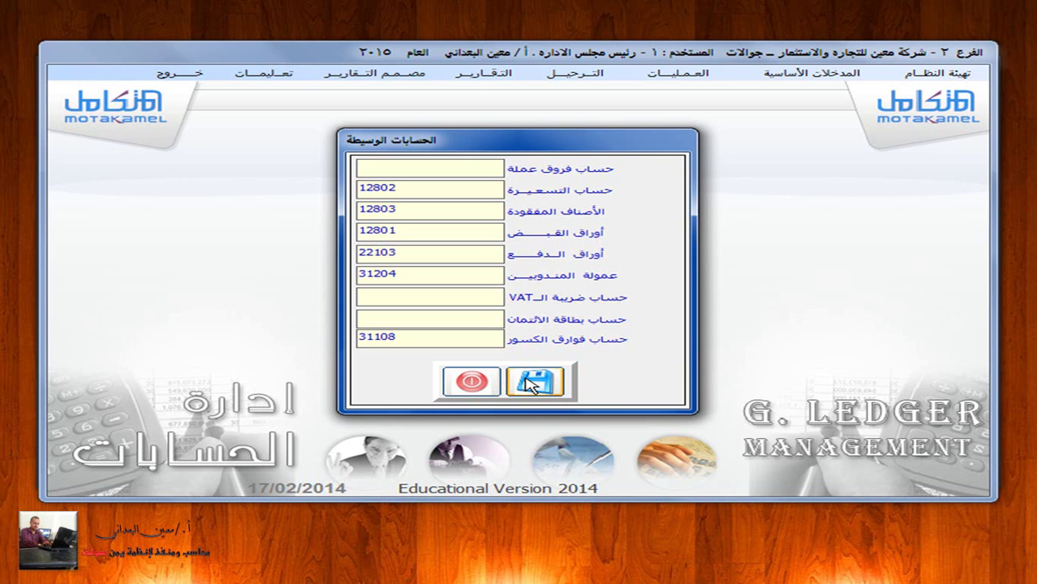
{"action": "left_click", "coordinate": [471, 381]}
Post instant purchase invoice 4 using posting by invoice (فاتورة), then close the posting window.
{"action": "left_click", "coordinate": [586, 74]}
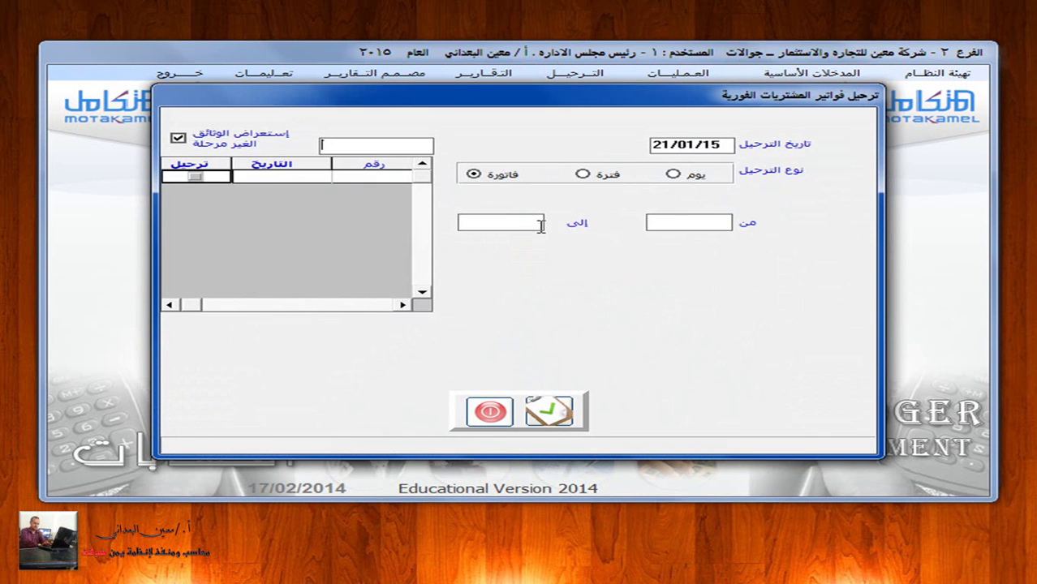
{"action": "left_click", "coordinate": [477, 176]}
{"action": "left_click", "coordinate": [195, 177]}
{"action": "left_click", "coordinate": [196, 177]}
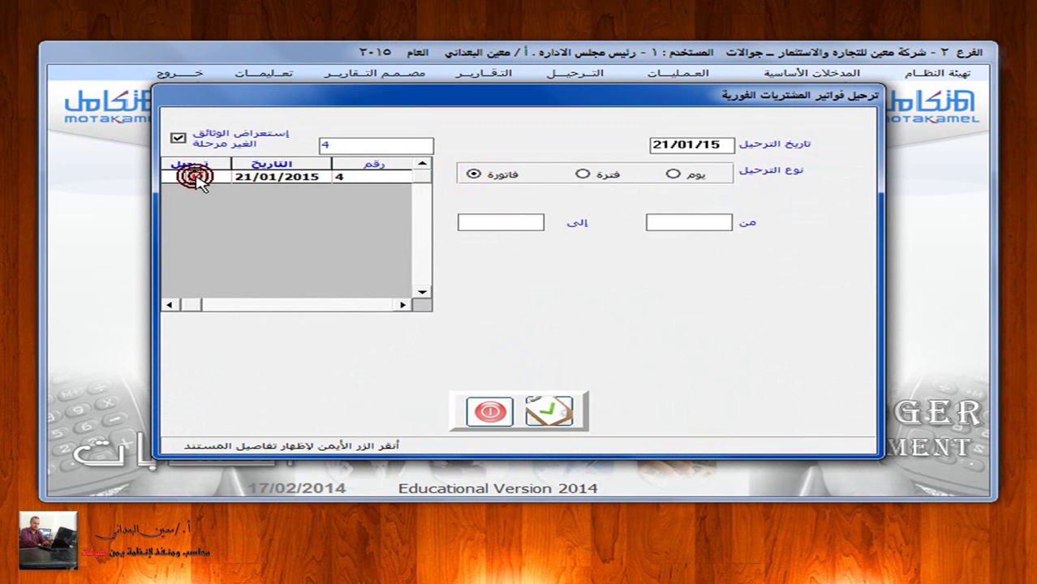
{"action": "left_click", "coordinate": [545, 410]}
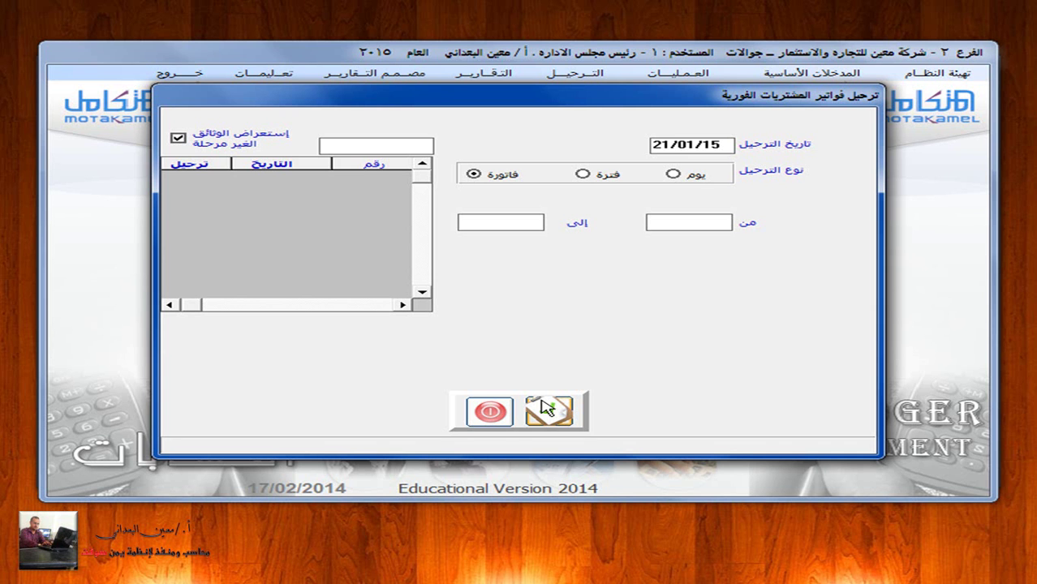
{"action": "left_click", "coordinate": [503, 411]}
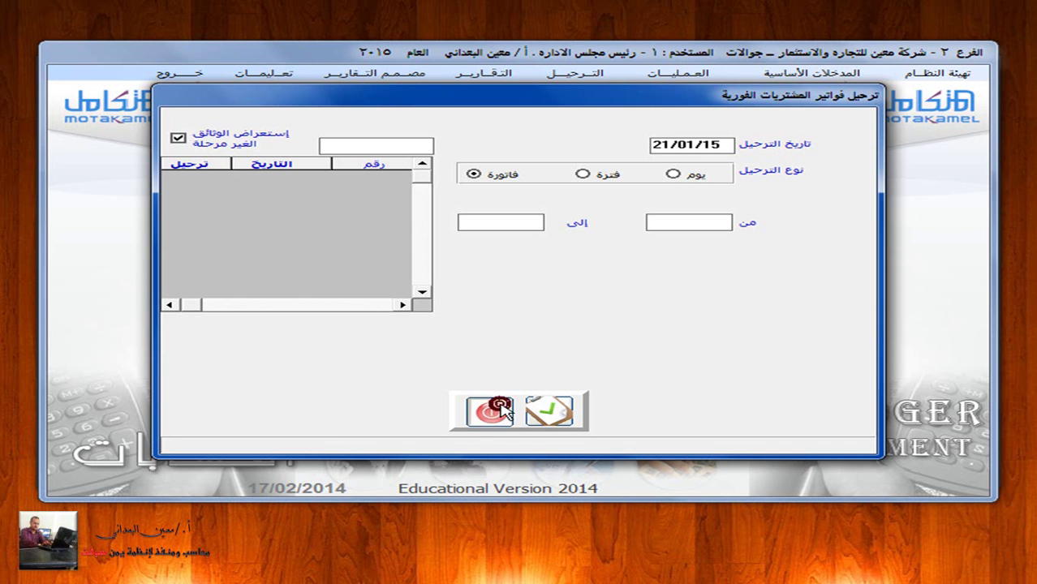
Leave the General Ledger module and open the instant purchase invoices (فواتير مشتروات فورية) in the Purchase module.
{"action": "left_click", "coordinate": [178, 71]}
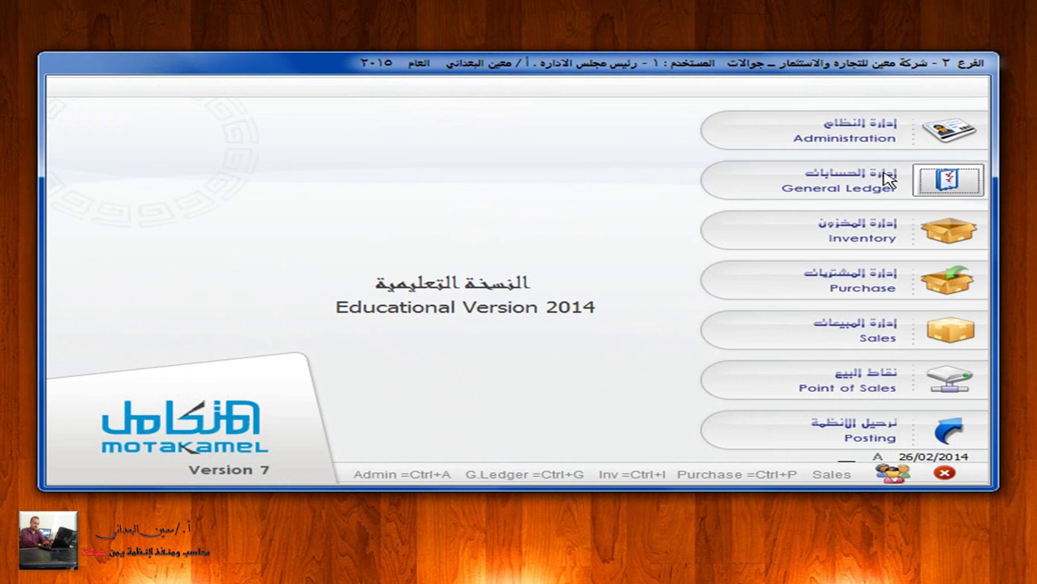
{"action": "left_click", "coordinate": [954, 282]}
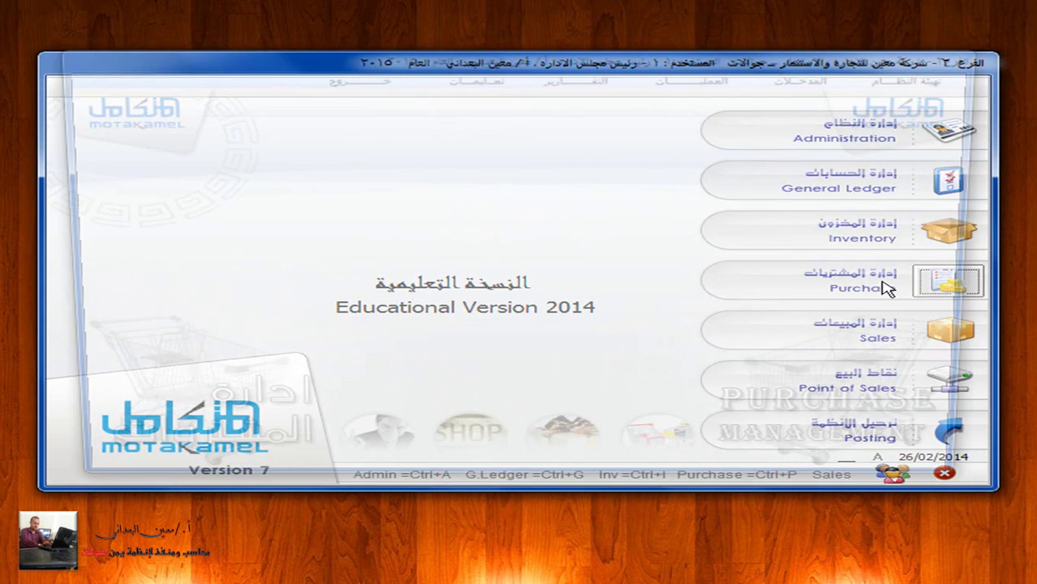
{"action": "left_click", "coordinate": [714, 78]}
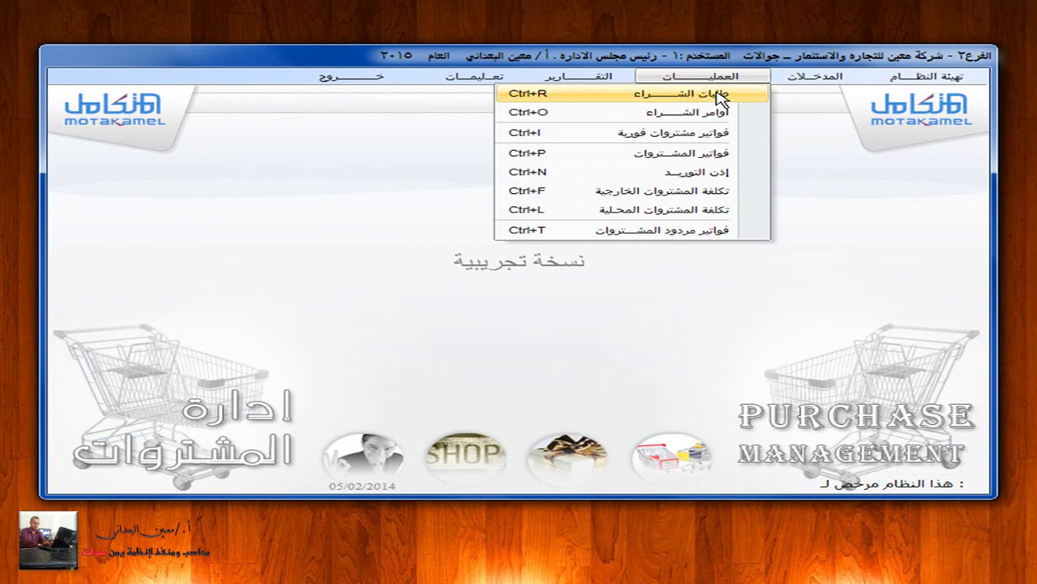
{"action": "left_click", "coordinate": [711, 132]}
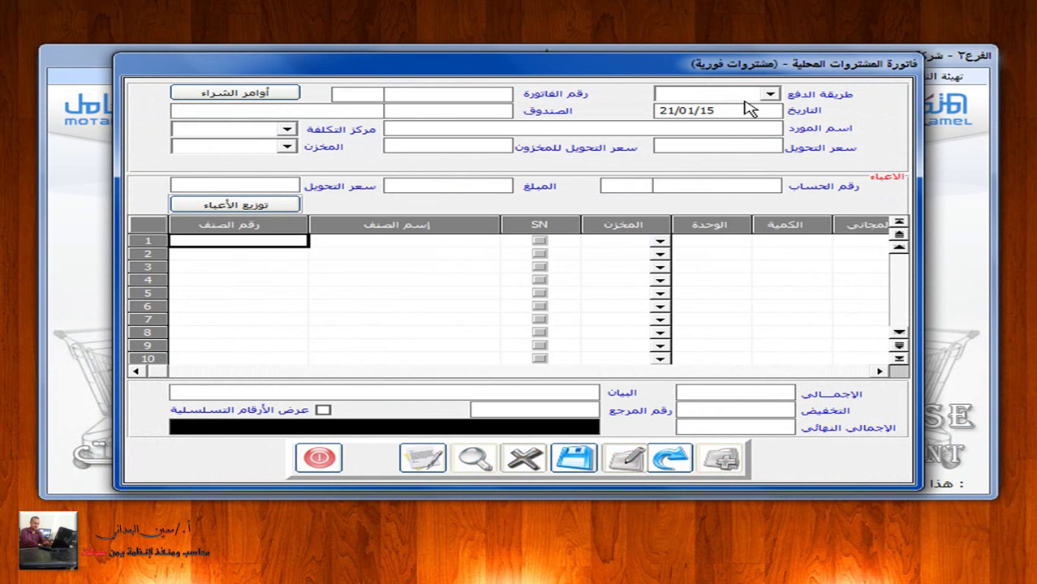
Set the invoice's payment method to cash (نقد), the cash box to 1 (Yemeni rial) and the warehouse to the main one (1).
{"action": "left_click", "coordinate": [769, 93]}
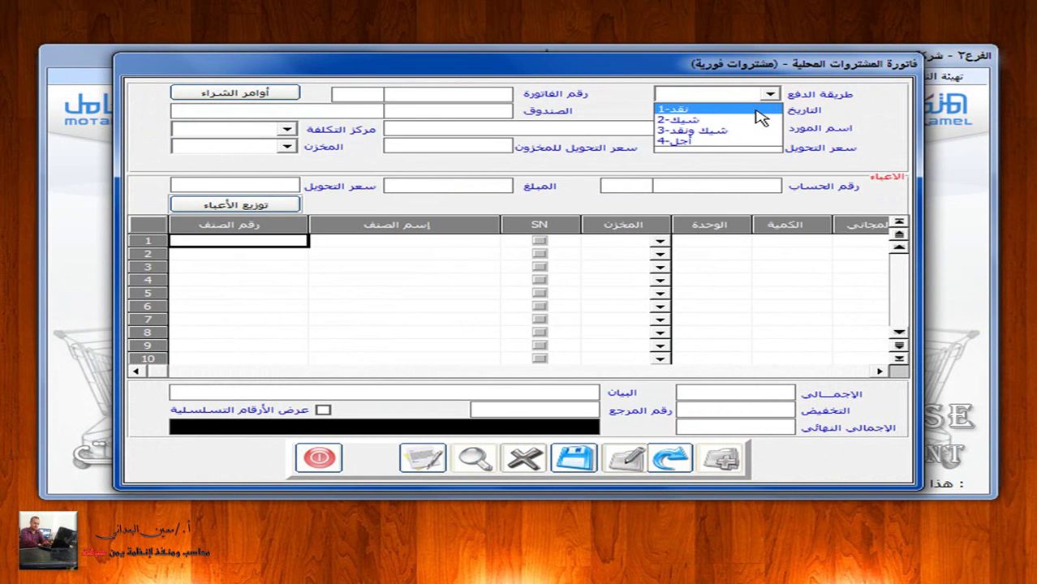
{"action": "left_click", "coordinate": [753, 109]}
{"action": "left_click", "coordinate": [458, 116]}
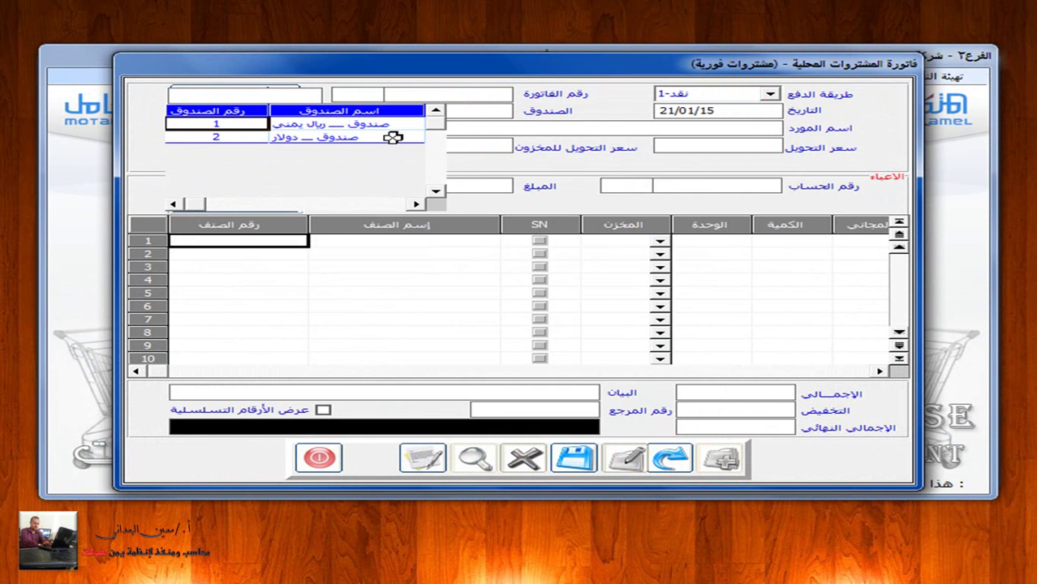
{"action": "double_click", "coordinate": [389, 126]}
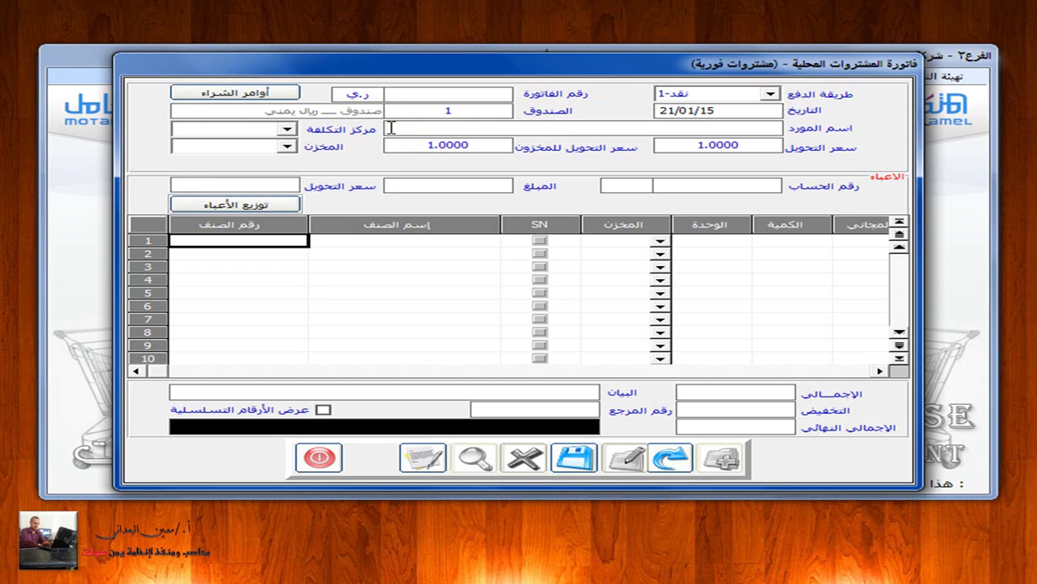
{"action": "left_click", "coordinate": [287, 146]}
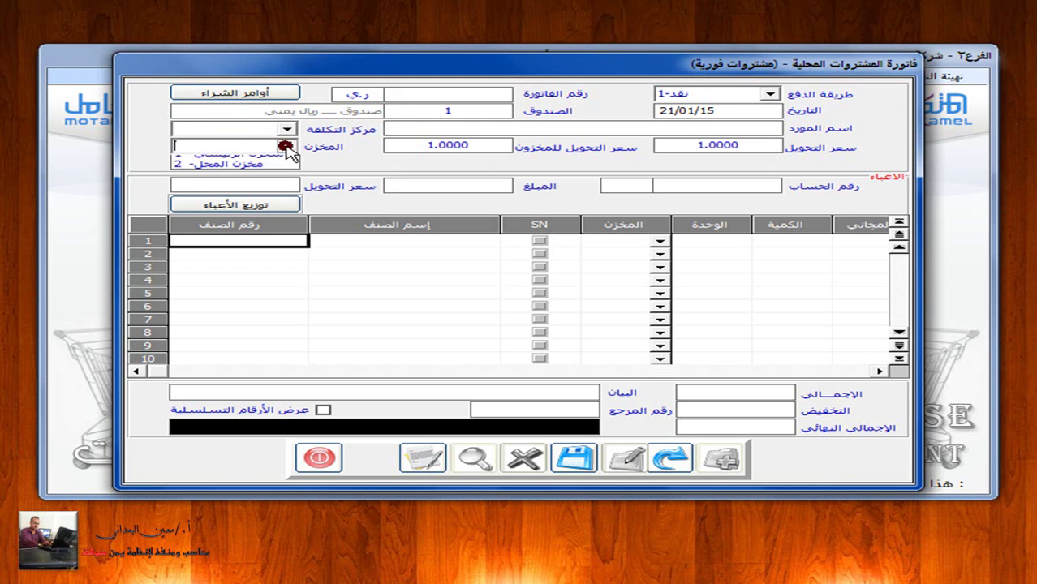
{"action": "left_click", "coordinate": [287, 161]}
Look up items by name with ايفون* and add item 002-001 (تلفون ايفون 6) to the first invoice line.
{"action": "left_click", "coordinate": [343, 238]}
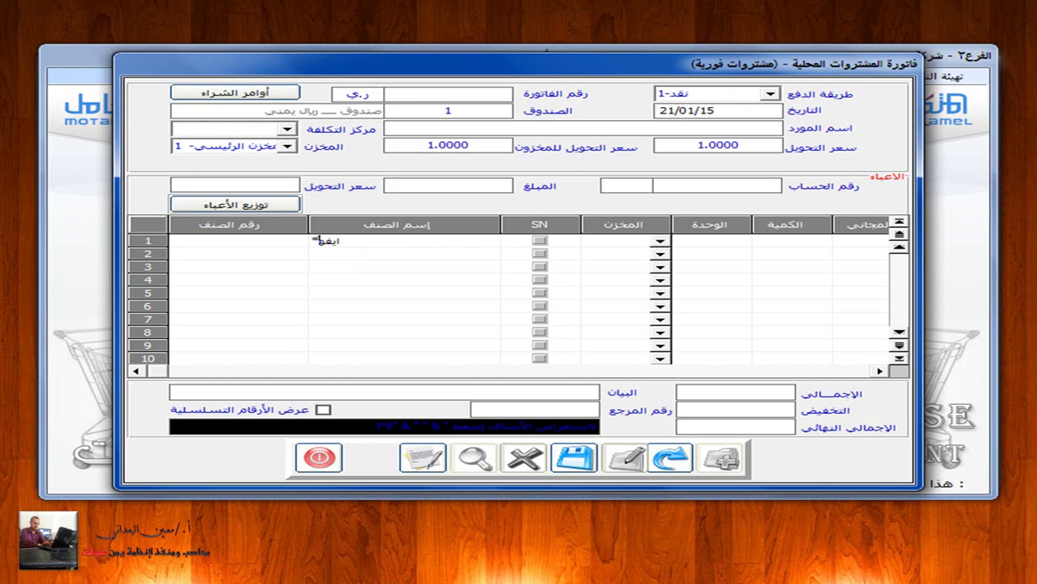
{"action": "type", "text": "ايفون*"}
{"action": "key", "text": "Return"}
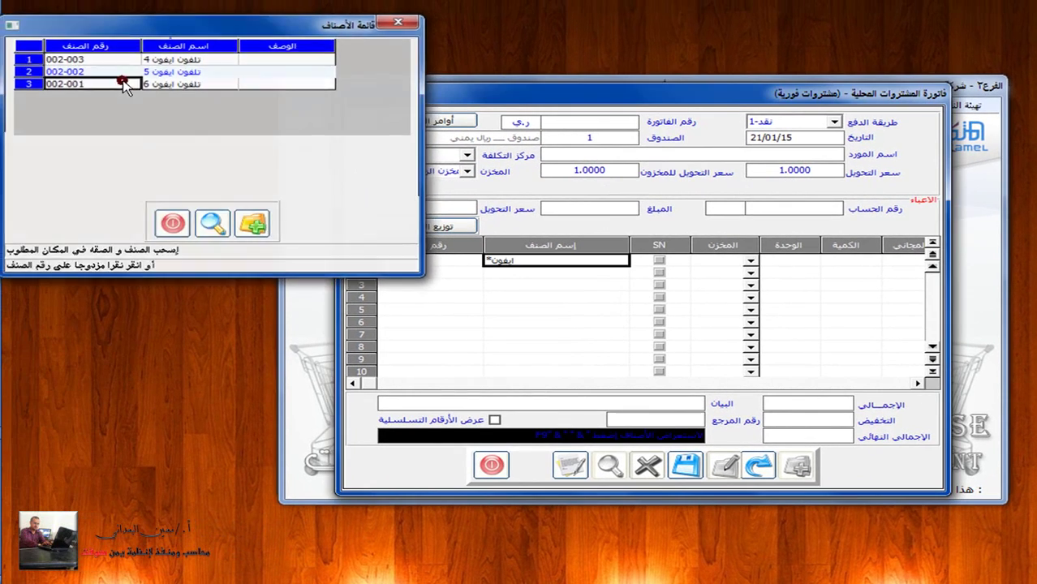
{"action": "double_click", "coordinate": [203, 55]}
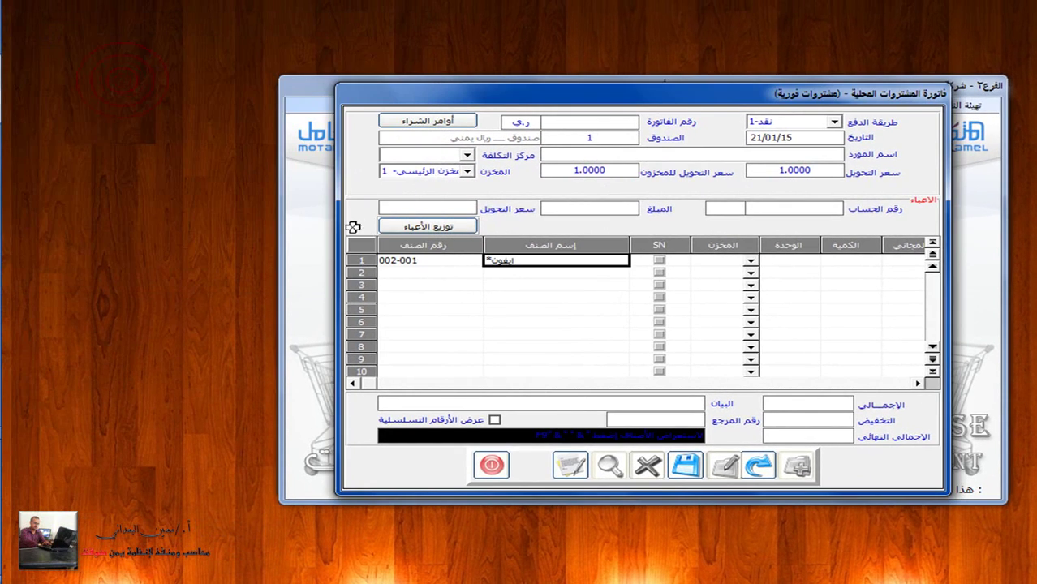
{"action": "key", "text": "Return"}
{"action": "key", "text": "Return"}
{"action": "key", "text": "Return"}
{"action": "key", "text": "Left"}
Set the line's quantity to 30, free quantity (المجاني) to 1 and cost (التكلفة) to 65000.
{"action": "type", "text": "3"}
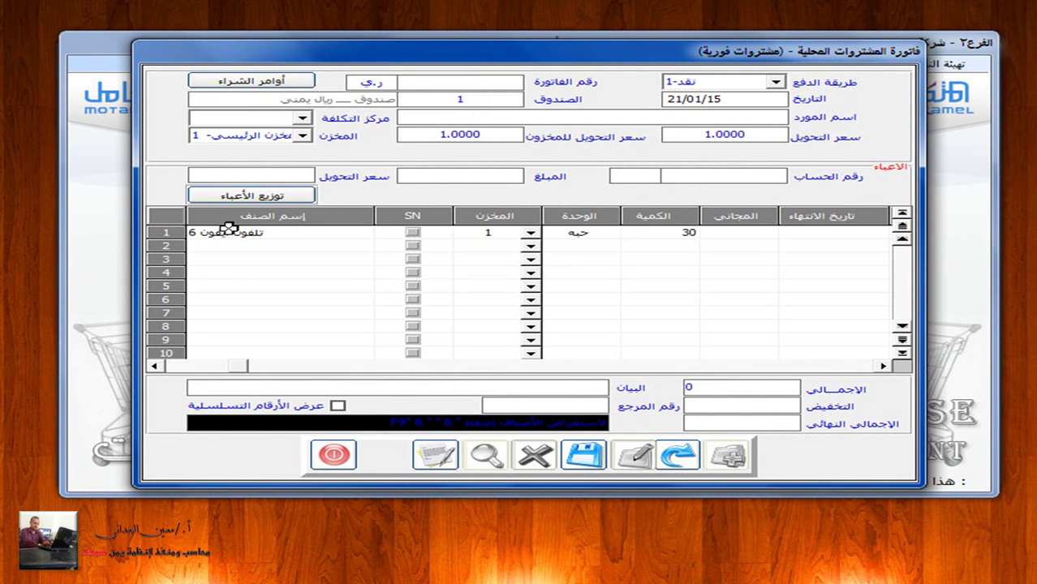
{"action": "type", "text": "0"}
{"action": "key", "text": "Return"}
{"action": "type", "text": "1"}
{"action": "key", "text": "Return"}
{"action": "key", "text": "Return"}
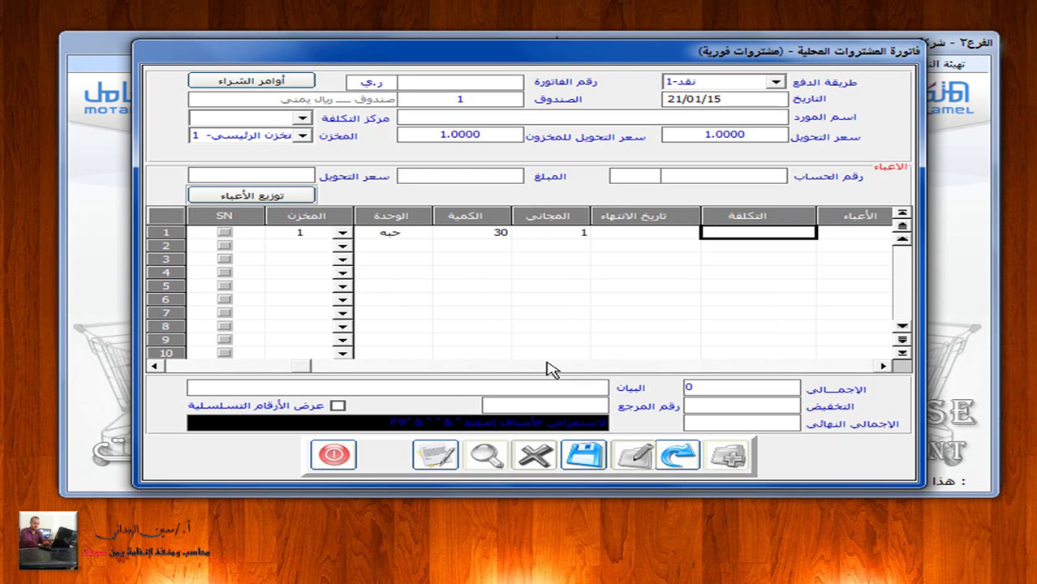
{"action": "type", "text": "65000.0000"}
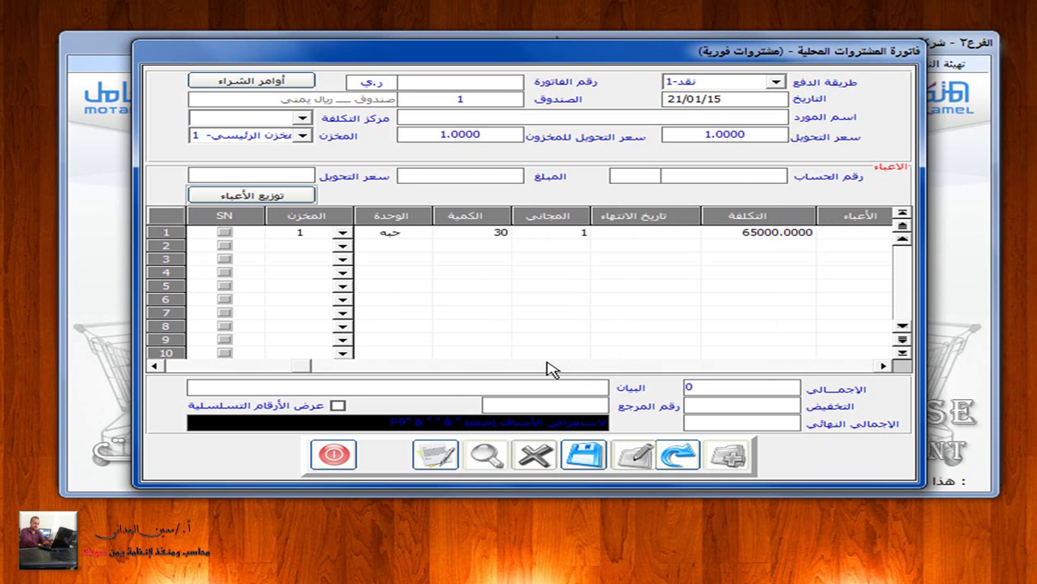
{"action": "key", "text": "Return"}
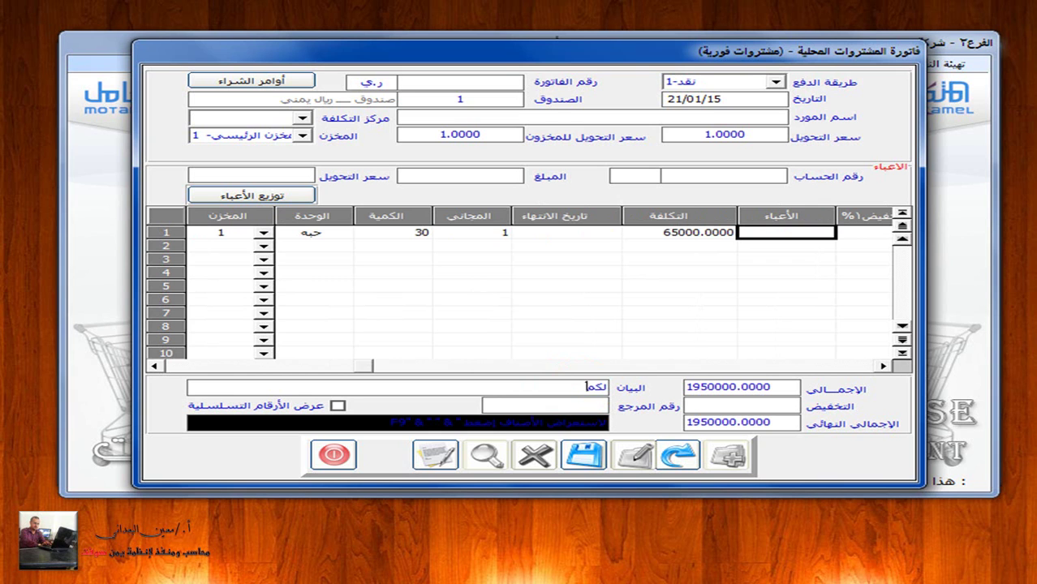
Enter شراء نقدا as the invoice description, assign invoice number 5, then save and close the invoice.
{"action": "type", "text": "شراء نقدا"}
{"action": "left_click", "coordinate": [582, 455]}
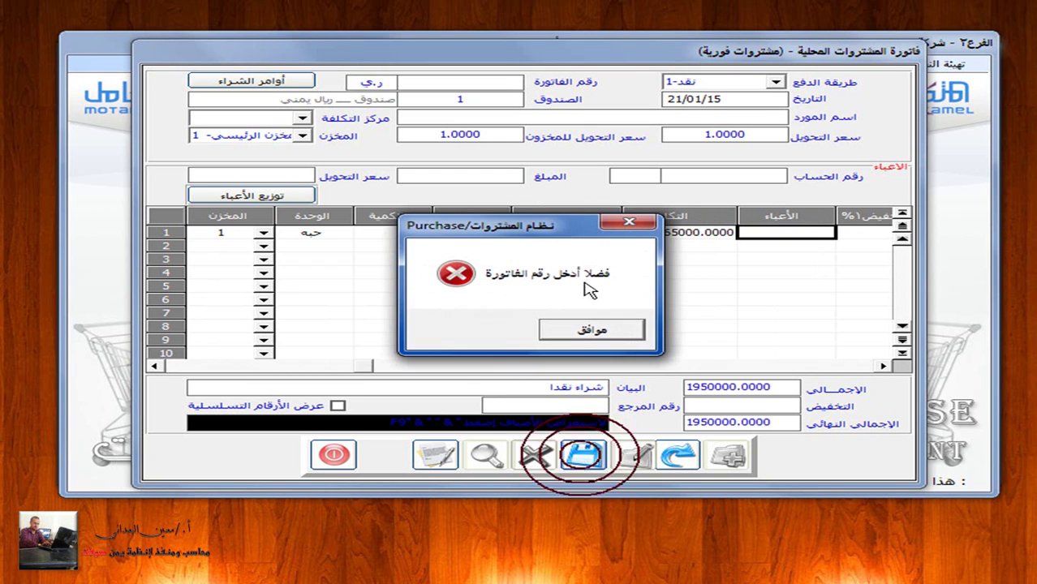
{"action": "left_click", "coordinate": [573, 327]}
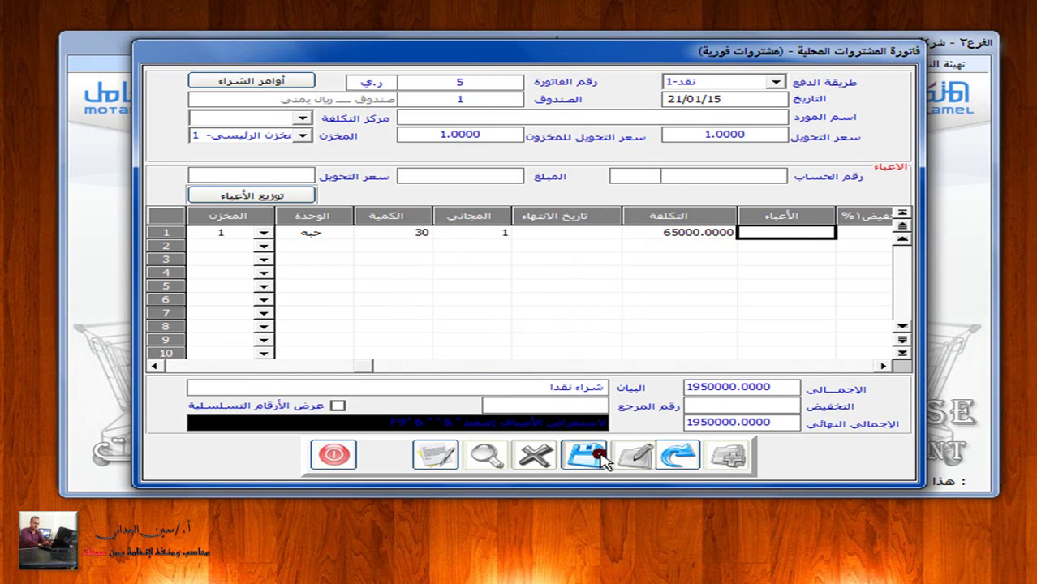
{"action": "left_click", "coordinate": [573, 458]}
{"action": "left_click", "coordinate": [333, 455]}
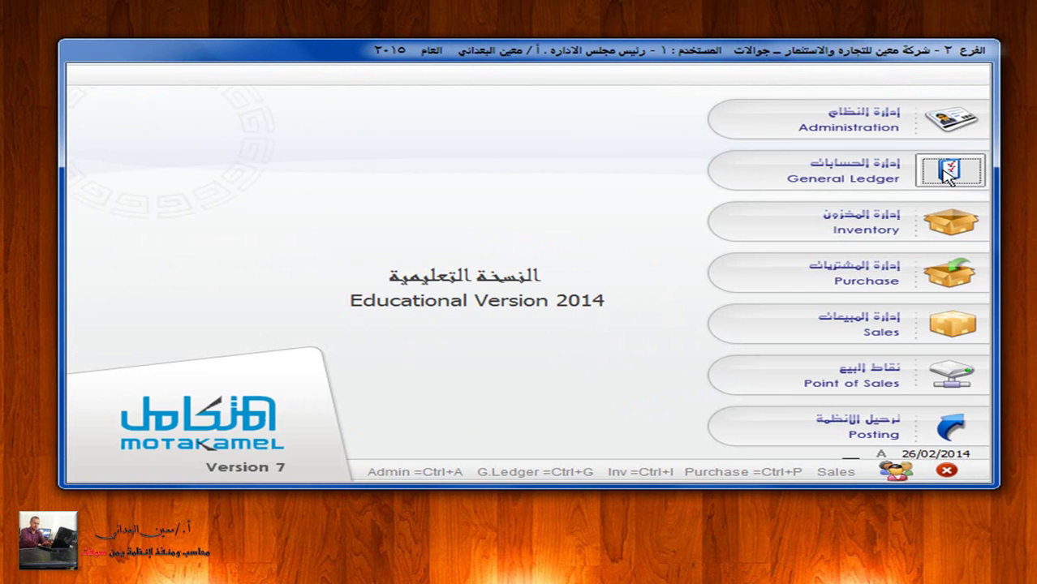
Try to post instant purchase invoice 5 from the General Ledger using posting by invoice (فاتورة), then close the posting window.
{"action": "left_click", "coordinate": [942, 167]}
{"action": "left_click", "coordinate": [597, 63]}
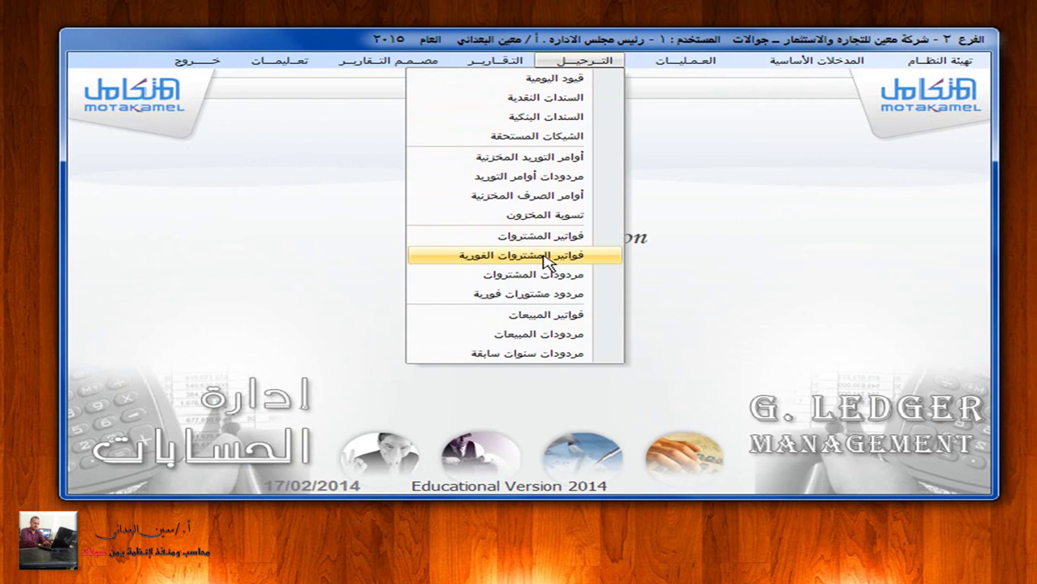
{"action": "left_click", "coordinate": [545, 257]}
{"action": "left_click", "coordinate": [499, 163]}
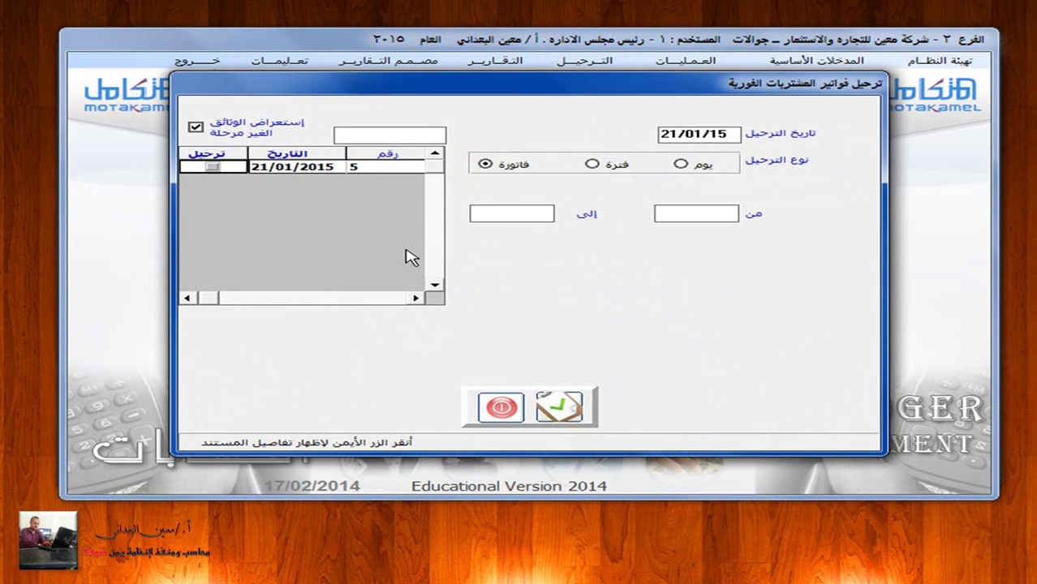
{"action": "left_click", "coordinate": [485, 163]}
{"action": "left_click", "coordinate": [213, 168]}
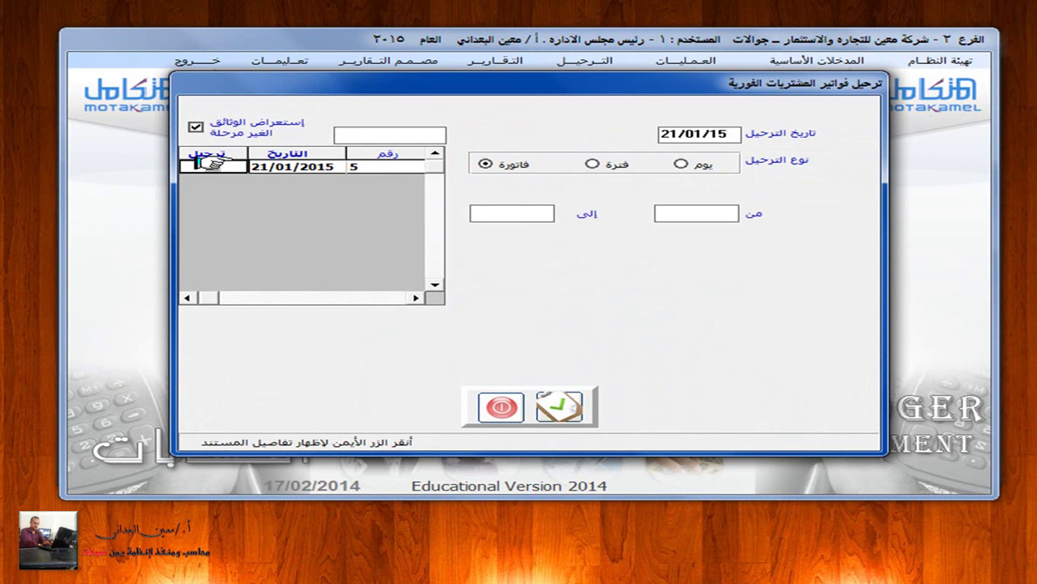
{"action": "left_click", "coordinate": [566, 408]}
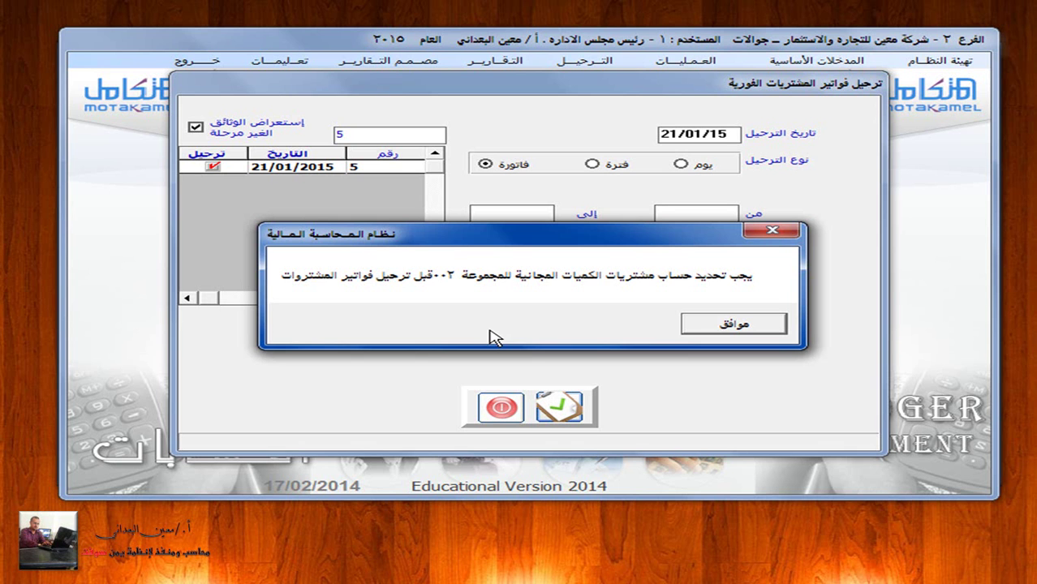
{"action": "left_click", "coordinate": [714, 324]}
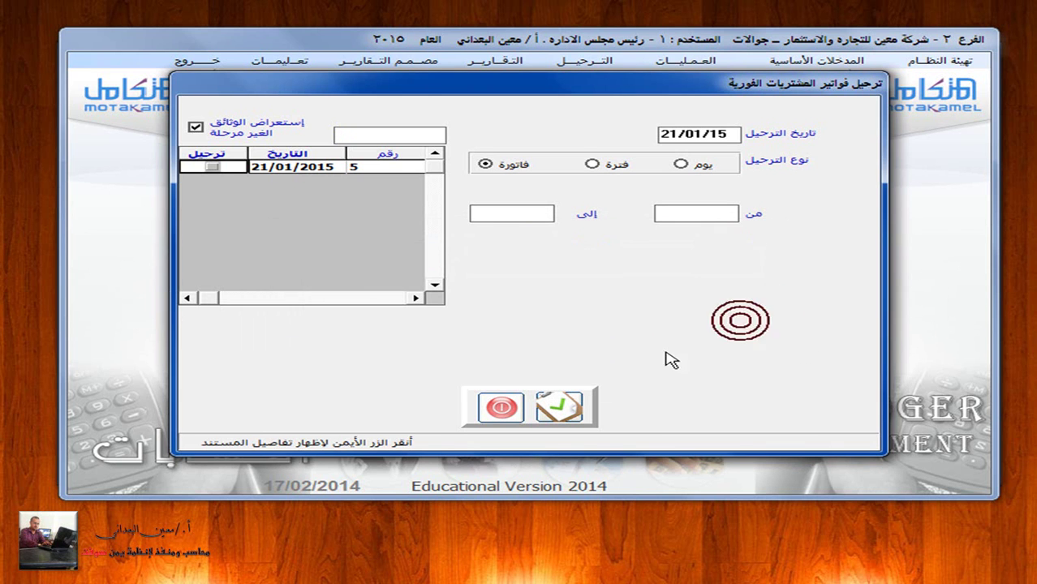
{"action": "left_click", "coordinate": [492, 414]}
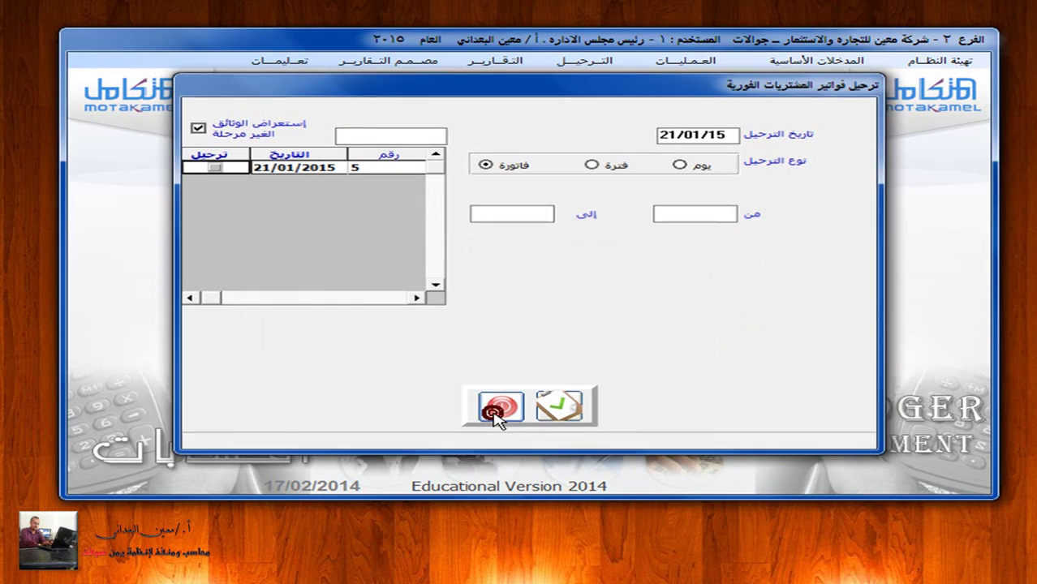
Examine the free-quantity purchases account 41102 and its currency sub-accounts in the chart of accounts, then close the chart.
{"action": "left_click", "coordinate": [789, 61]}
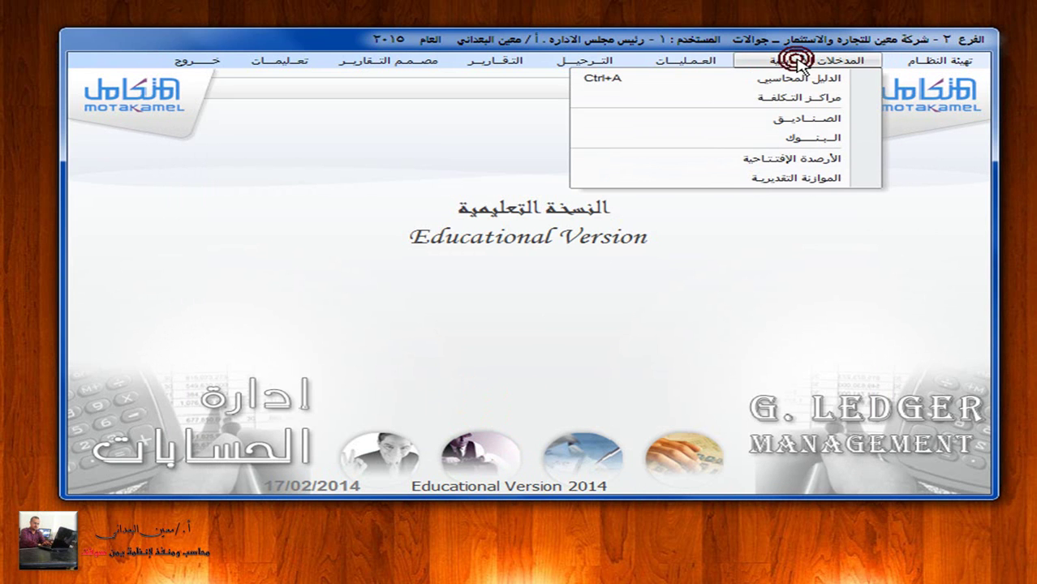
{"action": "left_click", "coordinate": [800, 79]}
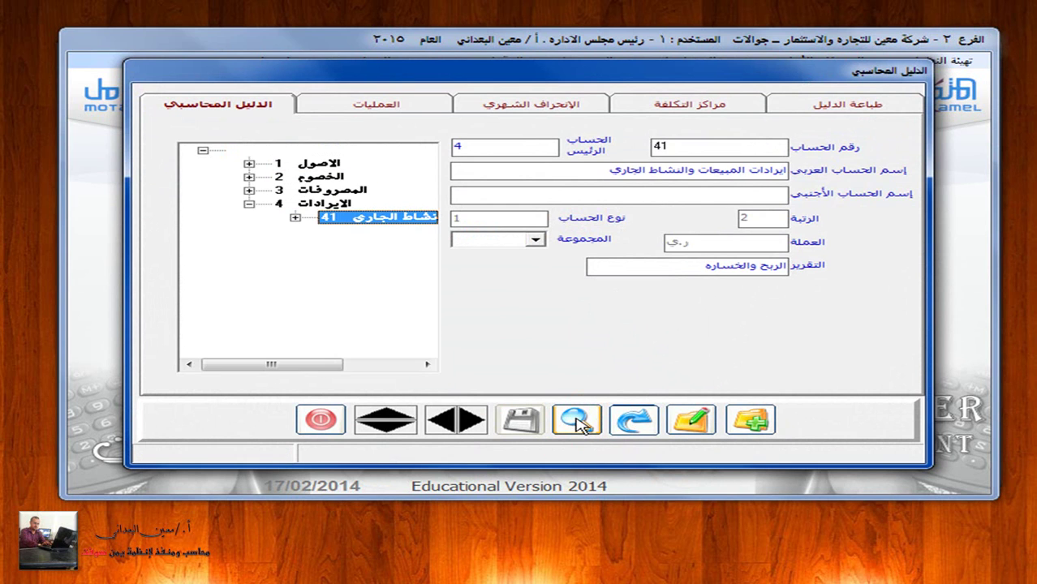
{"action": "left_click_drag", "start_coordinate": [334, 364], "coordinate": [422, 361]}
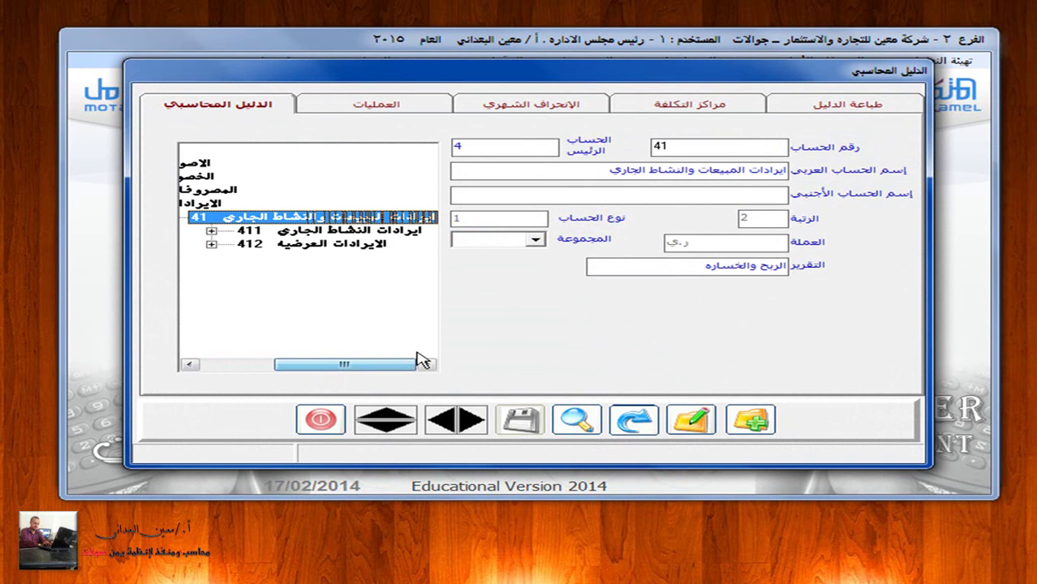
{"action": "left_click", "coordinate": [211, 232]}
{"action": "left_click_drag", "start_coordinate": [289, 366], "coordinate": [357, 369]}
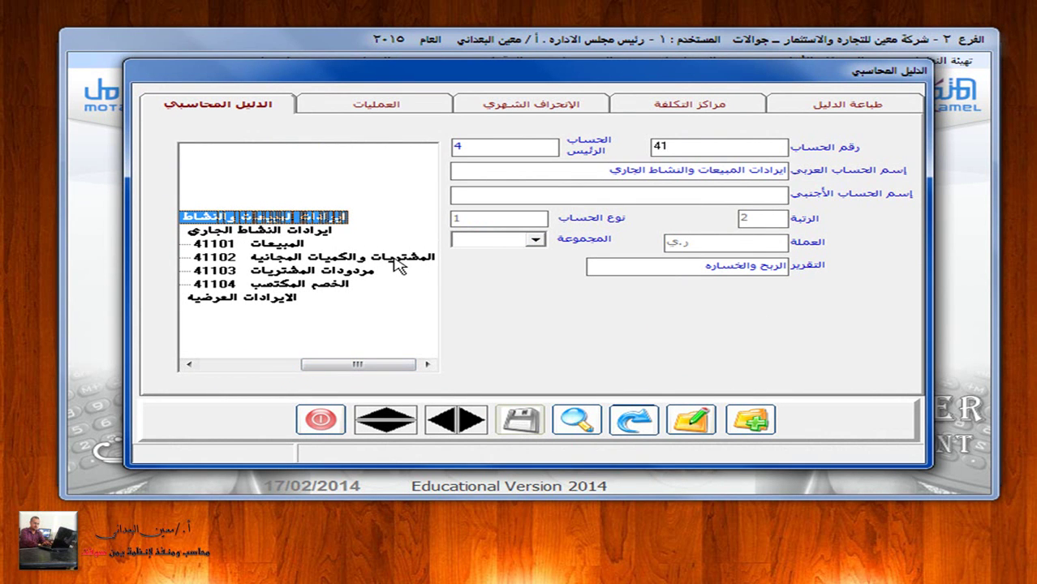
{"action": "left_click_drag", "start_coordinate": [343, 366], "coordinate": [308, 370]}
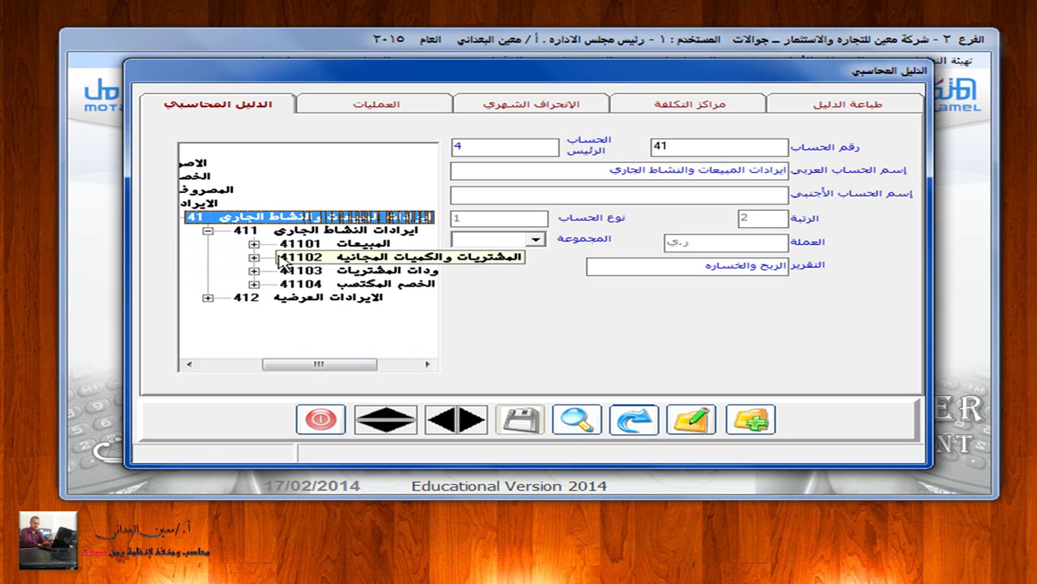
{"action": "left_click", "coordinate": [254, 257]}
{"action": "left_click_drag", "start_coordinate": [280, 364], "coordinate": [313, 365]}
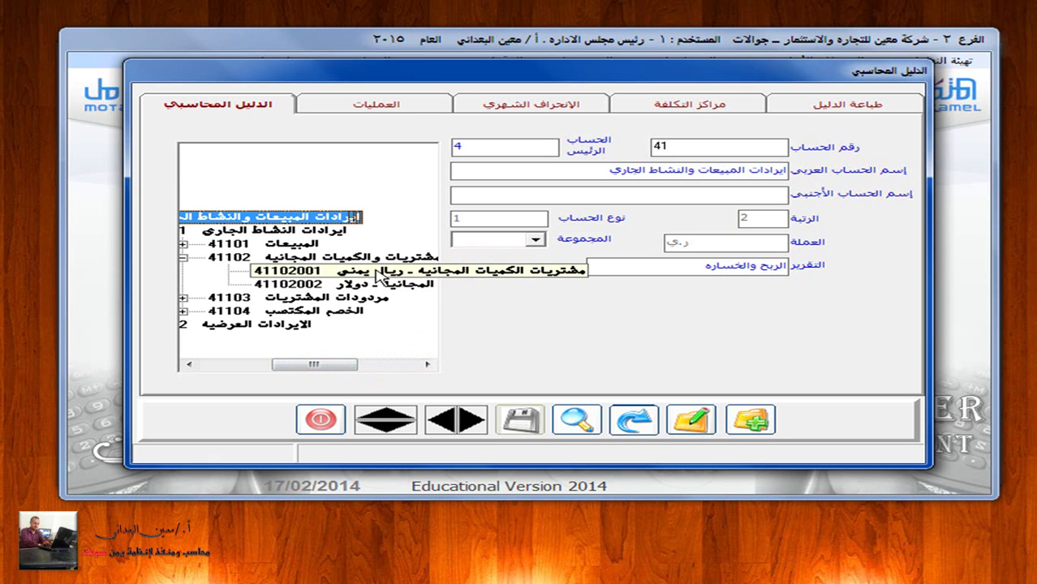
{"action": "mouse_move", "coordinate": [333, 367]}
{"action": "left_mouse_down"}
{"action": "mouse_move", "coordinate": [282, 372]}
{"action": "mouse_move", "coordinate": [375, 364]}
{"action": "mouse_move", "coordinate": [323, 363]}
{"action": "left_mouse_up"}
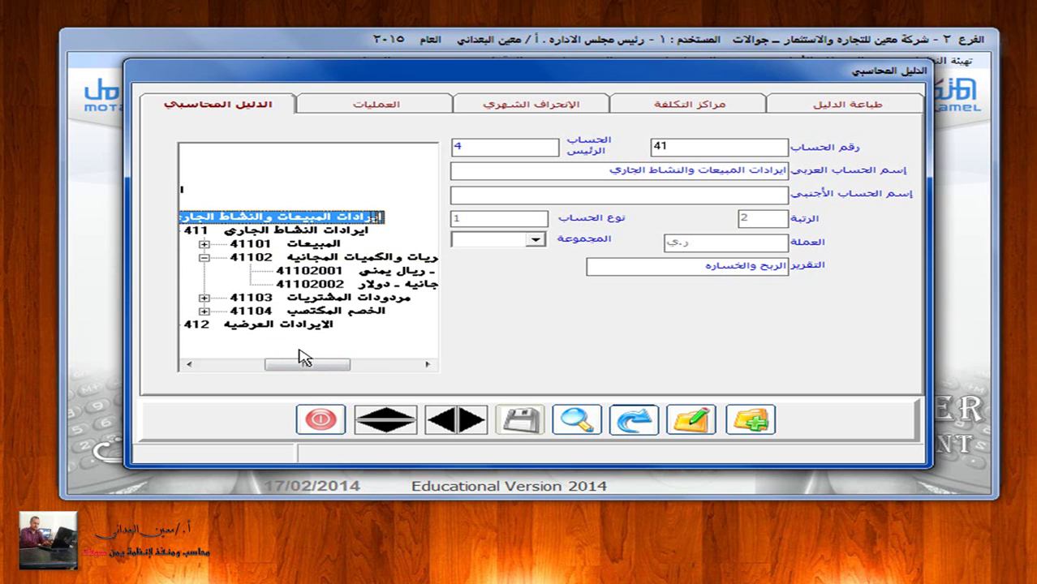
{"action": "left_click_drag", "start_coordinate": [320, 364], "coordinate": [358, 364]}
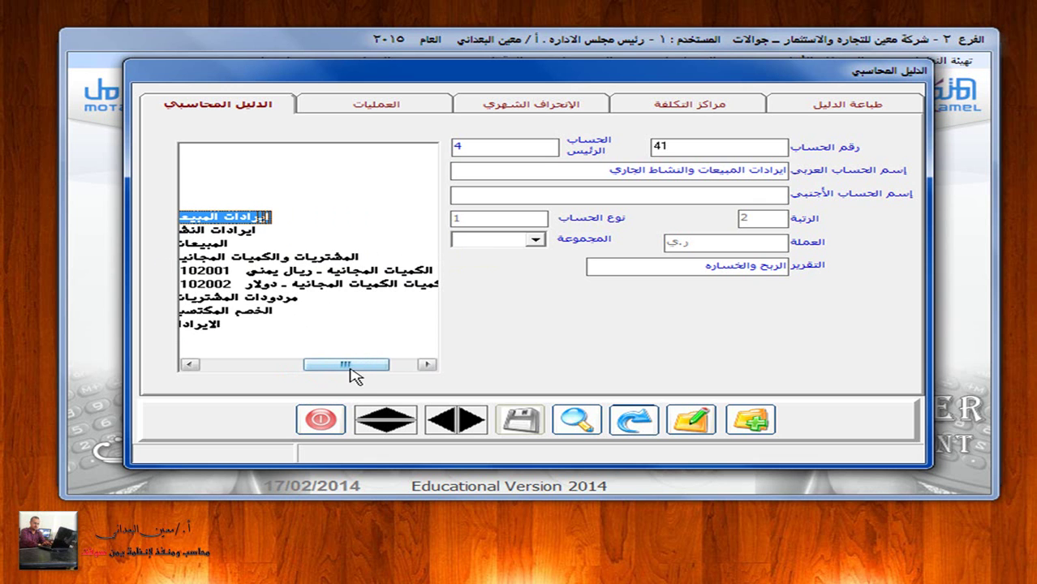
{"action": "left_click", "coordinate": [320, 419]}
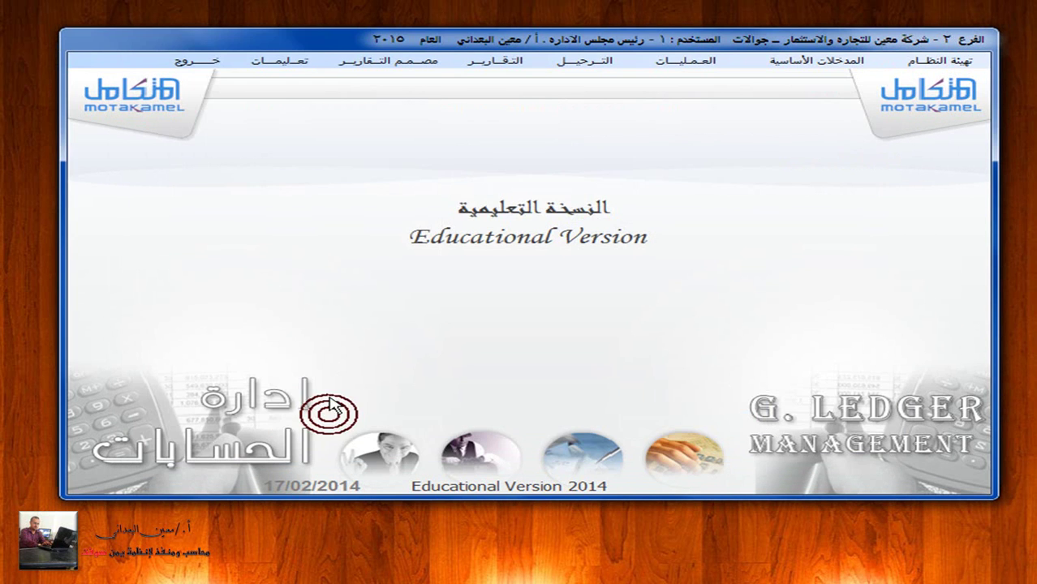
Switch to Inventory and open group 002 (مجموعة تلفونات ايفون) in the main groups data for editing.
{"action": "left_click", "coordinate": [210, 57]}
{"action": "left_click", "coordinate": [954, 224]}
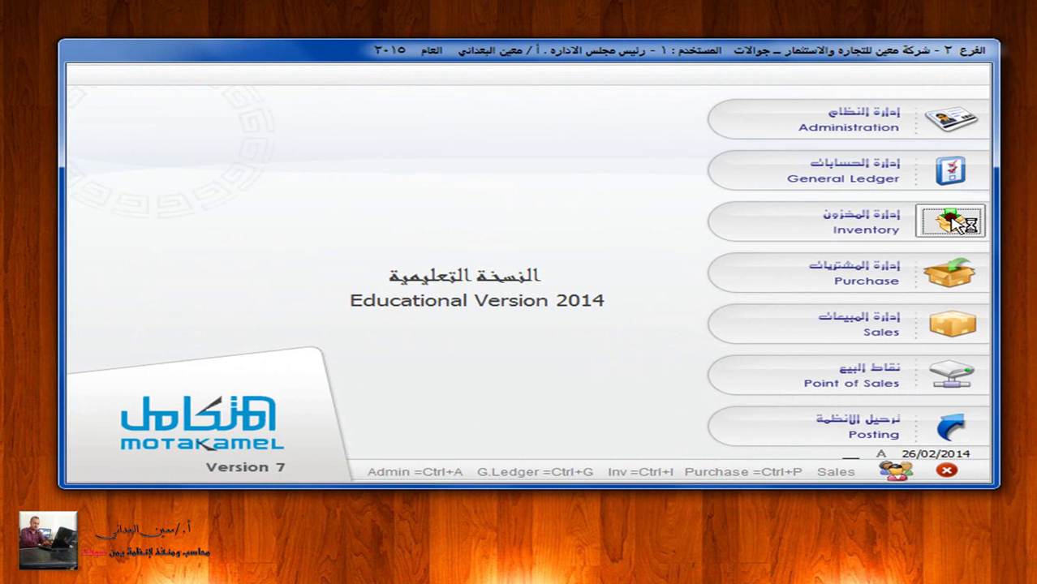
{"action": "left_click", "coordinate": [844, 66]}
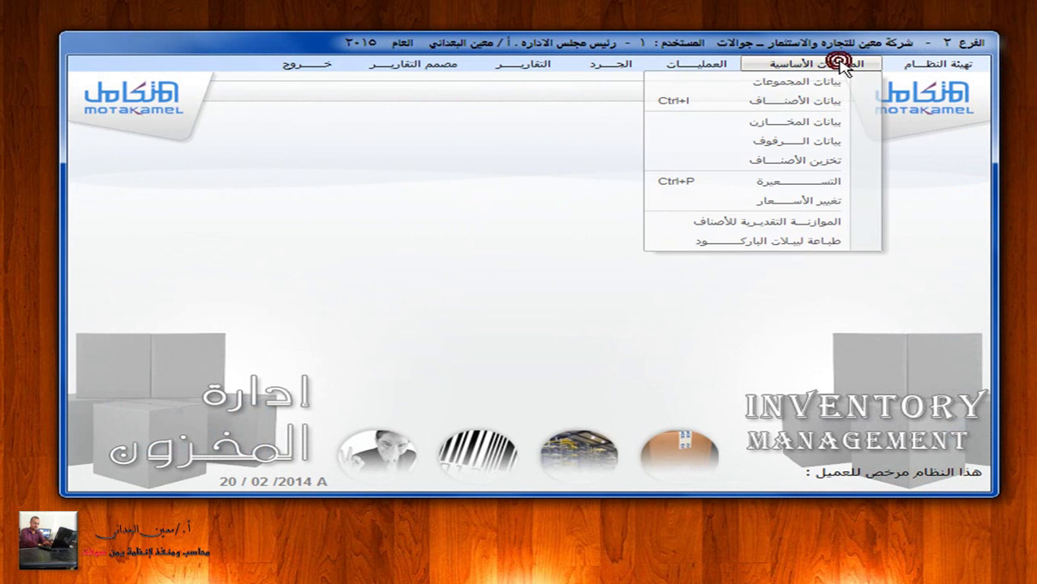
{"action": "left_click", "coordinate": [834, 82]}
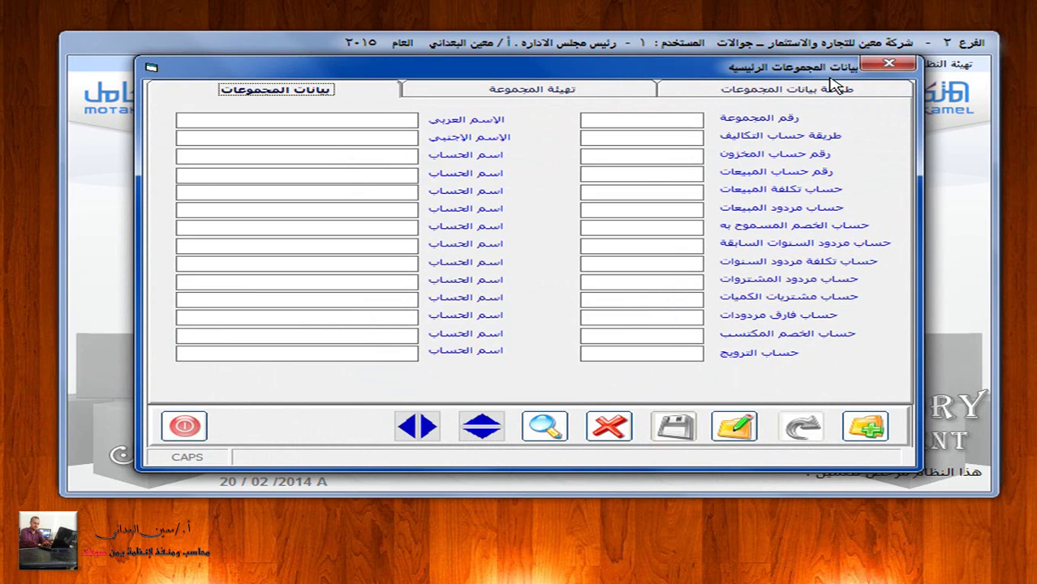
{"action": "left_click", "coordinate": [542, 425]}
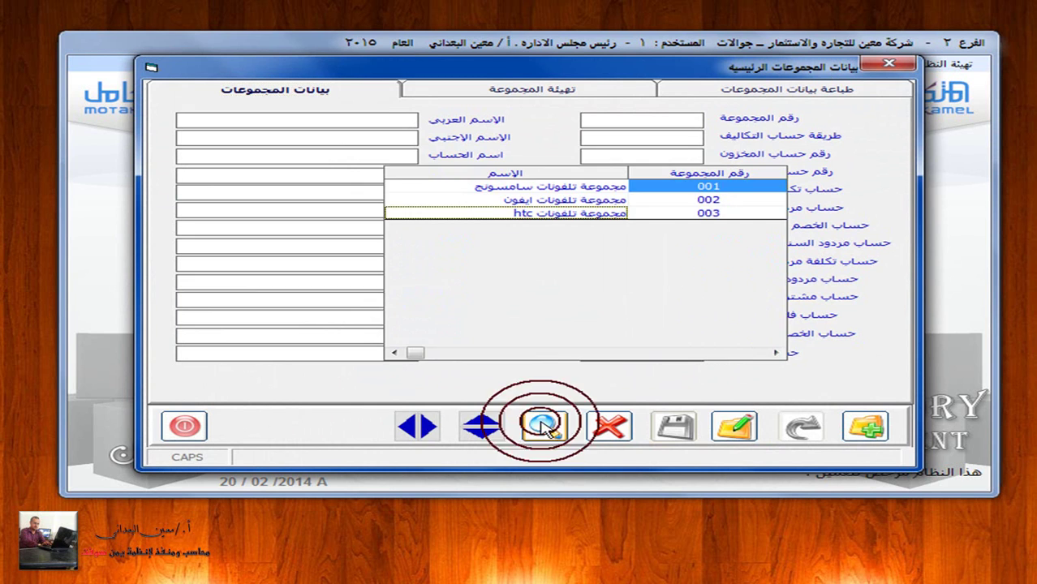
{"action": "double_click", "coordinate": [526, 199]}
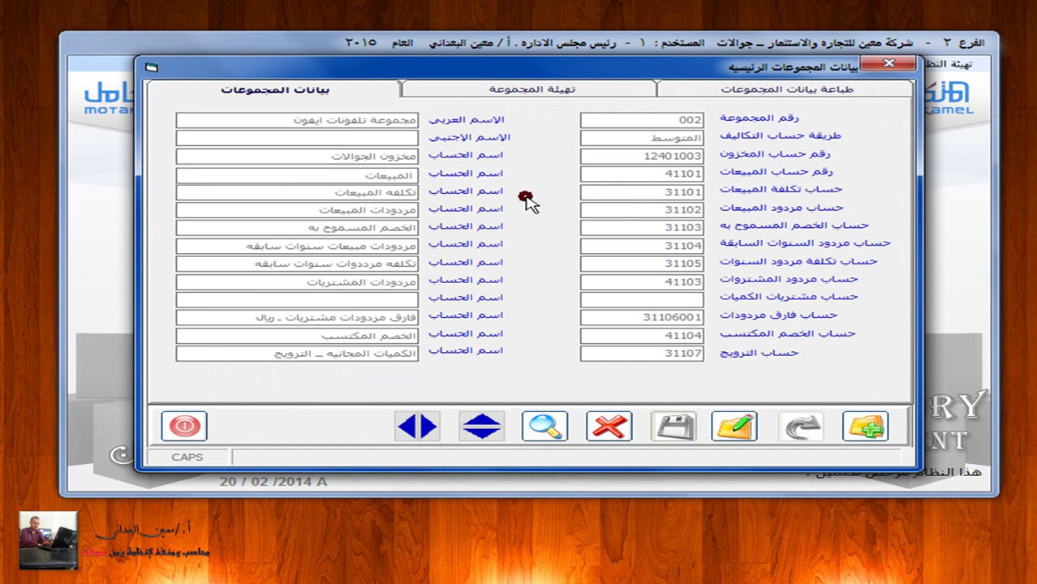
{"action": "left_click", "coordinate": [734, 429]}
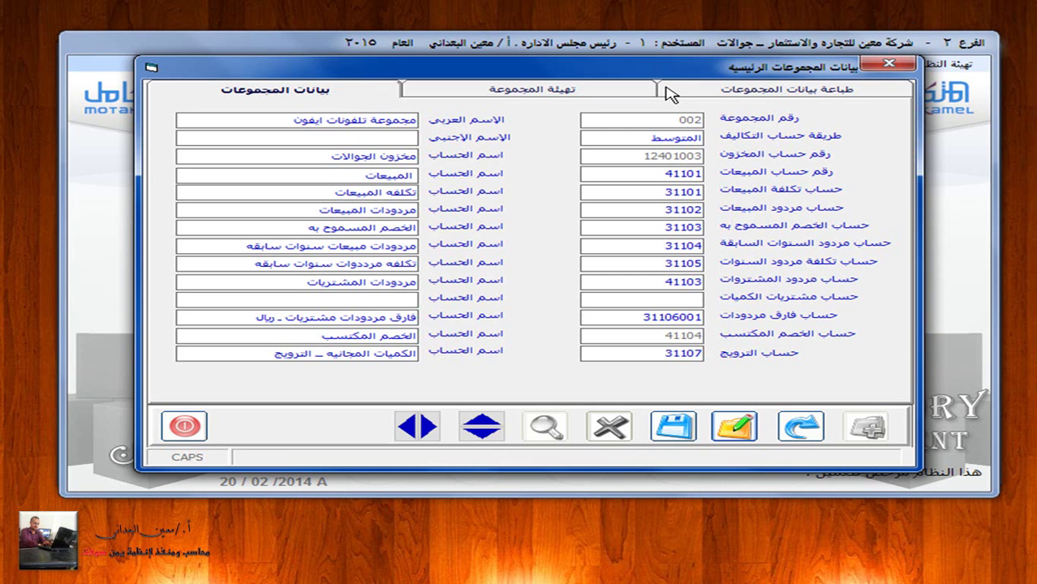
Look through the full account list for the group's free-quantity purchases account (حساب مشتريات الكميات), then close the list.
{"action": "left_click", "coordinate": [686, 299]}
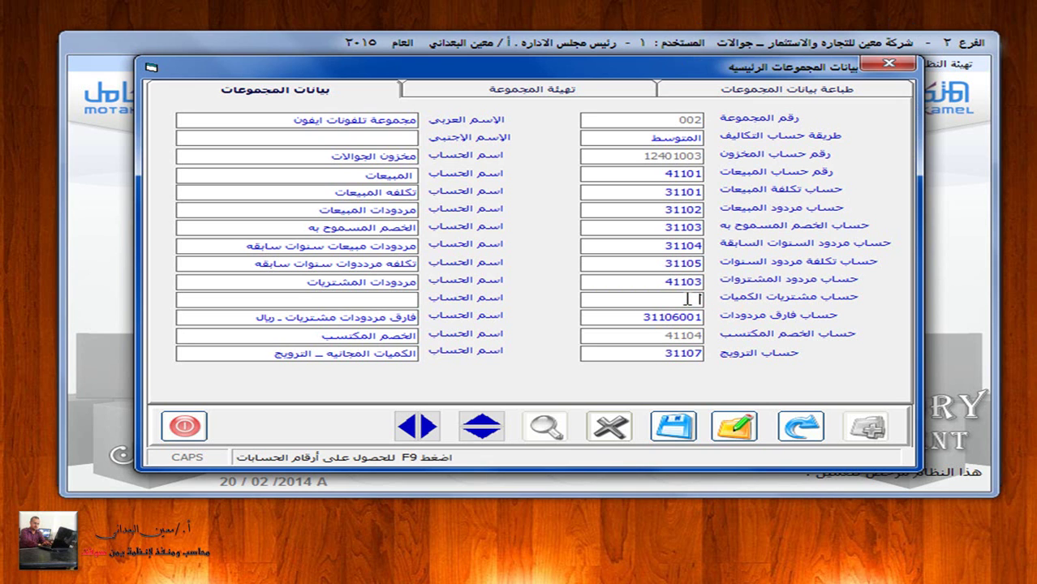
{"action": "key", "text": "F9"}
{"action": "key", "text": "End"}
{"action": "key", "text": "Up"}
{"action": "key", "text": "Up"}
{"action": "key", "text": "Up"}
{"action": "key", "text": "Up"}
{"action": "key", "text": "Up"}
{"action": "key", "text": "Up"}
{"action": "key", "text": "Up"}
{"action": "key", "text": "Up"}
{"action": "key", "text": "Up"}
{"action": "key", "text": "Up"}
{"action": "key", "text": "Up"}
{"action": "key", "text": "Up"}
{"action": "key", "text": "Up"}
{"action": "key", "text": "Up"}
{"action": "key", "text": "Up"}
{"action": "key", "text": "Up"}
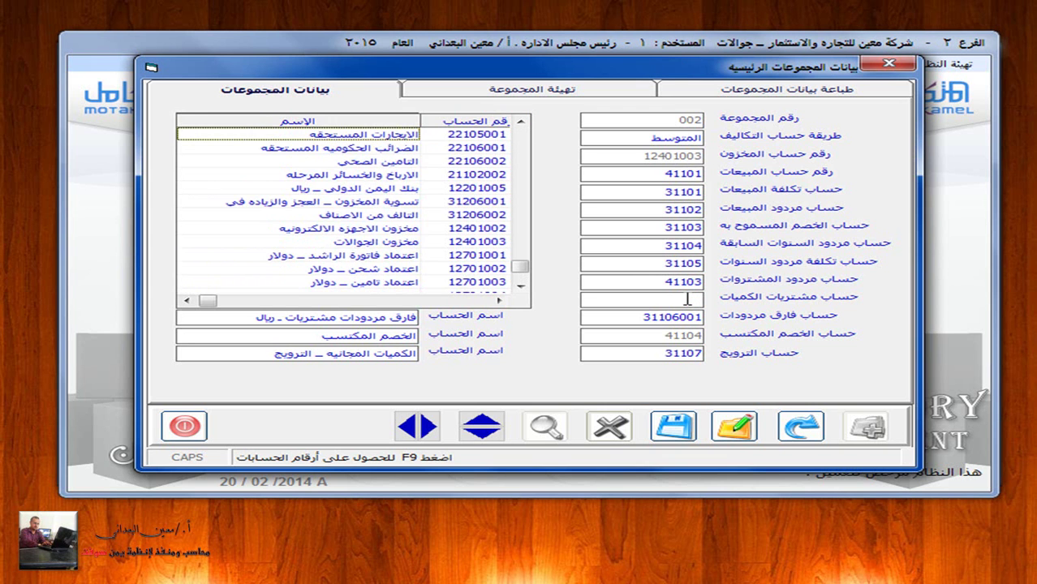
{"action": "key", "text": "Down"}
{"action": "key", "text": "End"}
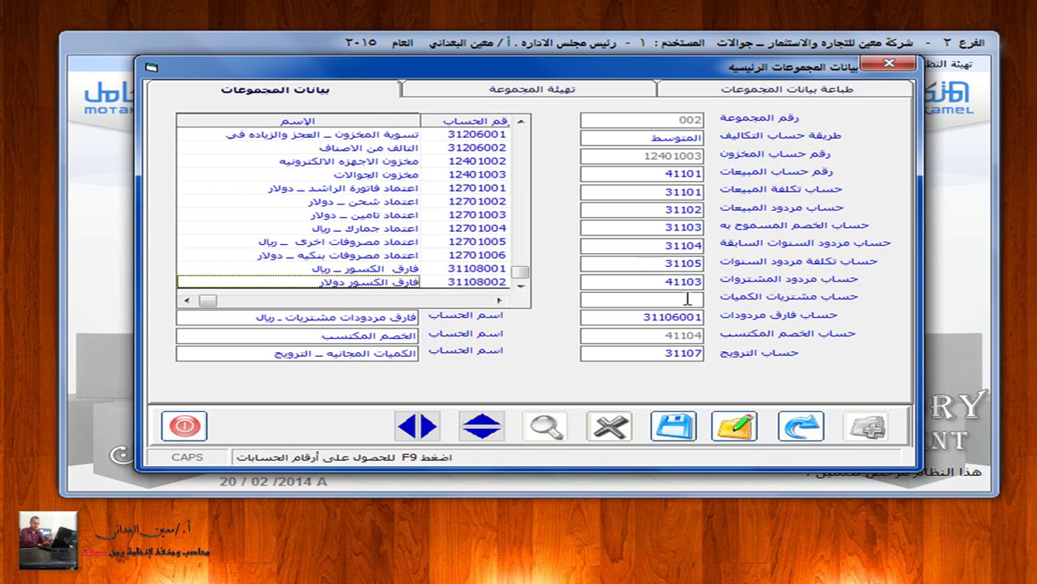
{"action": "key", "text": "Escape"}
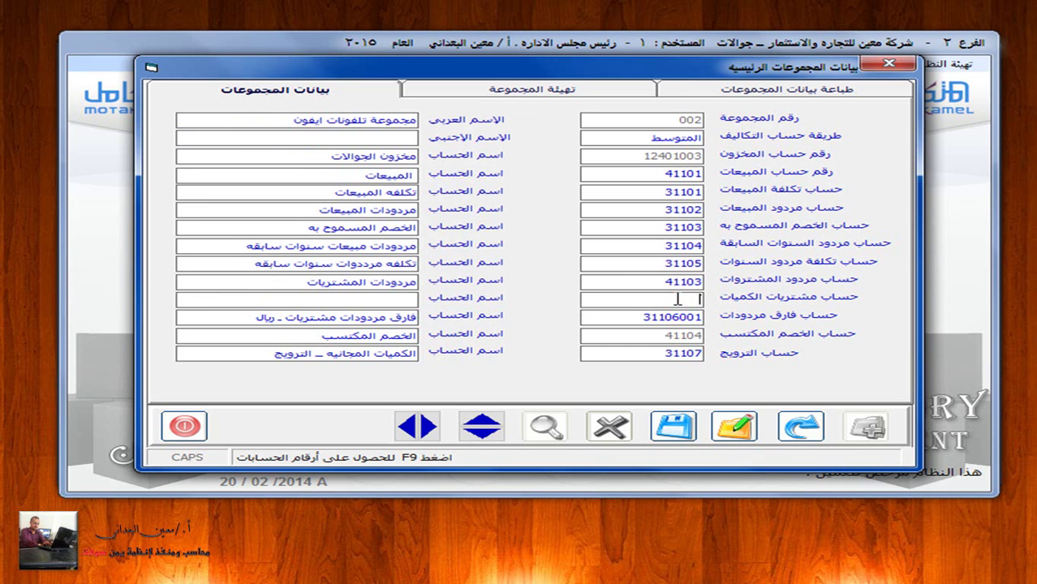
Filter the accounts by 4, assign 41102001 as the group's quantity purchases account (حساب مشتريات الكميات), then save and close the group.
{"action": "type", "text": "4"}
{"action": "key", "text": "F9"}
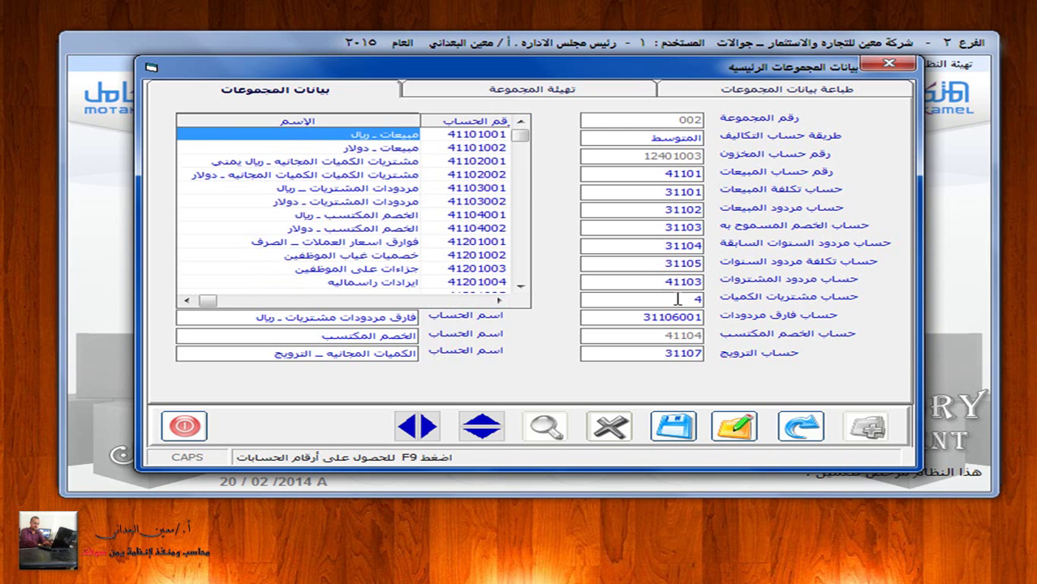
{"action": "key", "text": "Page_Down"}
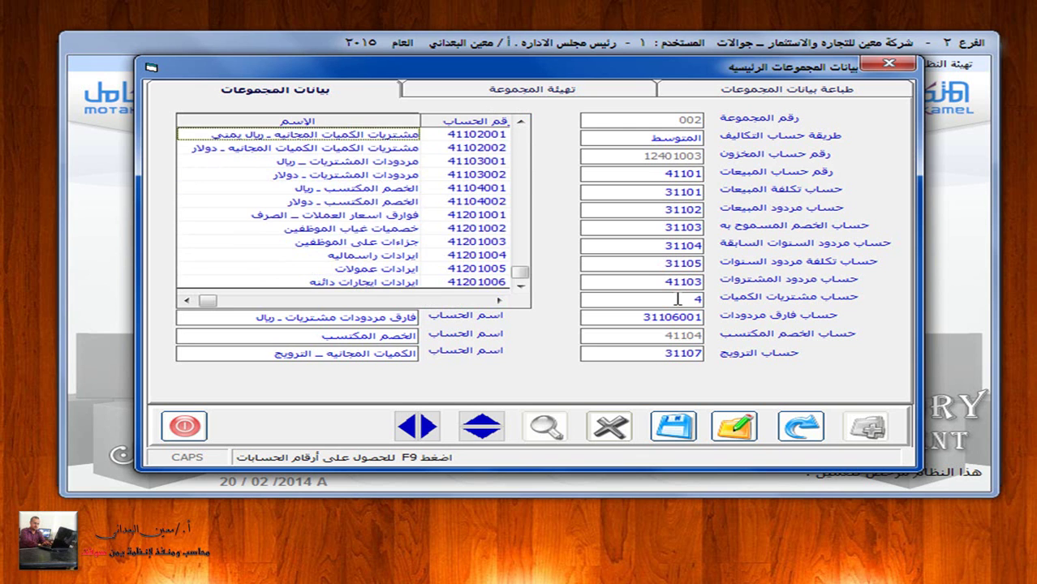
{"action": "key", "text": "Home"}
{"action": "key", "text": "Down"}
{"action": "key", "text": "Down"}
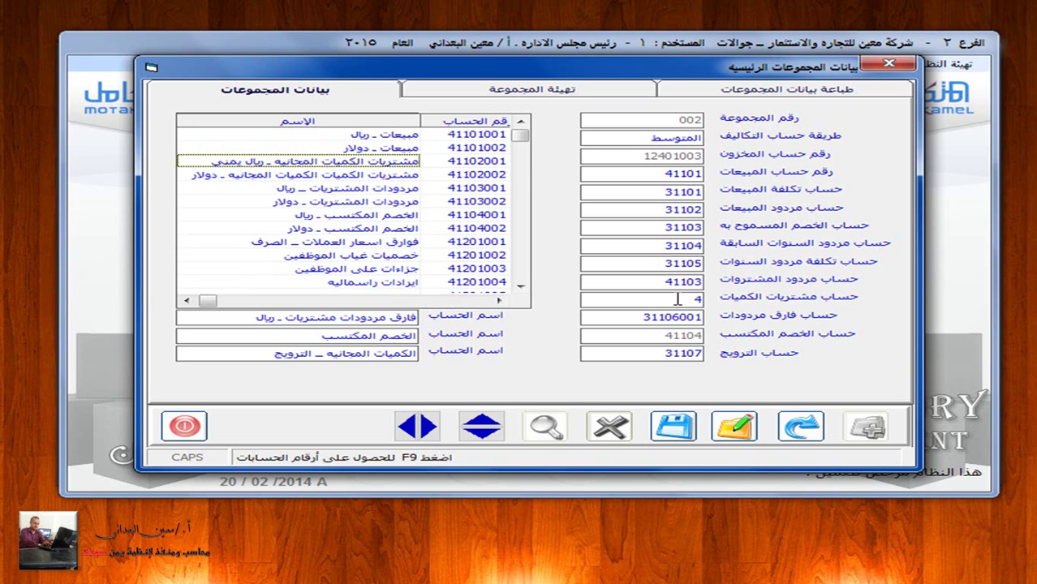
{"action": "double_click", "coordinate": [318, 163]}
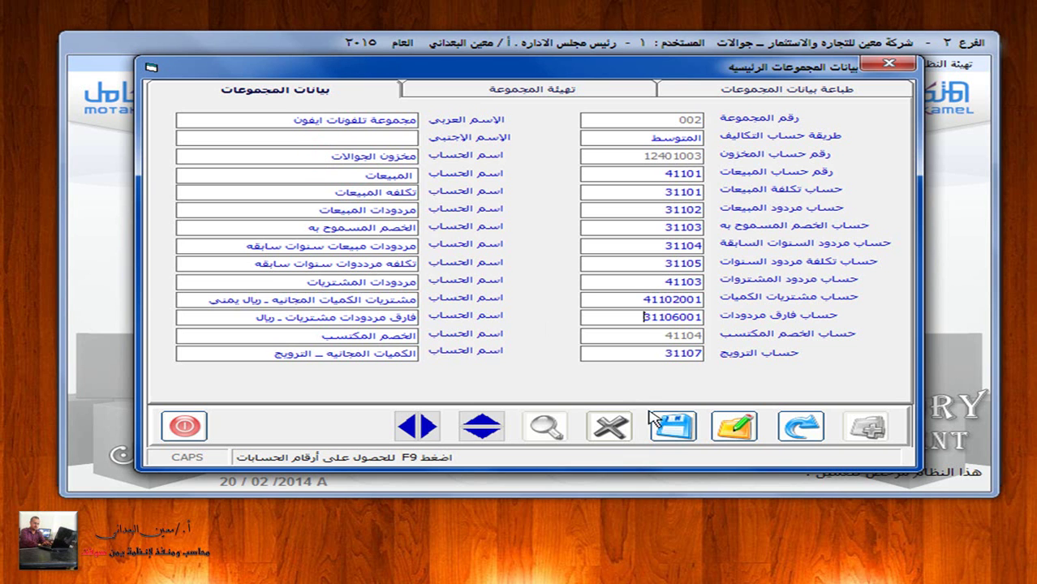
{"action": "left_click", "coordinate": [672, 436]}
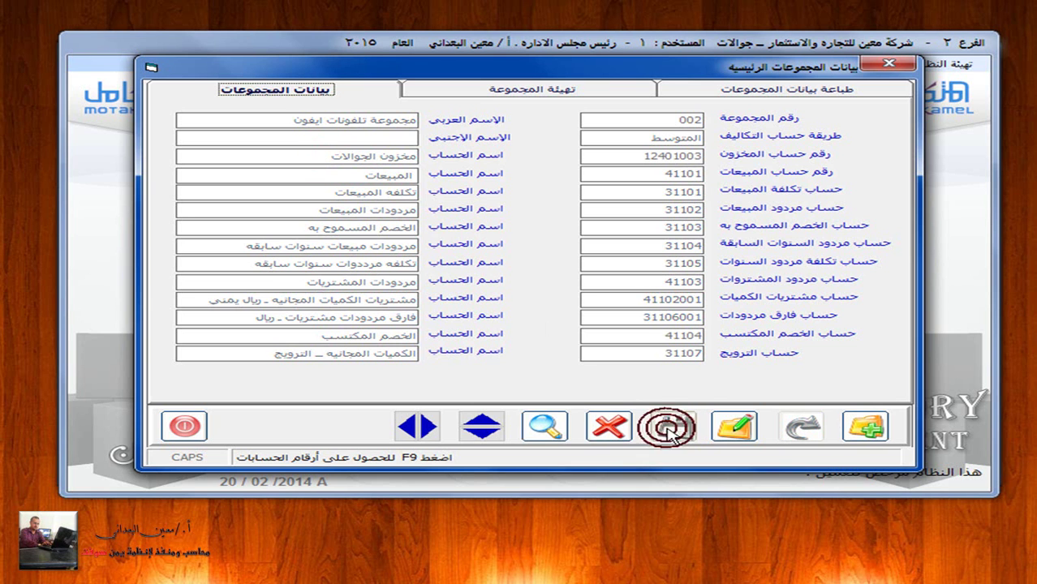
{"action": "left_click", "coordinate": [168, 430]}
Post instant purchase invoice 5 from the General Ledger using posting by invoice (فاتورة), then close the posting window.
{"action": "left_click", "coordinate": [319, 72]}
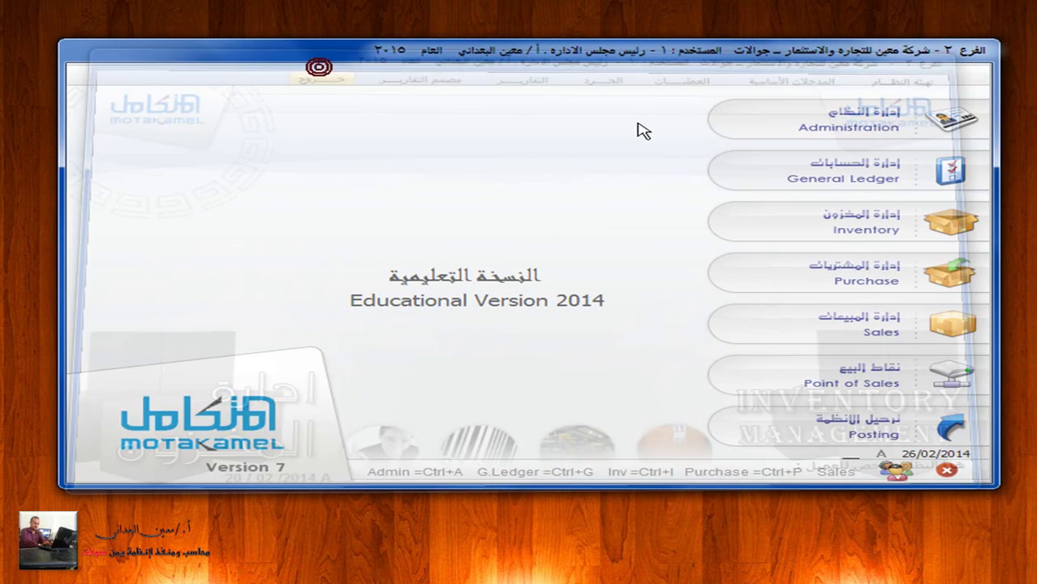
{"action": "left_click", "coordinate": [927, 172]}
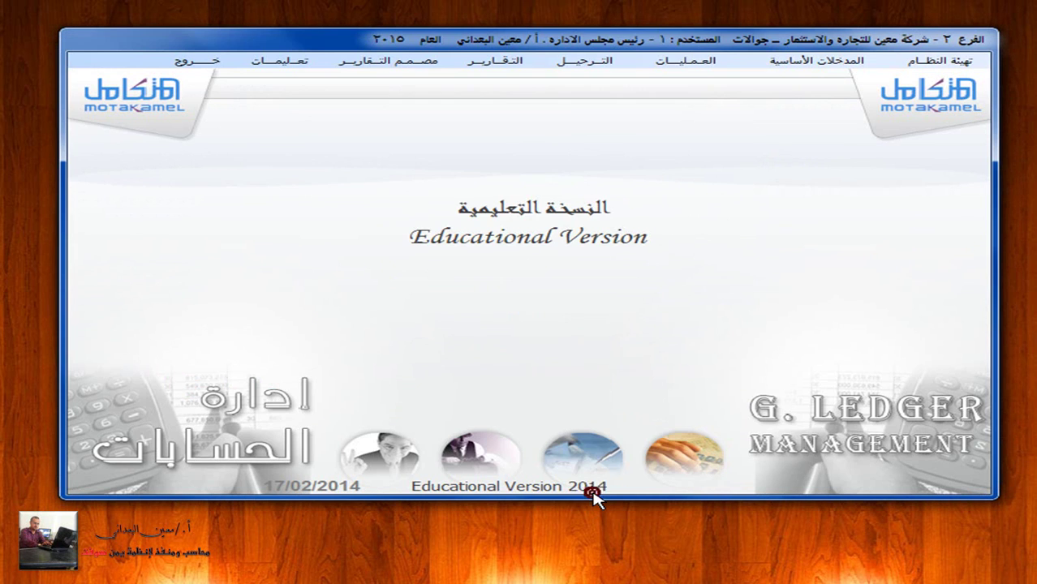
{"action": "left_click", "coordinate": [604, 63]}
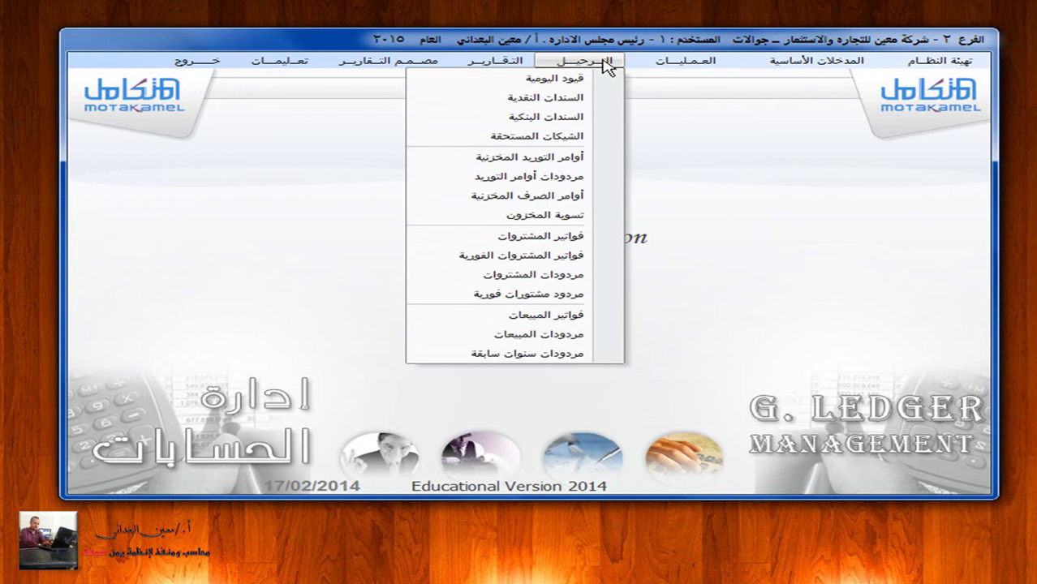
{"action": "left_click", "coordinate": [550, 255]}
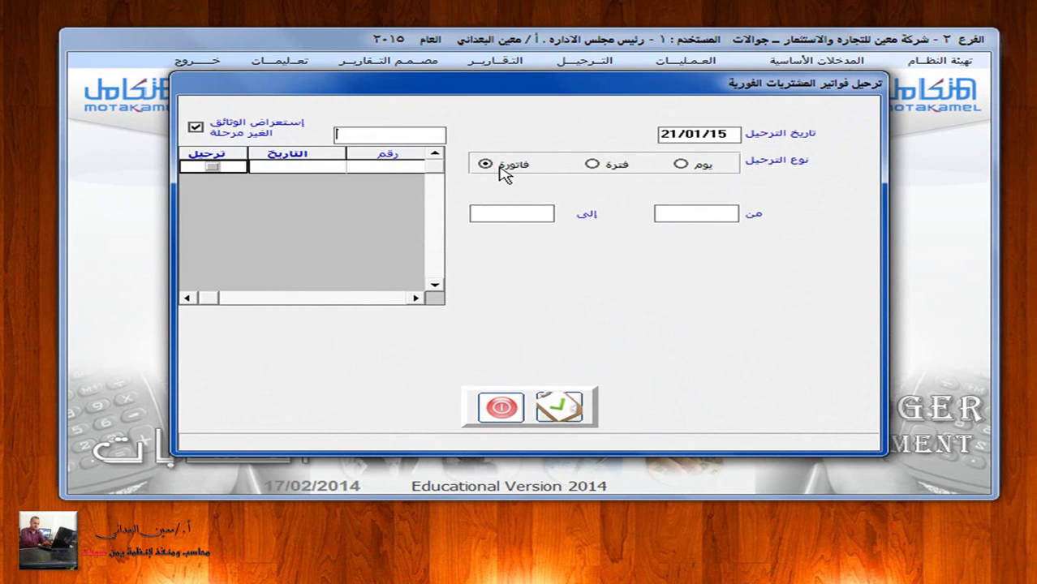
{"action": "left_click", "coordinate": [500, 168]}
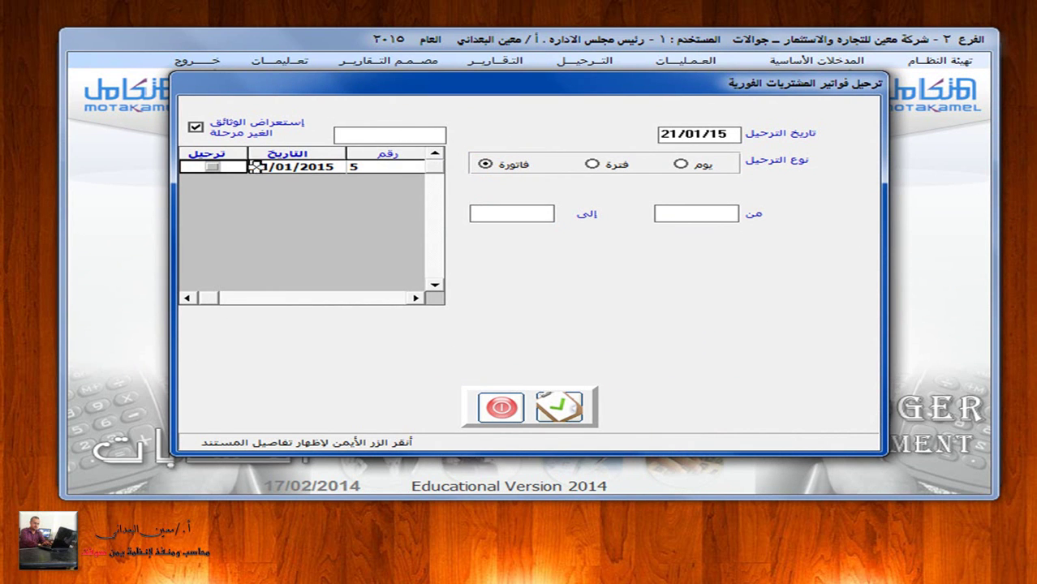
{"action": "left_click", "coordinate": [211, 168]}
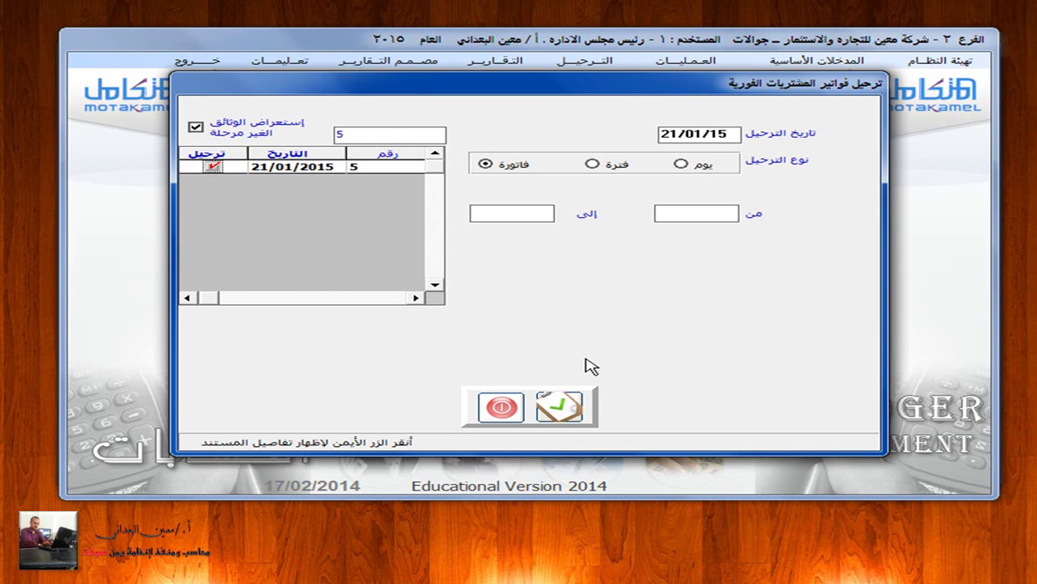
{"action": "left_click", "coordinate": [559, 403]}
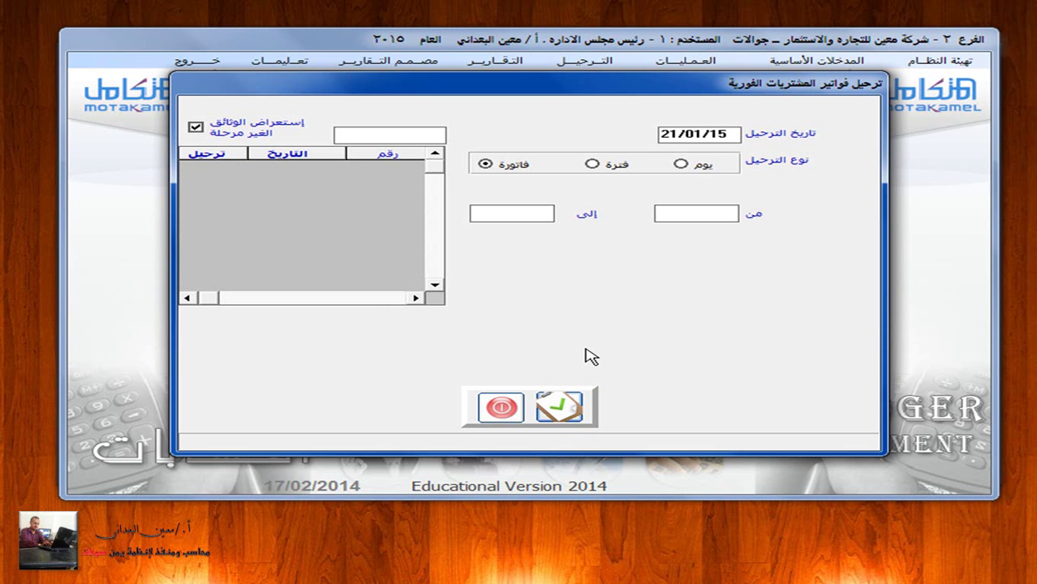
{"action": "left_click", "coordinate": [512, 408]}
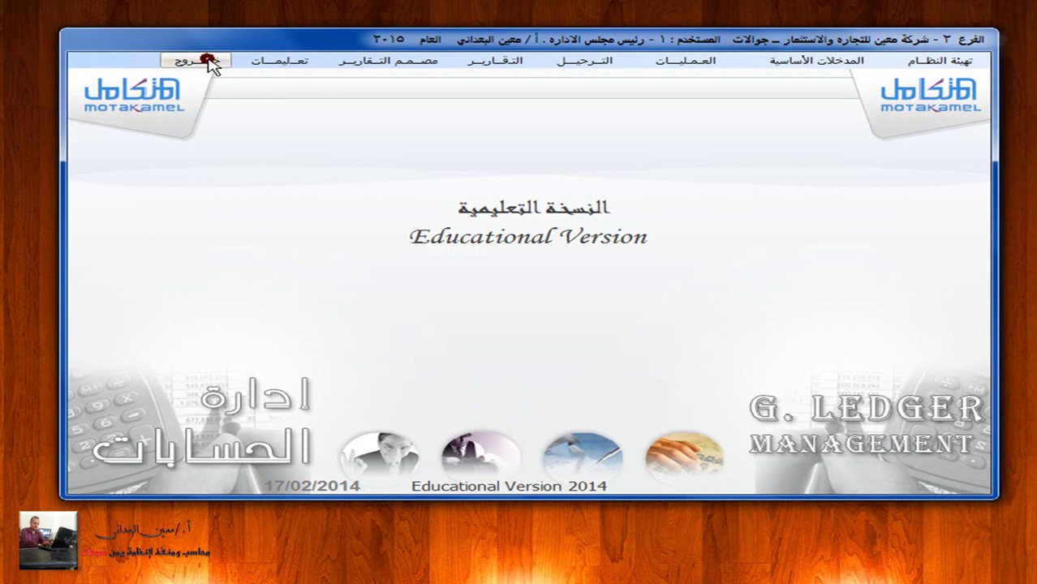
Switch to Purchase and open the instant purchase invoices (فواتير مشتروات فورية).
{"action": "left_click", "coordinate": [208, 61]}
{"action": "left_click", "coordinate": [949, 274]}
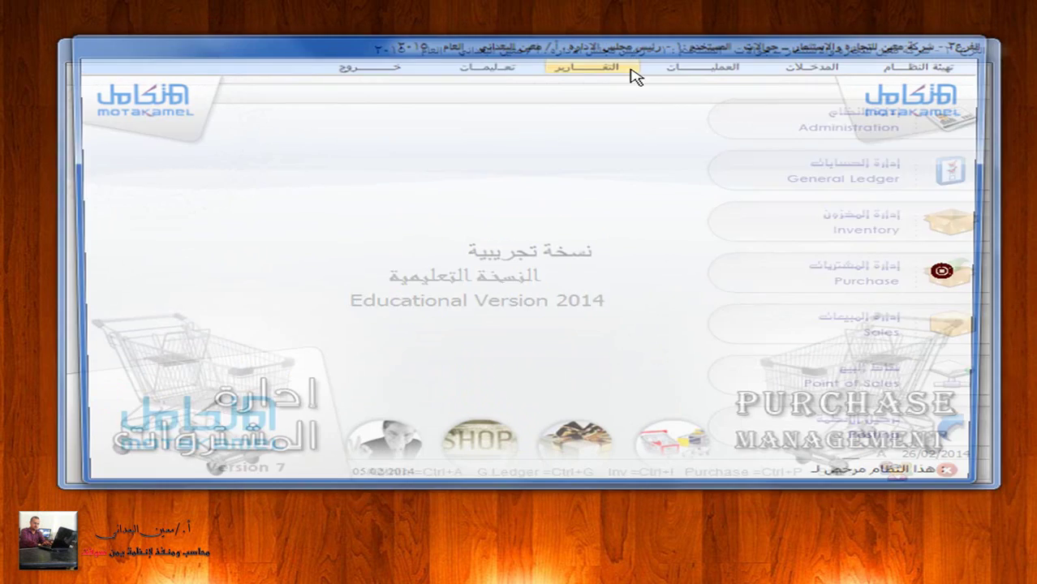
{"action": "left_click", "coordinate": [725, 63]}
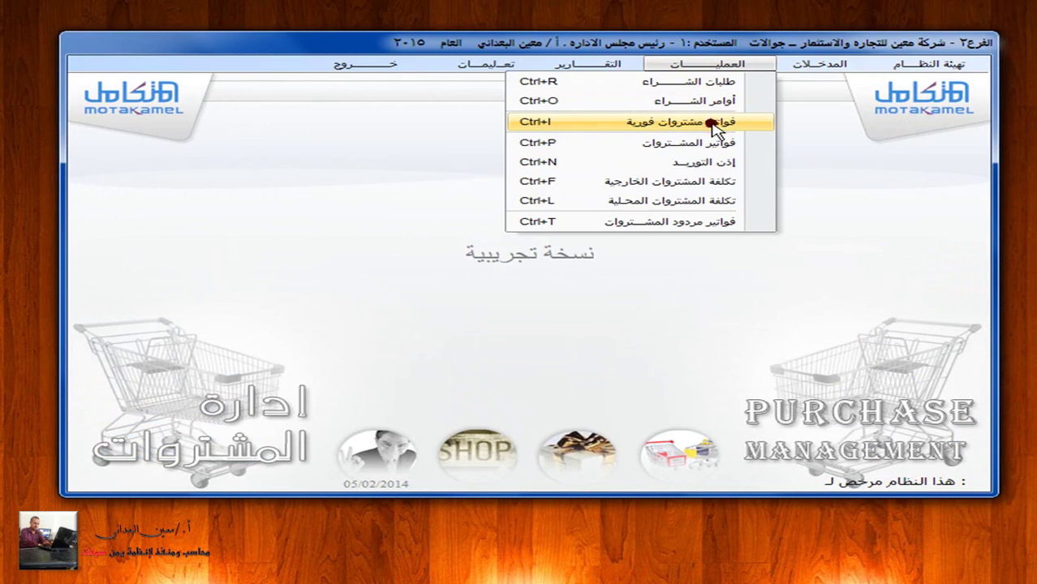